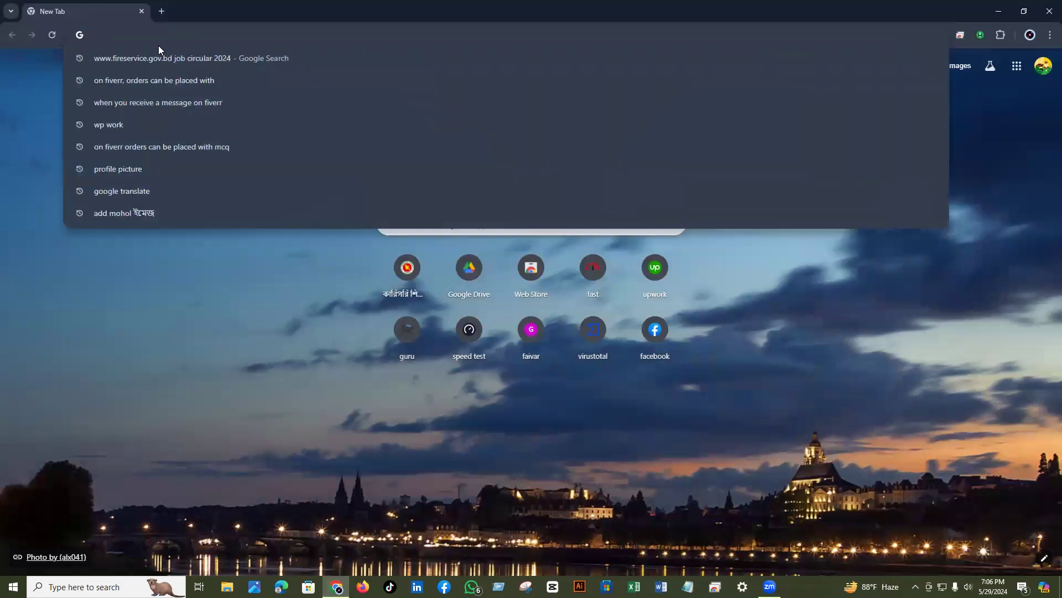
# - Replace the old blank tab with a new one and search Google for 'youtube'
pyautogui.write('youtube.com')
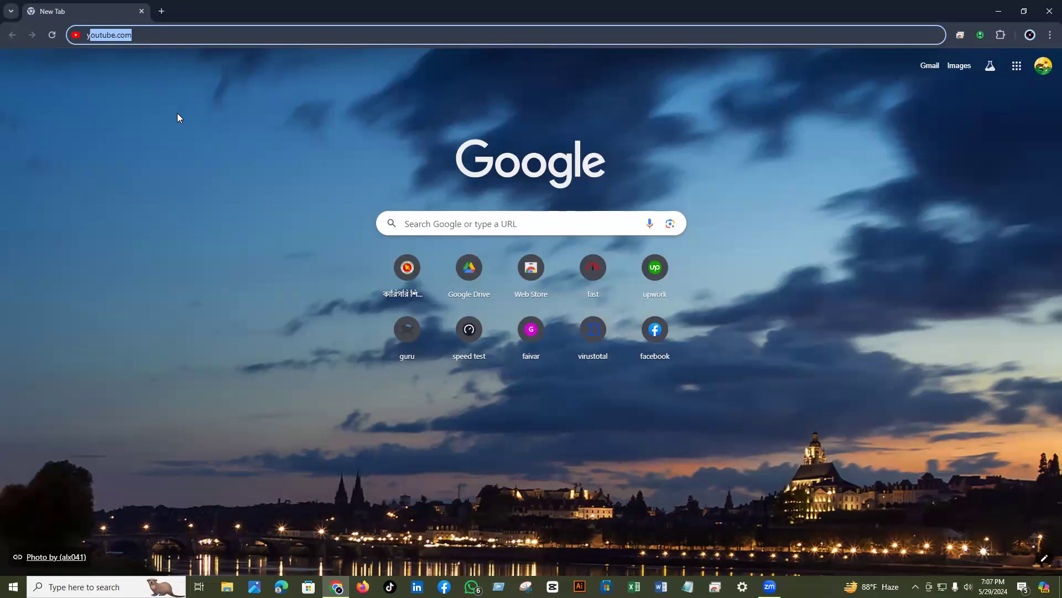
pyautogui.click(159, 12)
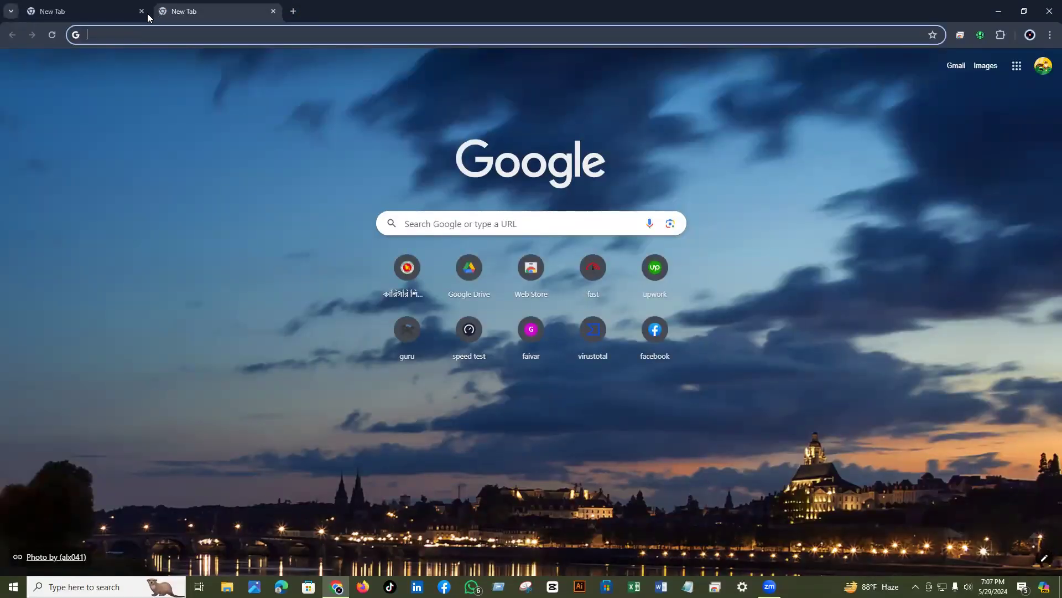
pyautogui.click(141, 11)
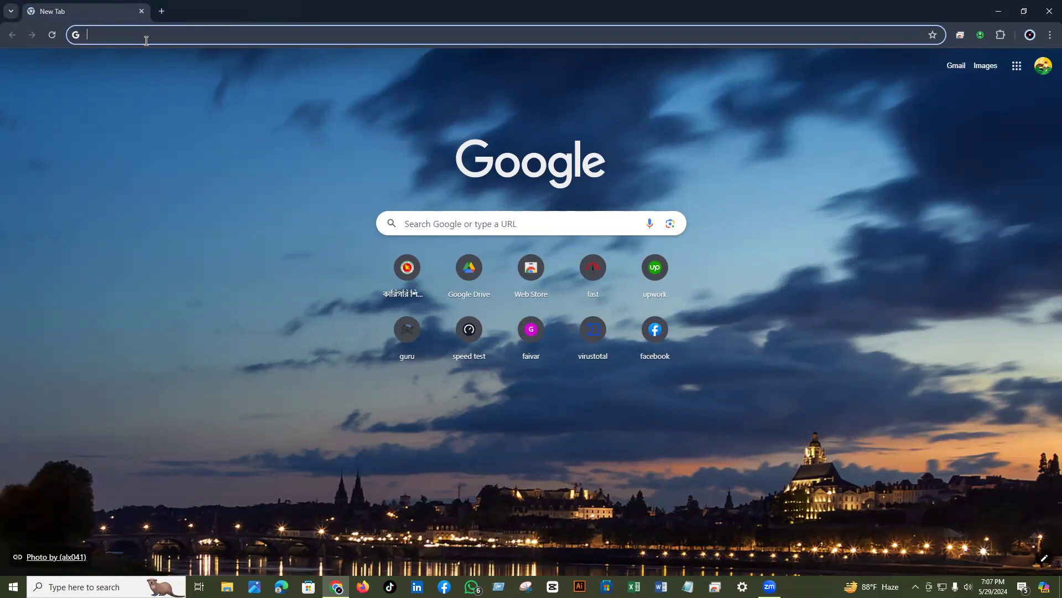
pyautogui.write('yout')
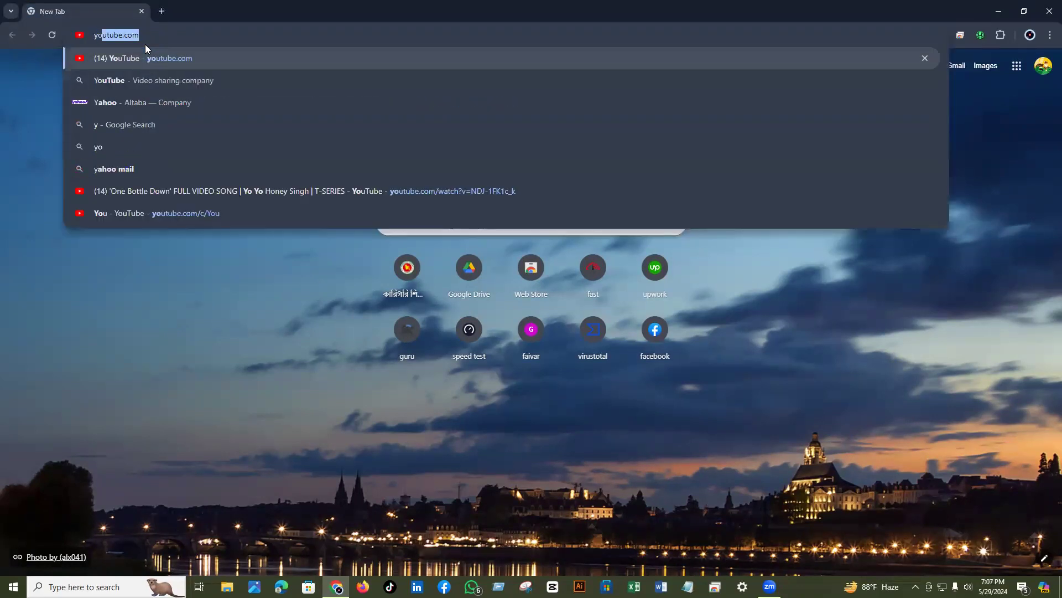
pyautogui.write('ube')
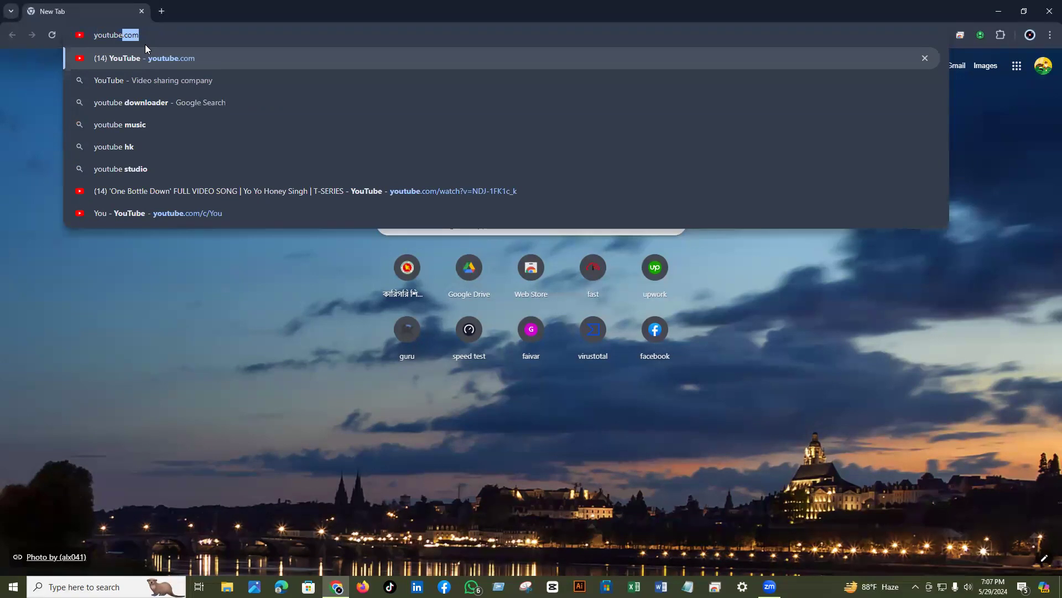
pyautogui.click(117, 83)
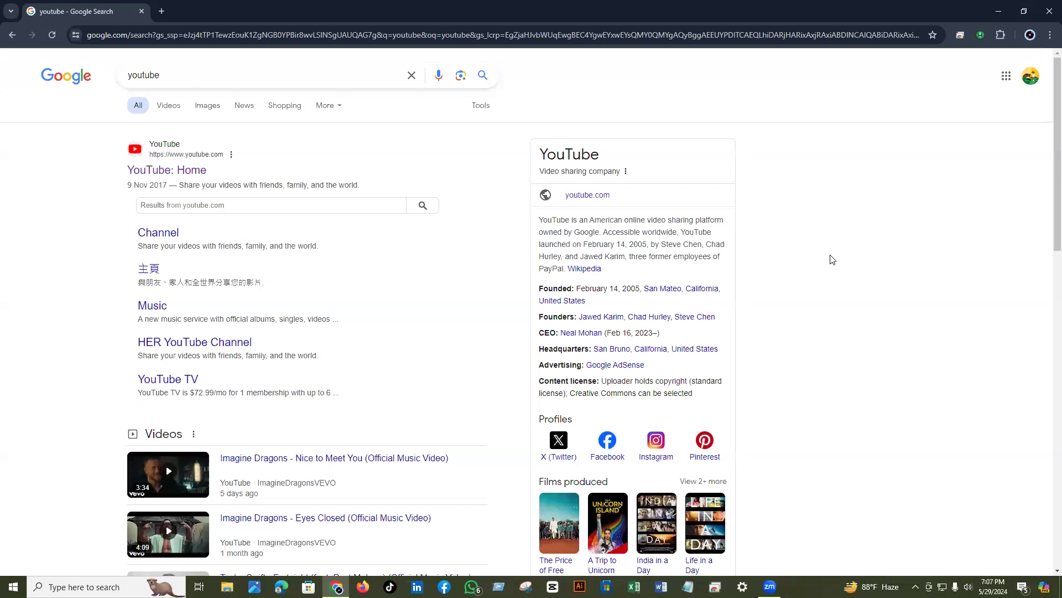
pyautogui.hotkey('ctrl', '+')
pyautogui.hotkey('ctrl', '+')
pyautogui.hotkey('ctrl', '+')
pyautogui.hotkey('ctrl', '+')
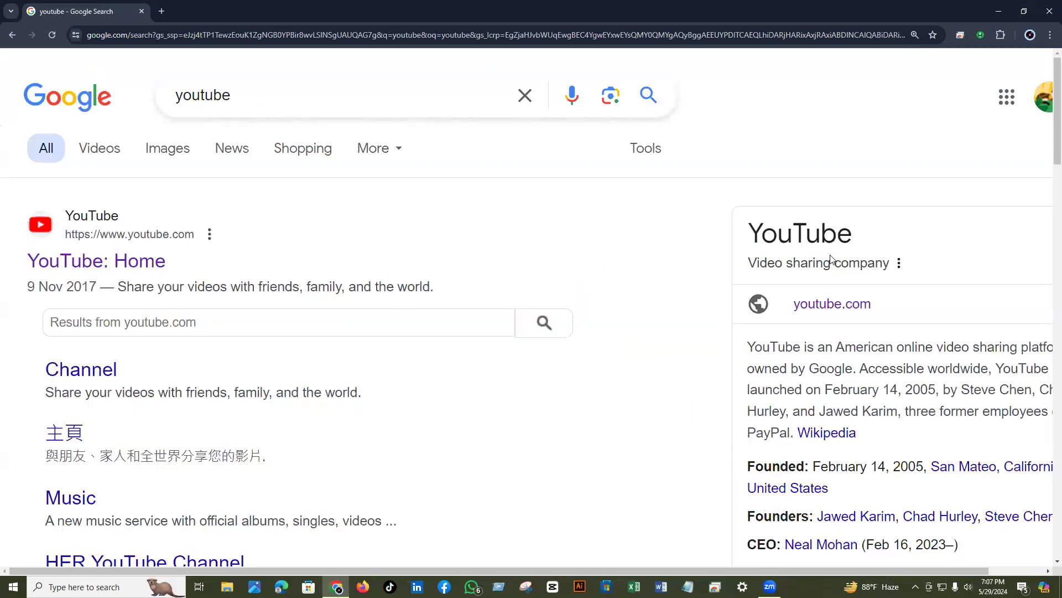
pyautogui.hotkey('ctrl', '-')
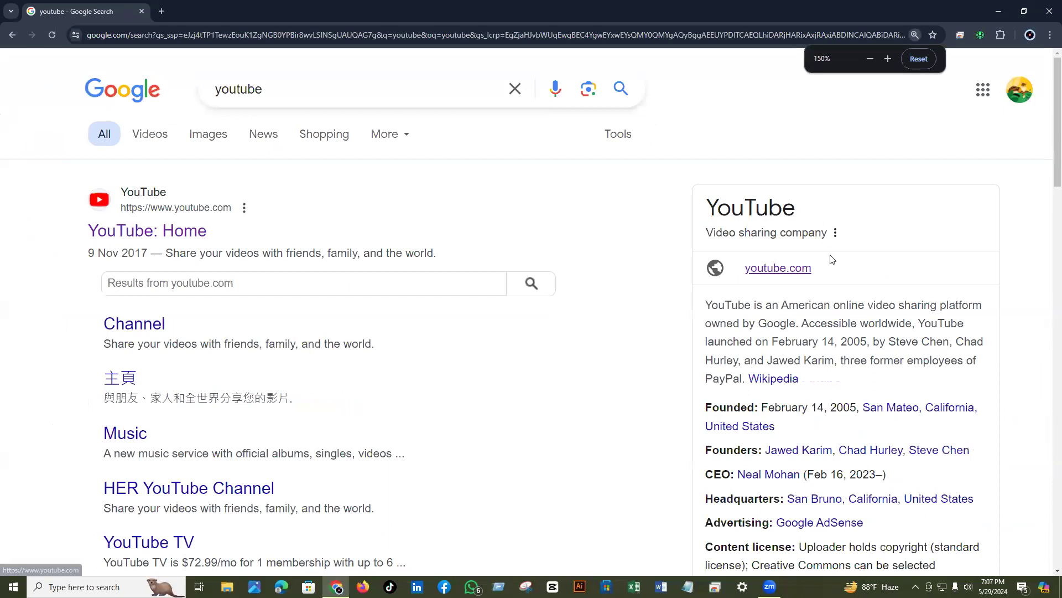
pyautogui.hotkey('ctrl', '-')
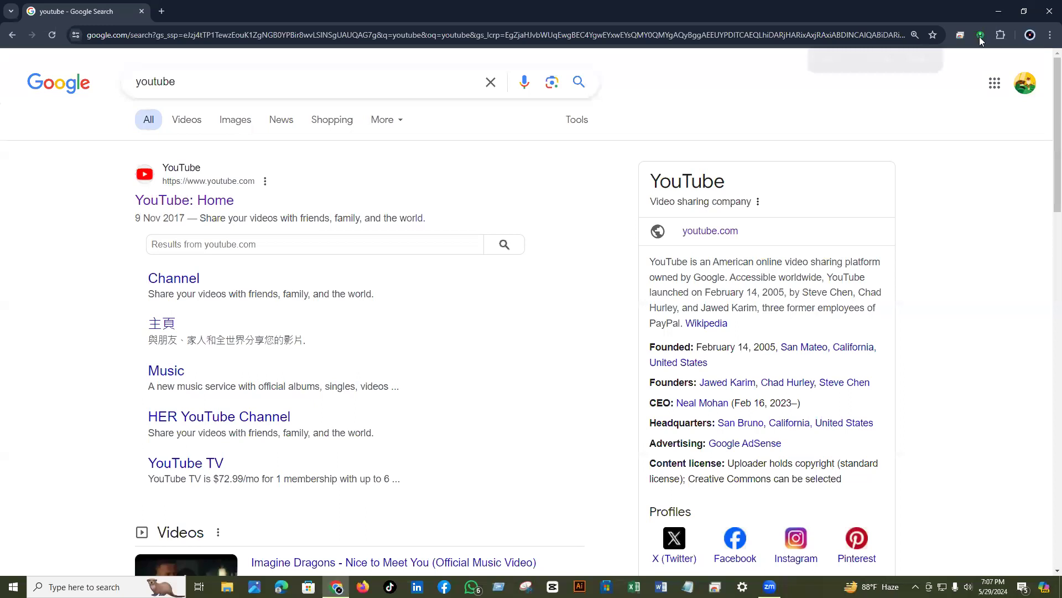
pyautogui.hotkey('ctrl', '0')
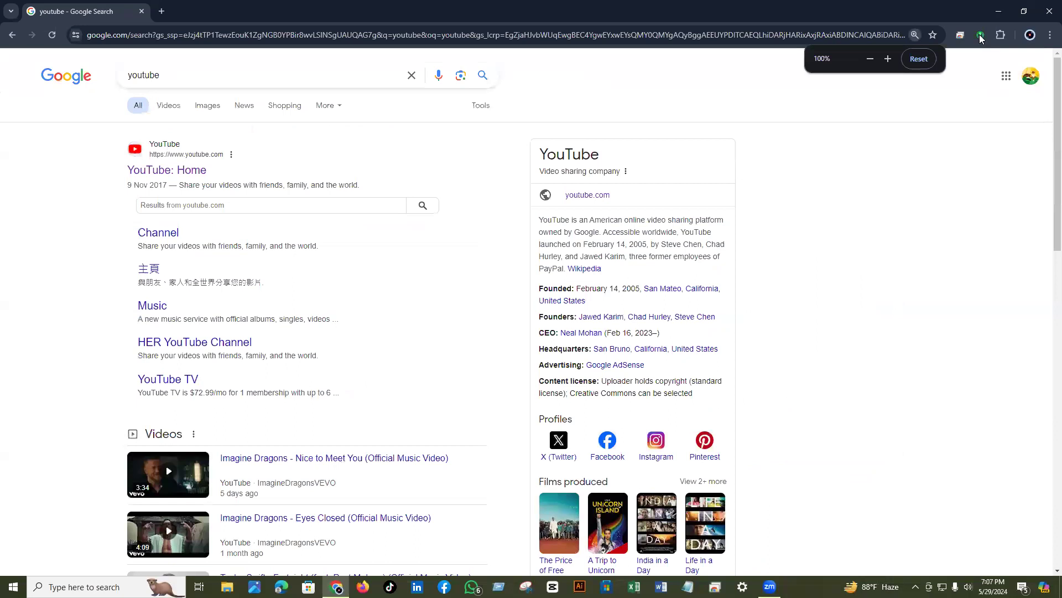
pyautogui.click(981, 38)
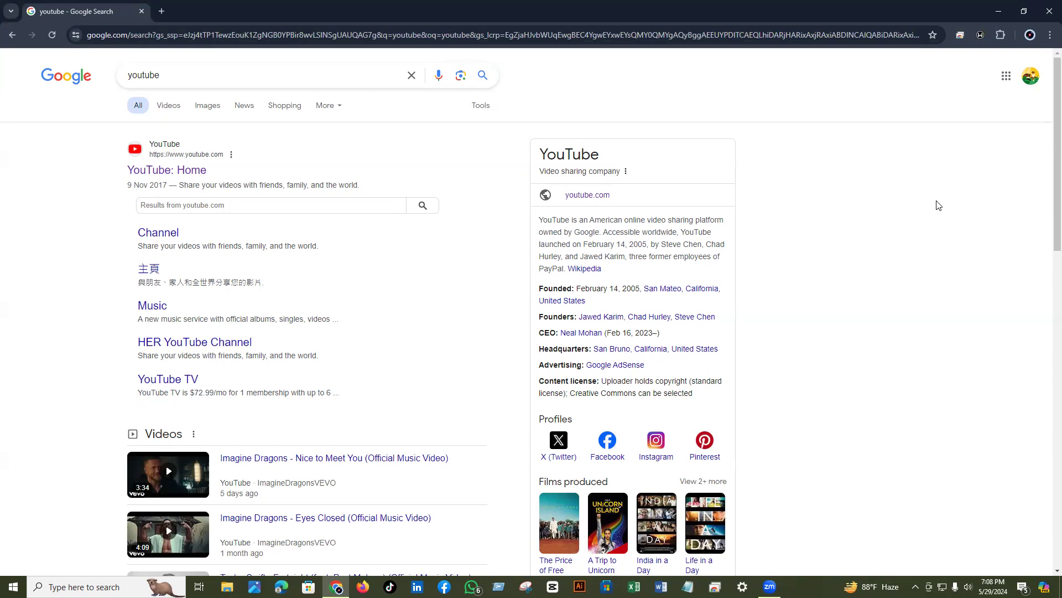
# - Reload the 'youtube' results so the updated YouTube knowledge panel appears
pyautogui.click(51, 35)
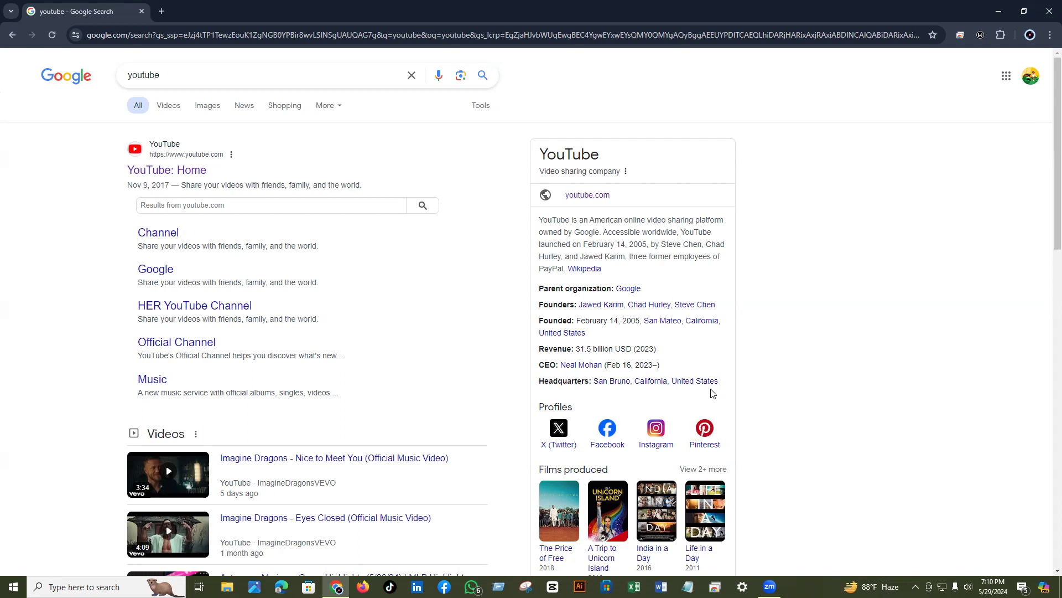
# - Zoom the 'youtube' results page in three steps with Ctrl+plus
pyautogui.hotkey('ctrl', '+')
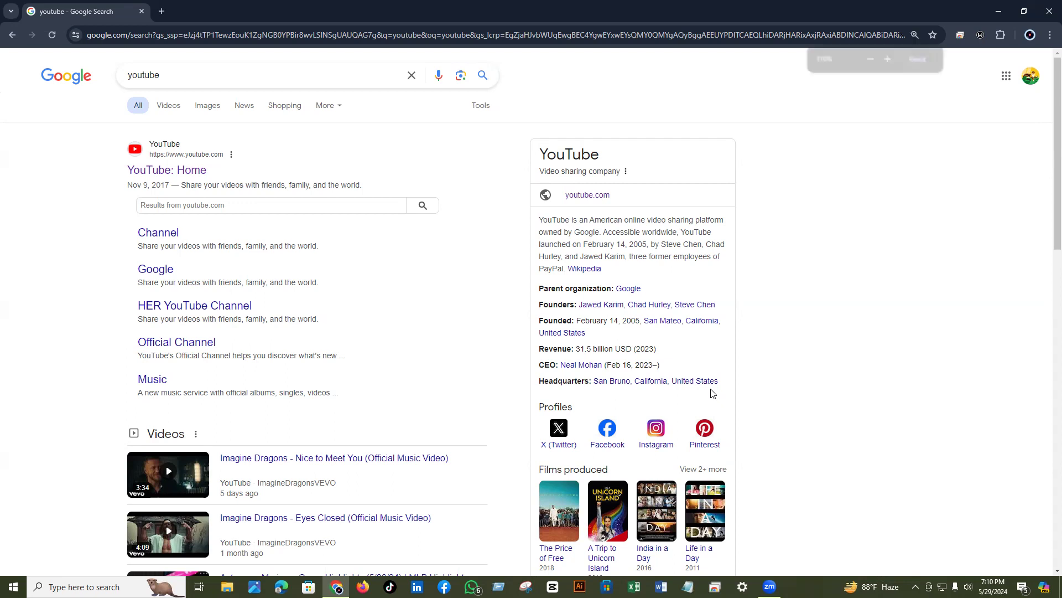
pyautogui.hotkey('ctrl', '+')
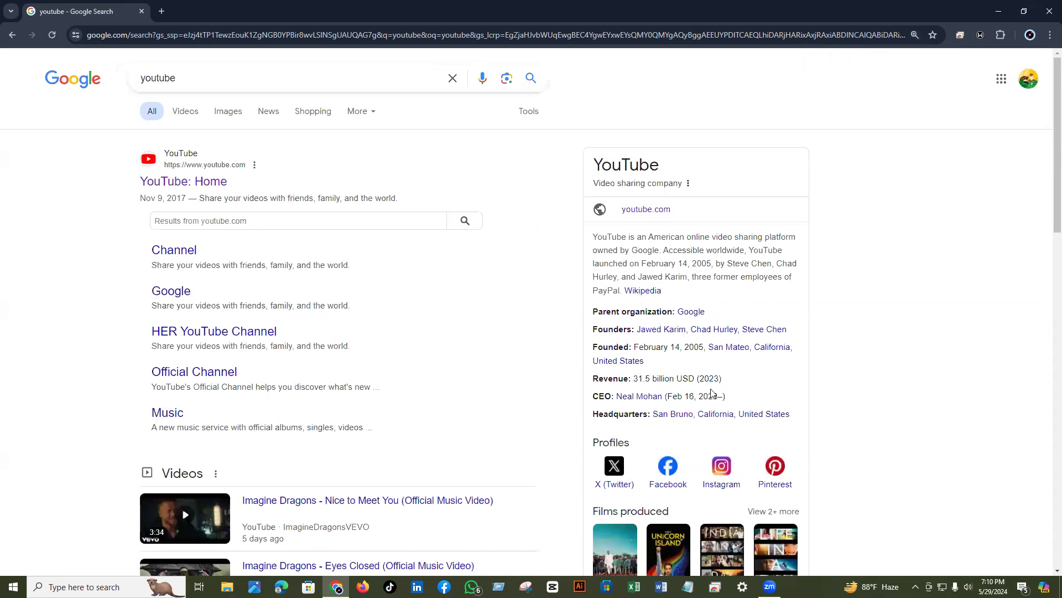
pyautogui.hotkey('ctrl', '+')
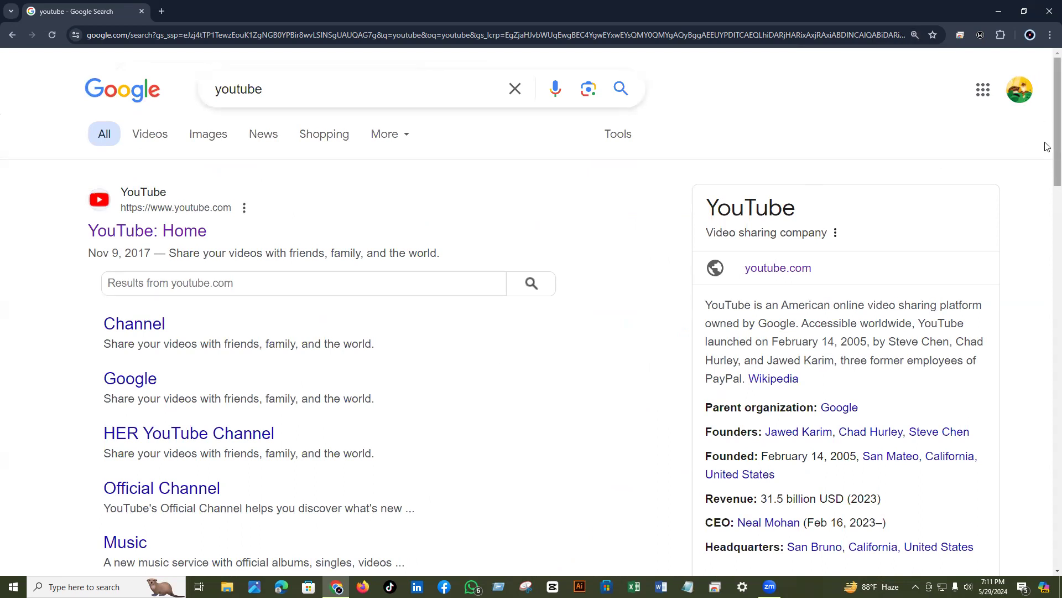
# - Scroll through the 'youtube' results and back up to the YouTube: Home result
pyautogui.scroll(-2, 1047, 150)
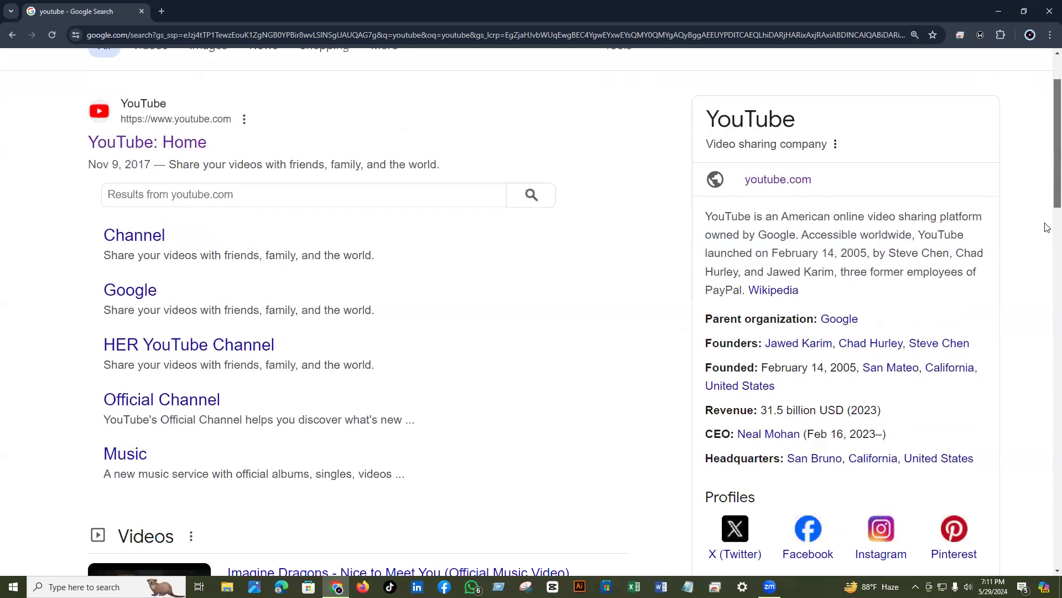
pyautogui.scroll(-6, 1047, 222)
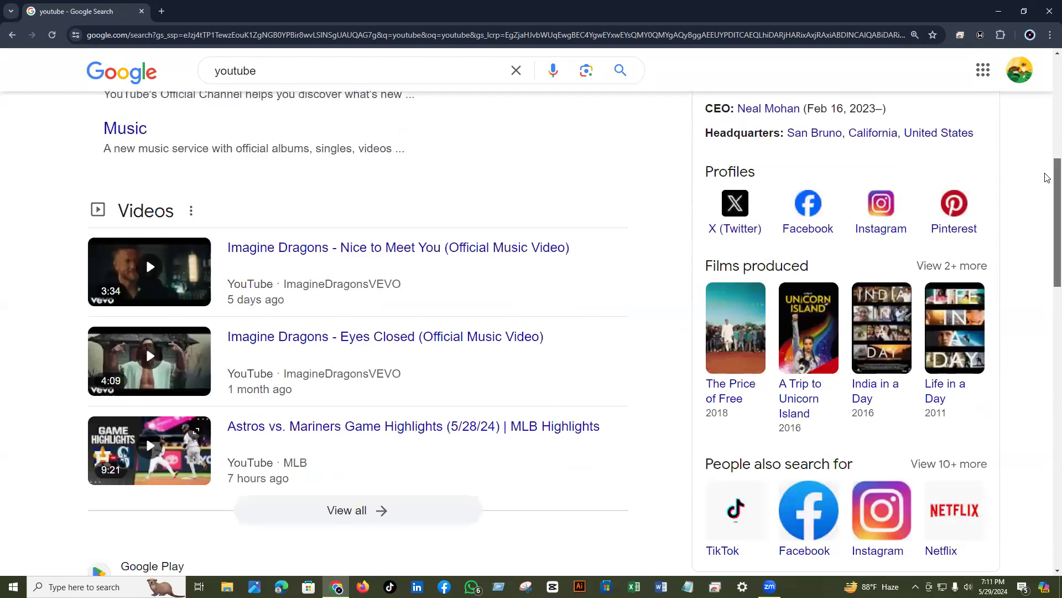
pyautogui.scroll(-2, 1047, 299)
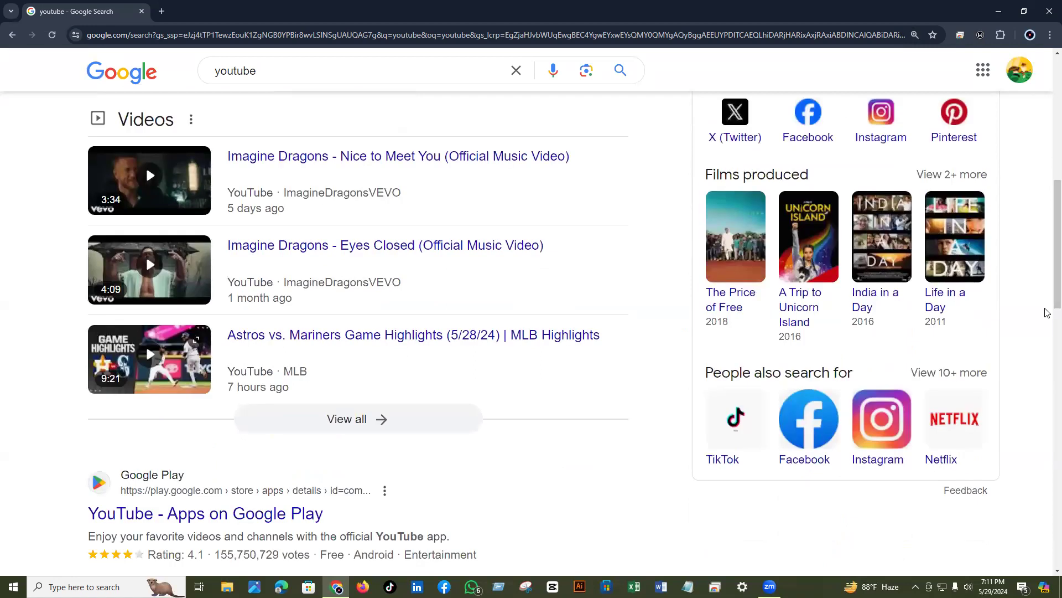
pyautogui.scroll(8, 1047, 312)
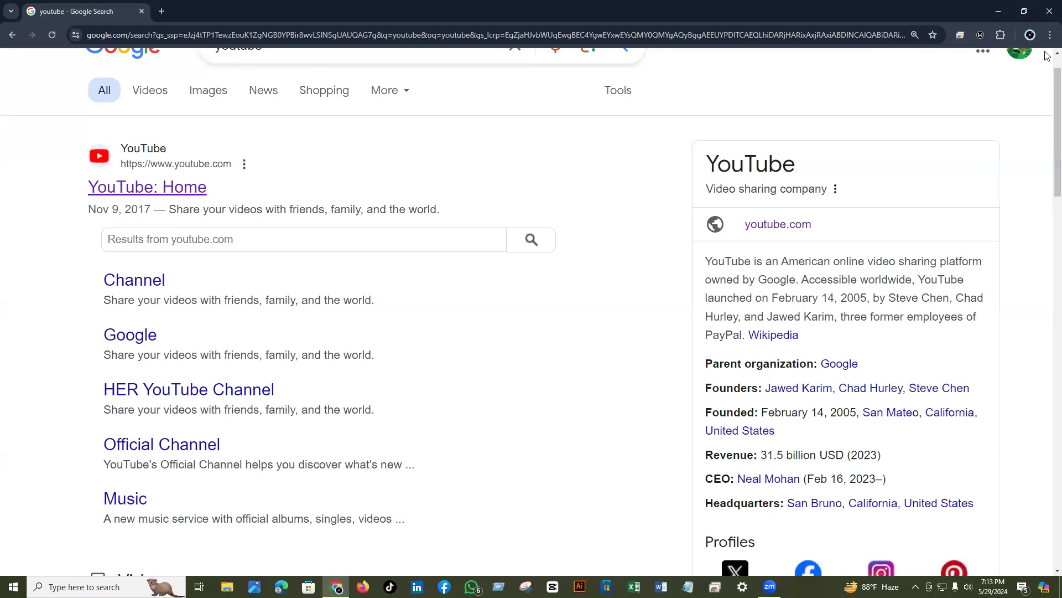
pyautogui.scroll(1, 1047, 58)
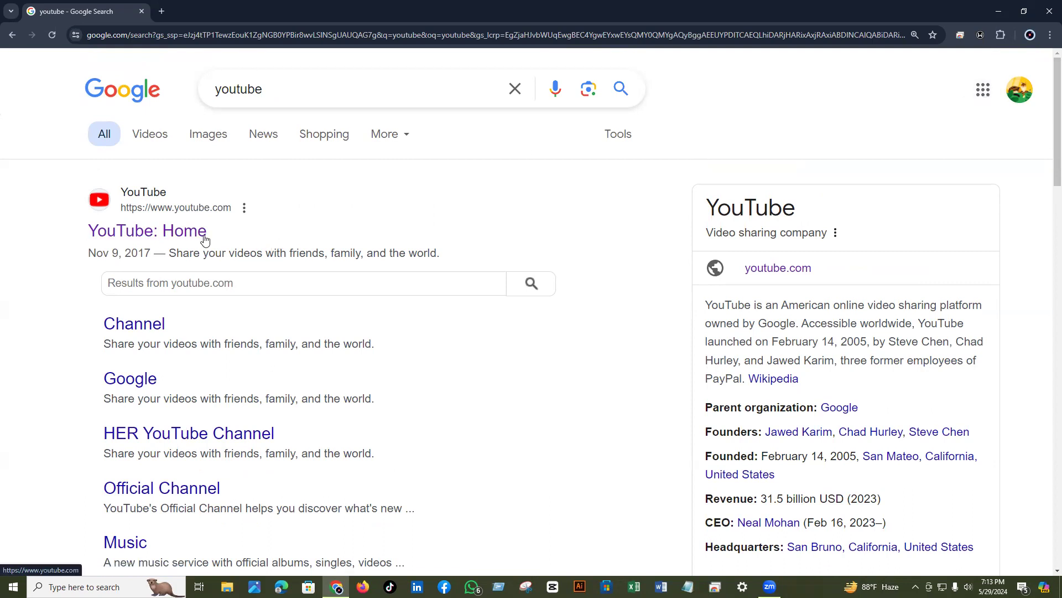
# - Open the 'YouTube: Home' result to load the YouTube home feed
pyautogui.click(121, 237)
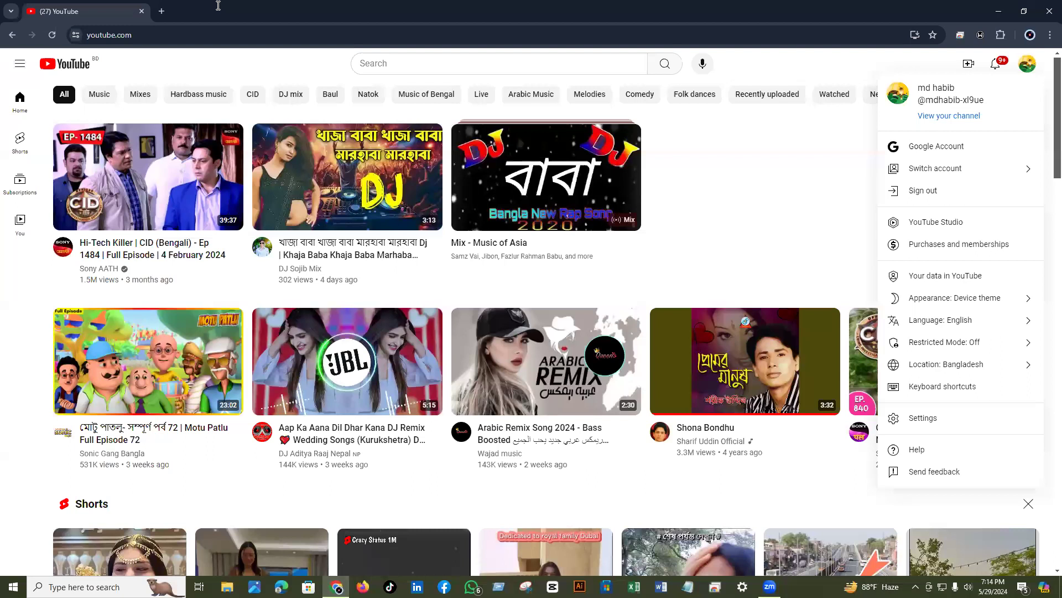
# - Dismiss the account menu, then go to the account's own channel page
pyautogui.press('Escape')
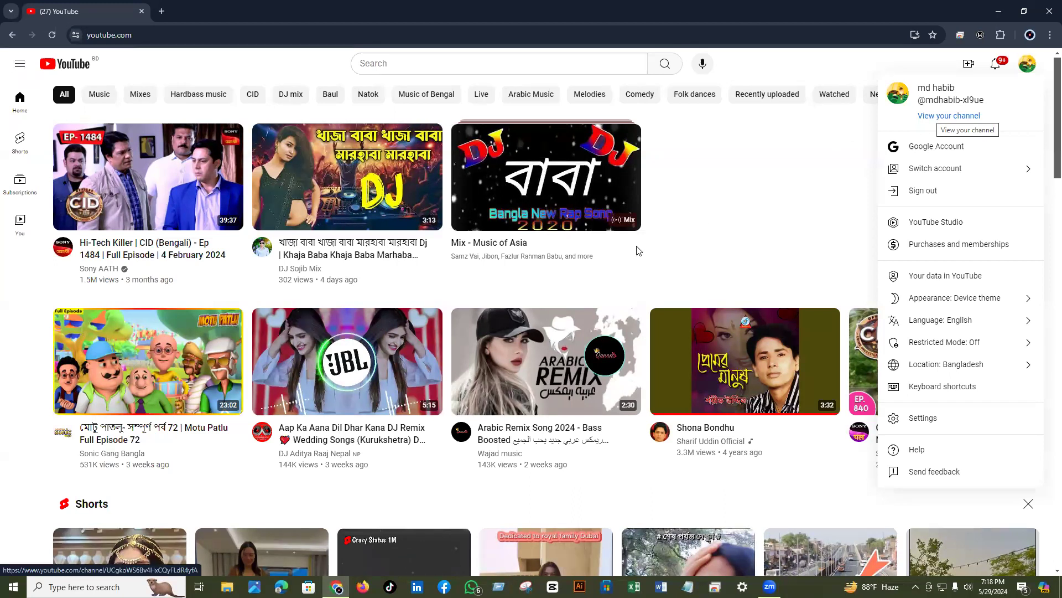
pyautogui.press('Return')
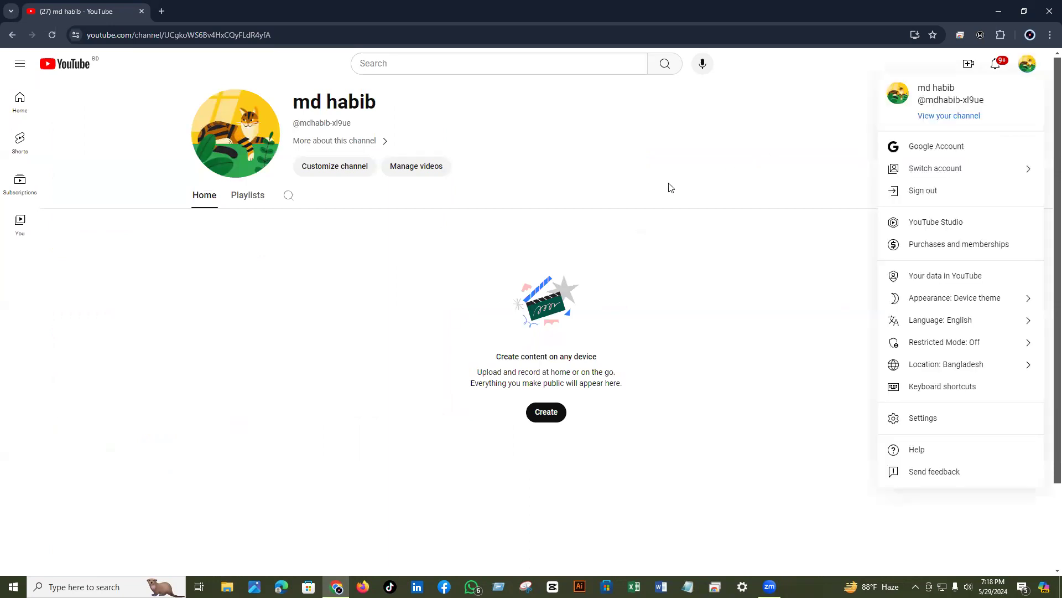
pyautogui.press('Tab')
pyautogui.press('Return')
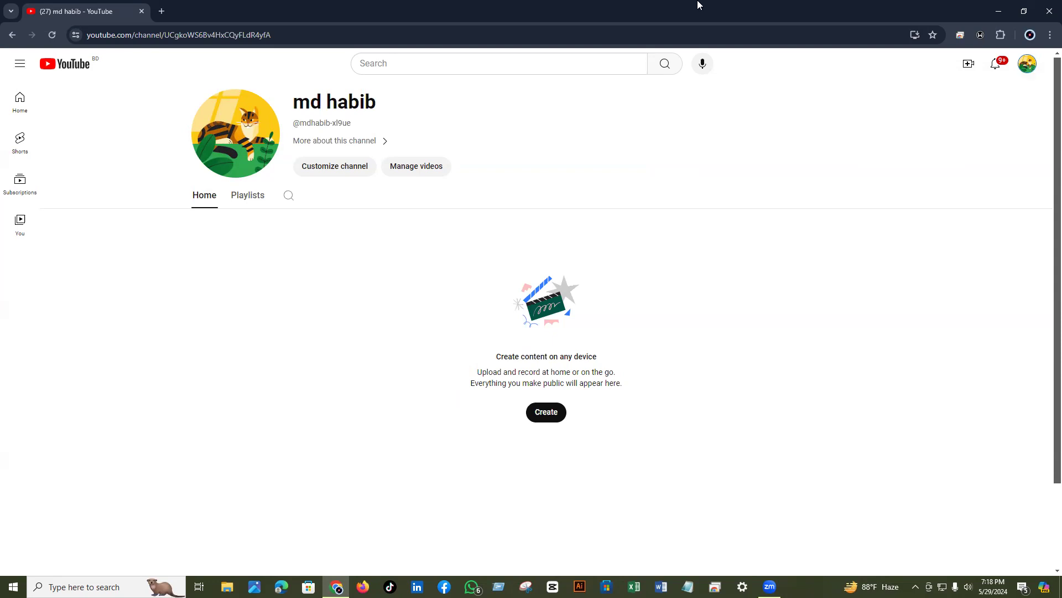
pyautogui.press('Escape')
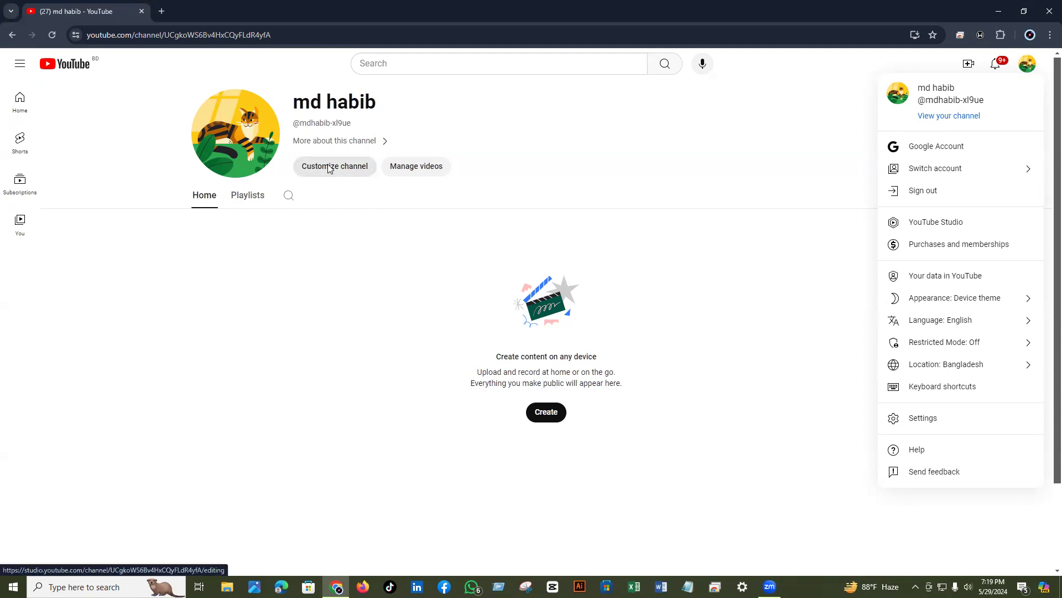
# - Open Customize channel and switch to the Branding settings for picture and banner
pyautogui.click(329, 168)
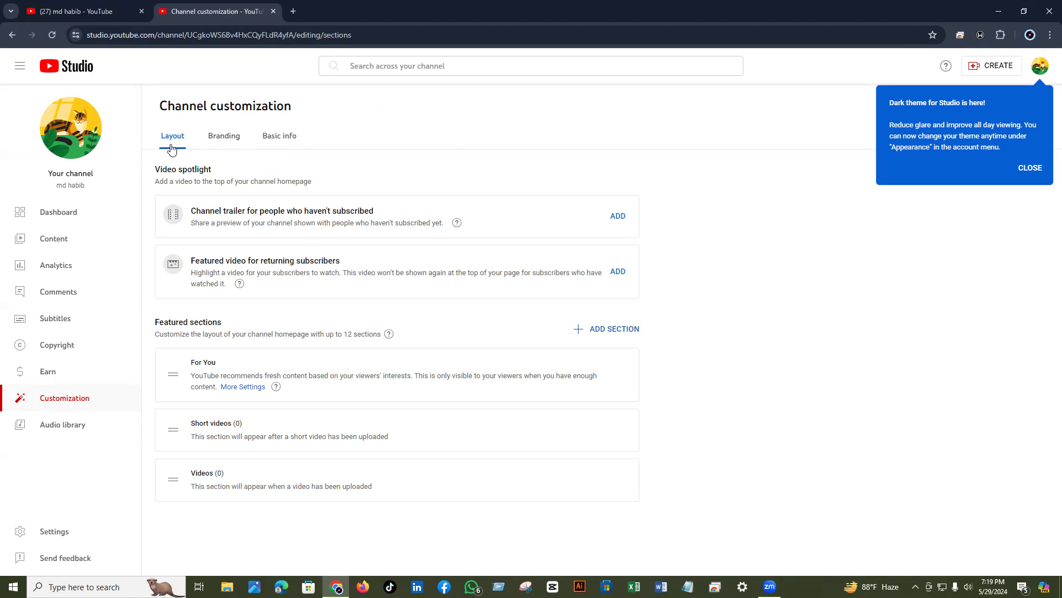
pyautogui.click(222, 143)
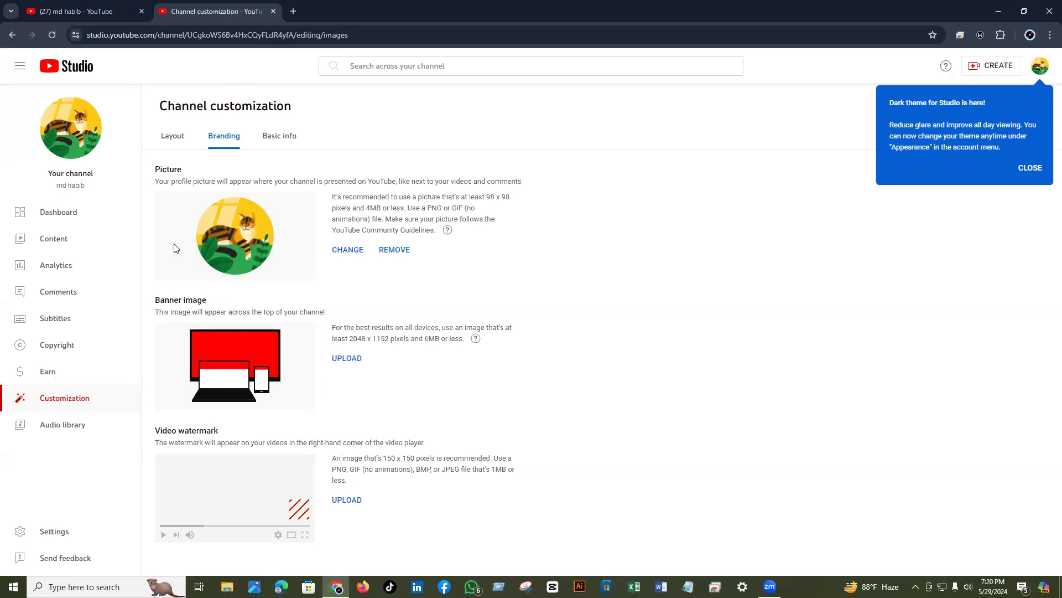
# - Go back to the Layout settings, clear the text selection, and close Chrome
pyautogui.click(11, 35)
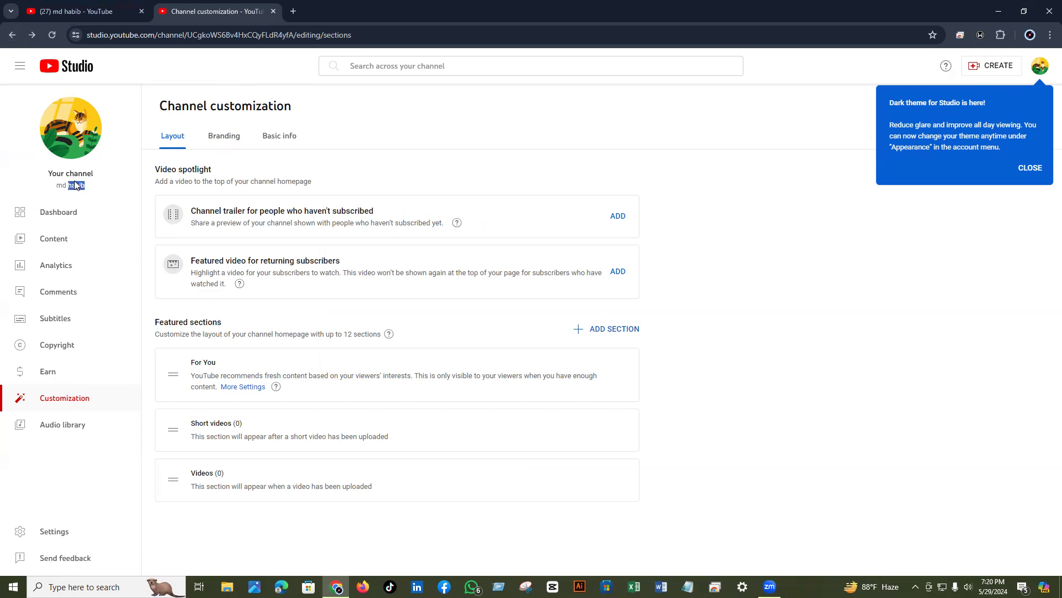
pyautogui.click(75, 170)
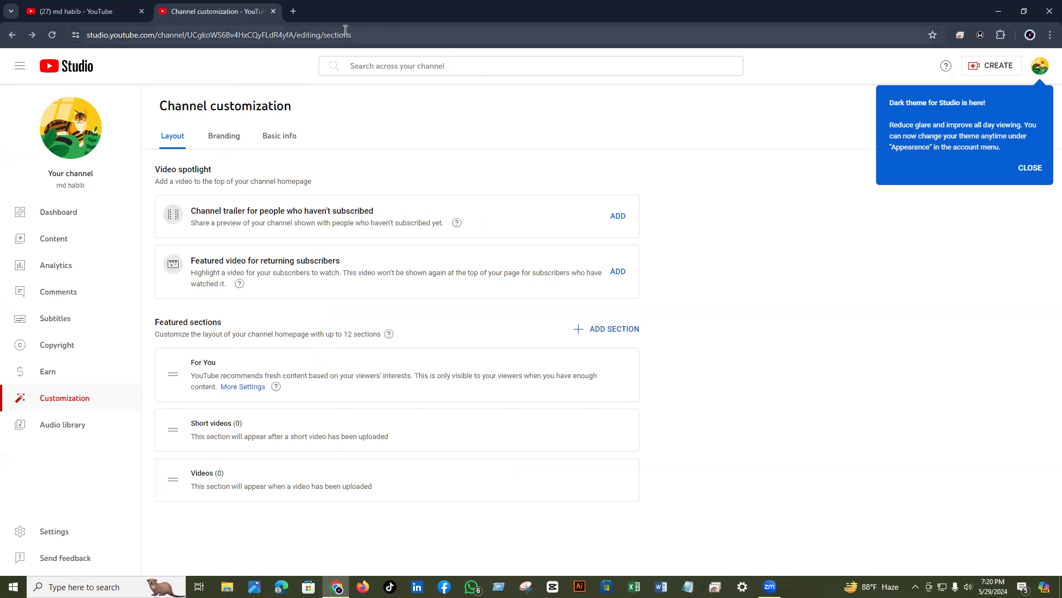
pyautogui.click(1047, 13)
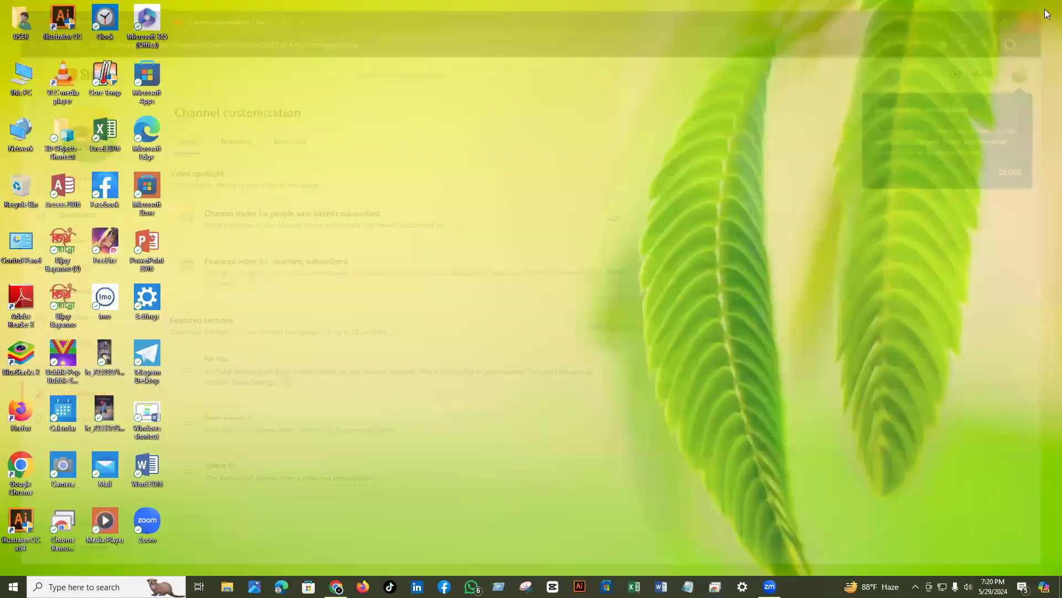
pyautogui.rightClick(551, 205)
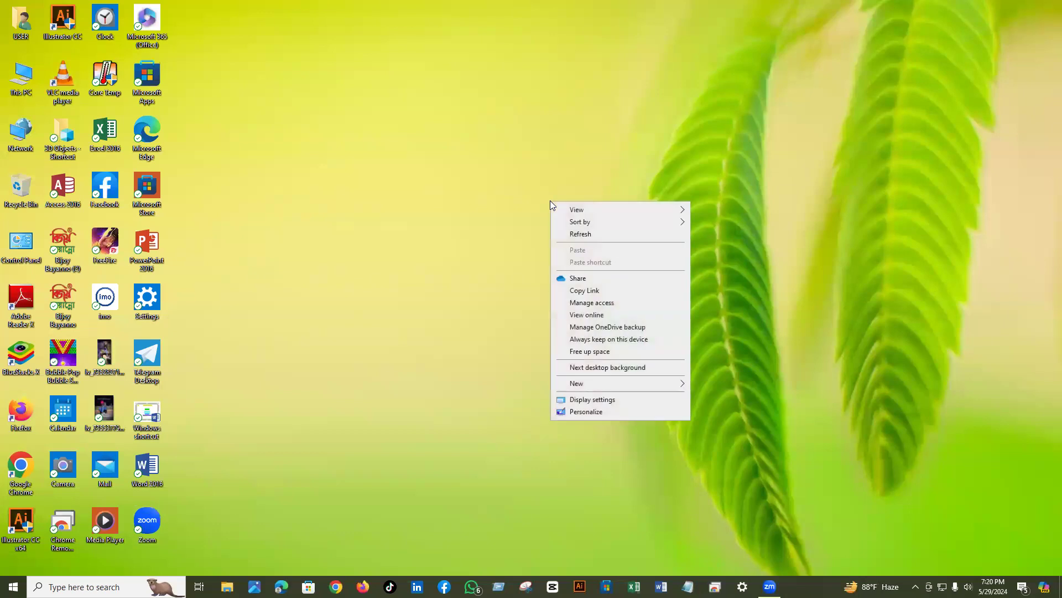
pyautogui.click(575, 235)
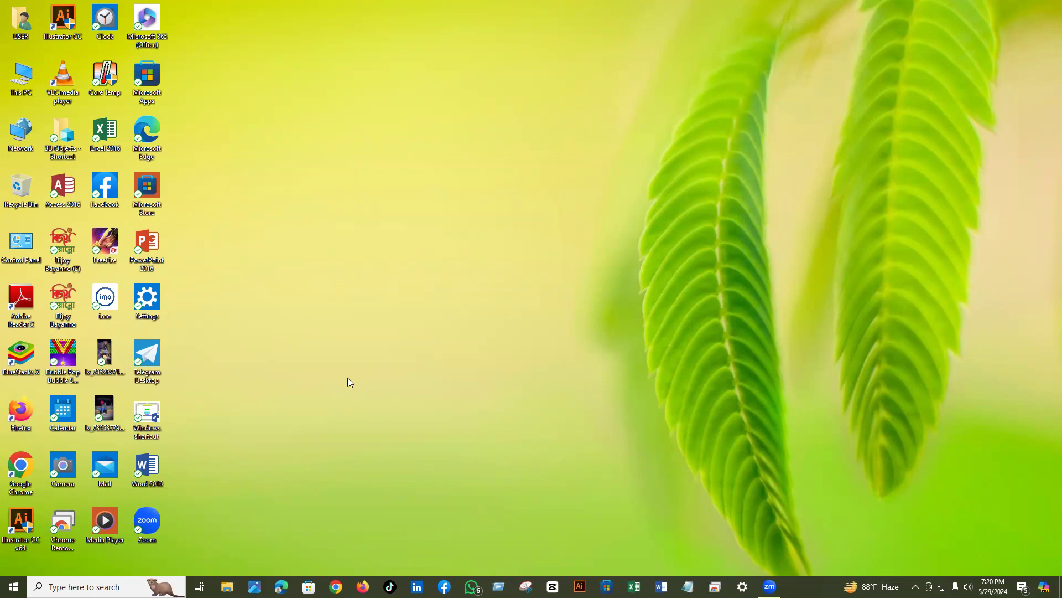
# - Relaunch Chrome, turn off the Windscribe VPN, and close the browser again
pyautogui.doubleClick(18, 475)
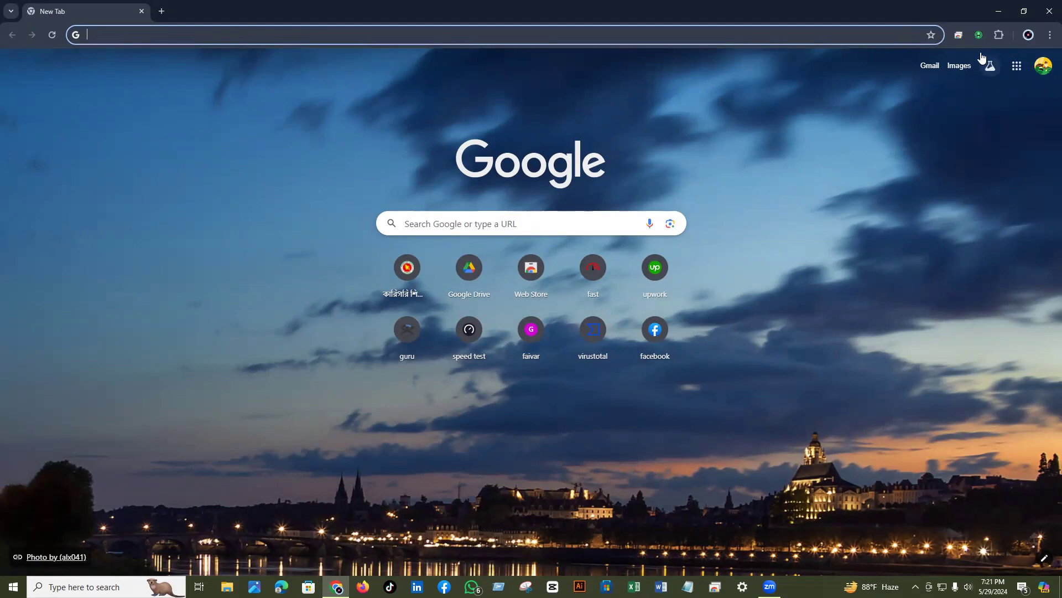
pyautogui.click(980, 36)
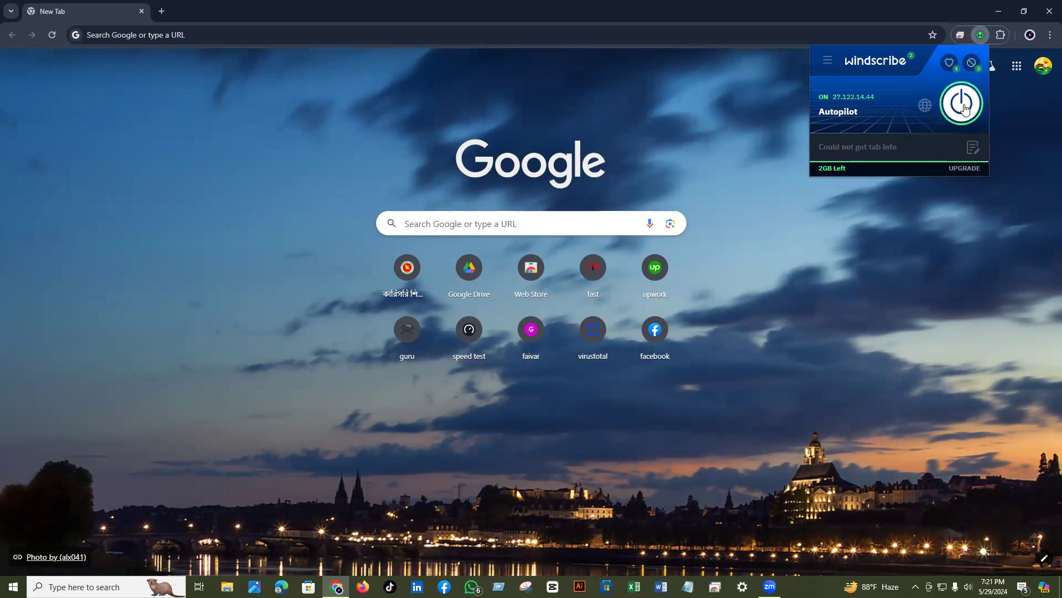
pyautogui.click(963, 107)
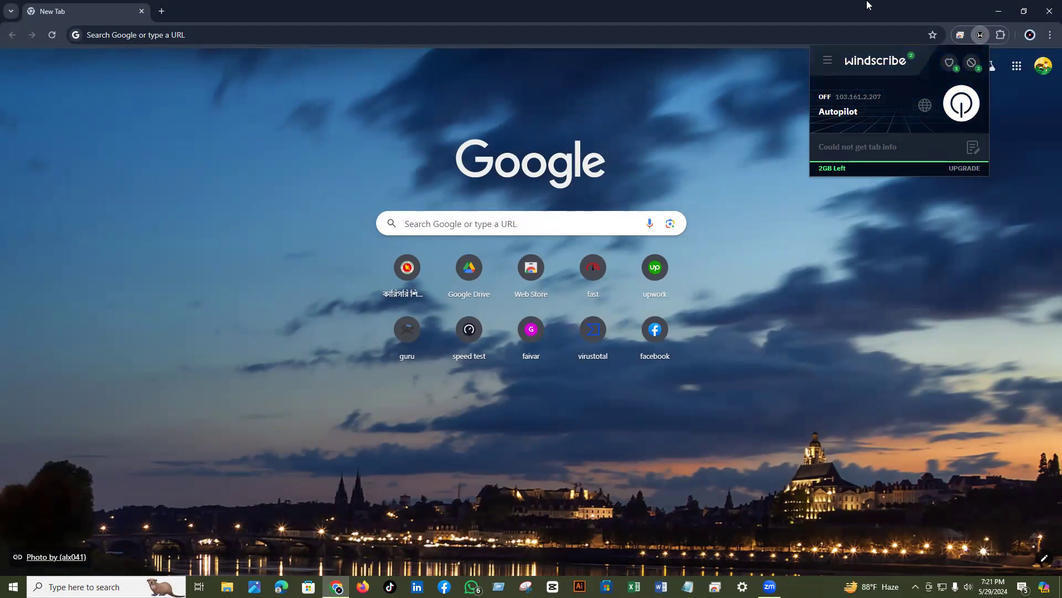
pyautogui.click(1048, 11)
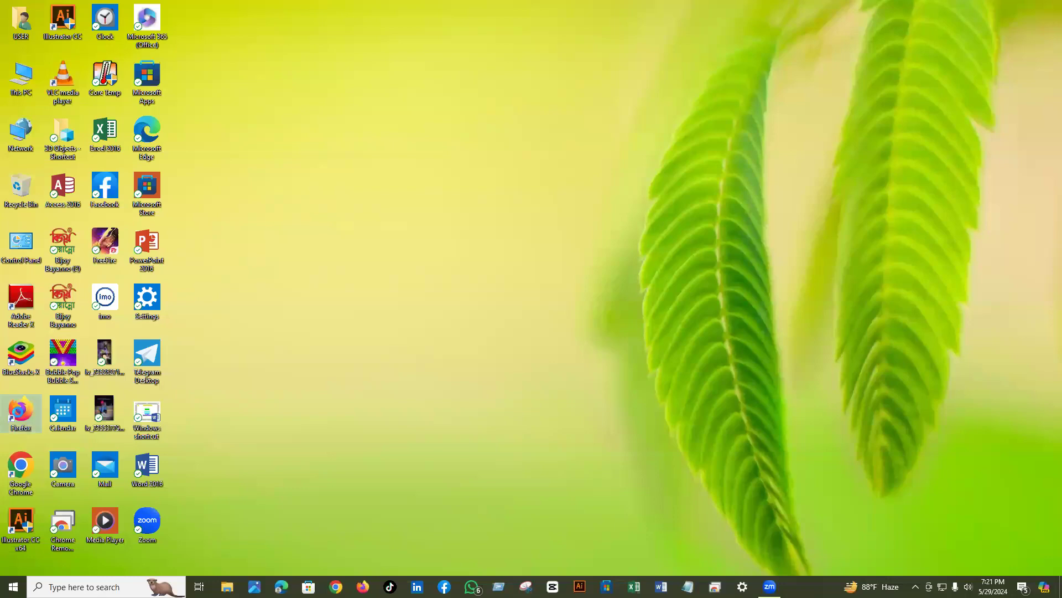
# - Launch Firefox and go to youtube.com from the address bar
pyautogui.doubleClick(17, 412)
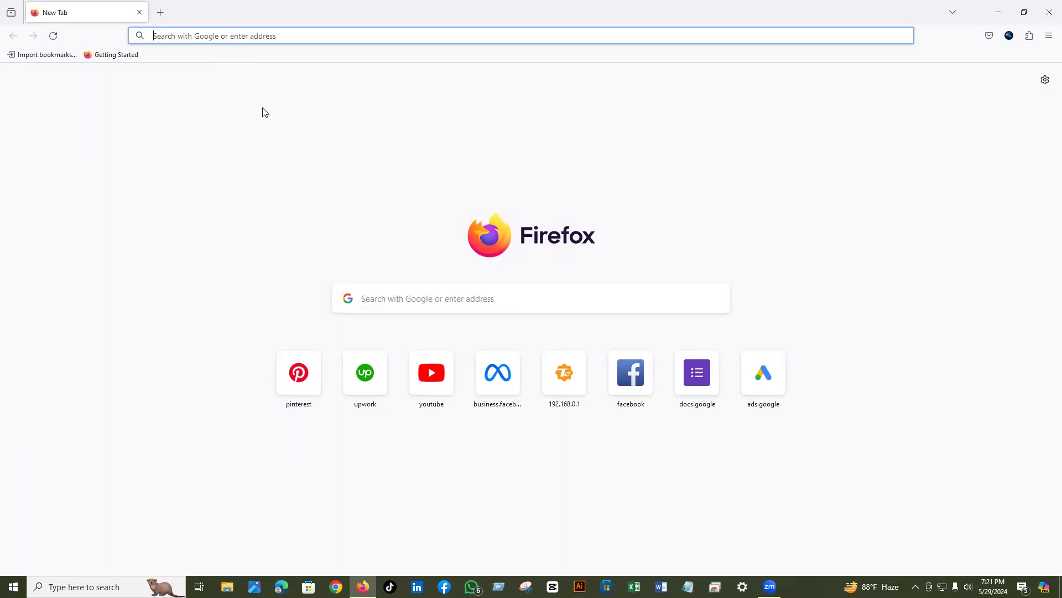
pyautogui.write('youtube.com/')
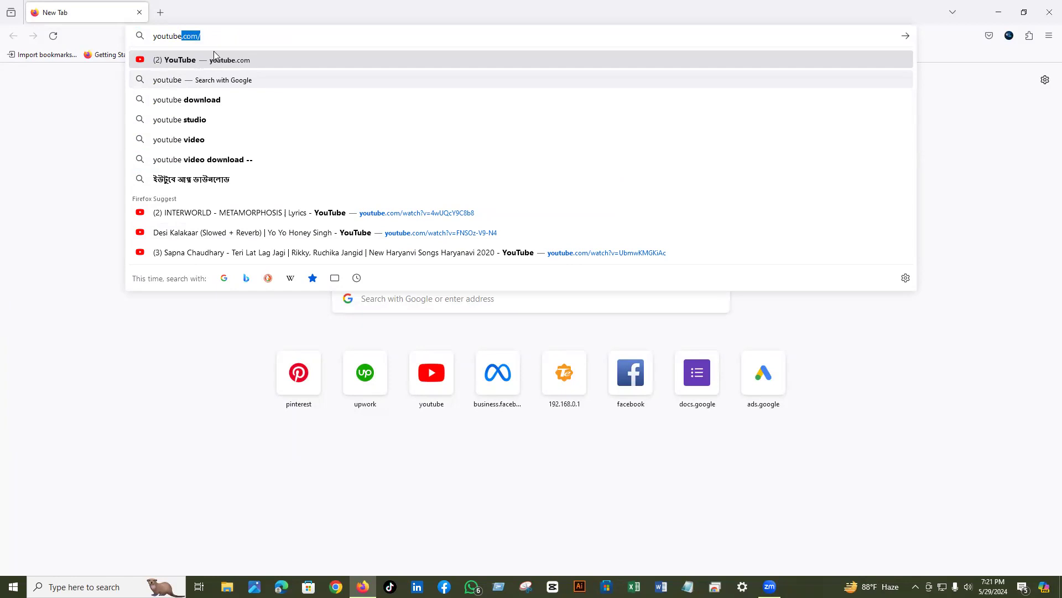
pyautogui.press('Return')
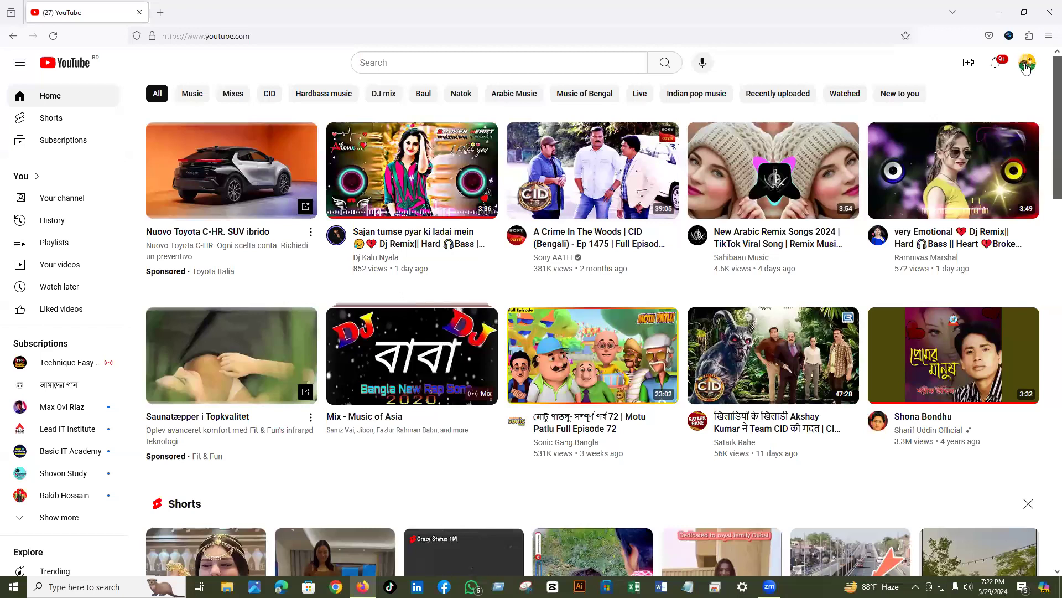
# - From the avatar menu's Switch account list, open View all channels
pyautogui.click(1026, 66)
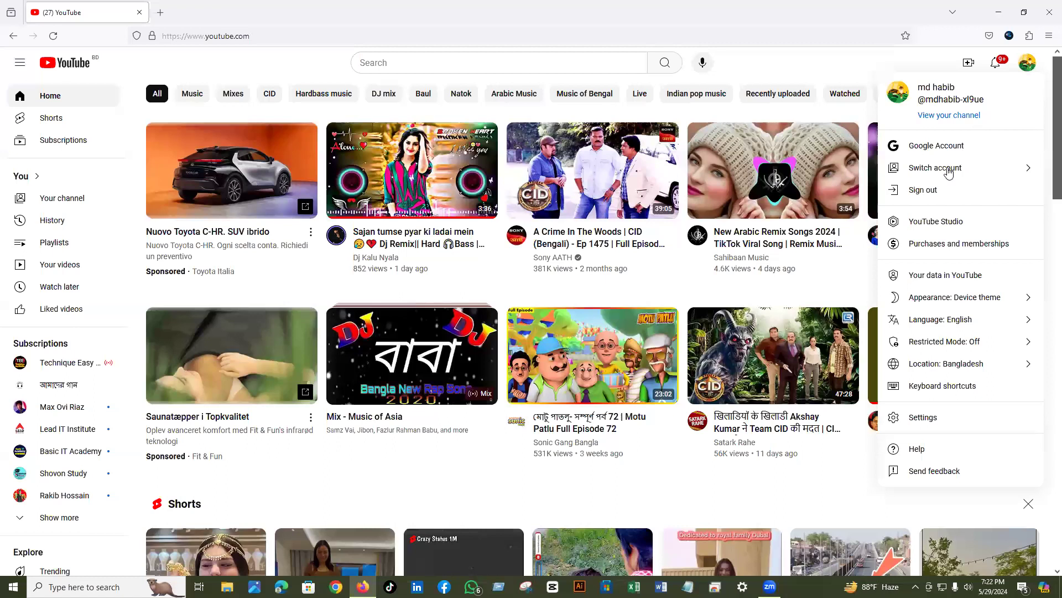
pyautogui.press('Escape')
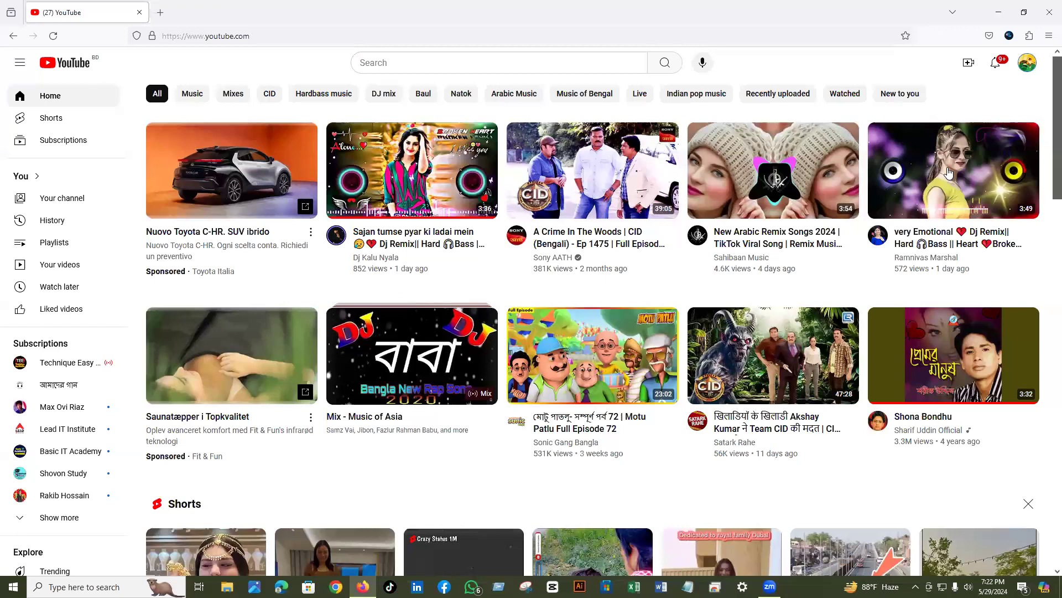
pyautogui.press('Return')
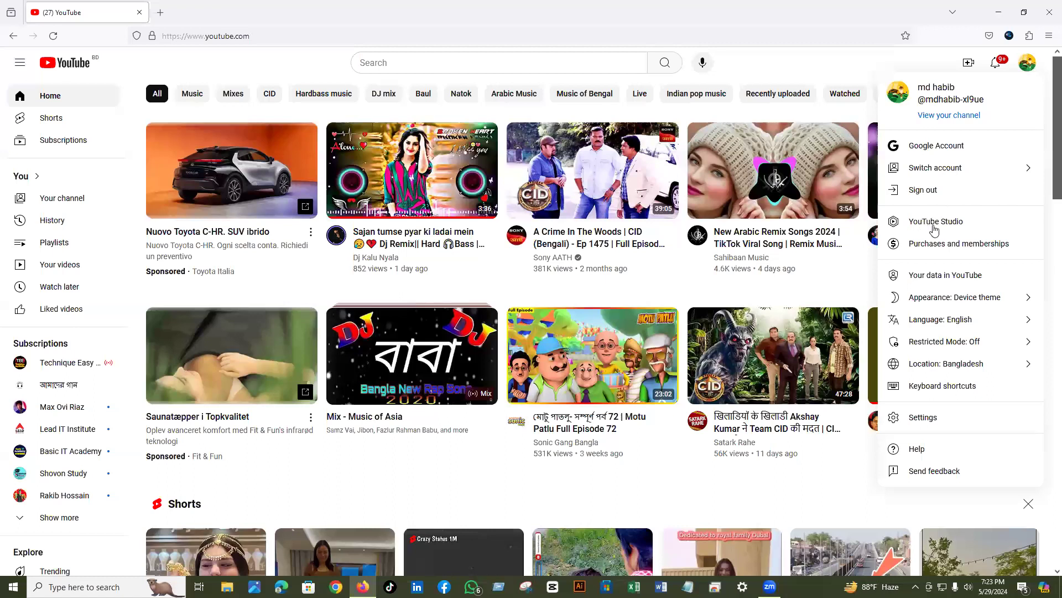
pyautogui.press('Return')
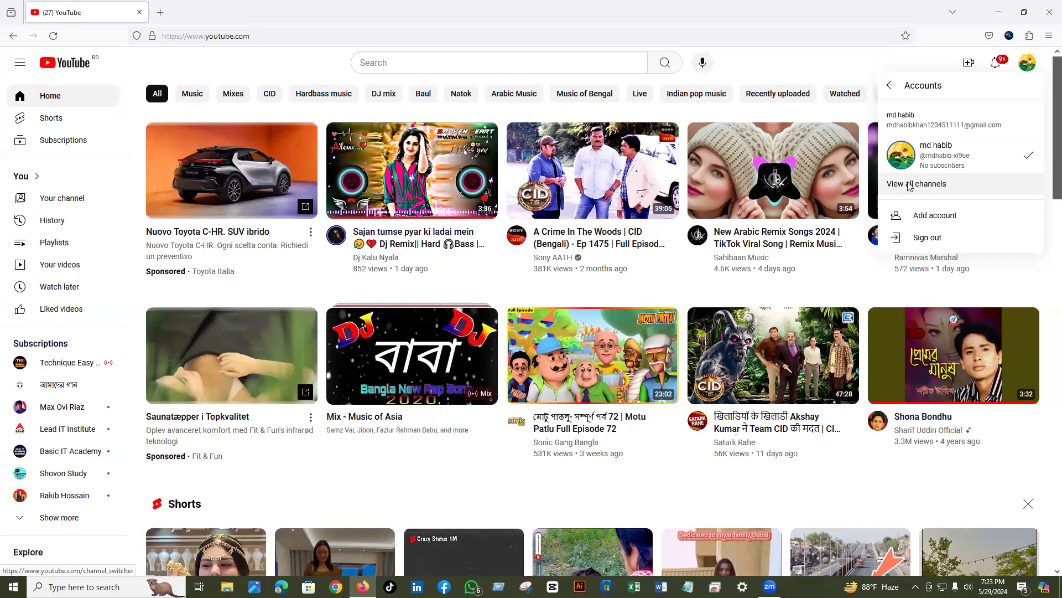
pyautogui.click(909, 186)
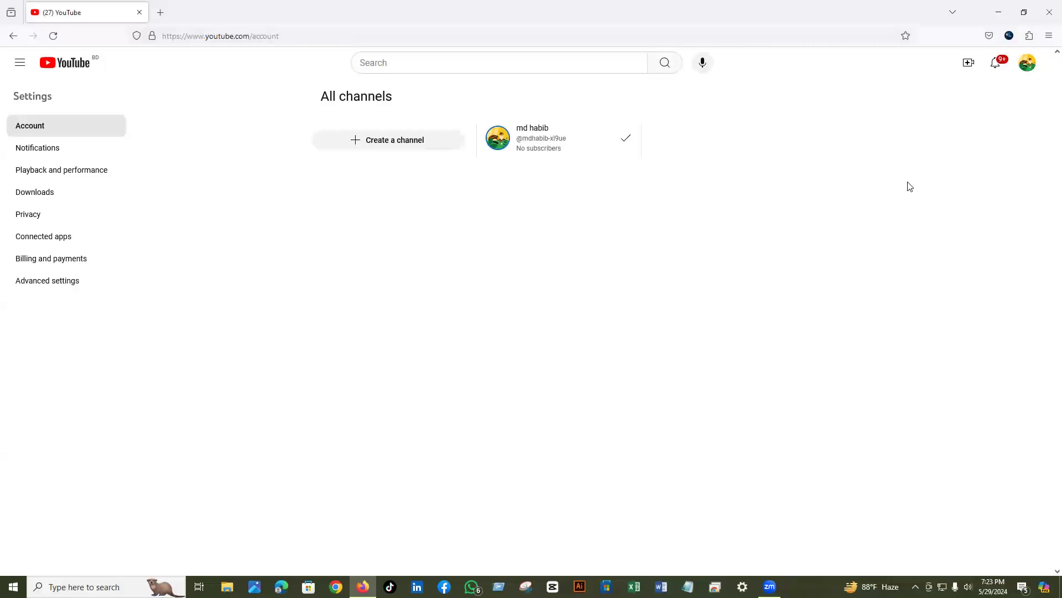
# - Choose Create a channel on the All channels page
pyautogui.click(385, 141)
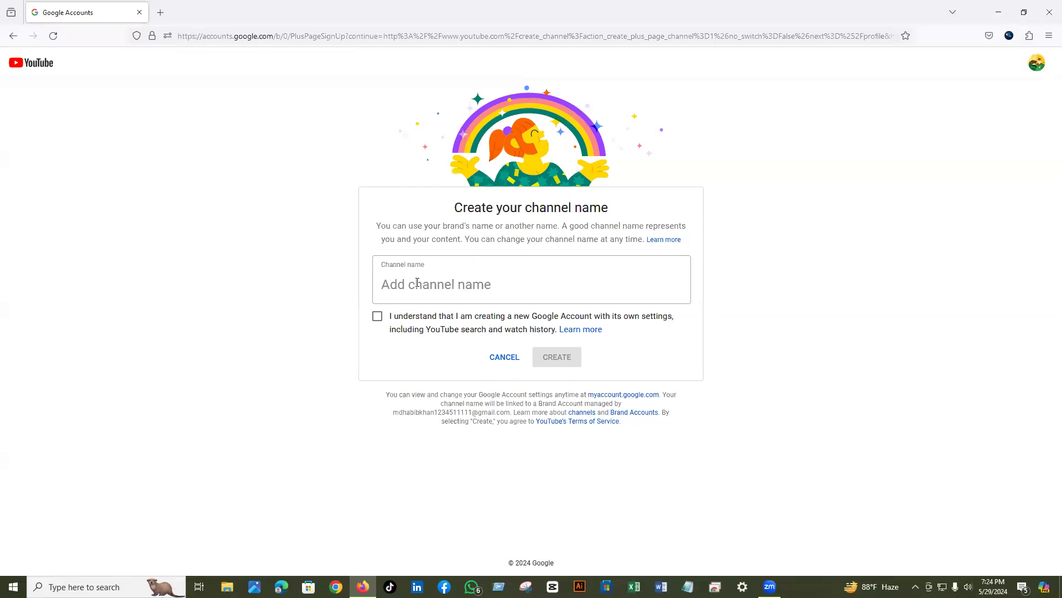
# - Enter the account owner's full name as the new channel name, fixing a typo
pyautogui.click(417, 283)
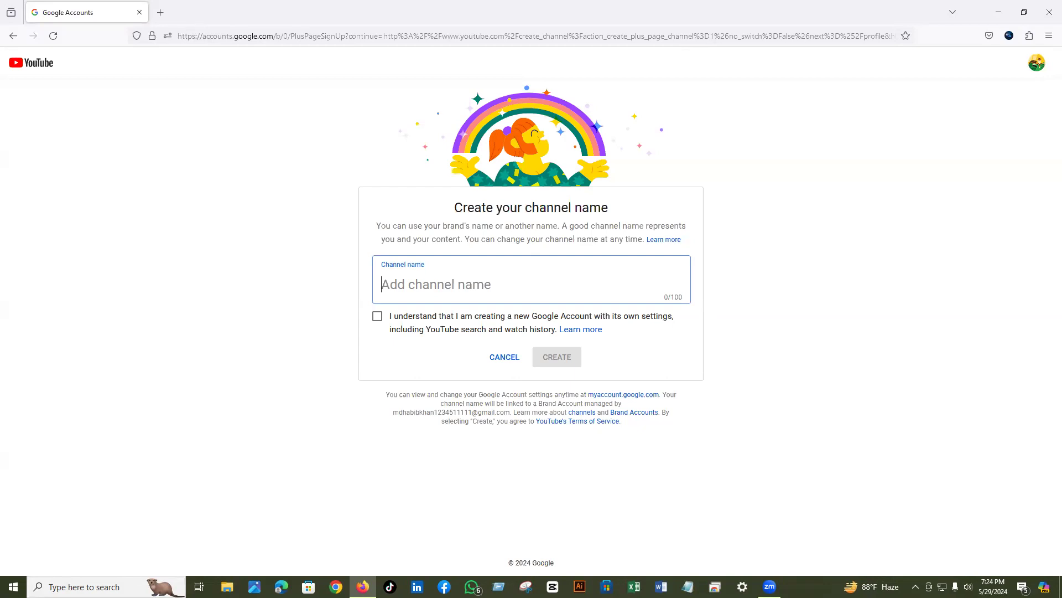
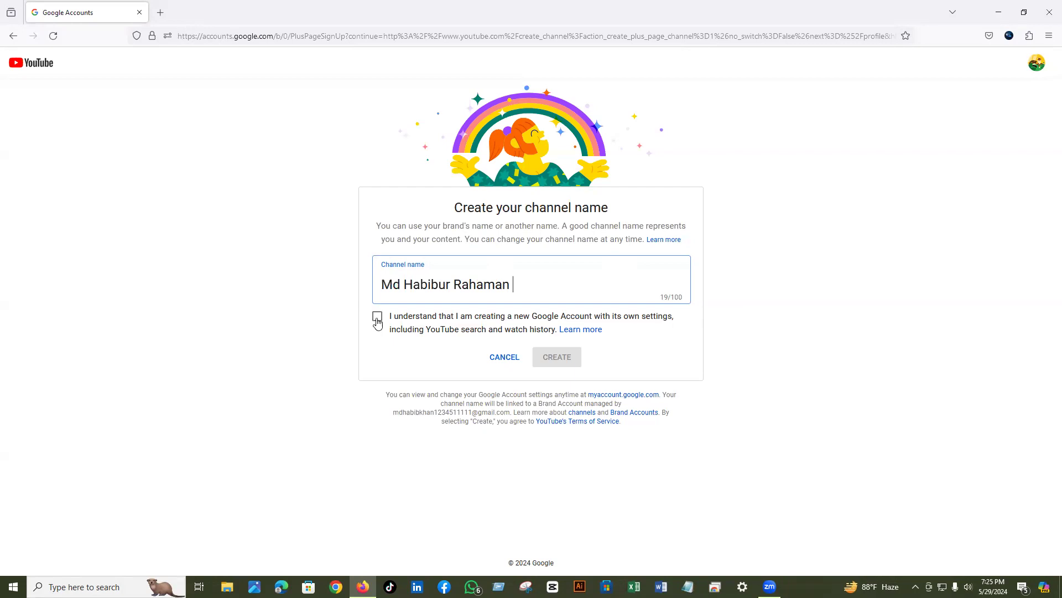
# - Tick the 'I understand' new-account acknowledgement and create the channel
pyautogui.click(376, 320)
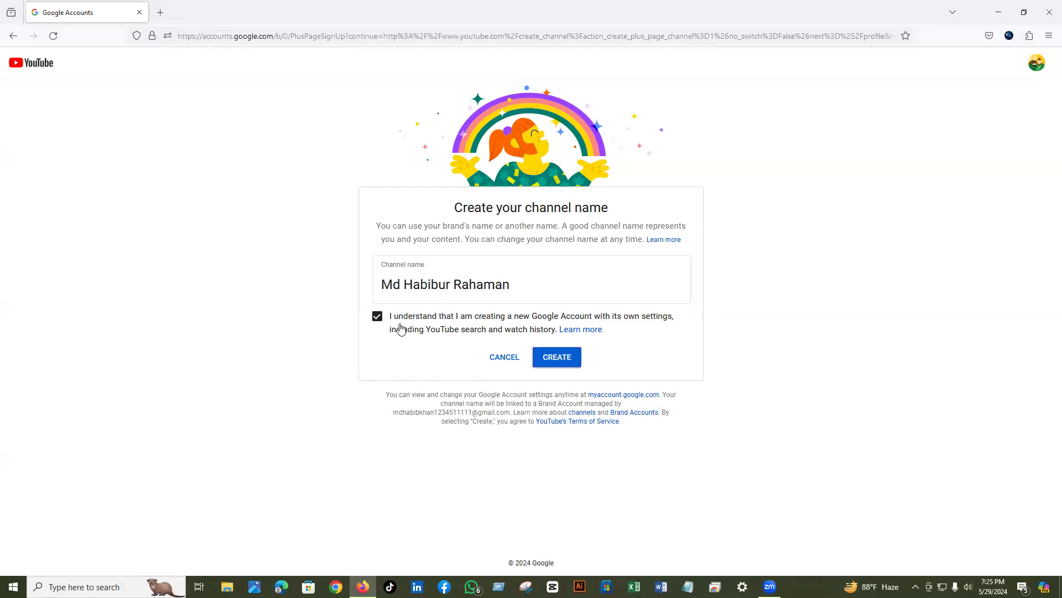
pyautogui.click(558, 359)
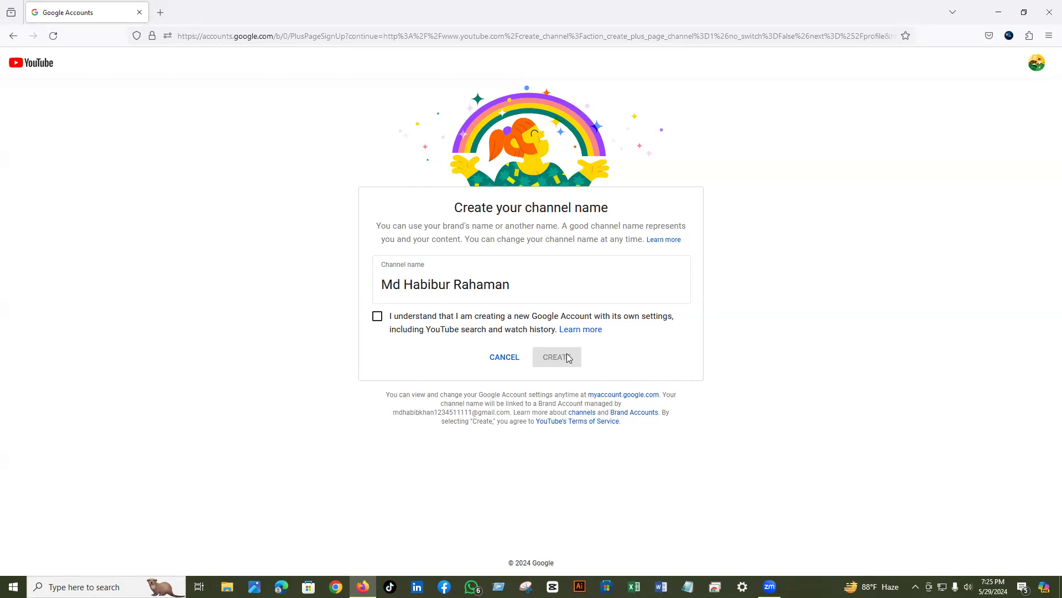
pyautogui.press('space')
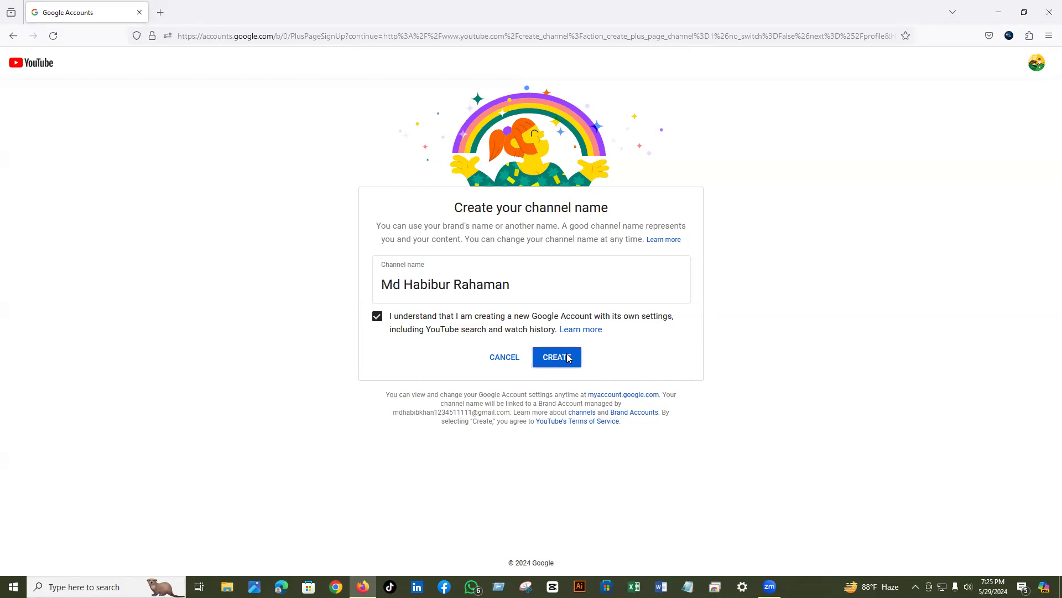
pyautogui.click(568, 358)
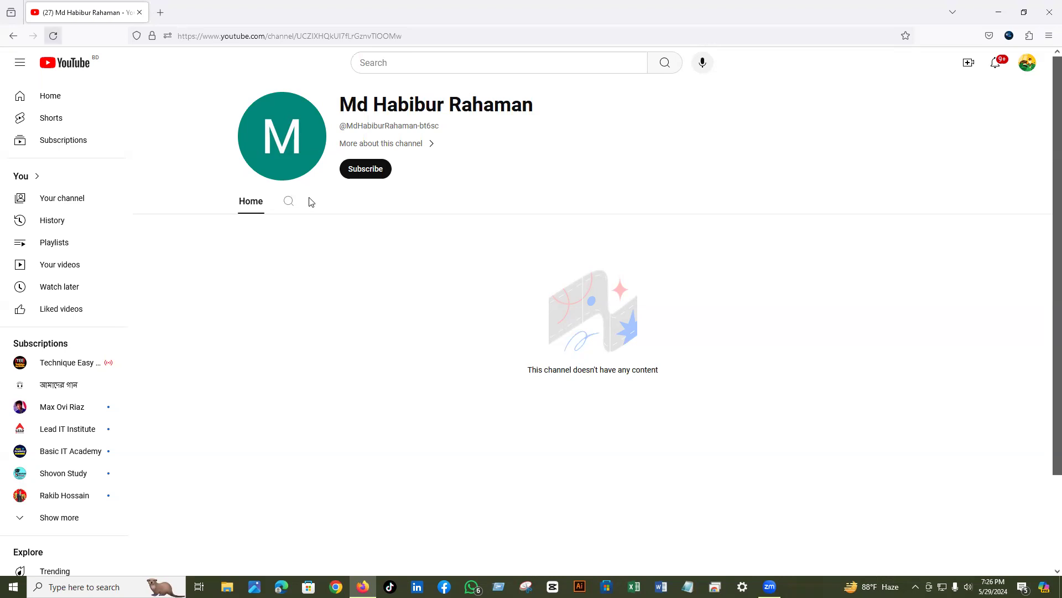
pyautogui.click(53, 35)
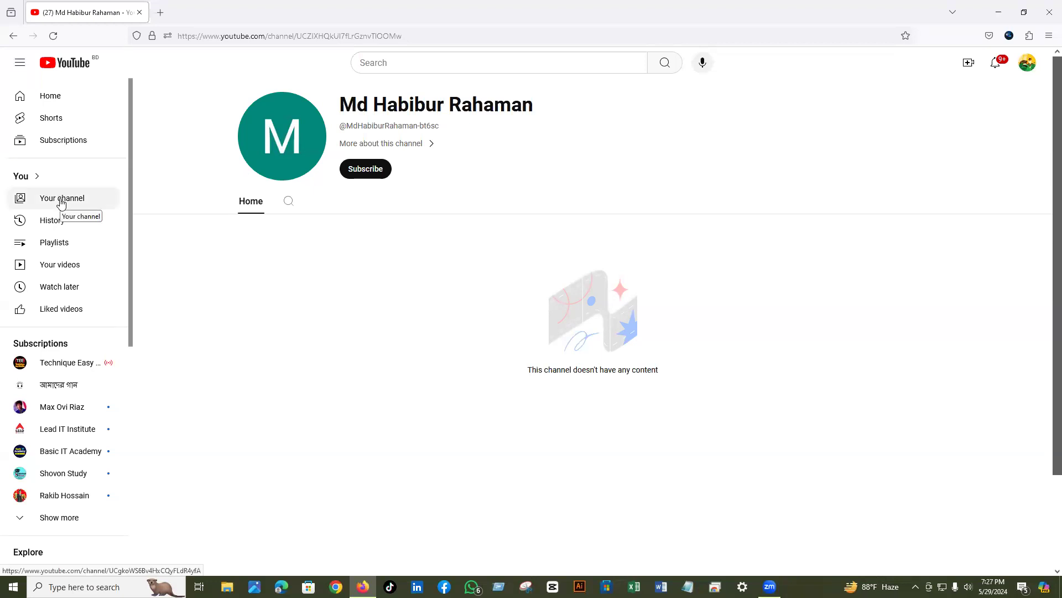
# - Go to Your channel and open Customize channel in YouTube Studio
pyautogui.click(50, 200)
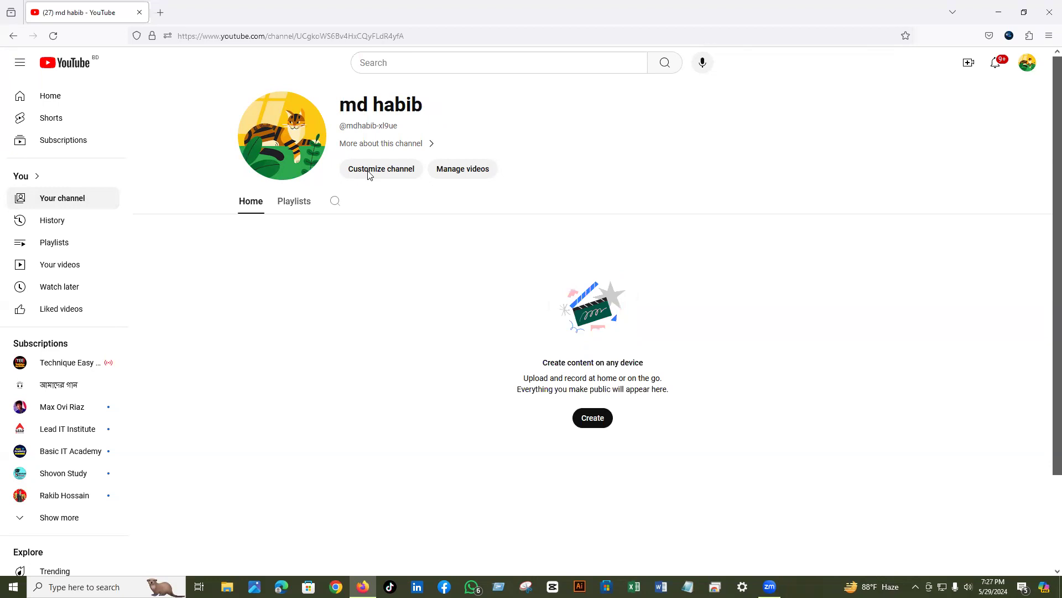
pyautogui.click(369, 174)
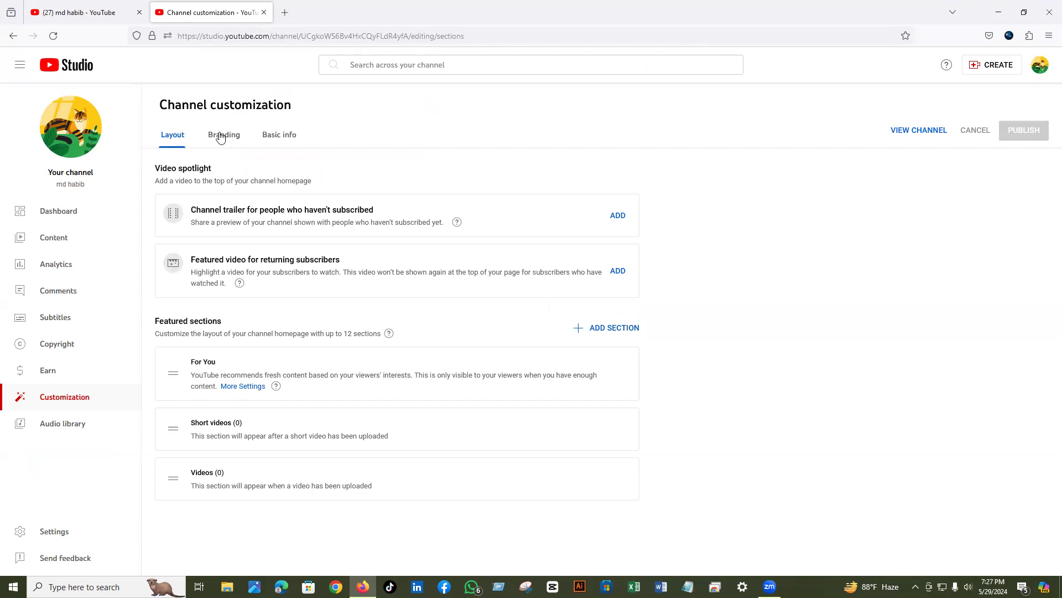
# - Switch to the Branding tab of the Channel customization page
pyautogui.click(220, 137)
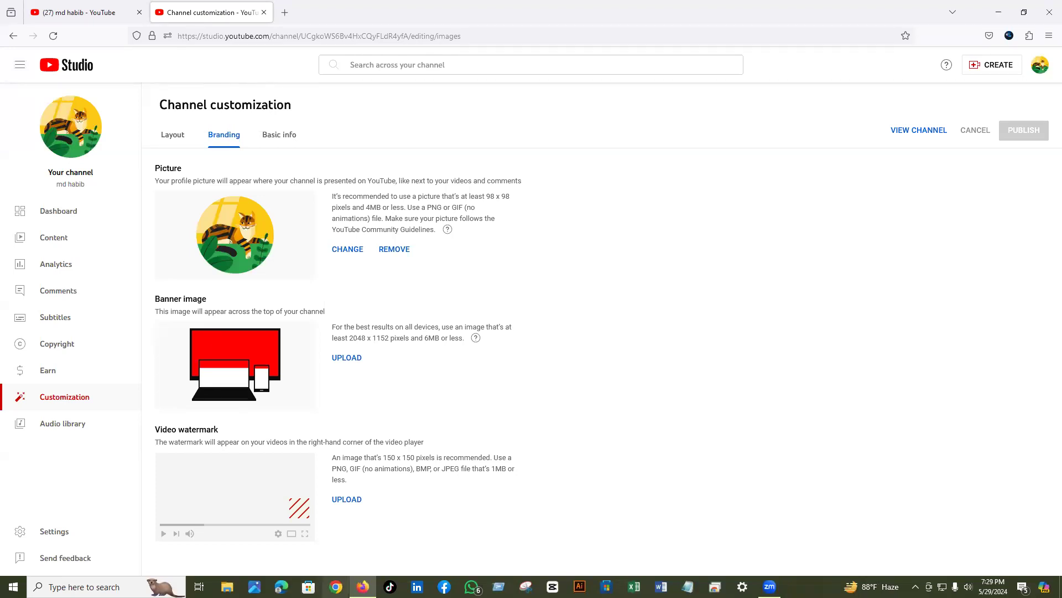
# - Launch Chrome, search Google for 'canva', and open the 'Canva: Visual Suite for Everyone' result
pyautogui.click(335, 586)
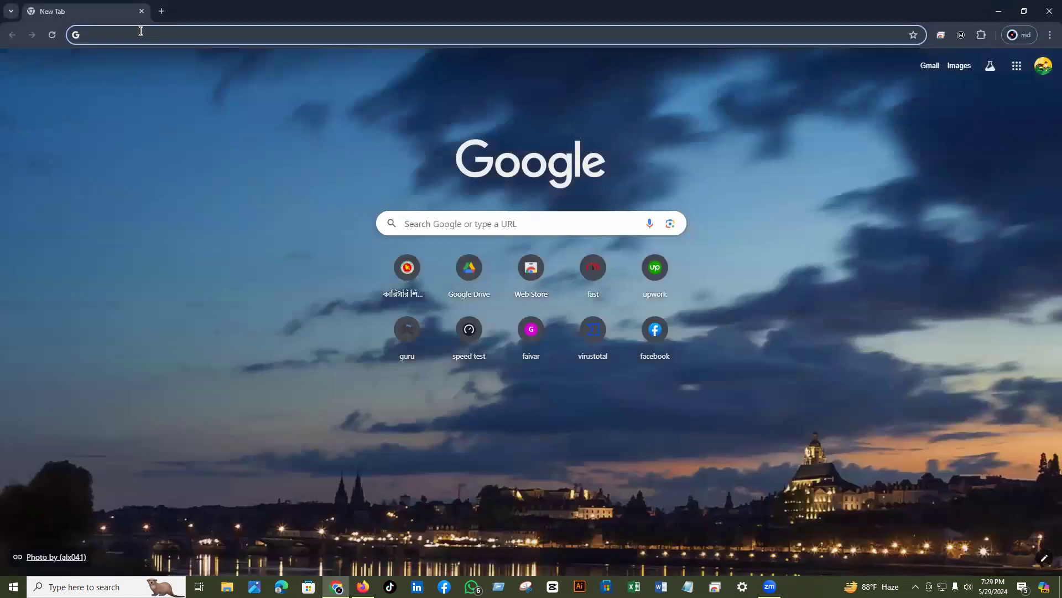
pyautogui.click(140, 31)
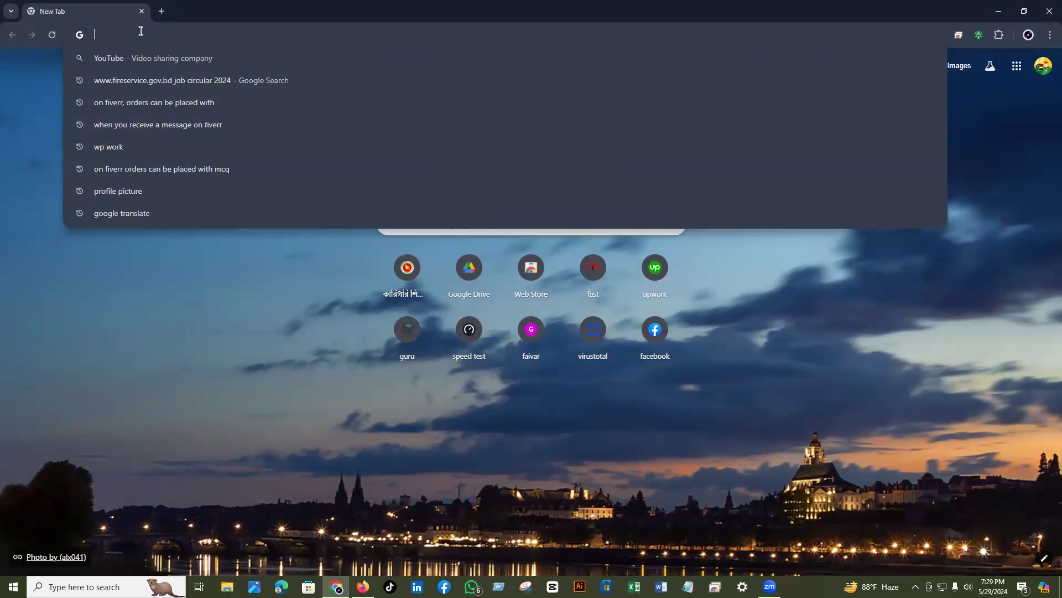
pyautogui.write('ca')
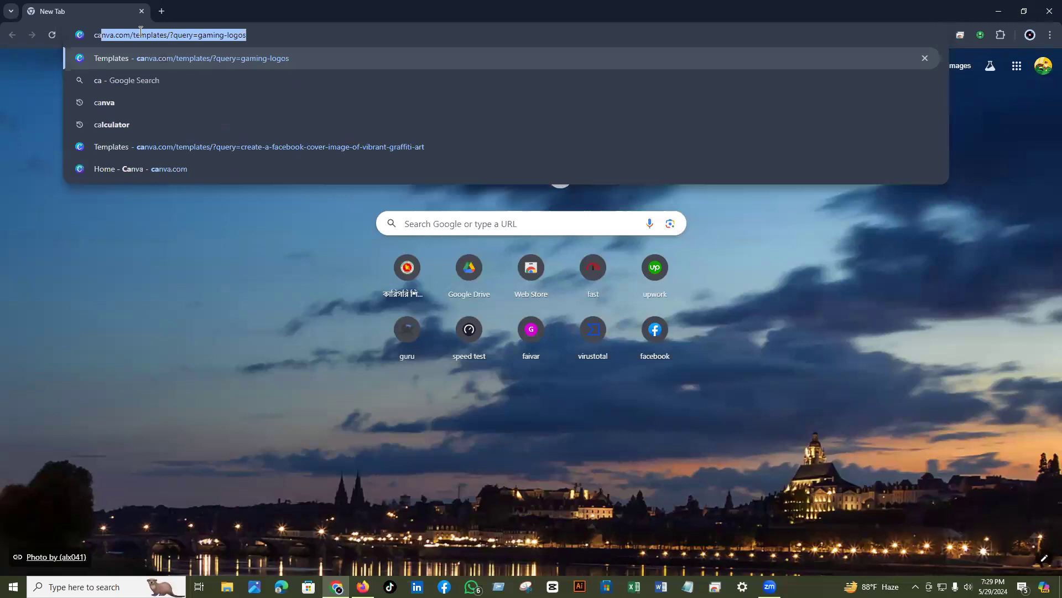
pyautogui.write('nva')
pyautogui.press('Return')
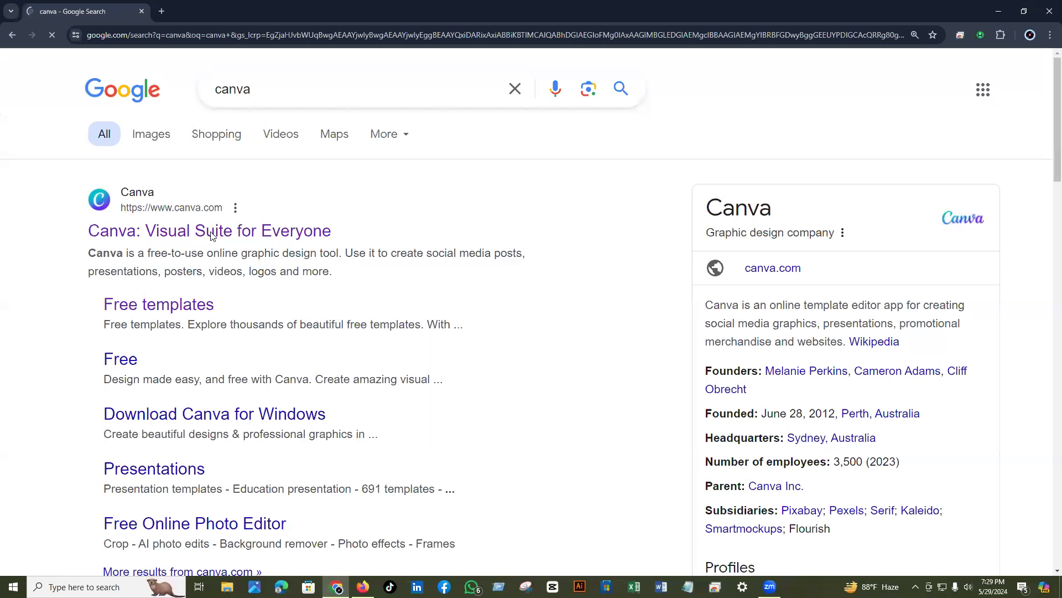
pyautogui.click(212, 235)
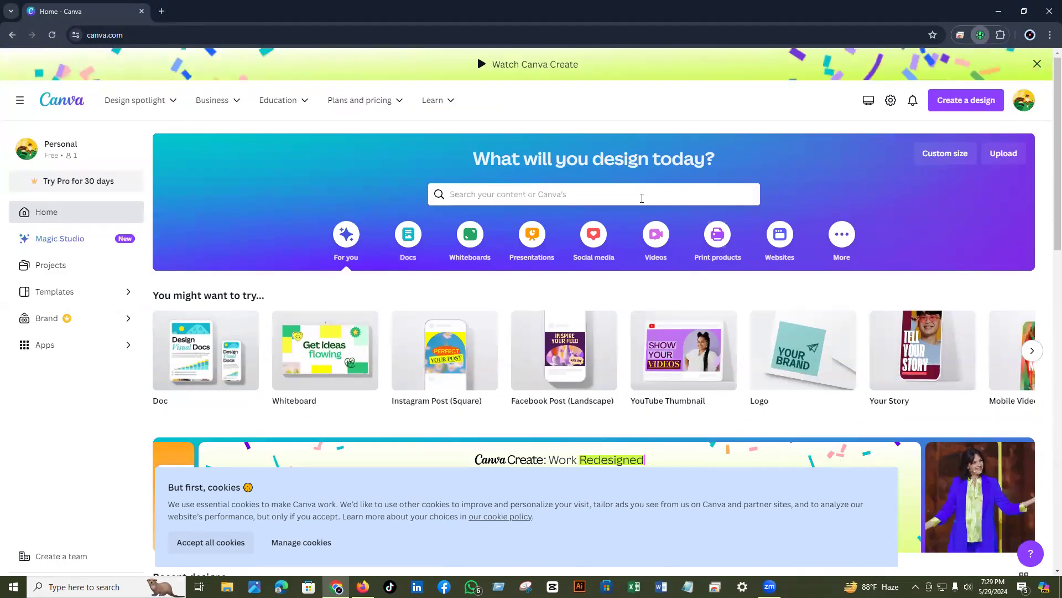
# - Check and then dismiss the Windscribe VPN extension popup while Canva loads
pyautogui.click(980, 35)
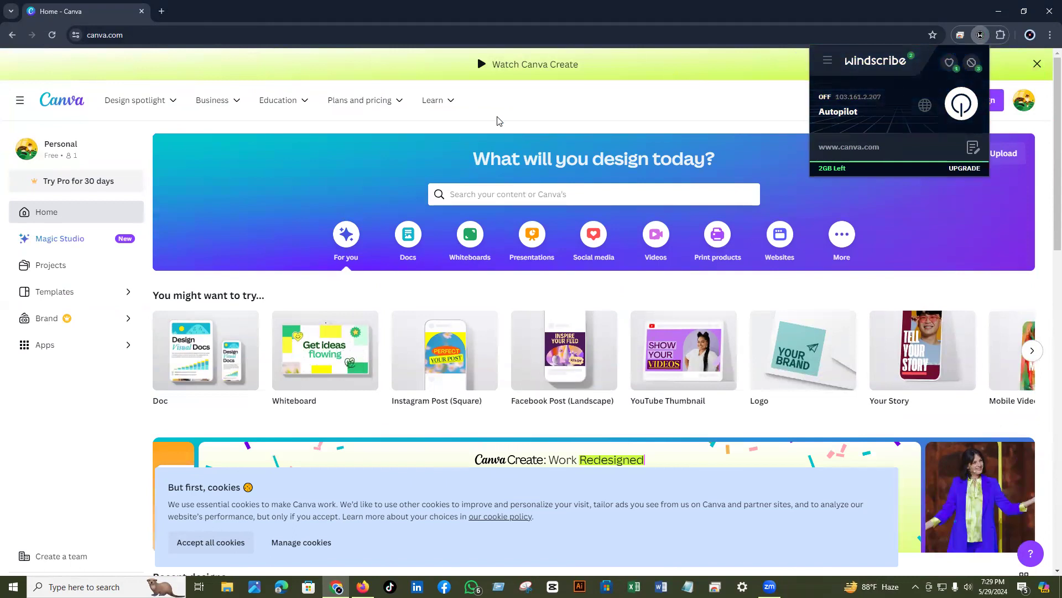
pyautogui.click(713, 108)
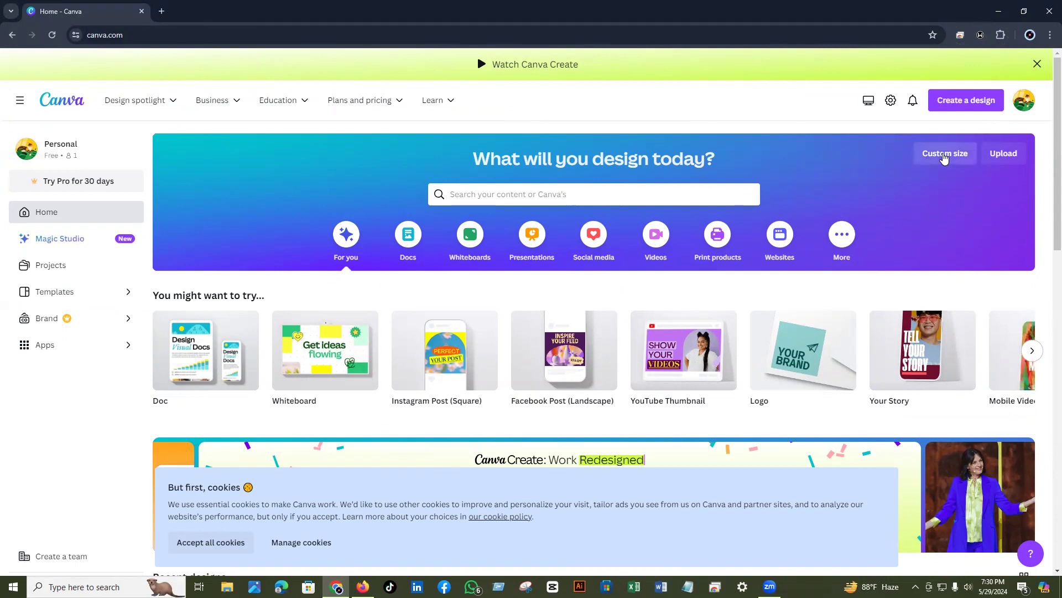
# - Create a custom-size Canva design of 98 × 98 px
pyautogui.click(944, 156)
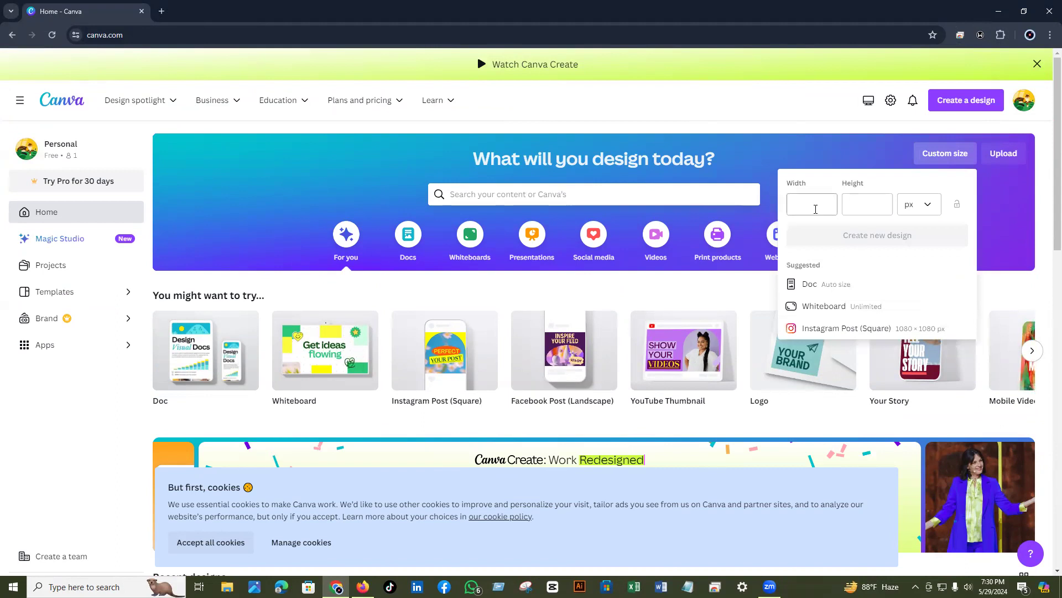
pyautogui.click(815, 210)
pyautogui.write('98')
pyautogui.click(863, 201)
pyautogui.write('98')
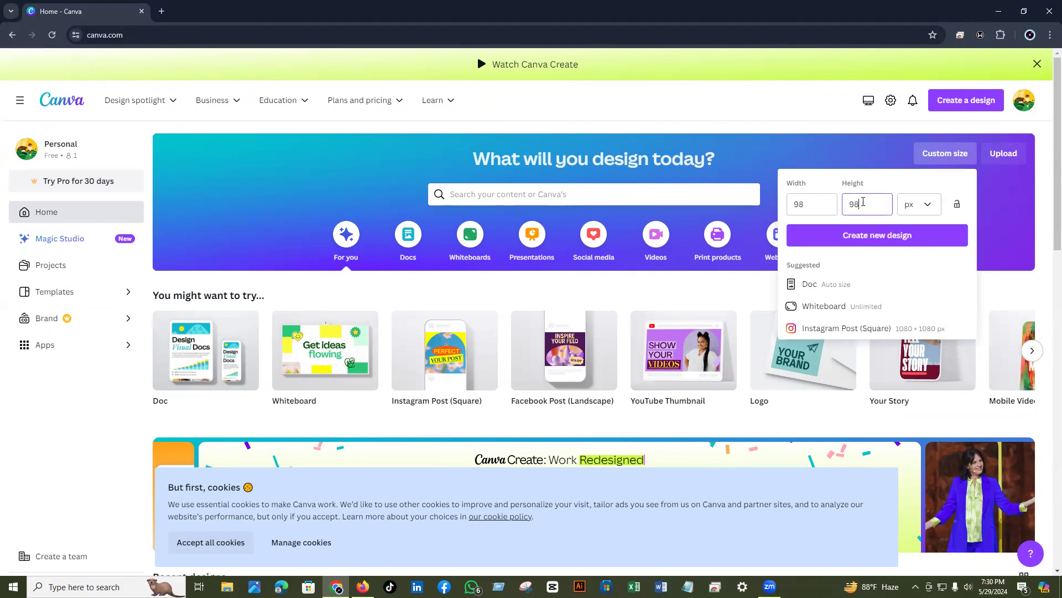
pyautogui.click(835, 243)
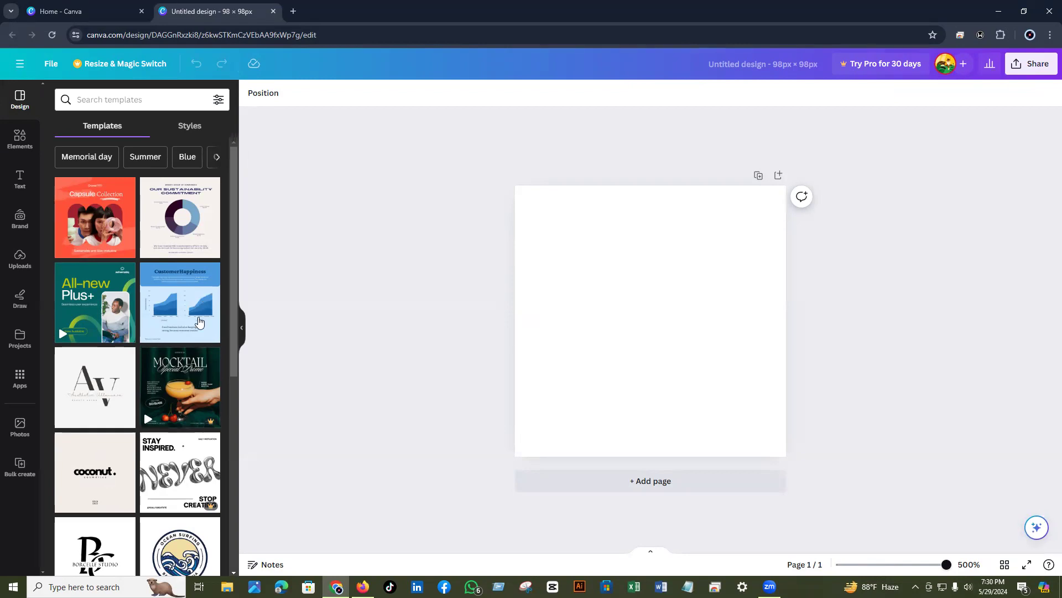
# - Find and apply the Gold Luxury Initial Circle Logo template in the Templates list
pyautogui.scroll(-2, 233, 327)
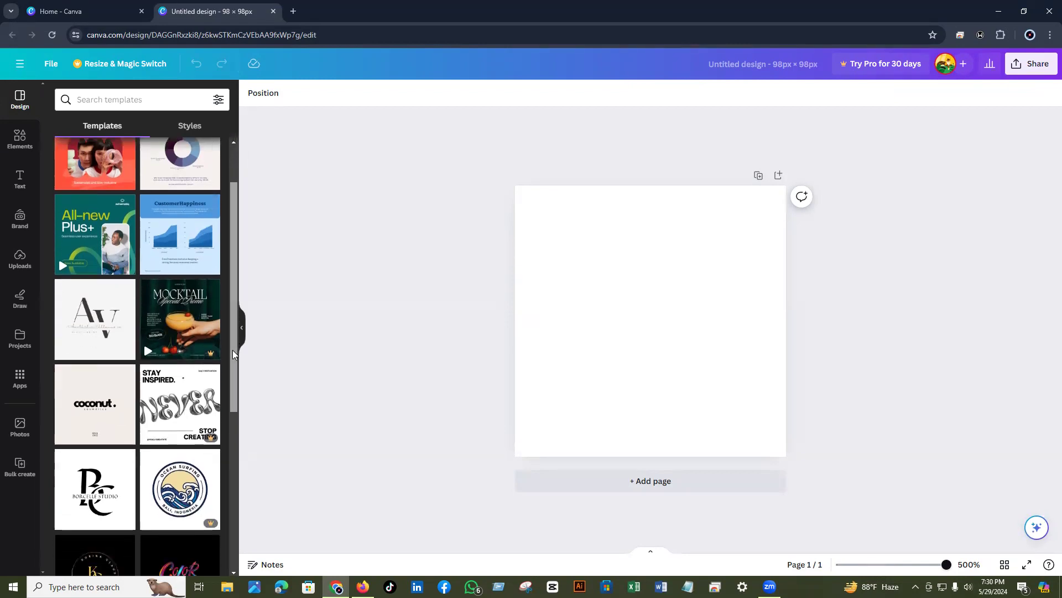
pyautogui.scroll(-2, 232, 368)
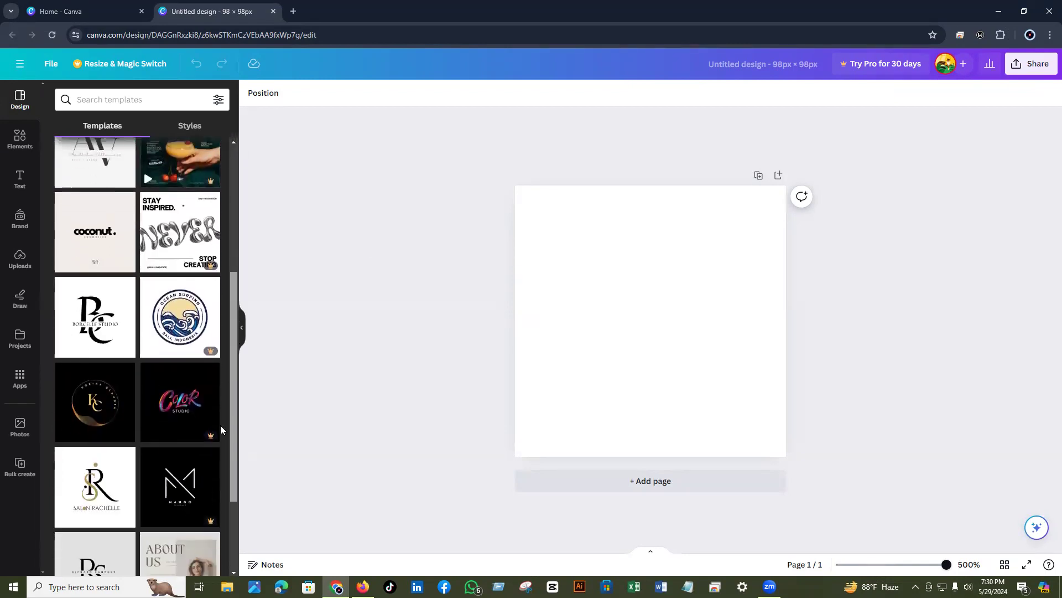
pyautogui.scroll(-1, 232, 421)
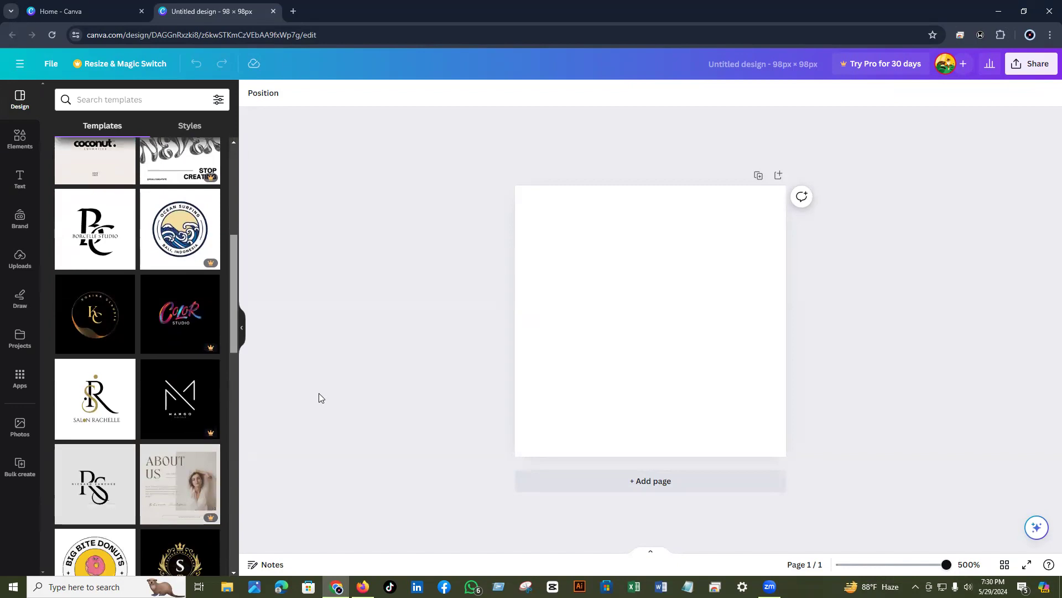
pyautogui.scroll(-5, 237, 361)
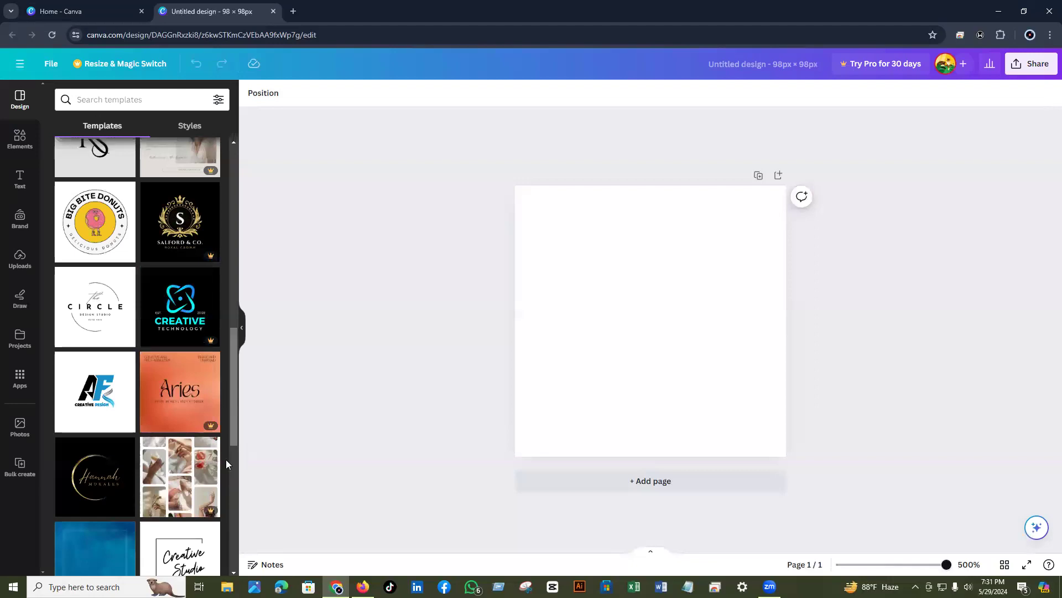
pyautogui.scroll(-4, 235, 429)
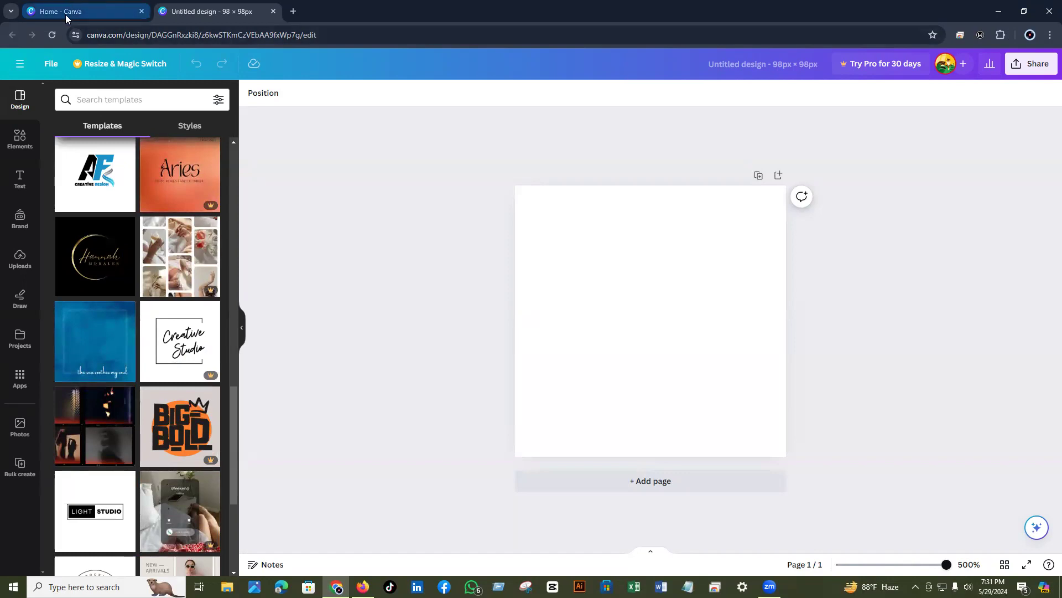
pyautogui.moveTo(234, 452); pyautogui.dragTo(229, 398)
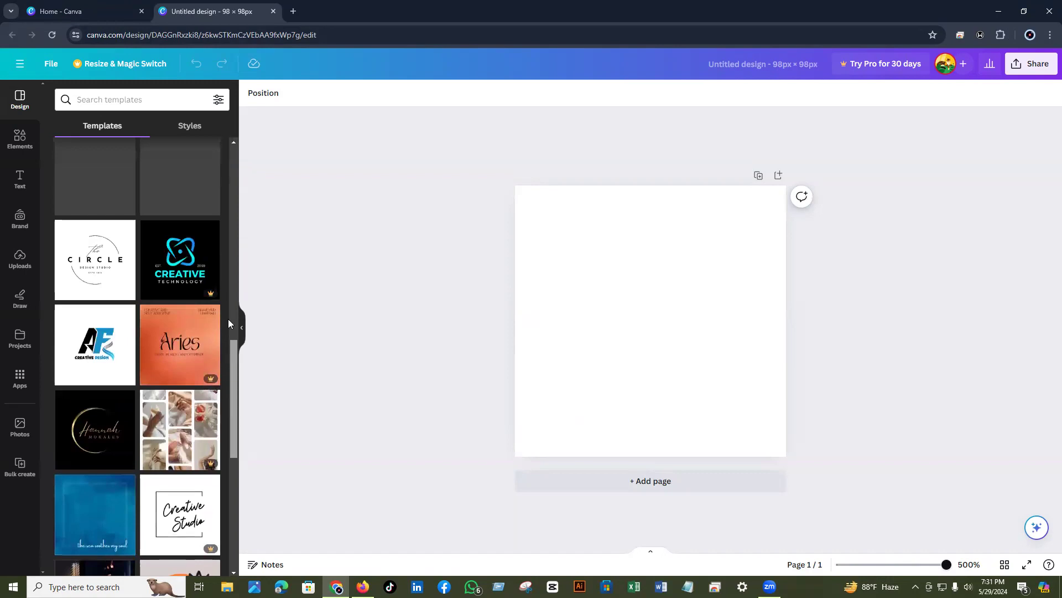
pyautogui.scroll(6, 79, 496)
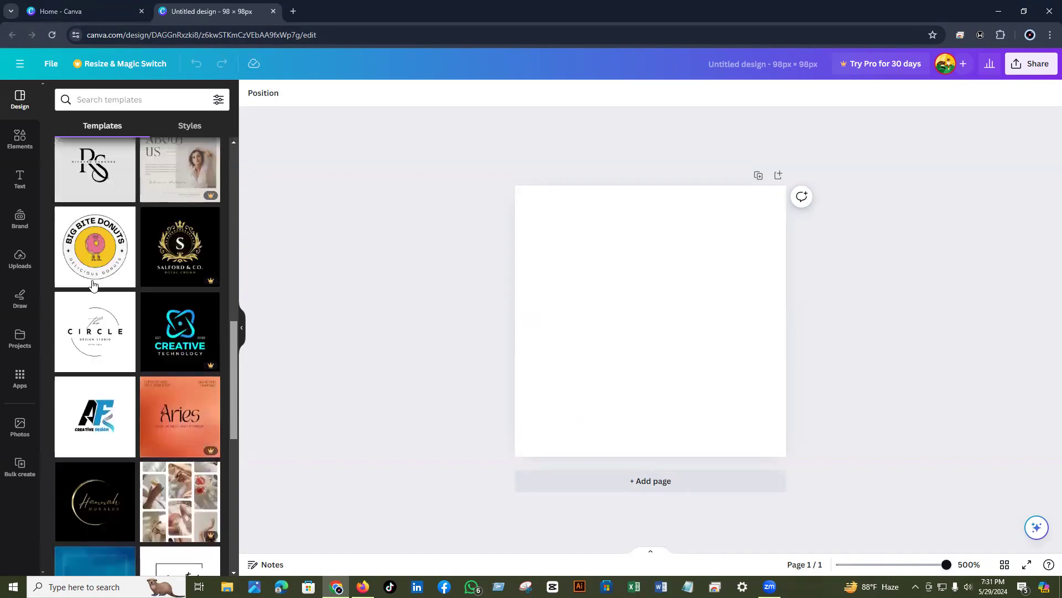
pyautogui.click(80, 498)
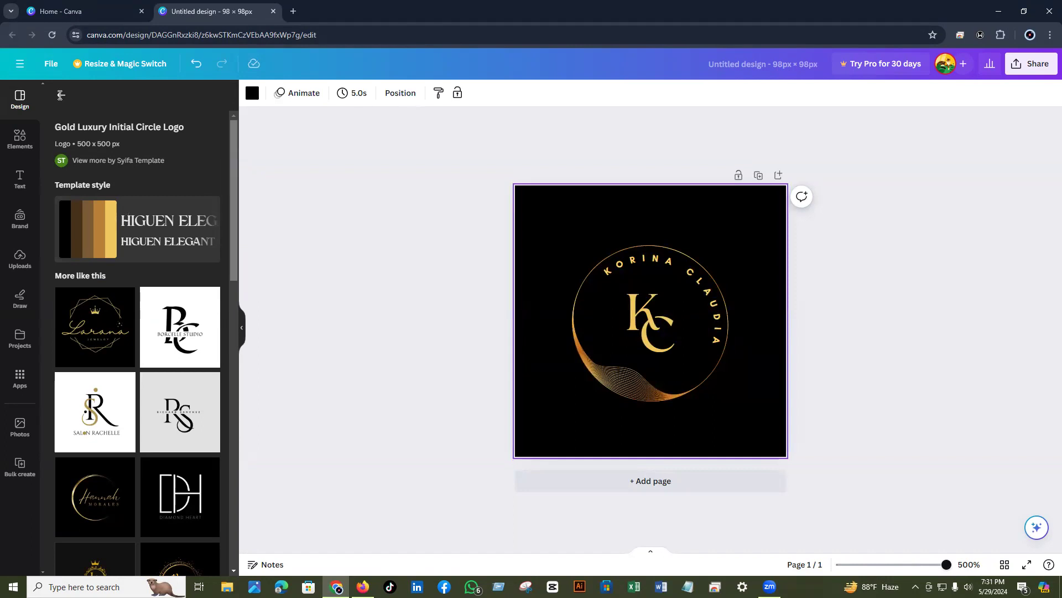
# - Return from the gold KC template's details to the full Templates list and scroll through it
pyautogui.click(61, 95)
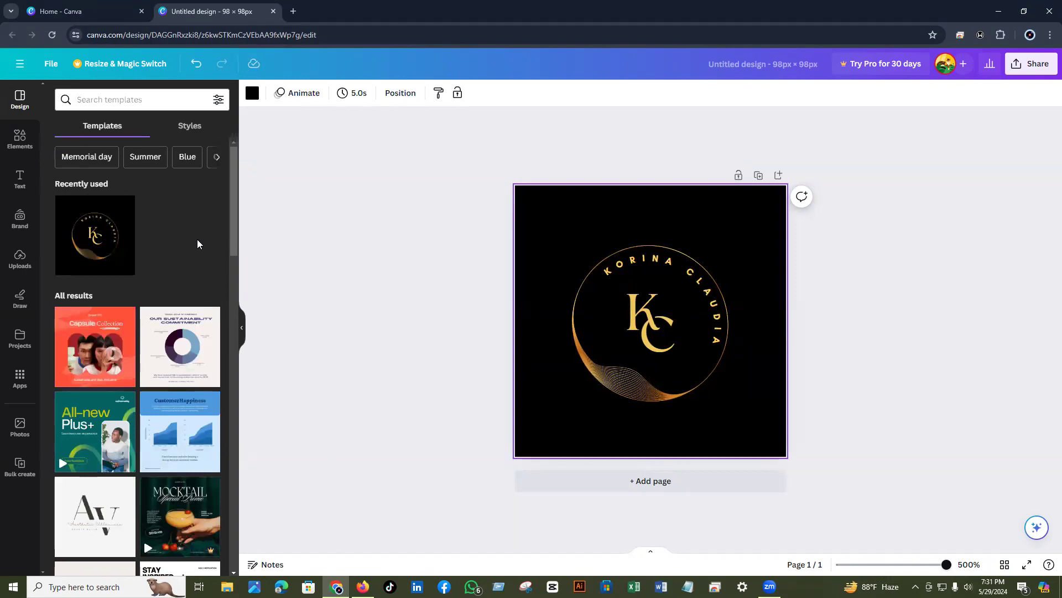
pyautogui.scroll(-3, 233, 288)
pyautogui.scroll(-3, 232, 299)
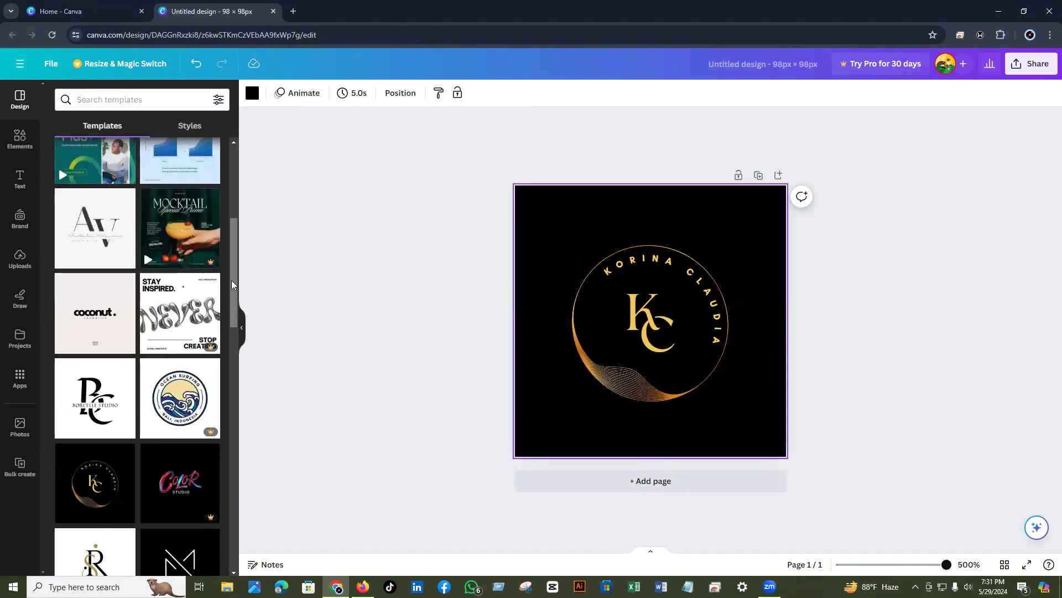
pyautogui.moveTo(231, 281); pyautogui.dragTo(220, 330)
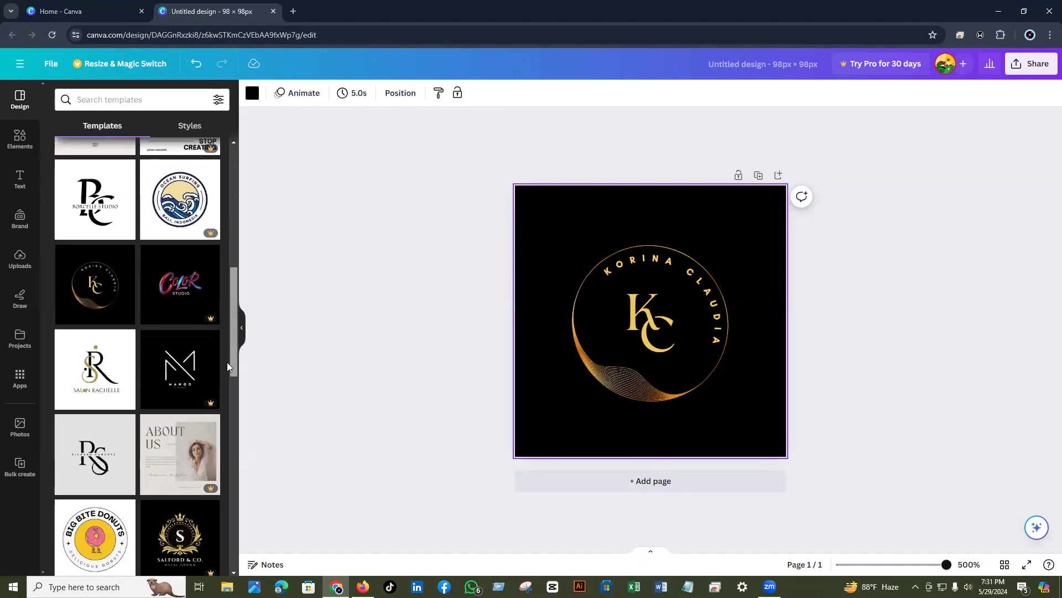
pyautogui.scroll(-3, 231, 402)
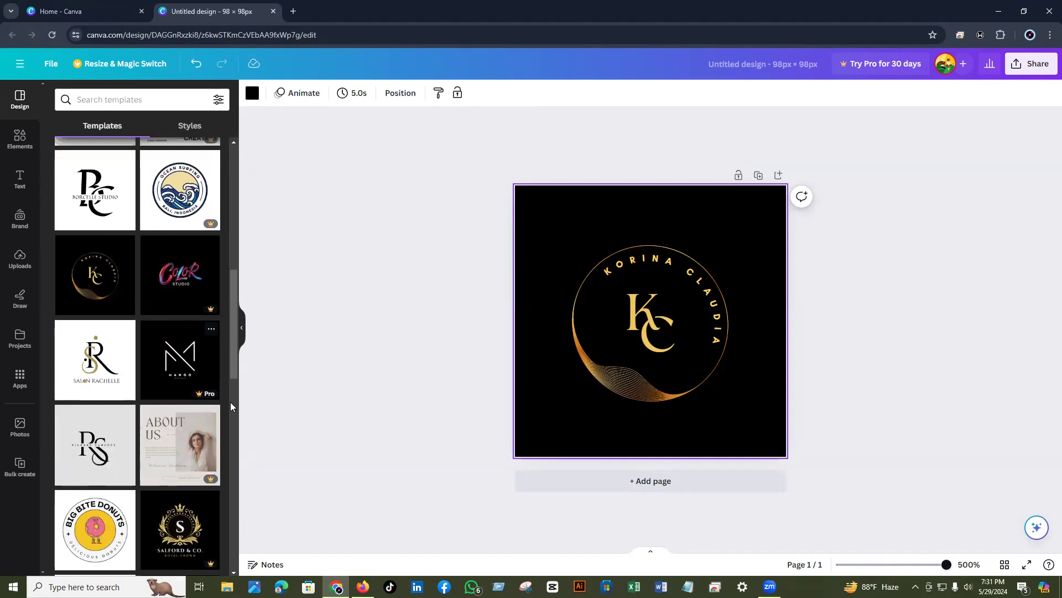
pyautogui.scroll(-3, 231, 387)
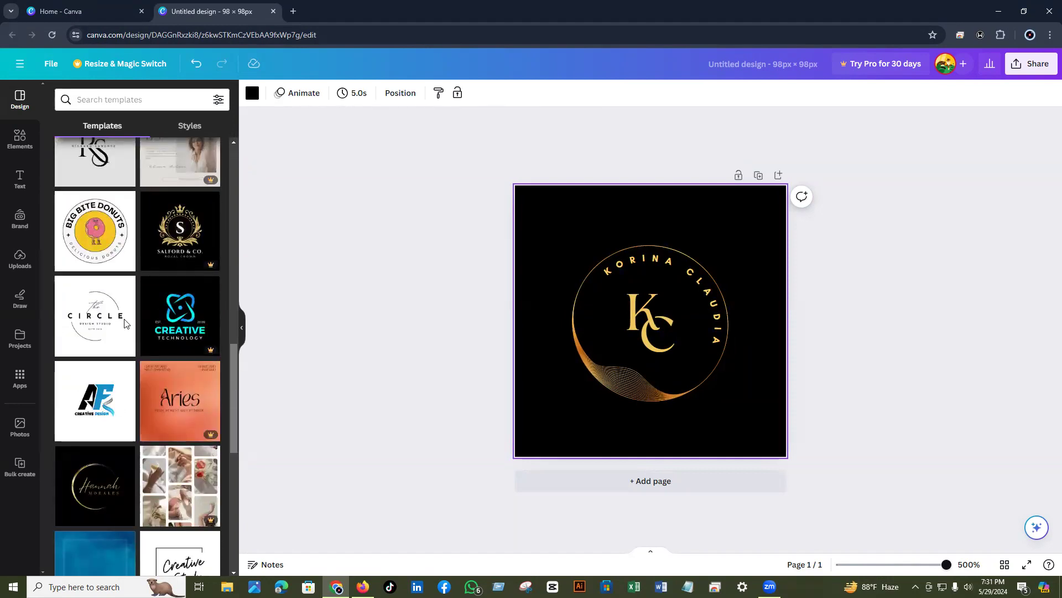
# - Apply the Free Simple Modern Circle Design Studio Logo template, then select its CIRCLE text
pyautogui.click(84, 322)
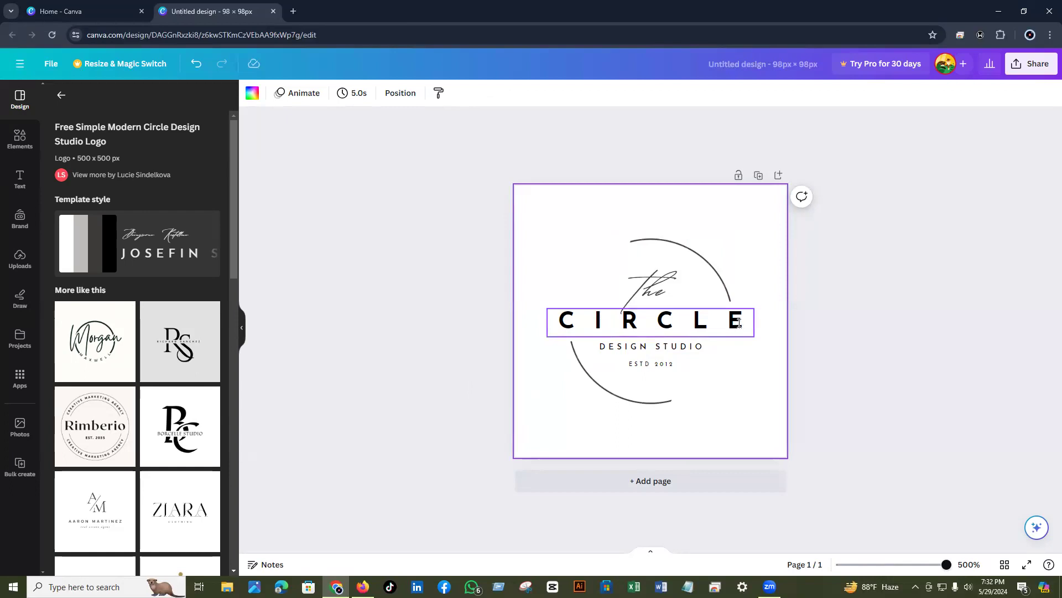
pyautogui.click(748, 320)
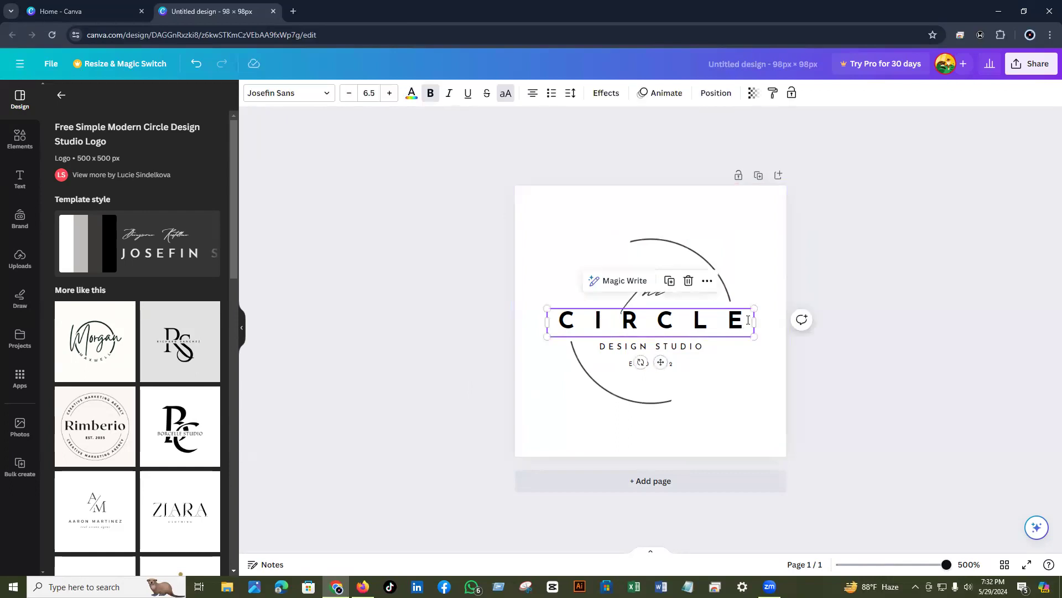
# - Replace CIRCLE with HABIB'S, widen its box, shrink it to size 5.1 and recentre it
pyautogui.click(748, 320)
pyautogui.click(746, 320)
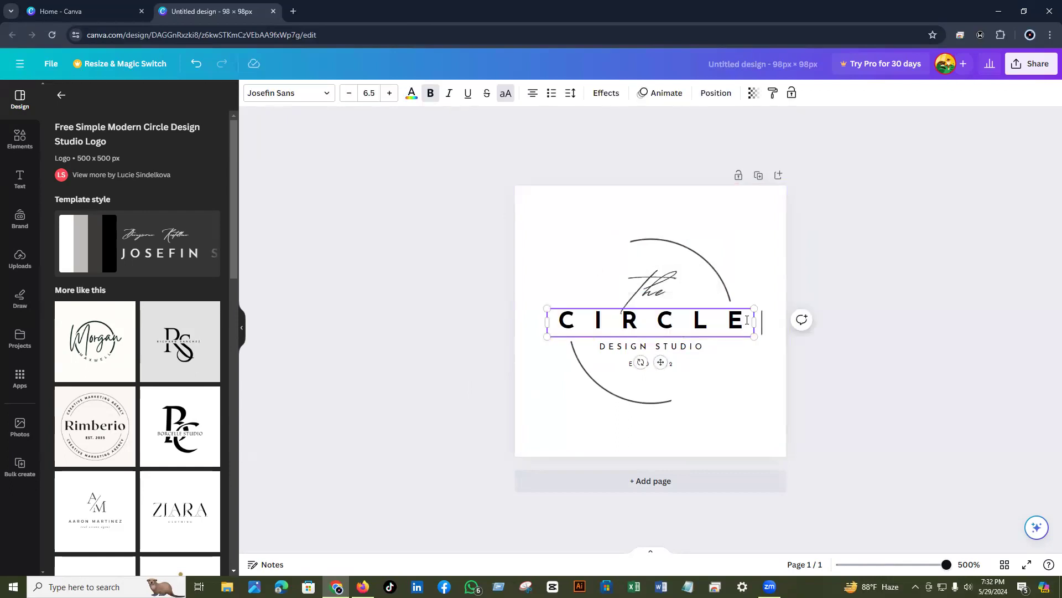
pyautogui.press('BackSpace')
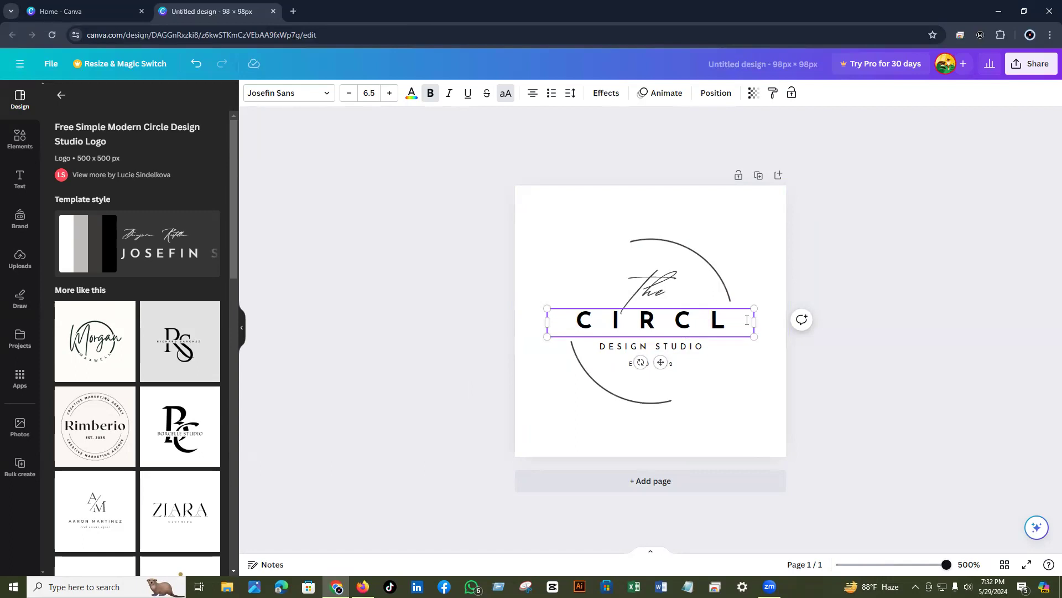
pyautogui.press('BackSpace')
pyautogui.press('BackSpace')
pyautogui.press('BackSpace')
pyautogui.press('BackSpace')
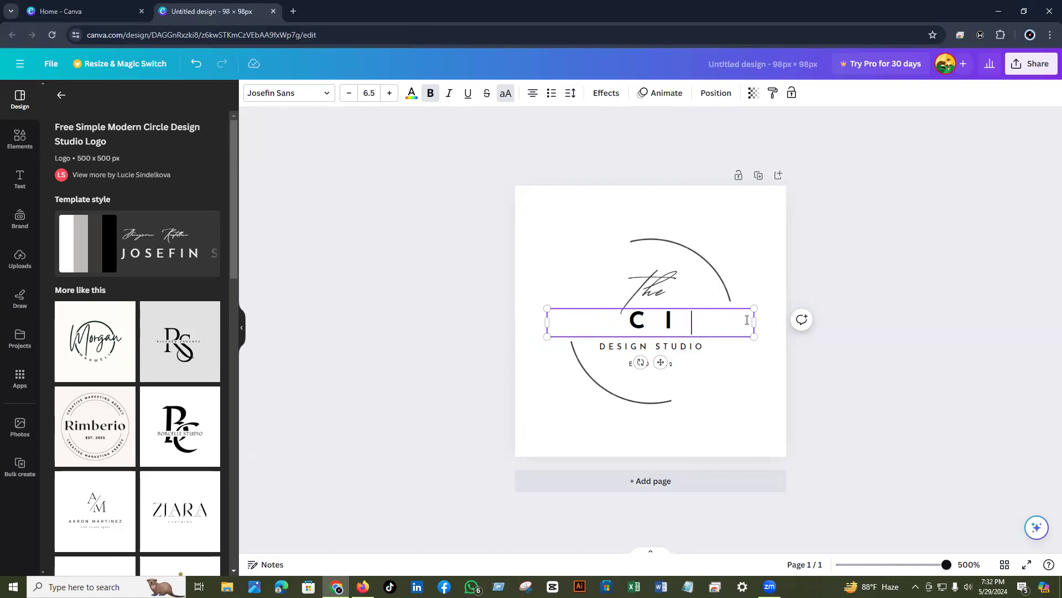
pyautogui.press('BackSpace')
pyautogui.write('HAB')
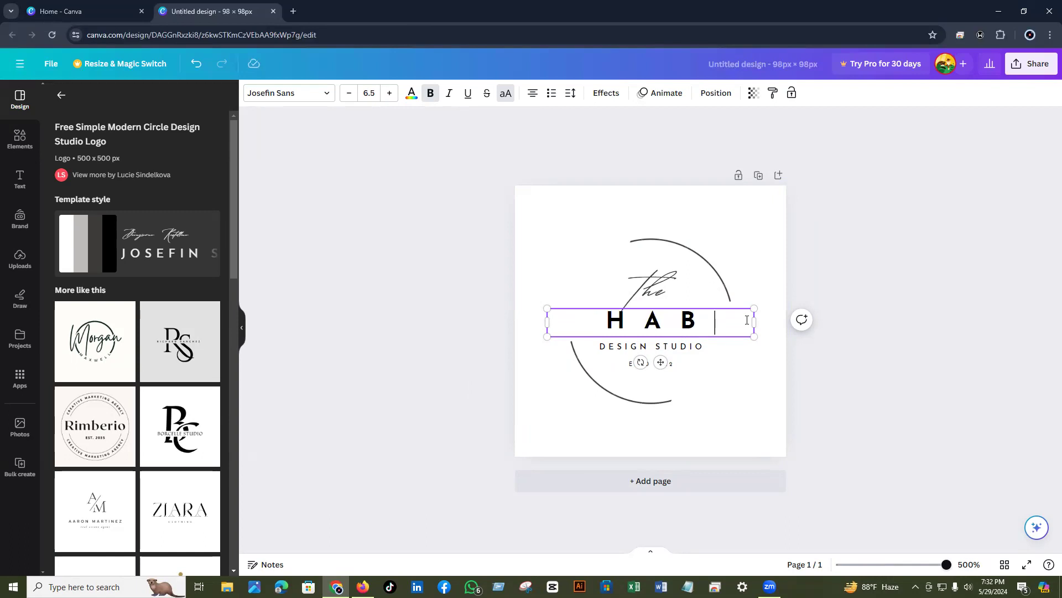
pyautogui.write('IB')
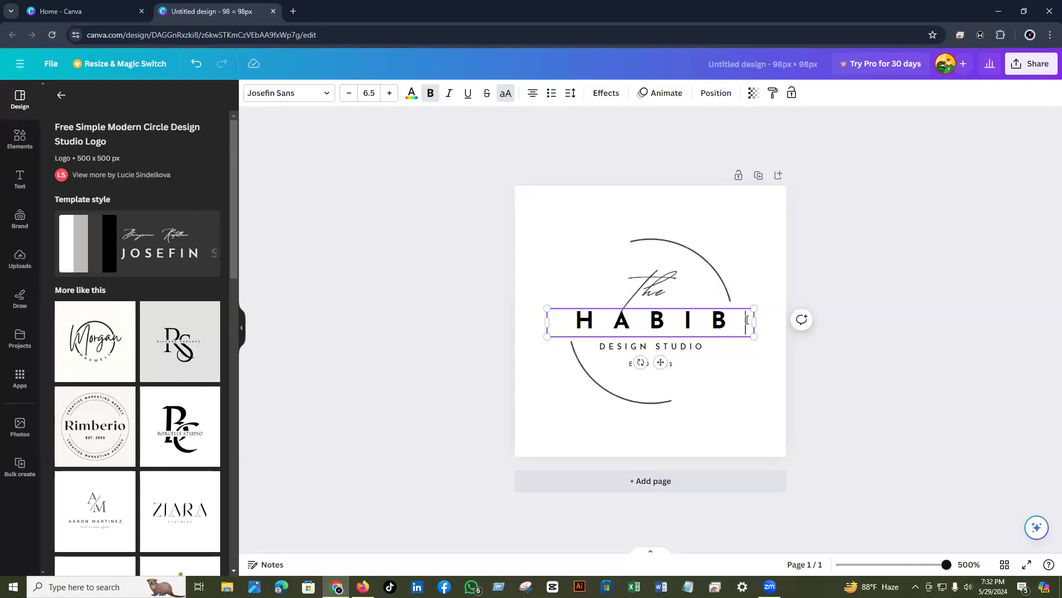
pyautogui.write("'S")
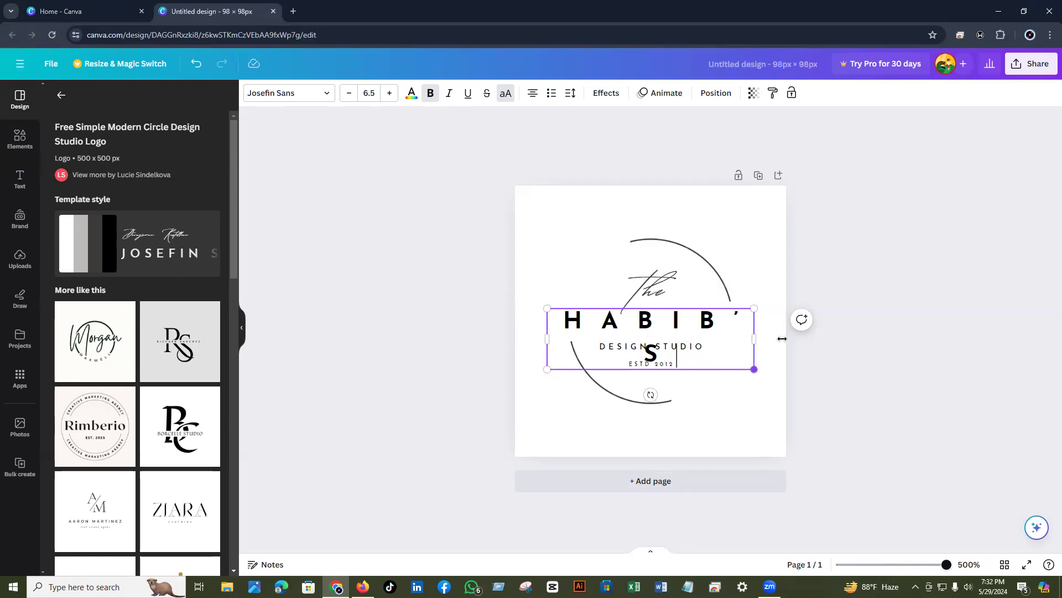
pyautogui.moveTo(782, 337); pyautogui.dragTo(786, 336)
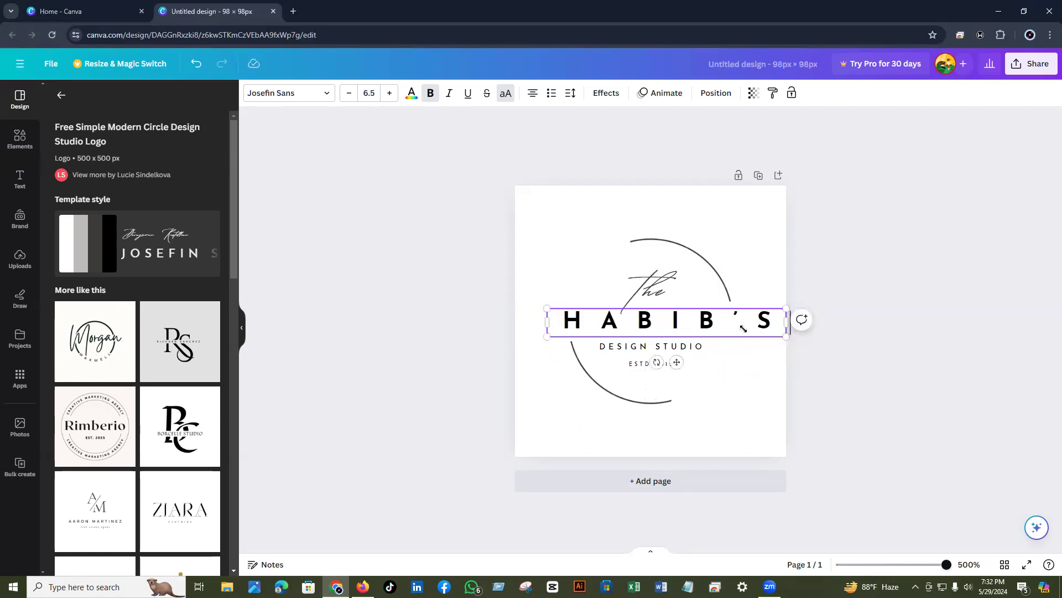
pyautogui.moveTo(786, 336); pyautogui.dragTo(734, 331)
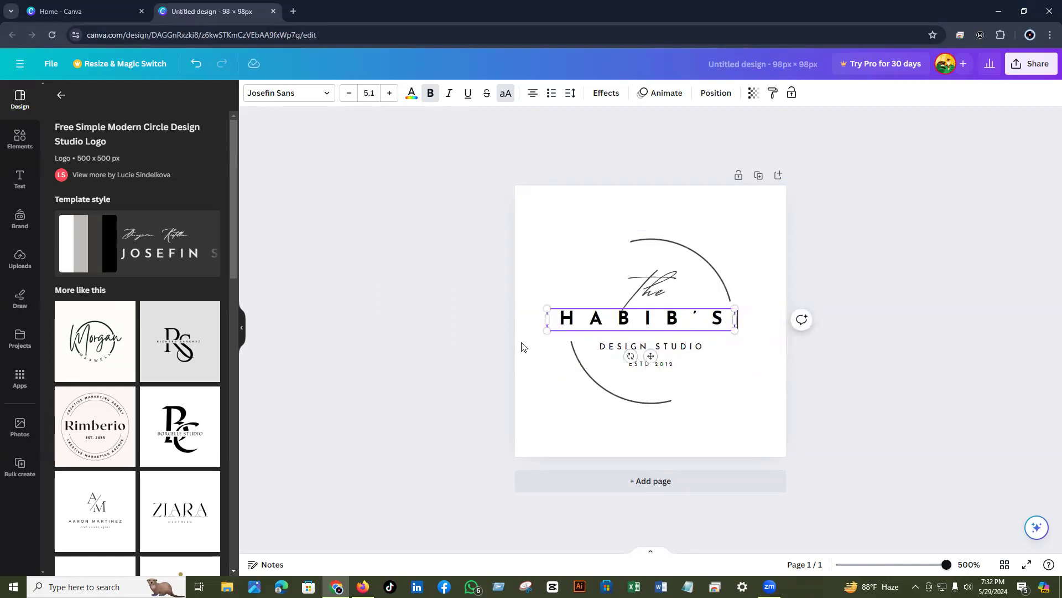
pyautogui.moveTo(650, 357); pyautogui.dragTo(661, 357)
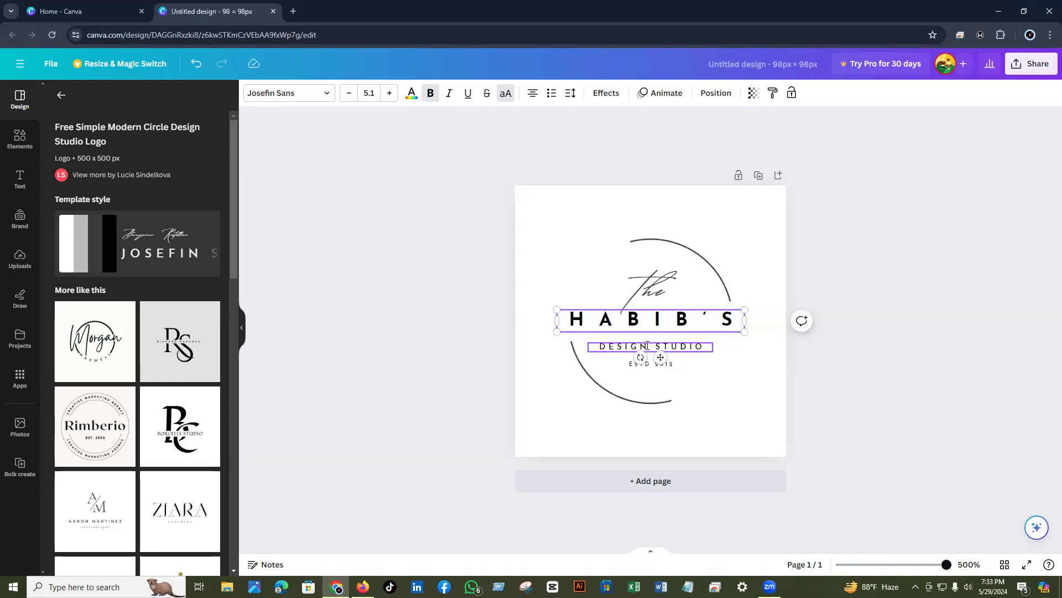
# - Retype the tagline word DESIGN as DIGITAL, then remove the ESTD 2012 text
pyautogui.click(646, 347)
pyautogui.click(646, 347)
pyautogui.click(647, 347)
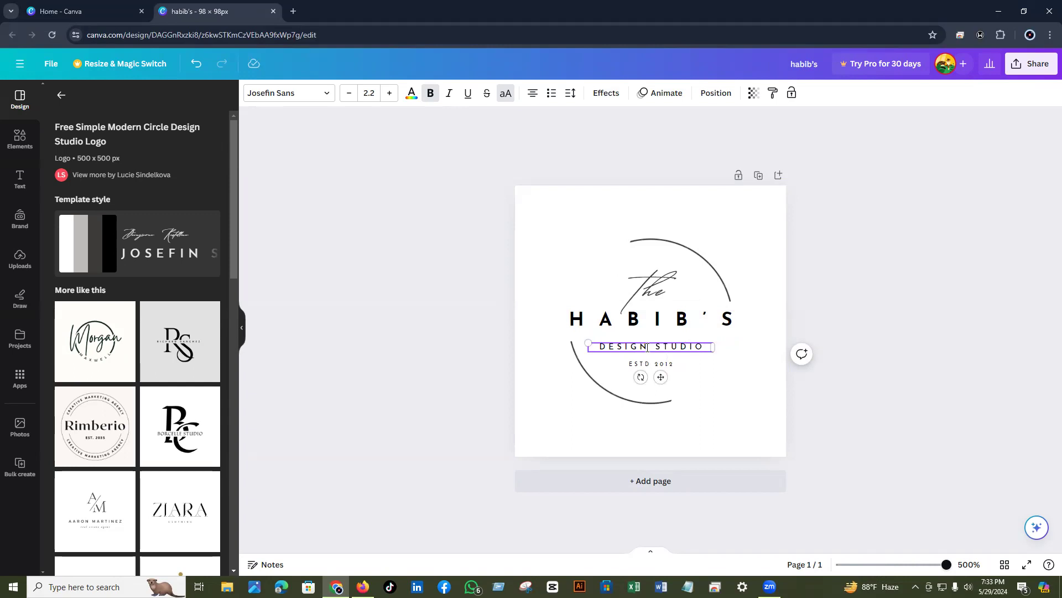
pyautogui.press('BackSpace')
pyautogui.press('BackSpace')
pyautogui.press('BackSpace')
pyautogui.press('BackSpace')
pyautogui.press('BackSpace')
pyautogui.press('BackSpace')
pyautogui.write('DIGITAL')
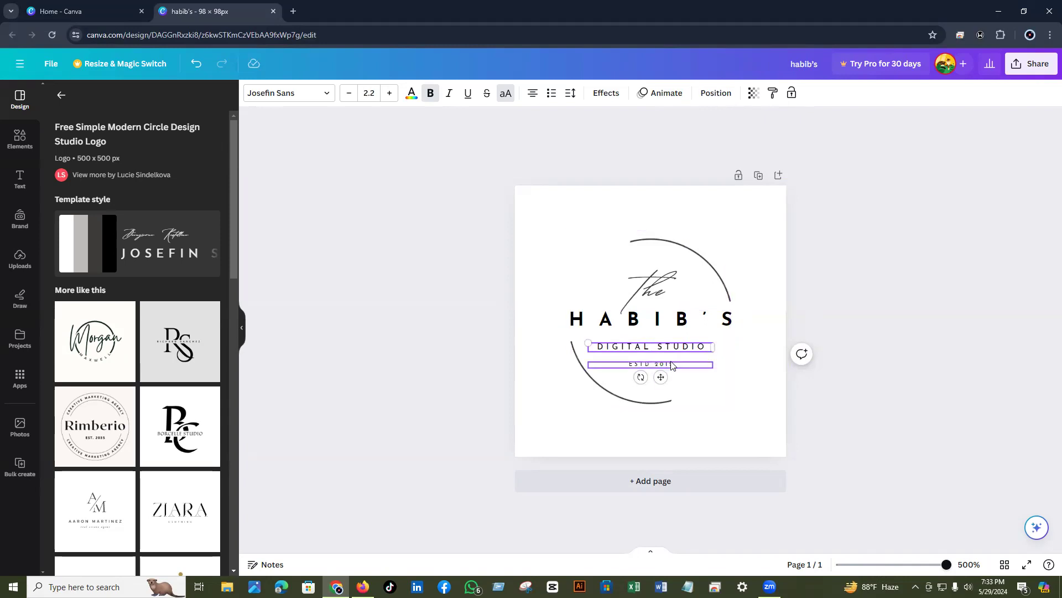
pyautogui.click(672, 365)
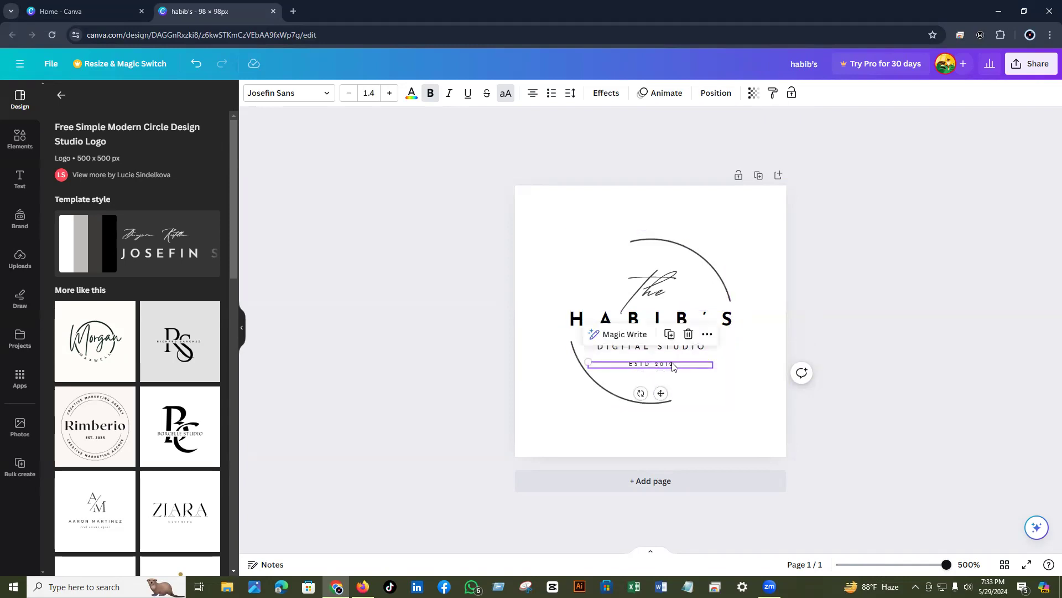
pyautogui.press('Delete')
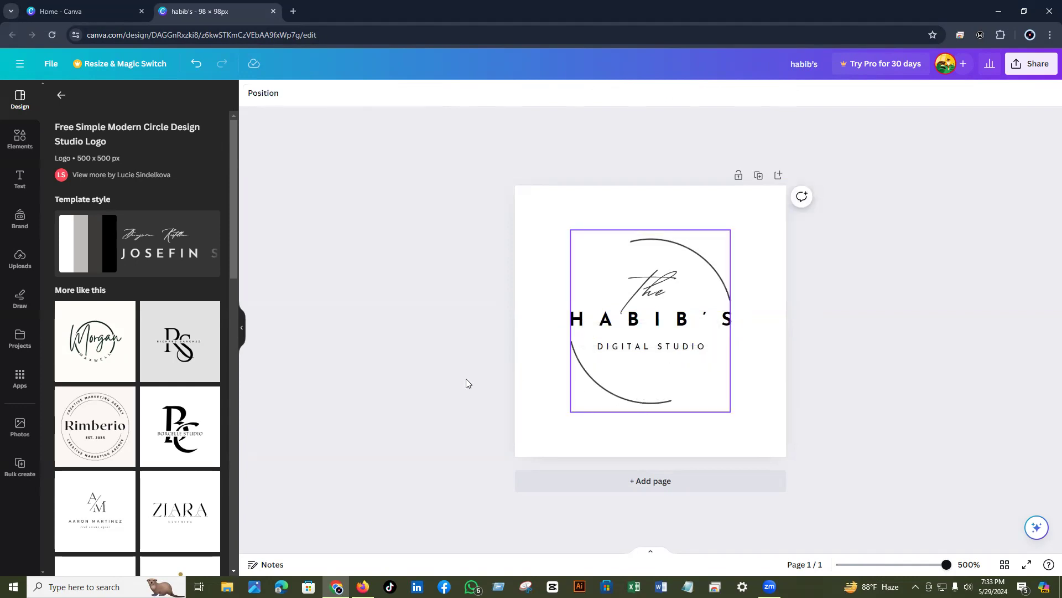
# - Fill the page background with the black-to-navy-blue linear gradient preset
pyautogui.click(525, 445)
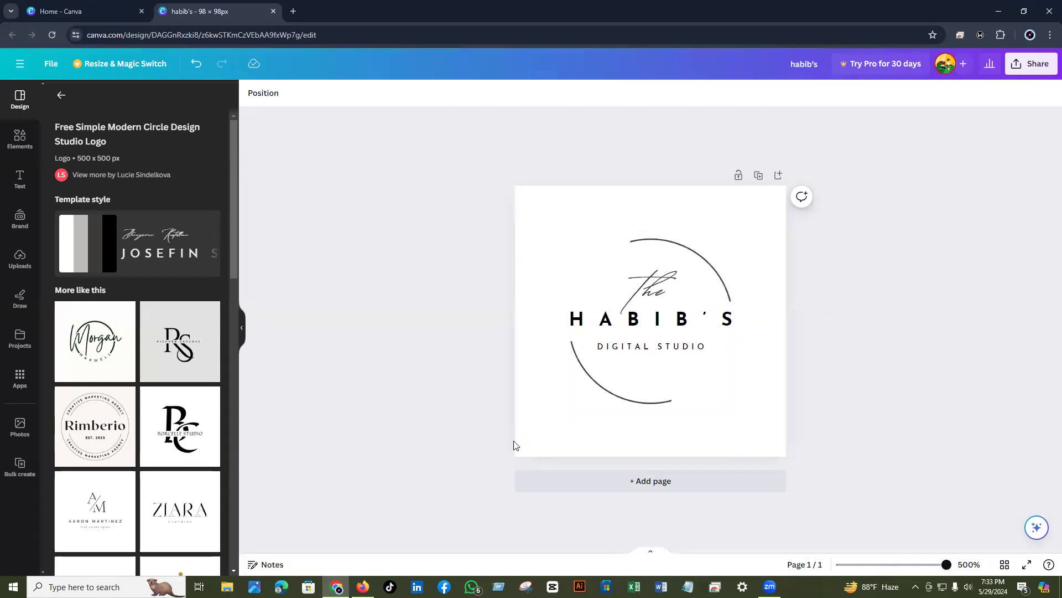
pyautogui.click(528, 437)
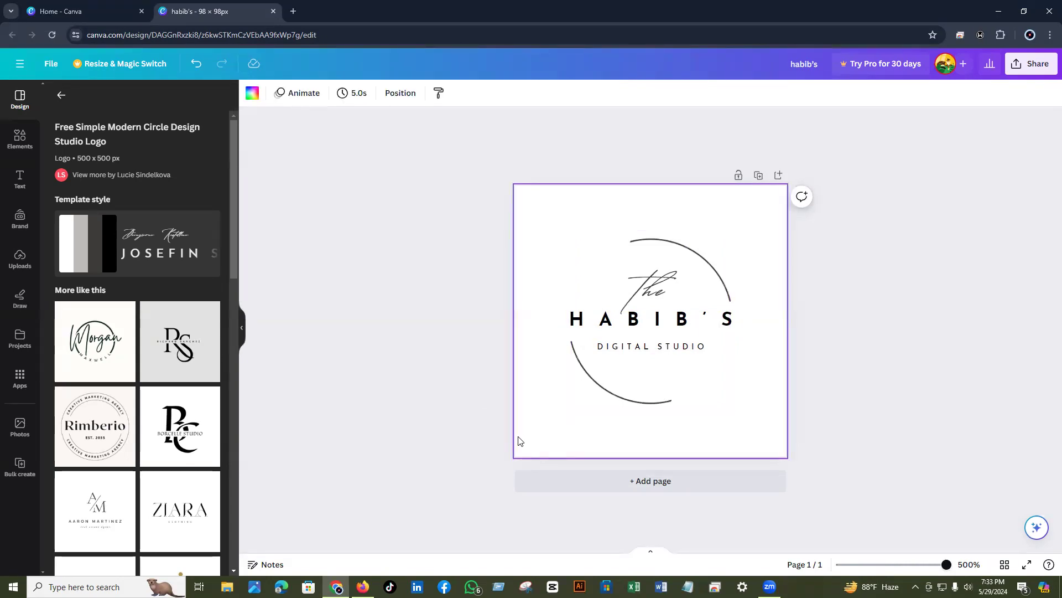
pyautogui.click(254, 99)
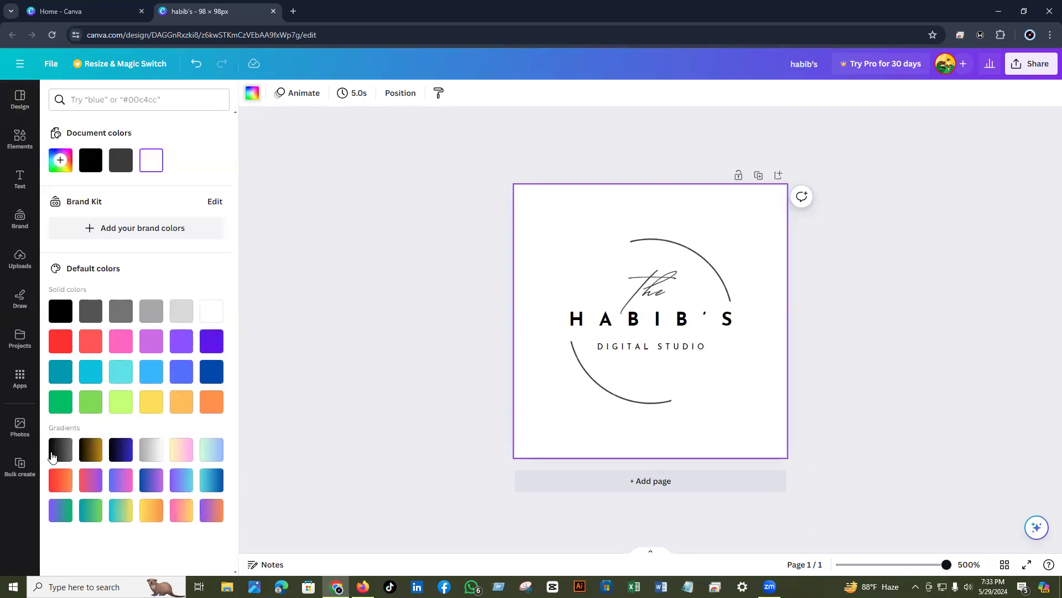
pyautogui.click(52, 457)
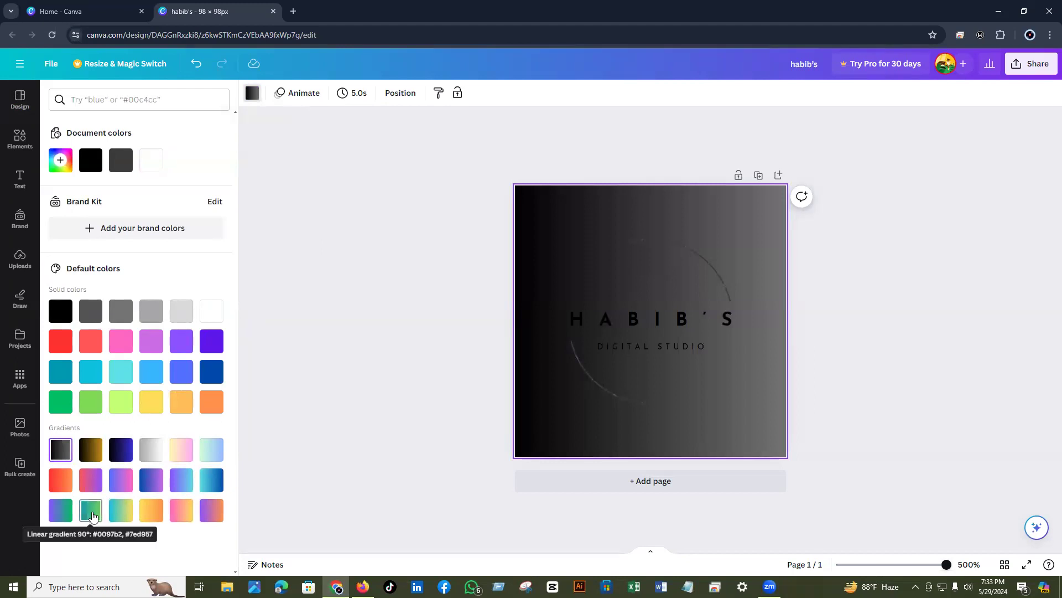
pyautogui.click(91, 514)
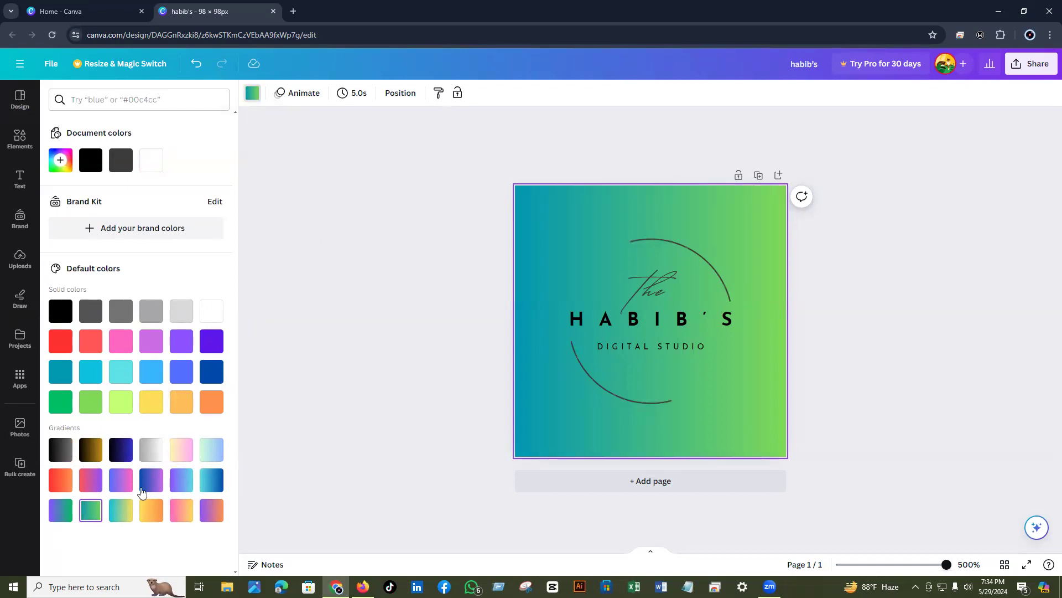
pyautogui.click(118, 454)
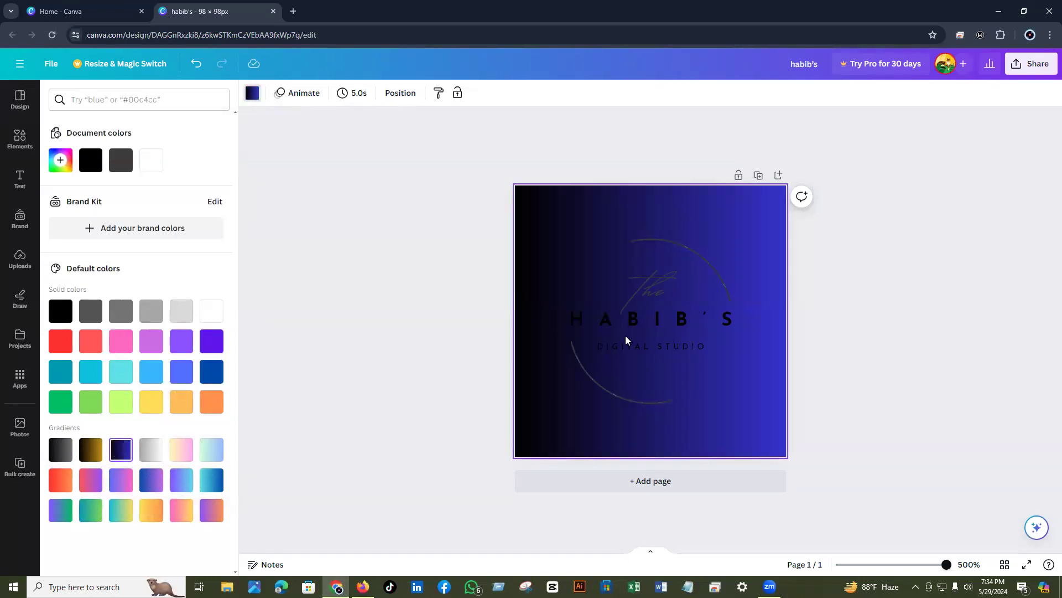
# - Change the script word The to white
pyautogui.click(647, 298)
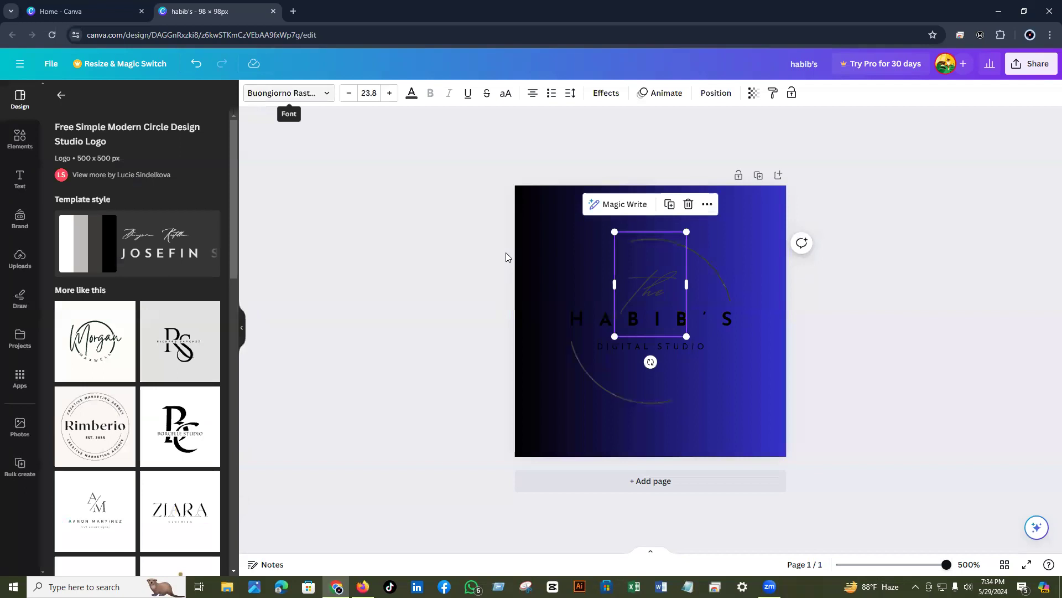
pyautogui.click(411, 93)
pyautogui.click(410, 96)
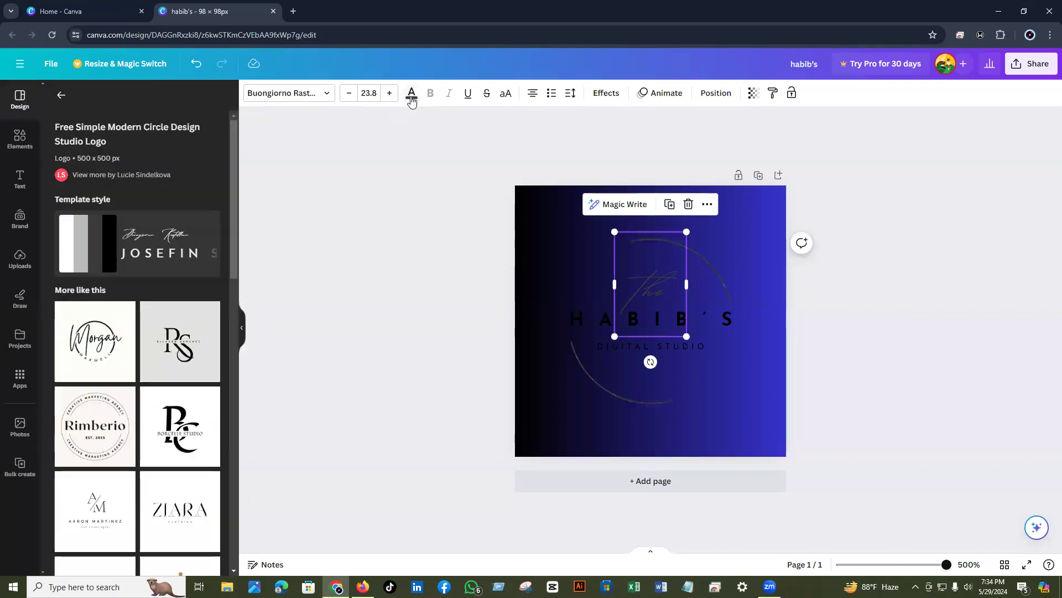
pyautogui.click(411, 95)
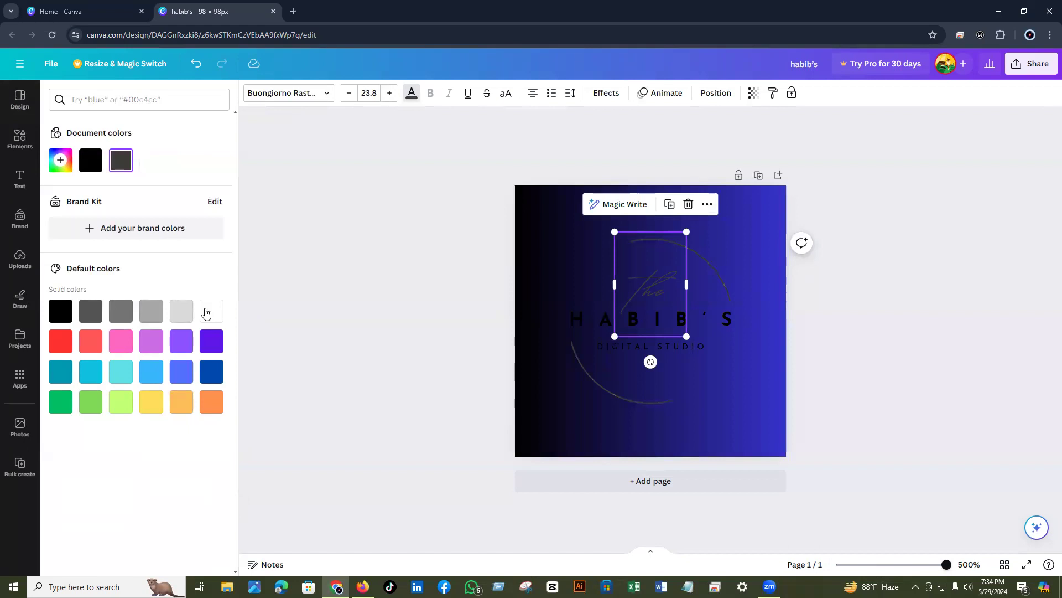
pyautogui.click(205, 313)
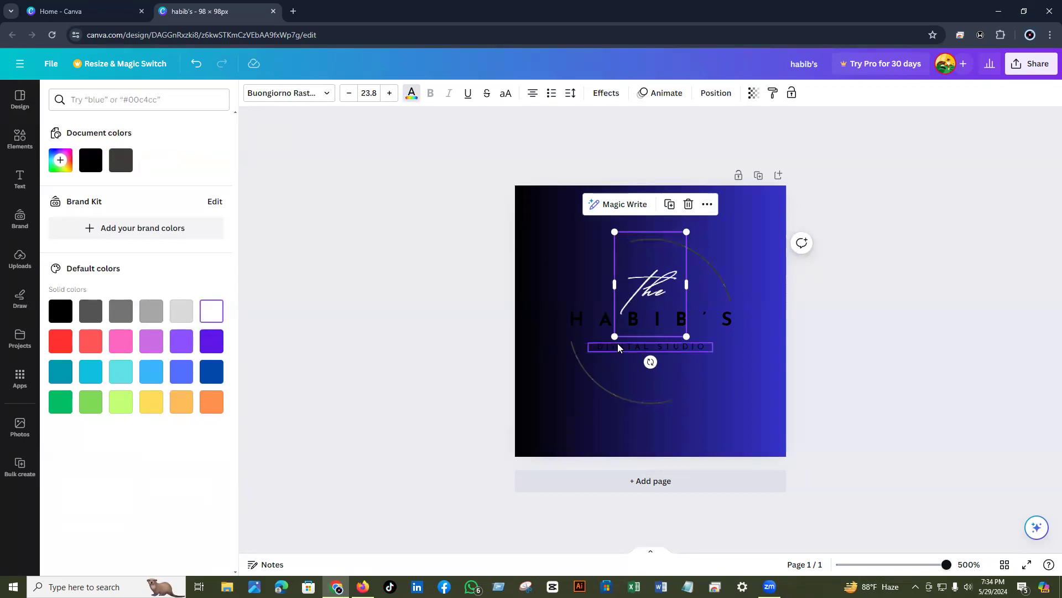
# - Change the HABIB'S title text colour to white
pyautogui.click(727, 317)
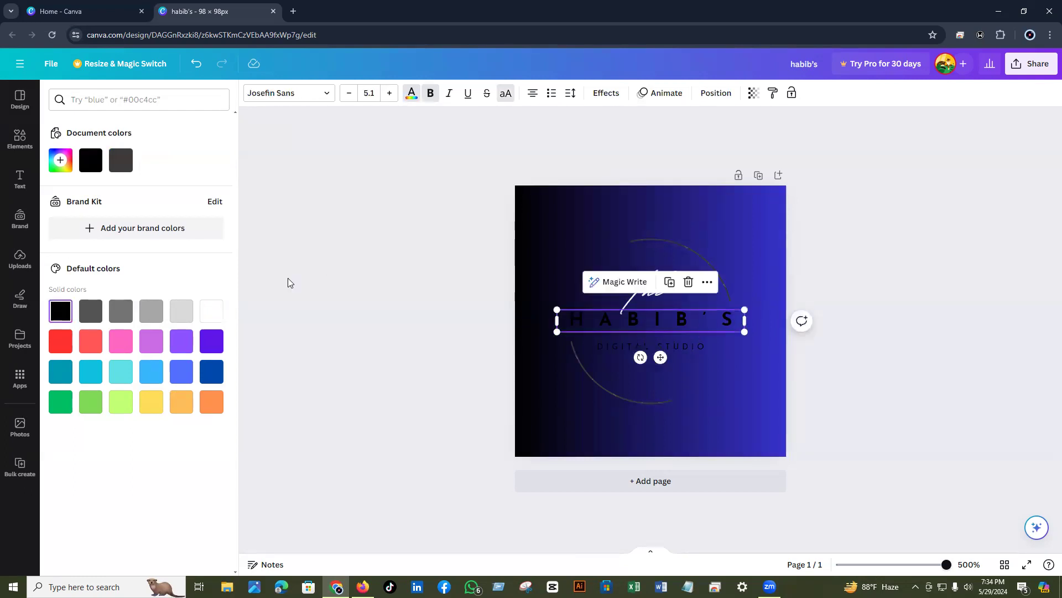
pyautogui.click(212, 319)
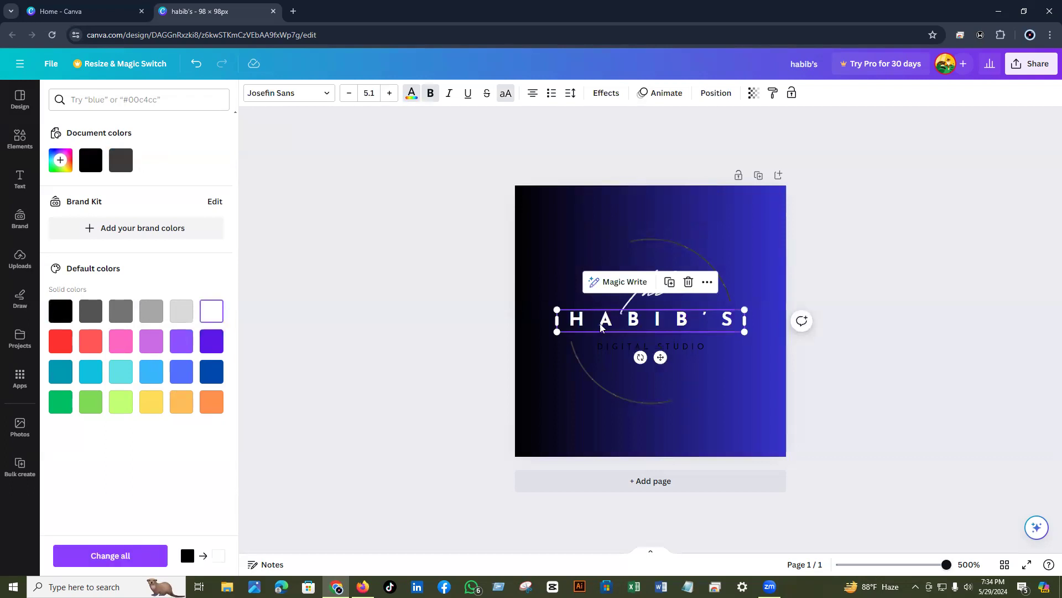
pyautogui.click(692, 346)
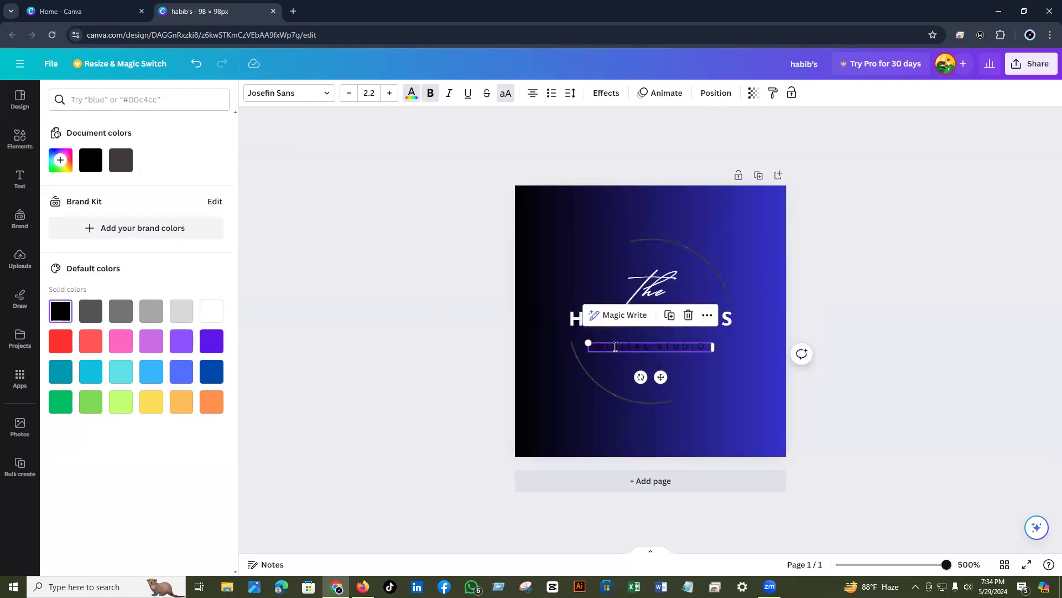
pyautogui.press('Escape')
pyautogui.click(211, 310)
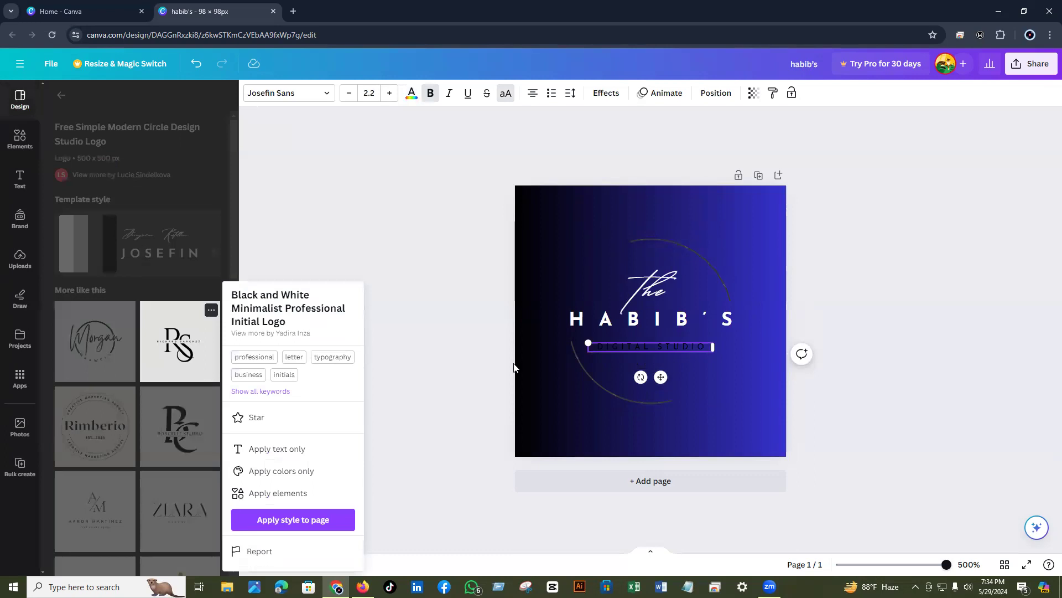
# - Set the circle outline graphic's colour to white
pyautogui.click(594, 378)
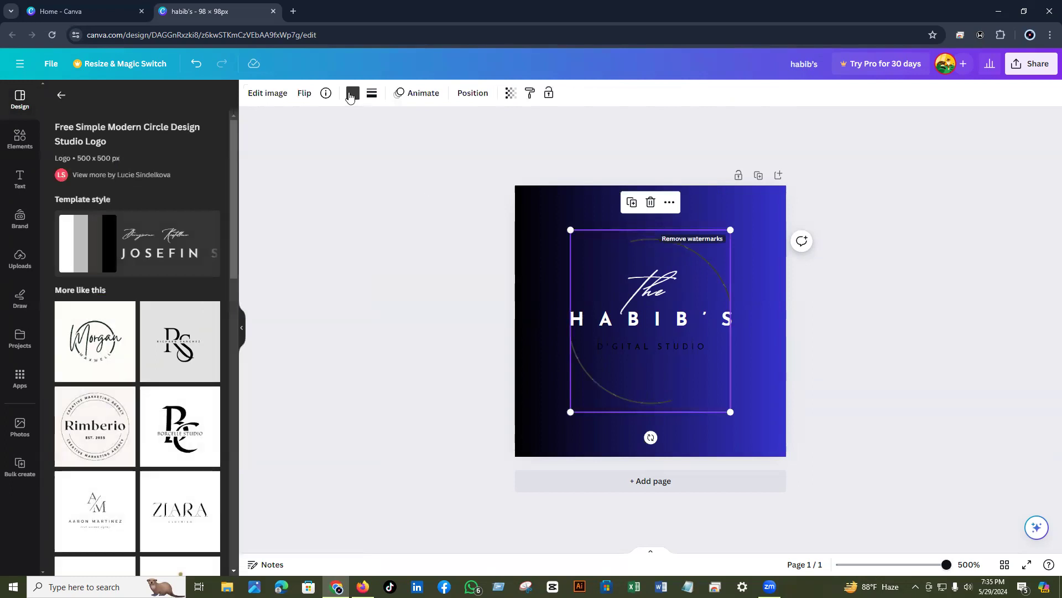
pyautogui.click(352, 94)
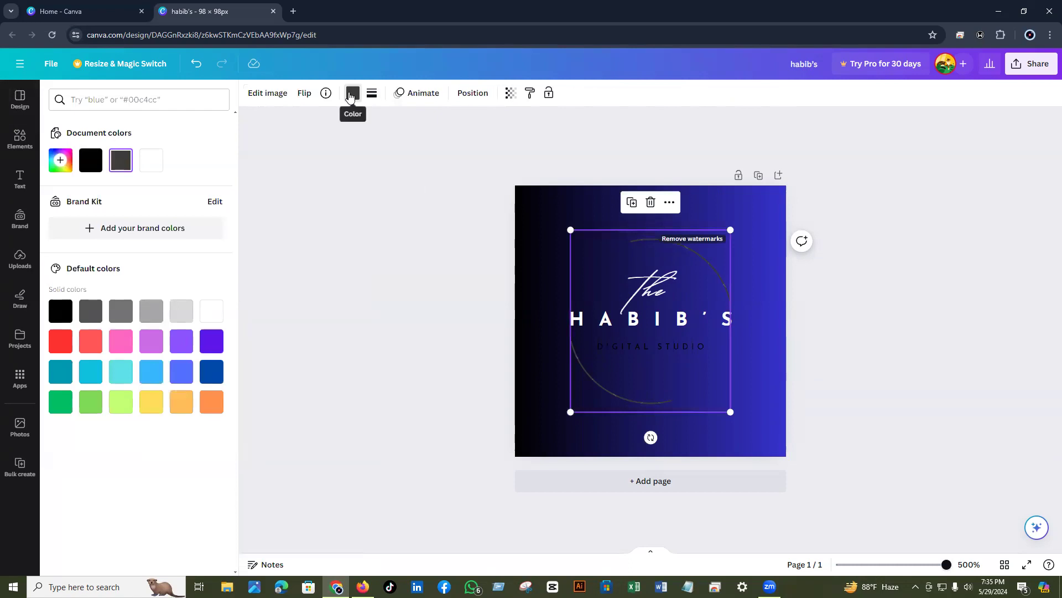
pyautogui.click(211, 319)
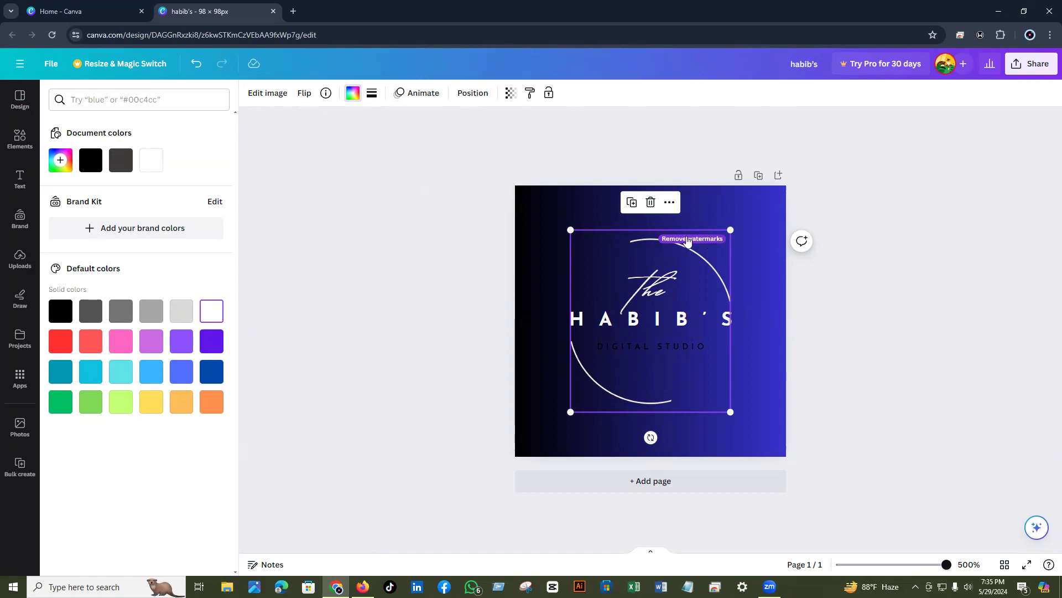
pyautogui.click(785, 364)
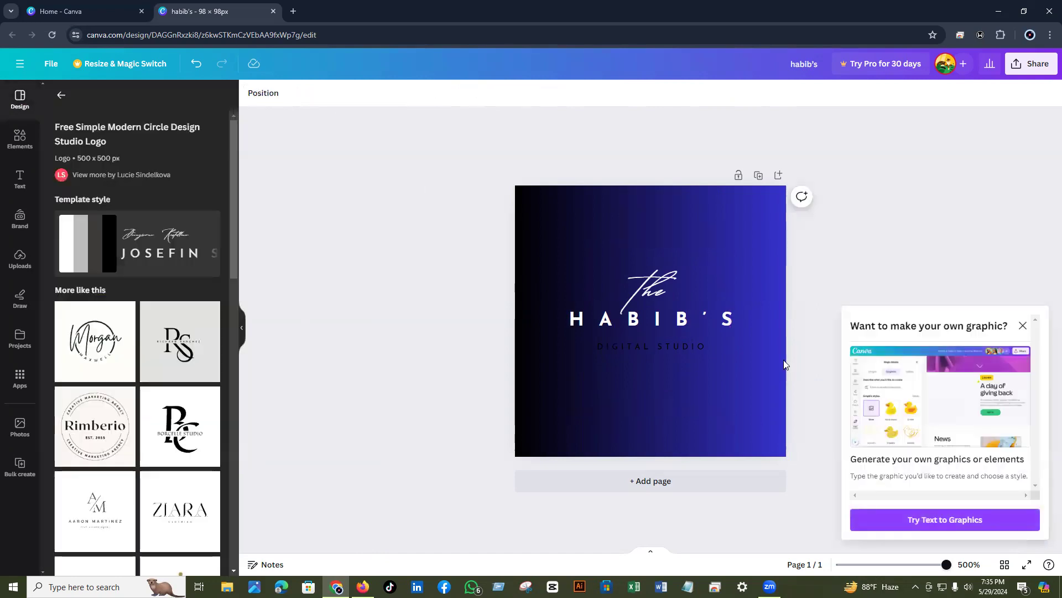
# - Set the DIGITAL STUDIO text colour to white
pyautogui.click(668, 345)
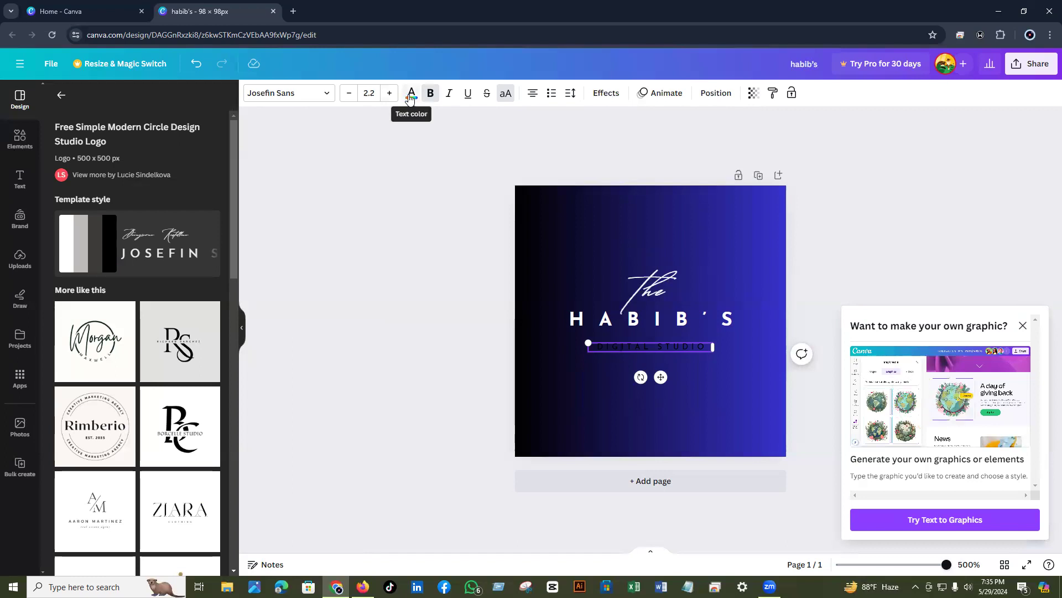
pyautogui.click(409, 97)
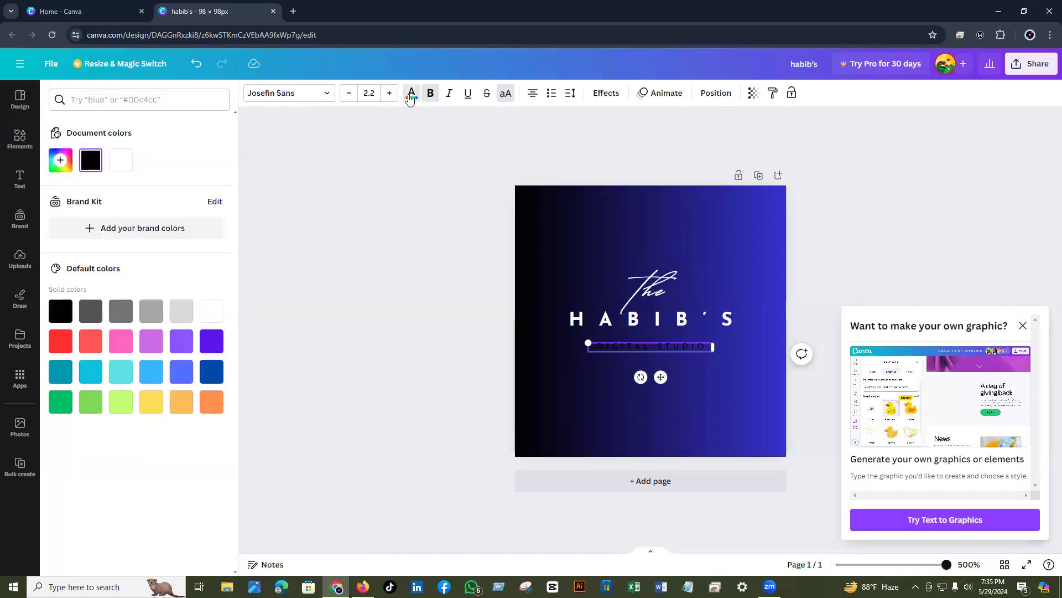
pyautogui.click(407, 95)
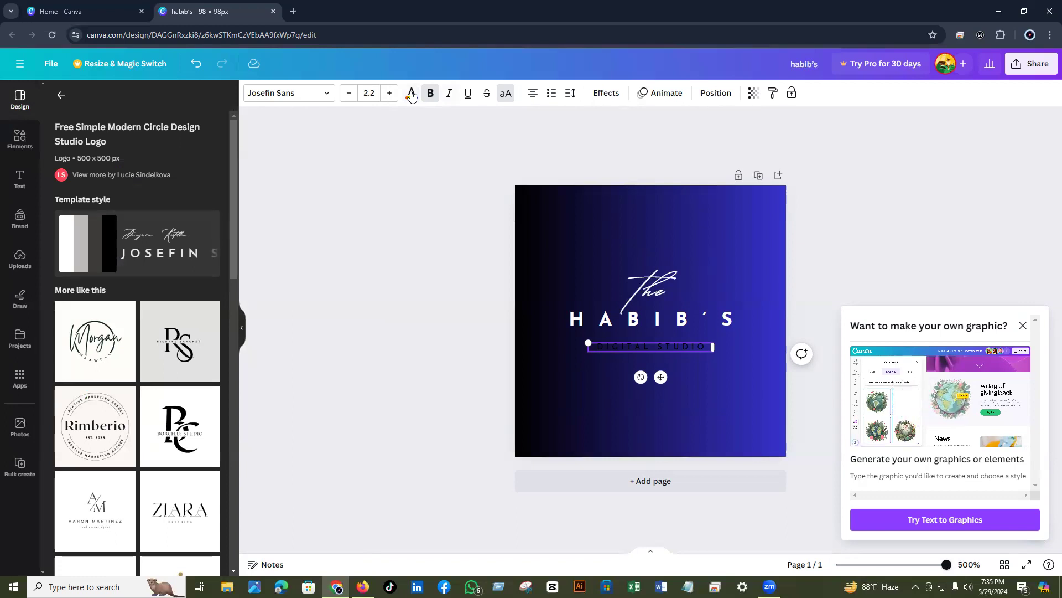
pyautogui.click(411, 96)
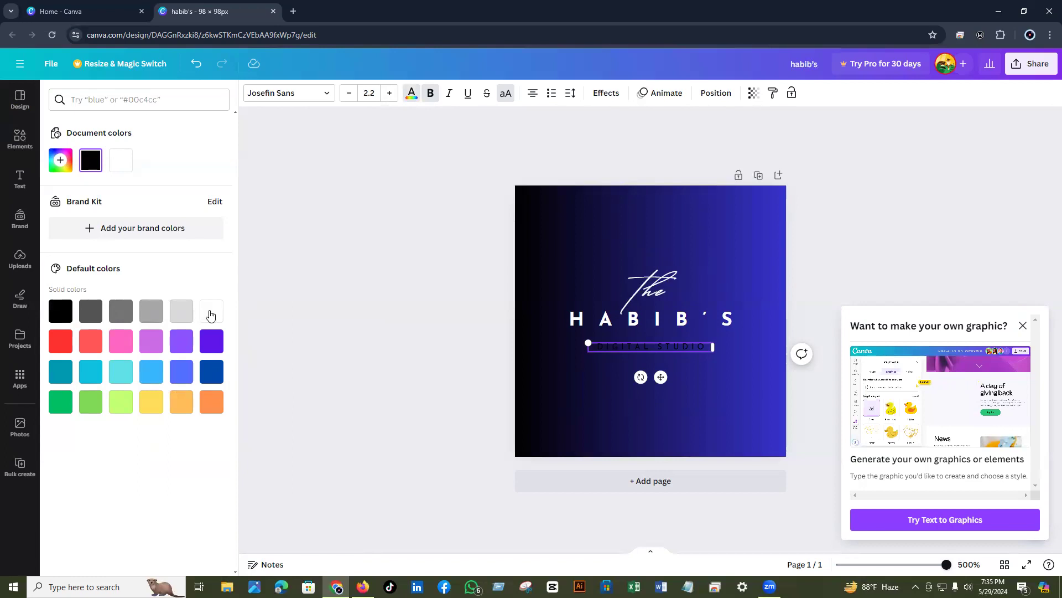
pyautogui.click(210, 315)
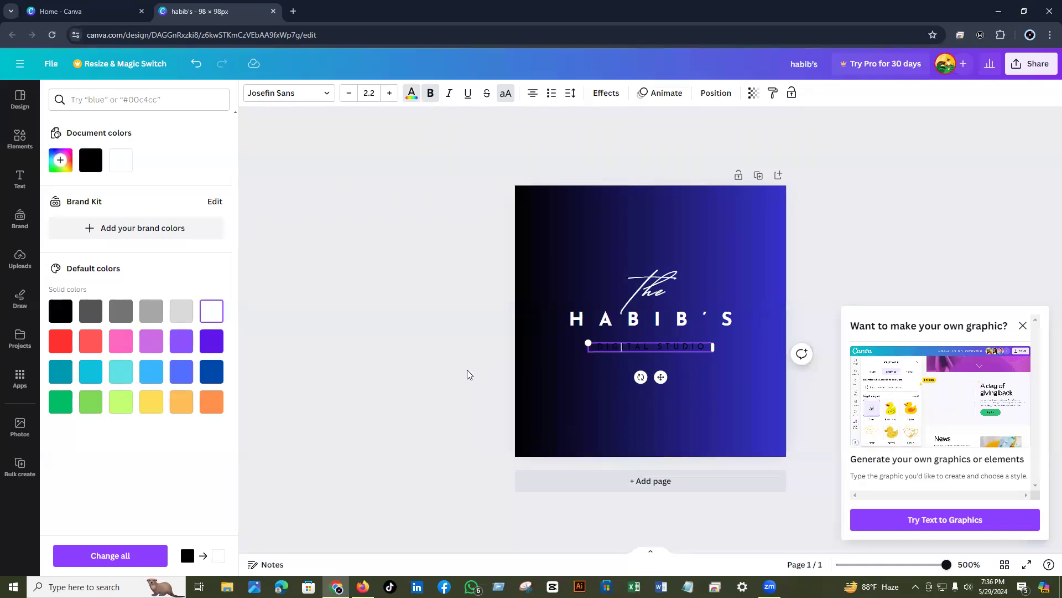
pyautogui.press('Escape')
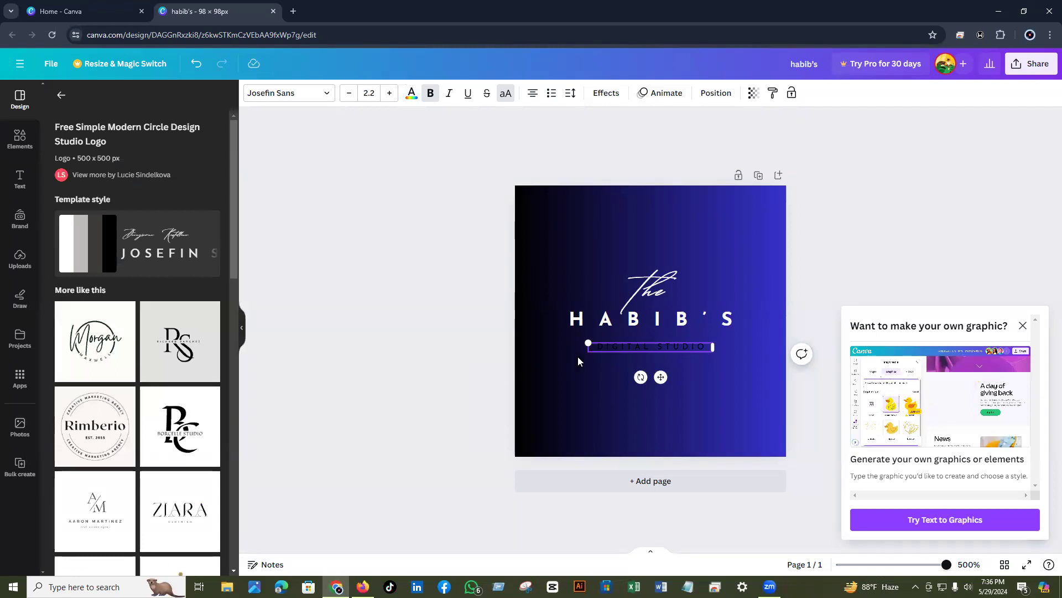
pyautogui.press('Escape')
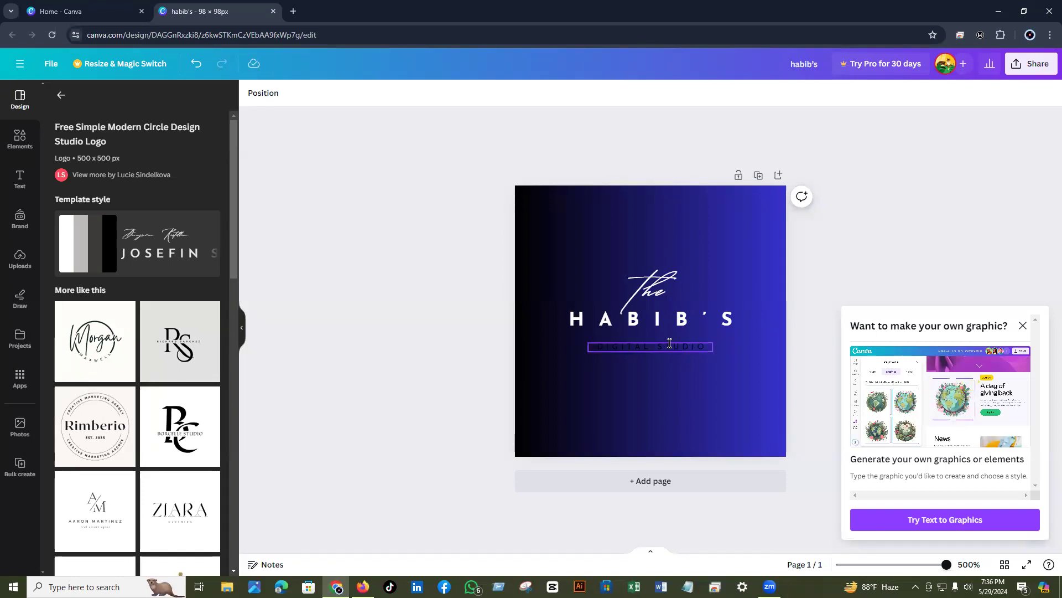
# - Reselect the tagline's remaining dark letters and colour them white
pyautogui.click(639, 346)
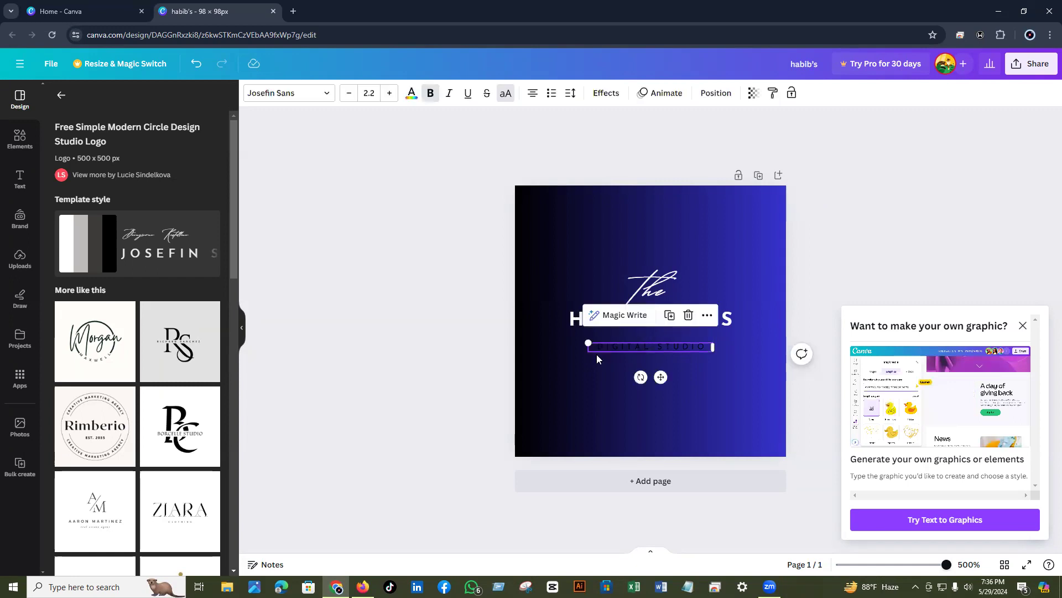
pyautogui.click(410, 96)
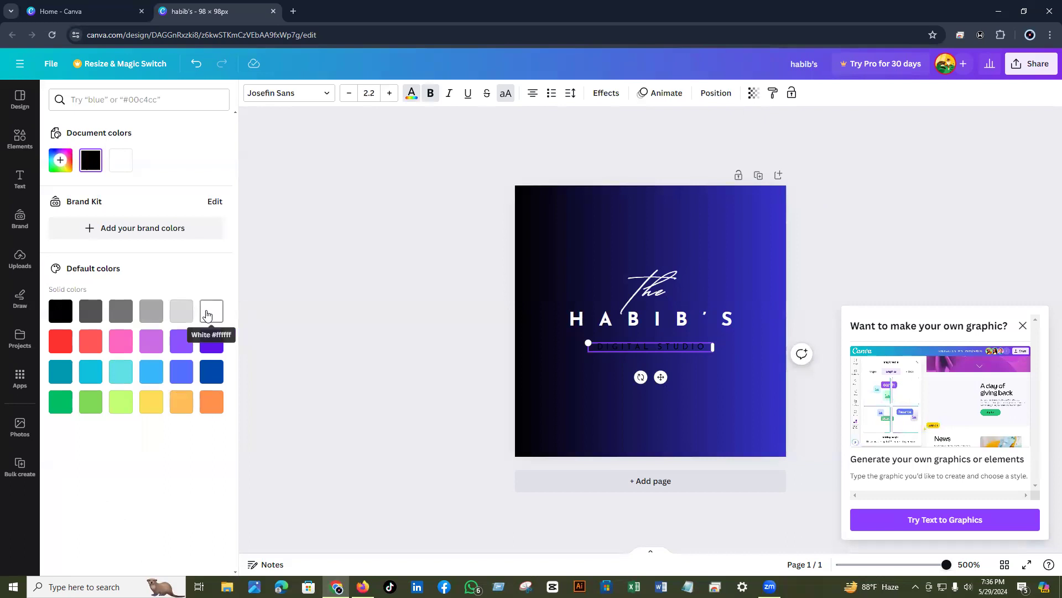
pyautogui.click(206, 314)
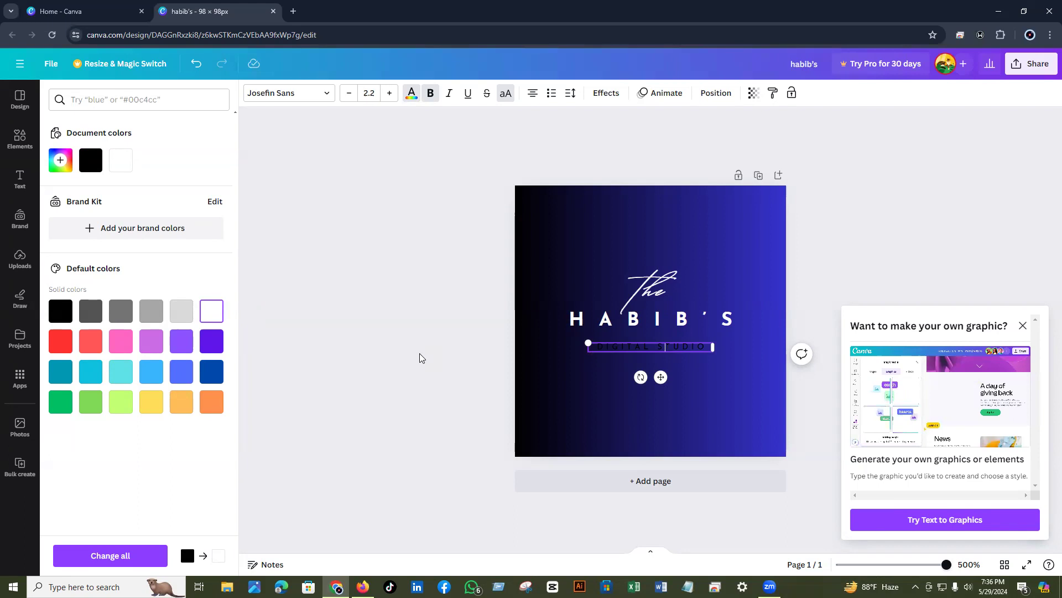
pyautogui.press('End')
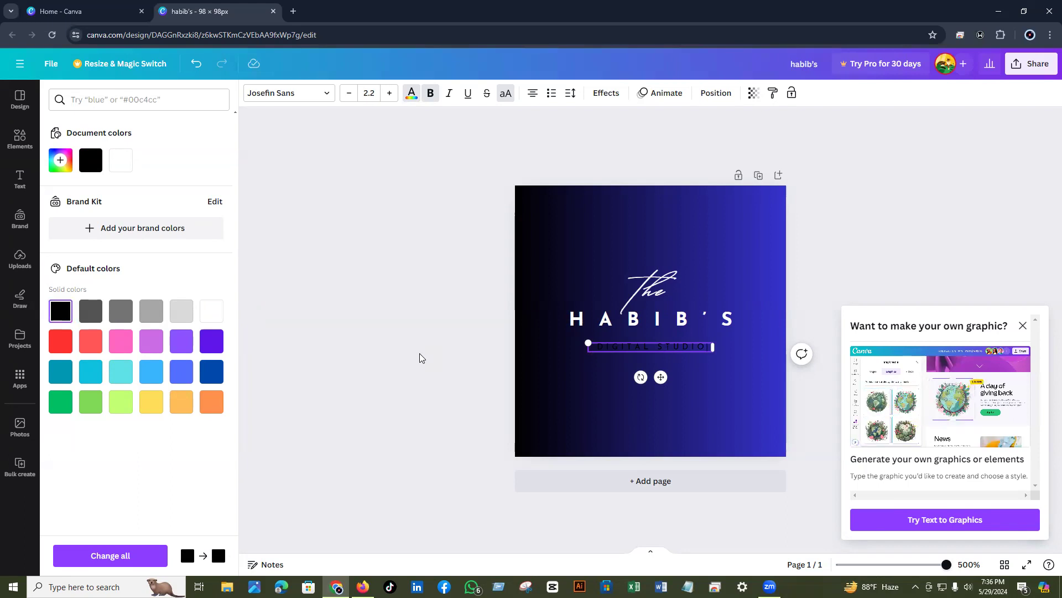
pyautogui.hotkey('shift', 'Left')
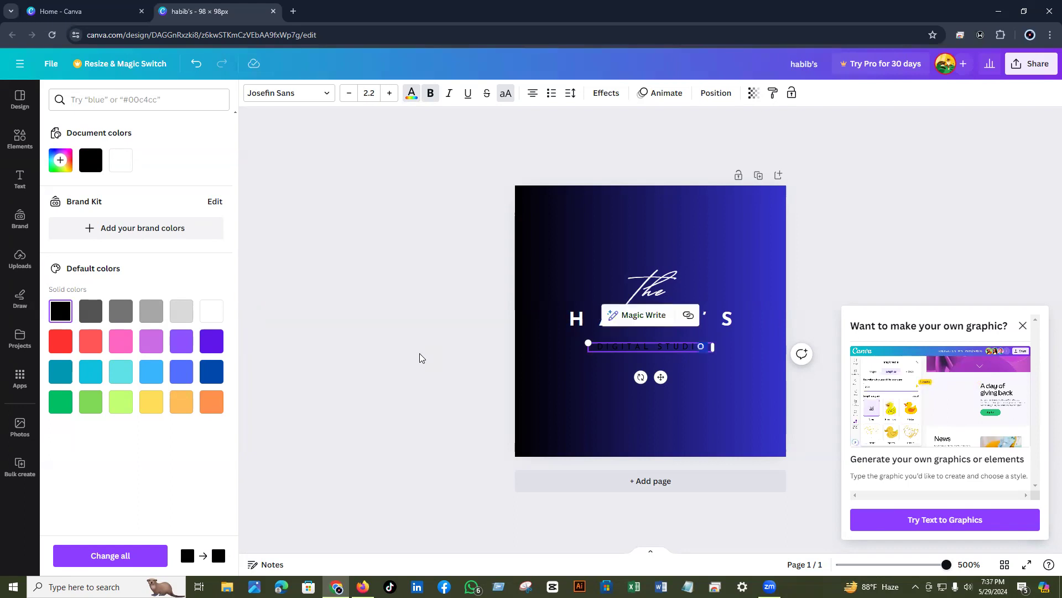
pyautogui.press('Left')
pyautogui.press('Left')
pyautogui.press('Left')
pyautogui.press('Left')
pyautogui.press('Left')
pyautogui.press('Left')
pyautogui.press('Left')
pyautogui.press('Left')
pyautogui.press('Left')
pyautogui.press('Left')
pyautogui.press('Left')
pyautogui.hotkey('shift', 'Left')
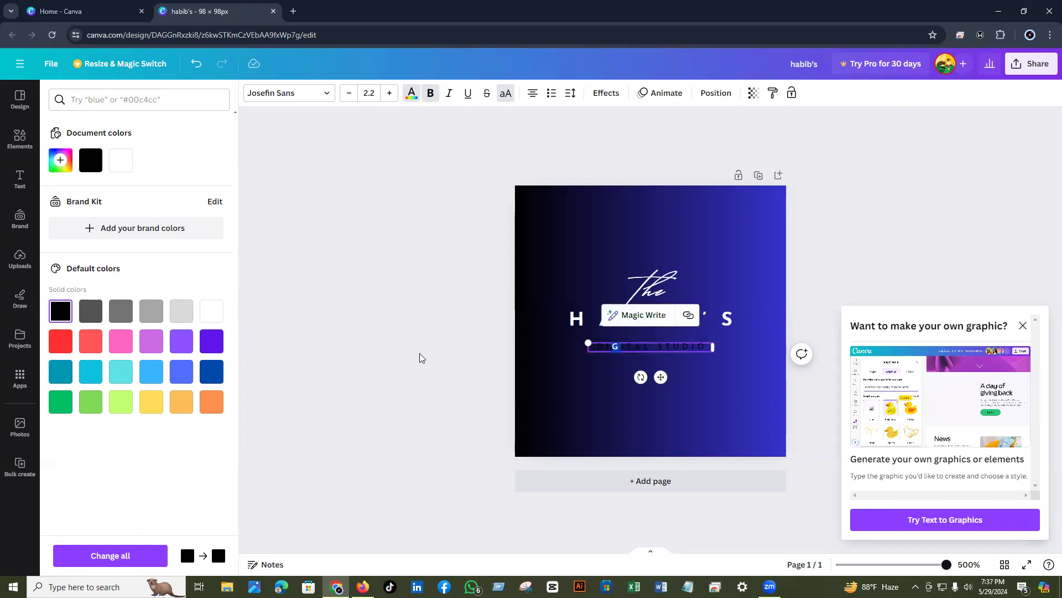
pyautogui.press('Left')
pyautogui.press('Left')
pyautogui.hotkey('shift', 'Left')
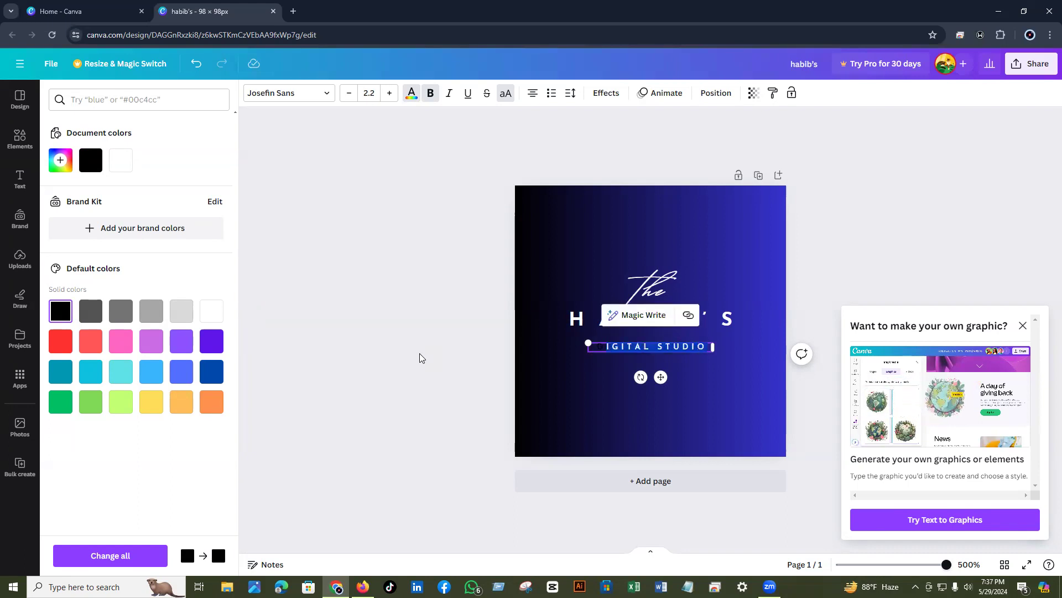
pyautogui.click(212, 319)
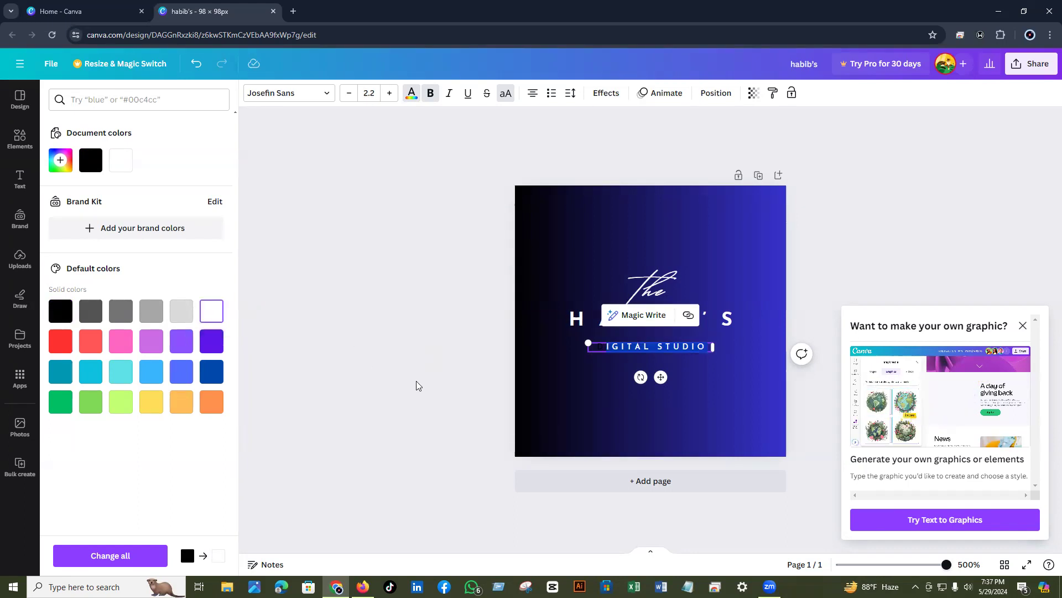
# - Retype the leftover dark first D so the whole tagline is white
pyautogui.click(605, 348)
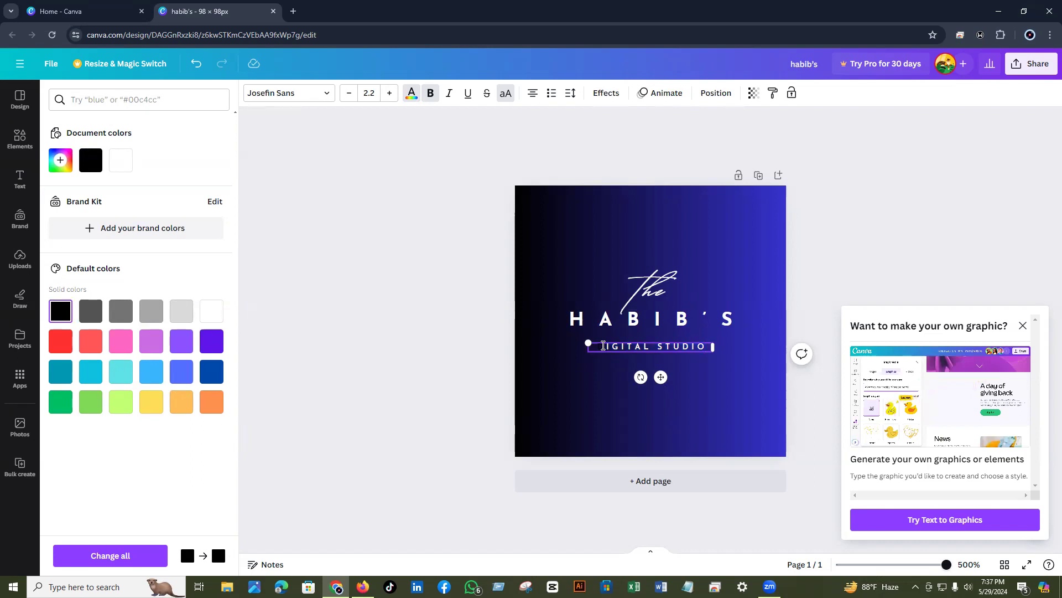
pyautogui.tripleClick(605, 346)
pyautogui.click(606, 346)
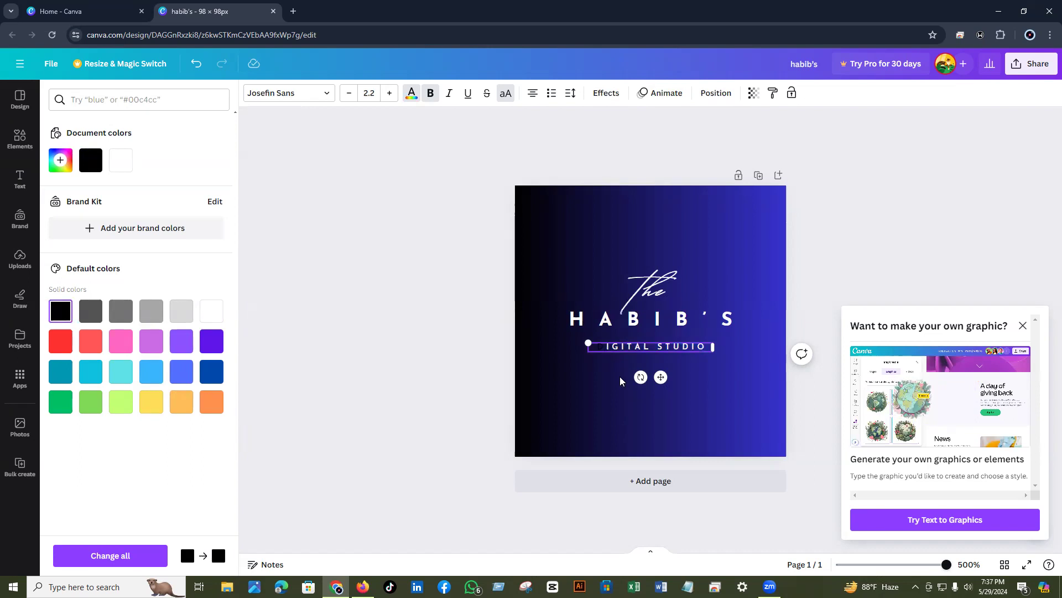
pyautogui.press('BackSpace')
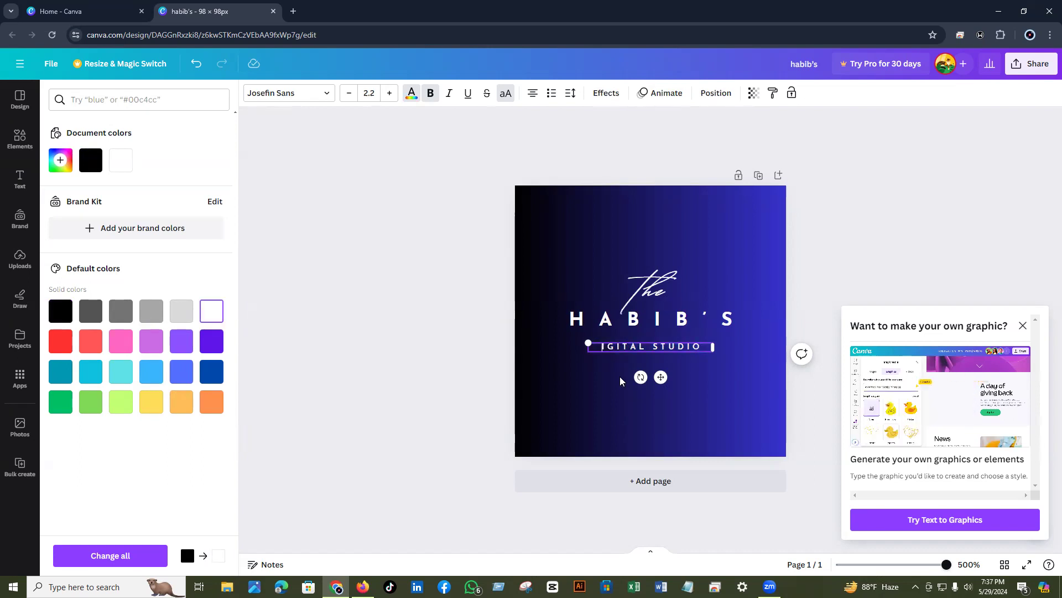
pyautogui.write('D')
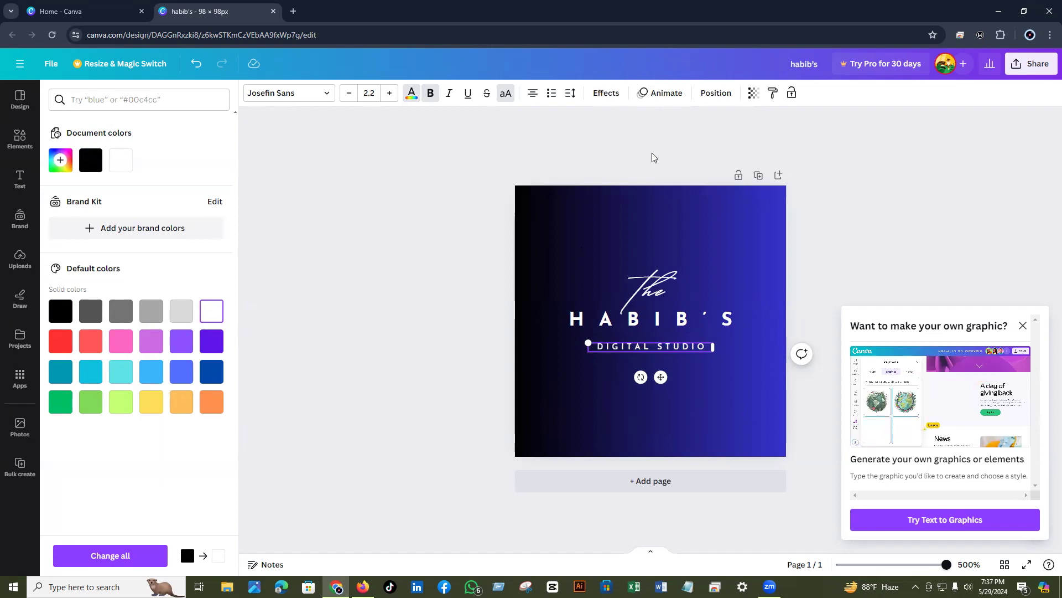
# - Download the logo as a PNG named habib's and minimize Chrome to reveal YouTube Studio
pyautogui.click(1027, 66)
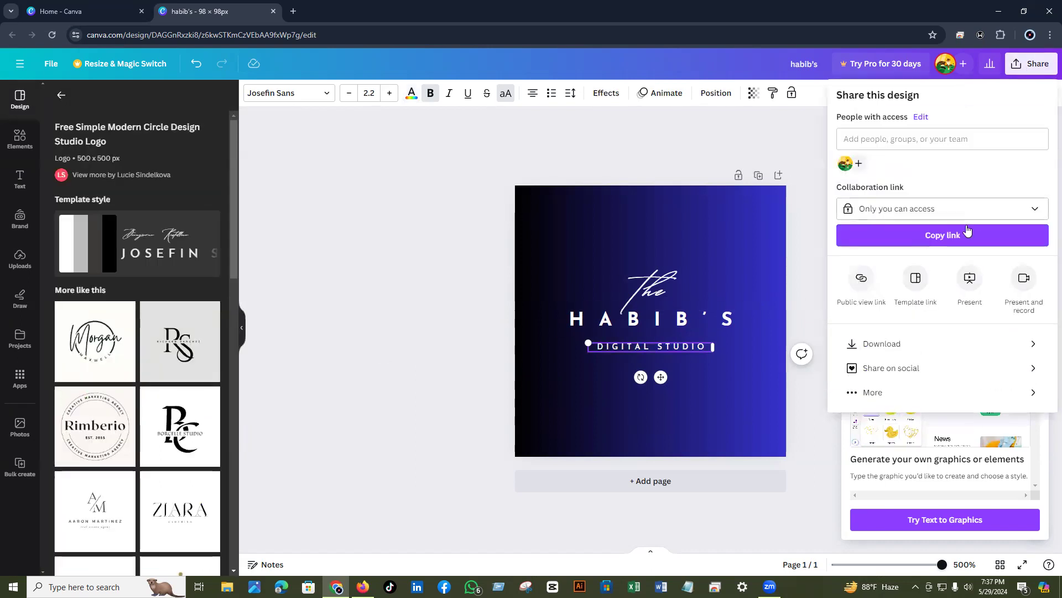
pyautogui.click(875, 348)
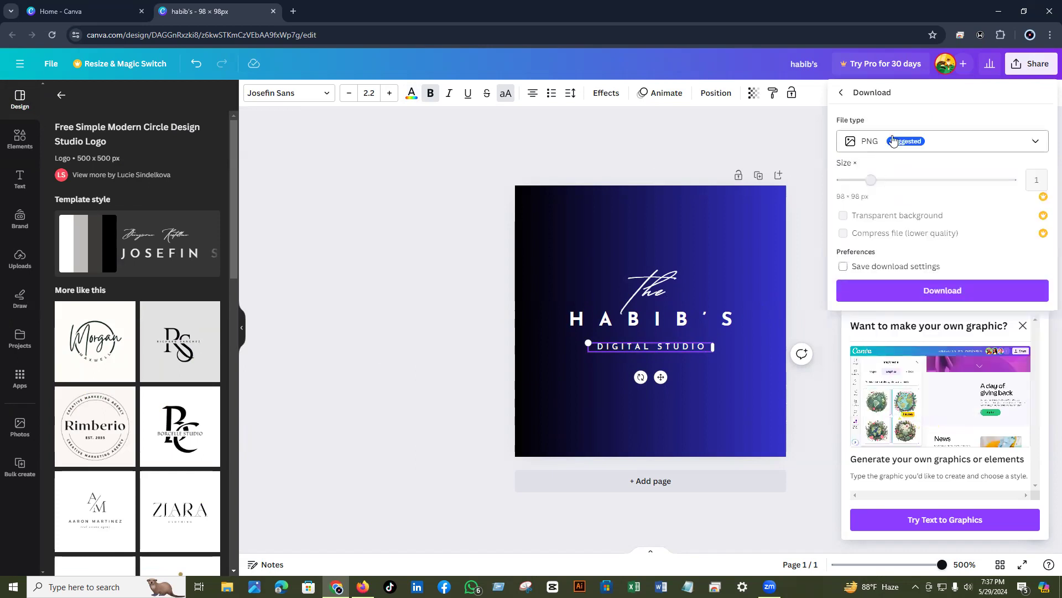
pyautogui.click(922, 295)
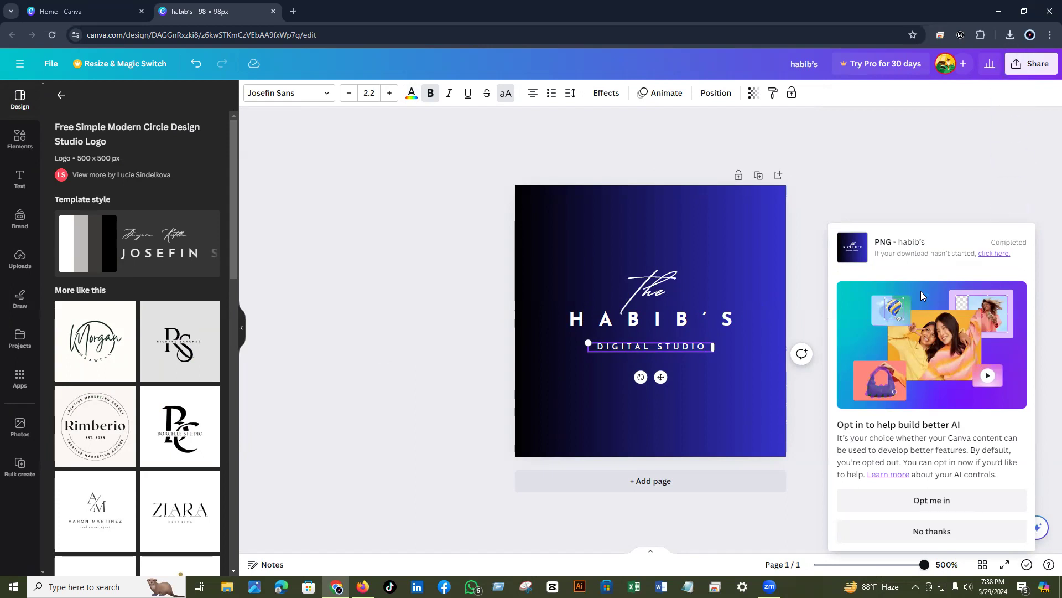
pyautogui.click(996, 13)
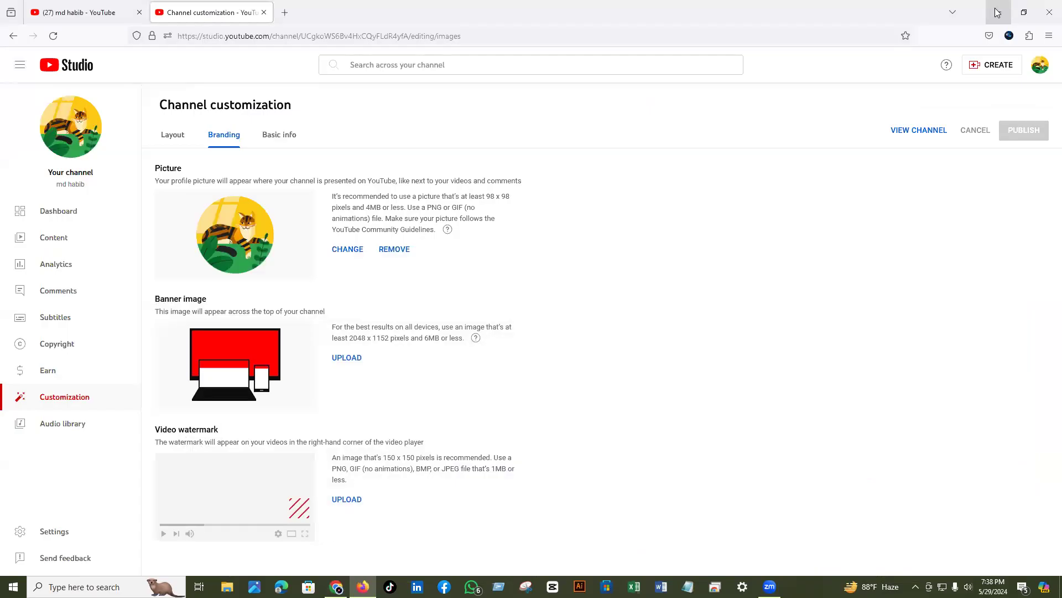
pyautogui.click(348, 250)
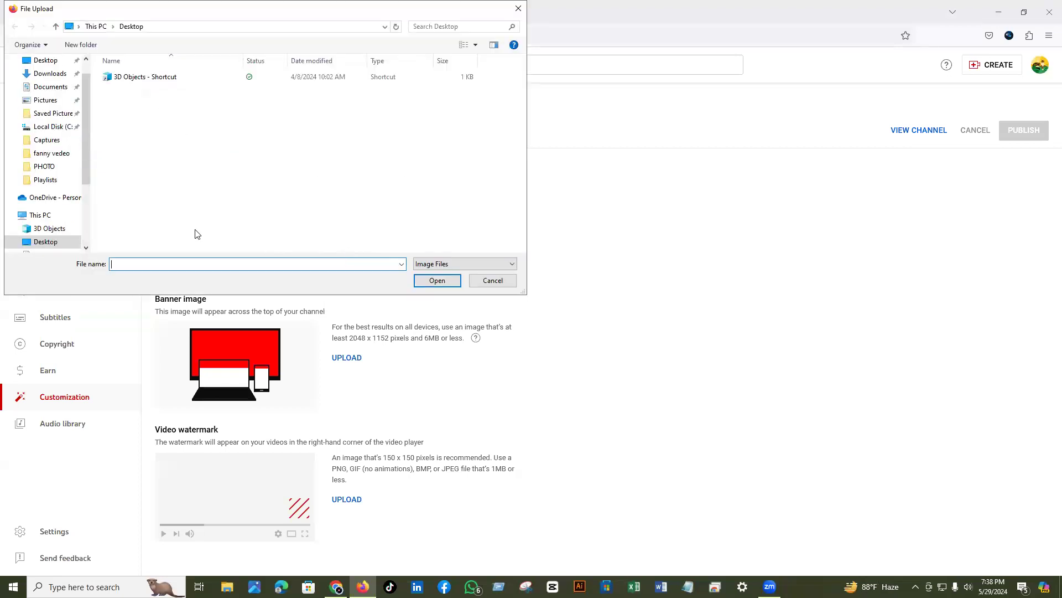
# - Pick the habib's PNG from the Downloads folder and upload it as the profile picture
pyautogui.click(47, 75)
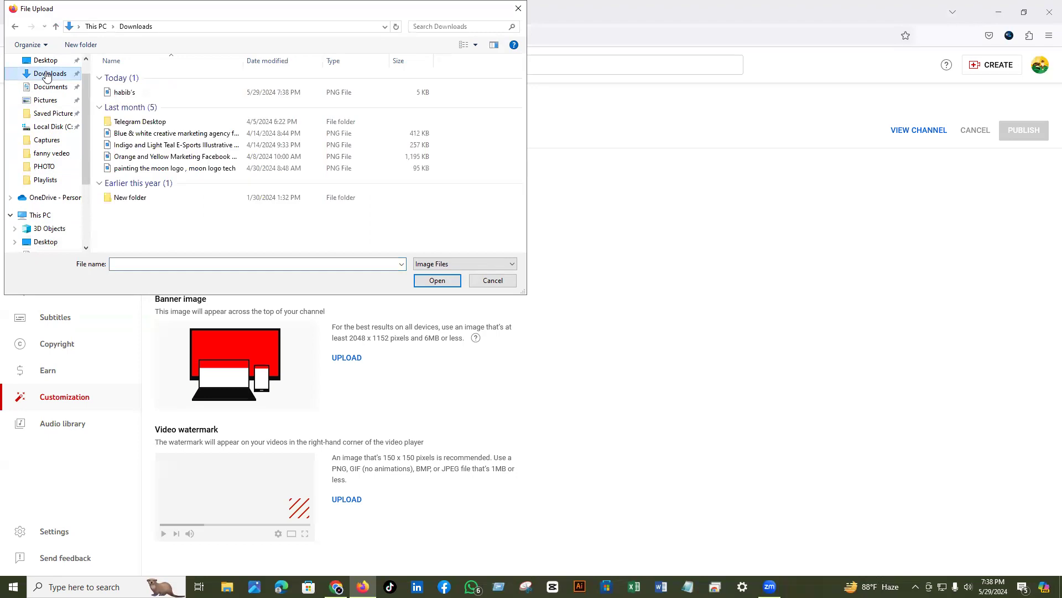
pyautogui.click(121, 92)
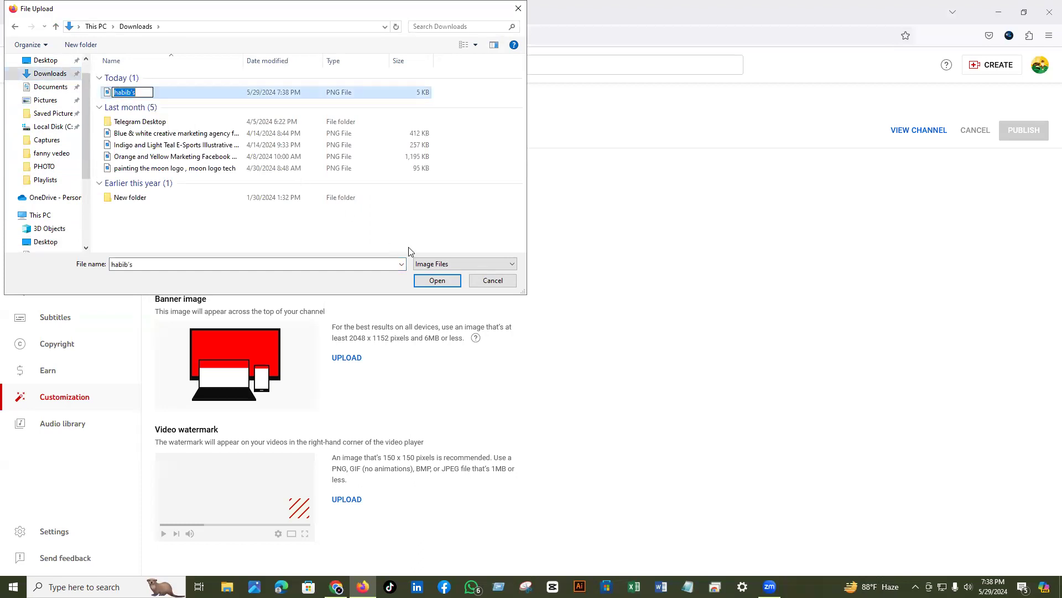
pyautogui.click(427, 282)
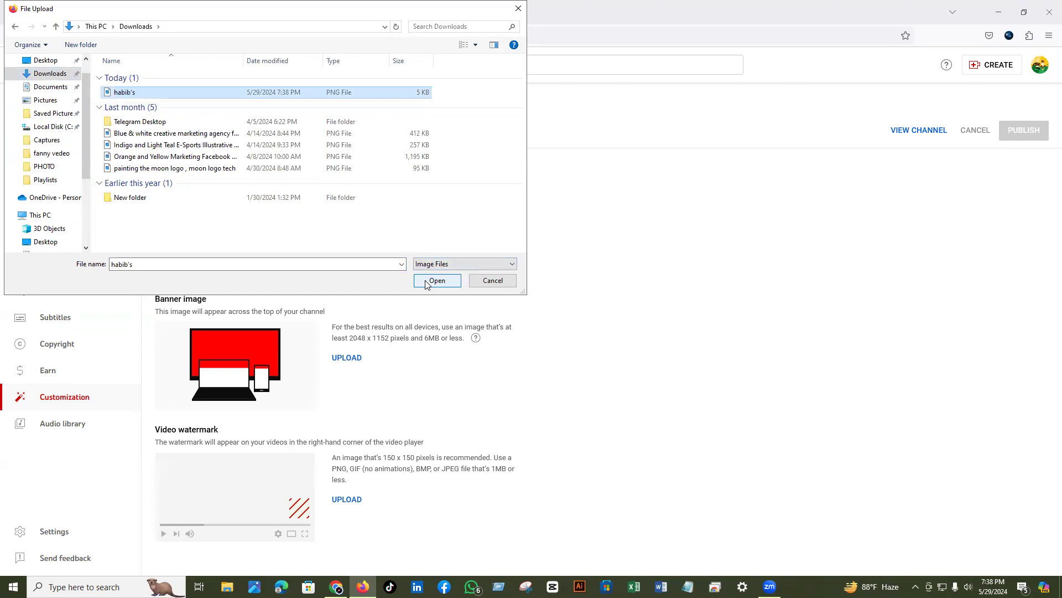
pyautogui.click(426, 283)
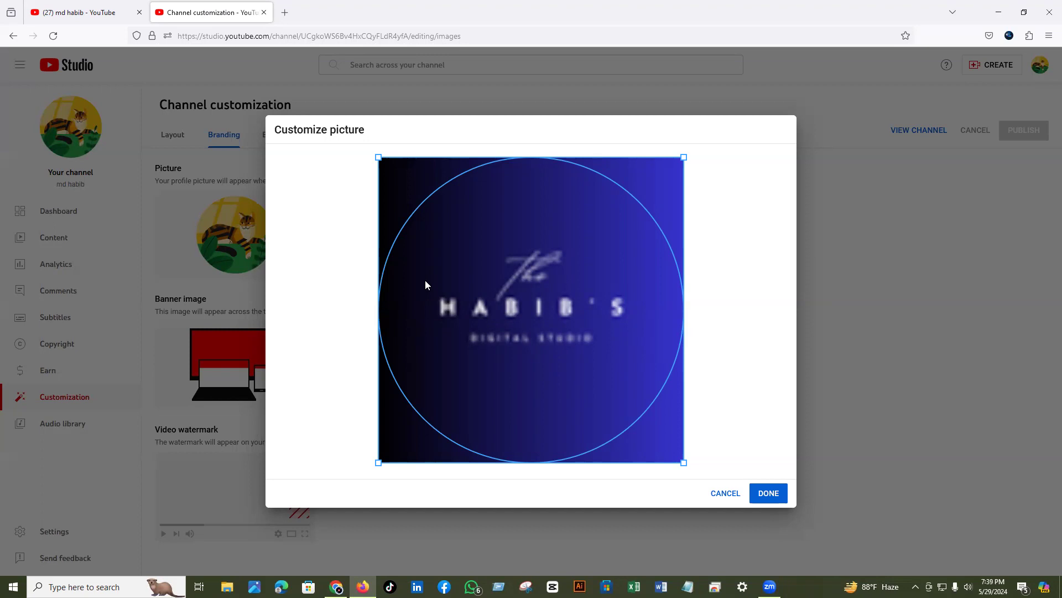
# - Confirm the cropped logo, publish it as the profile picture, and view the channel page
pyautogui.click(769, 493)
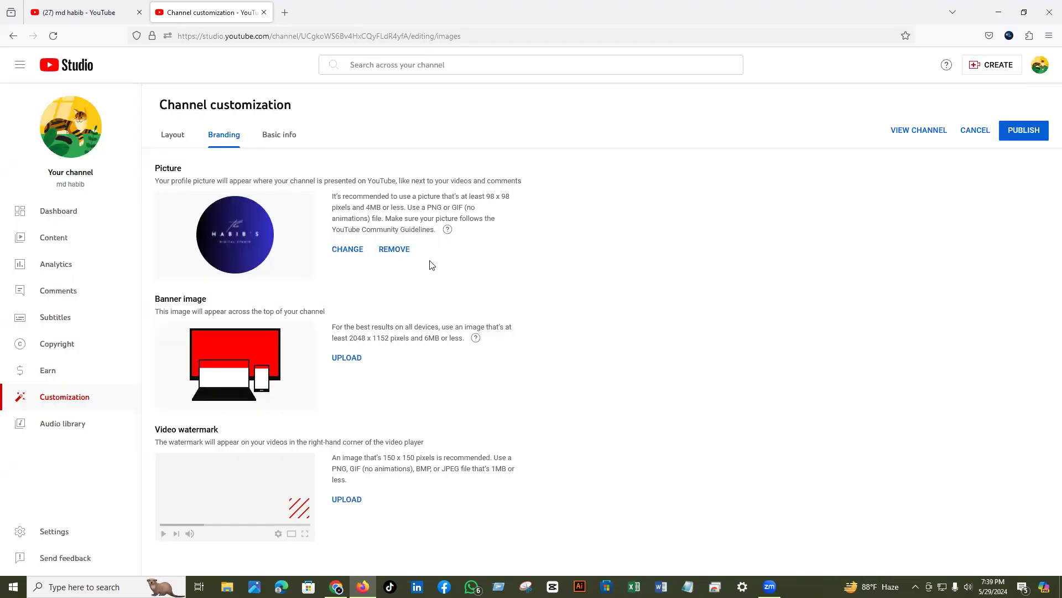
pyautogui.click(1024, 133)
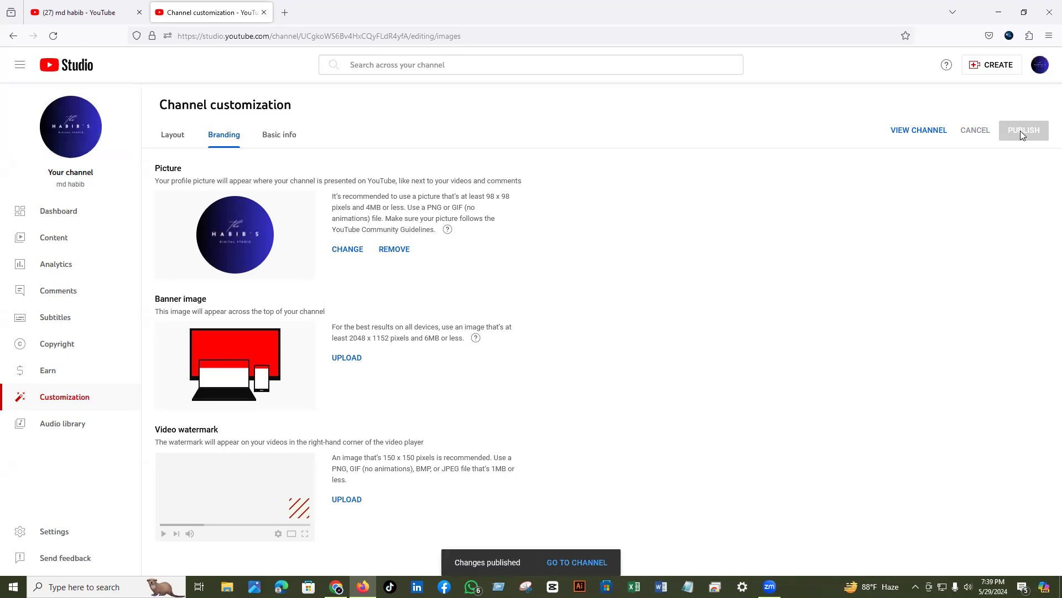
pyautogui.click(904, 131)
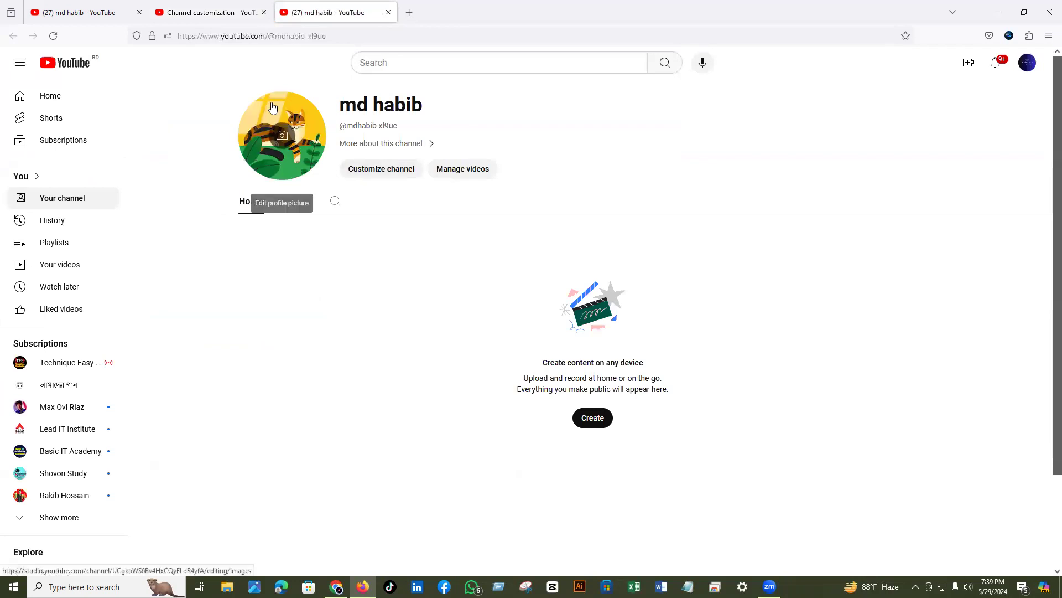
# - Reload the channel page to check the new picture, then return to Channel customization
pyautogui.click(54, 36)
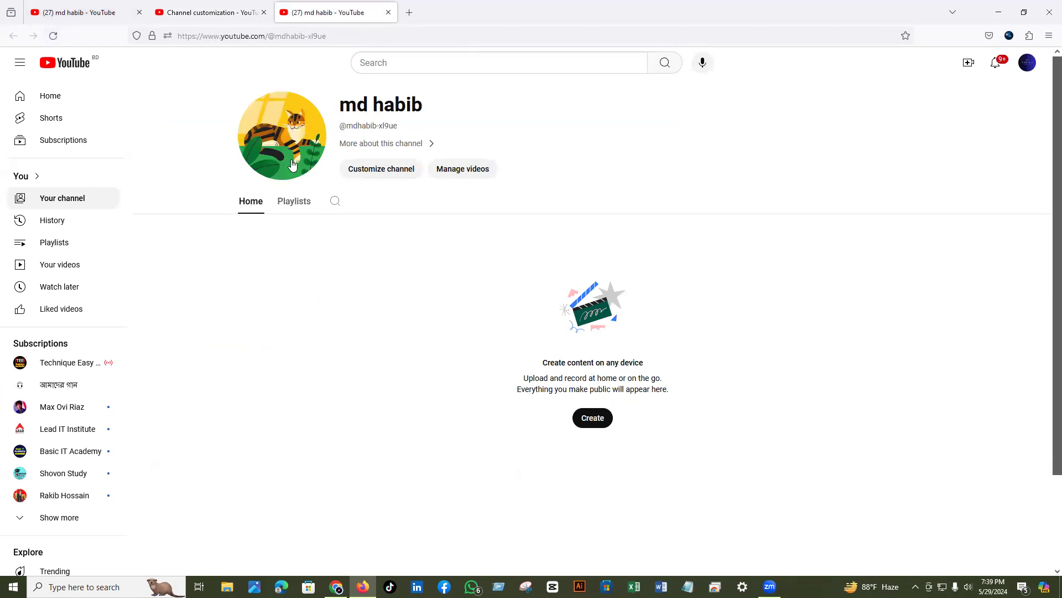
pyautogui.click(184, 17)
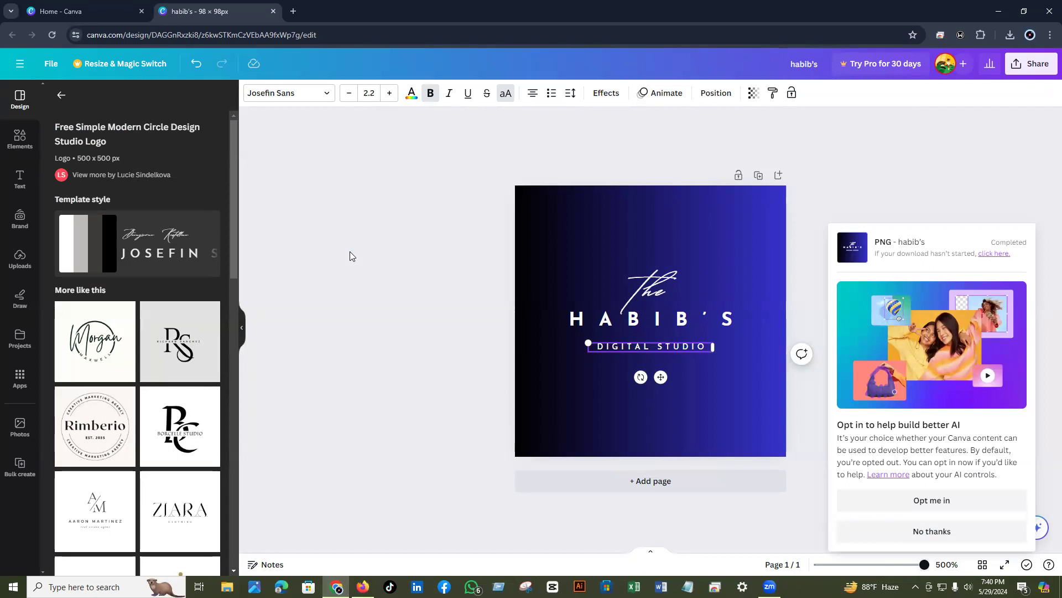
# - From the Canva home page, create a custom-size design of 2048 × 1152 px
pyautogui.click(74, 11)
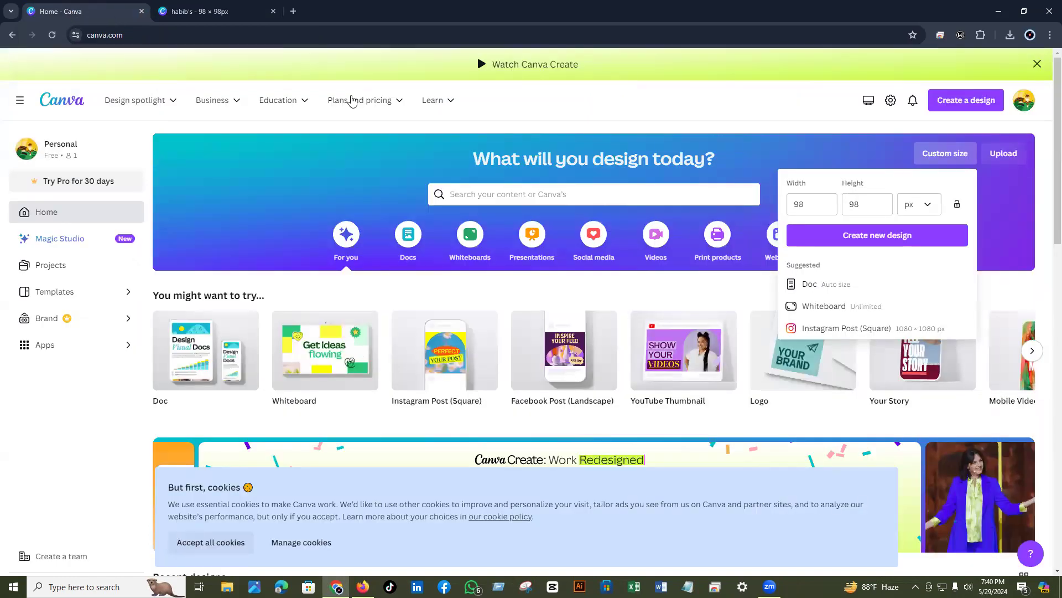
pyautogui.click(808, 203)
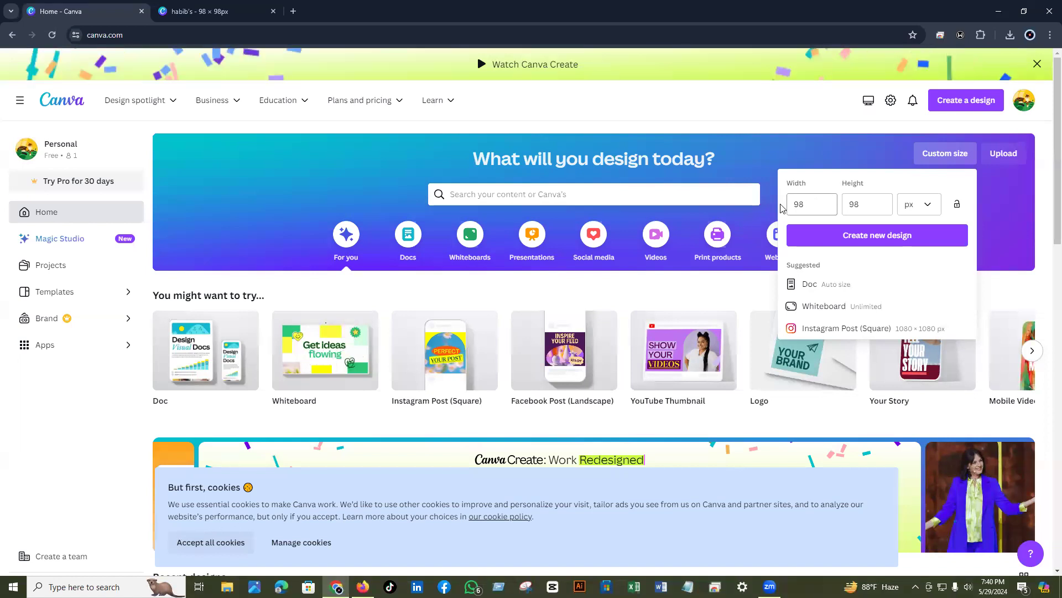
pyautogui.hotkey('ctrl', 'a')
pyautogui.write('2')
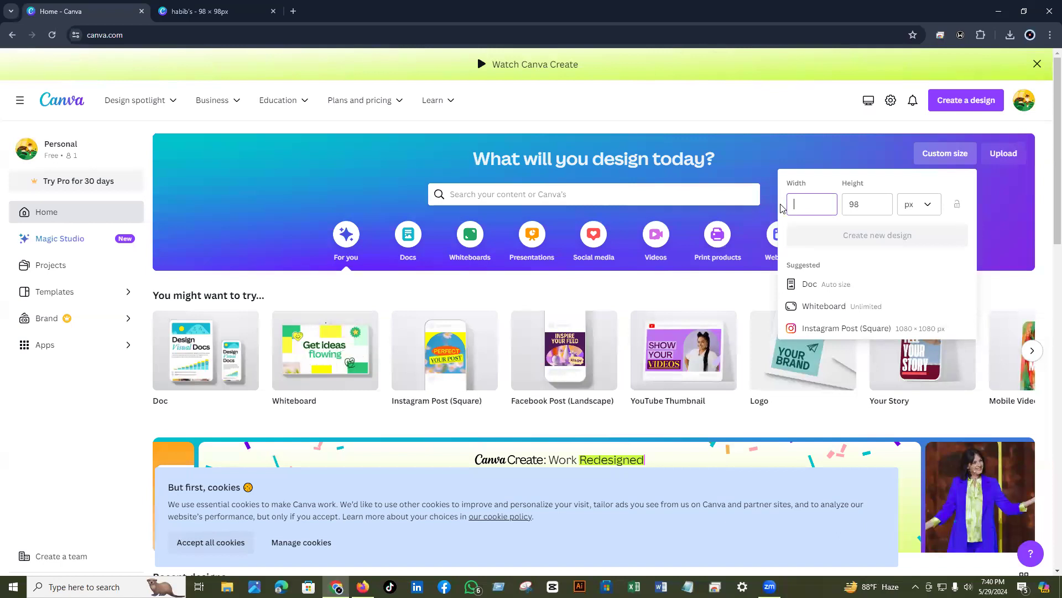
pyautogui.write('0')
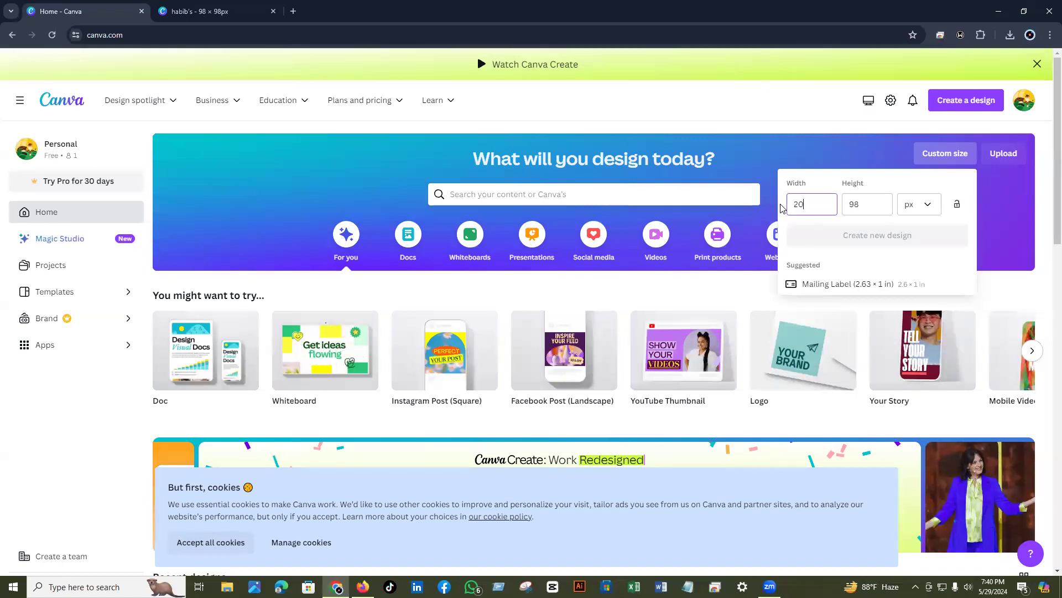
pyautogui.write('48')
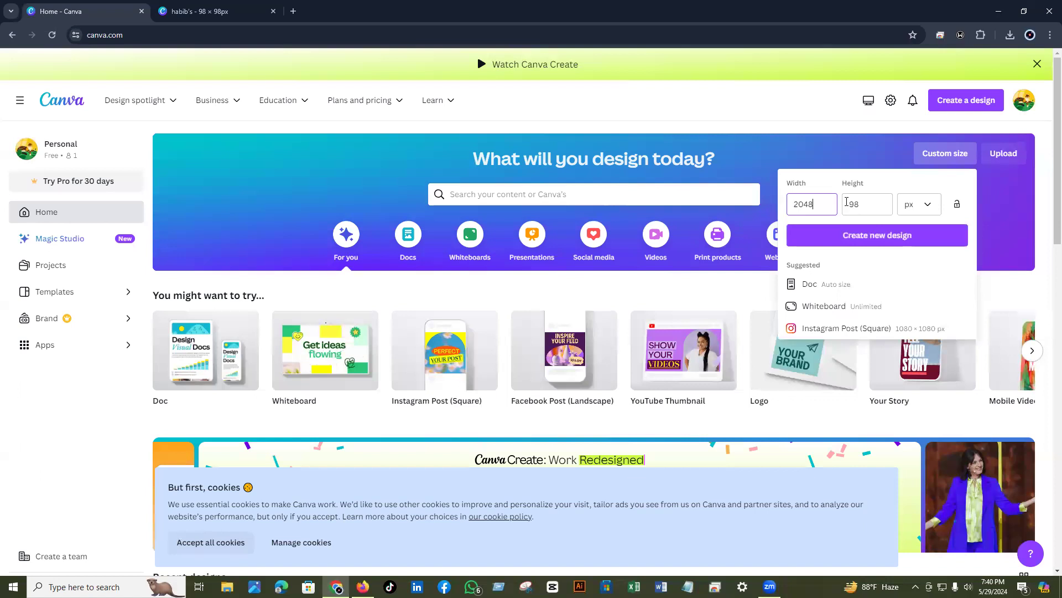
pyautogui.doubleClick(846, 202)
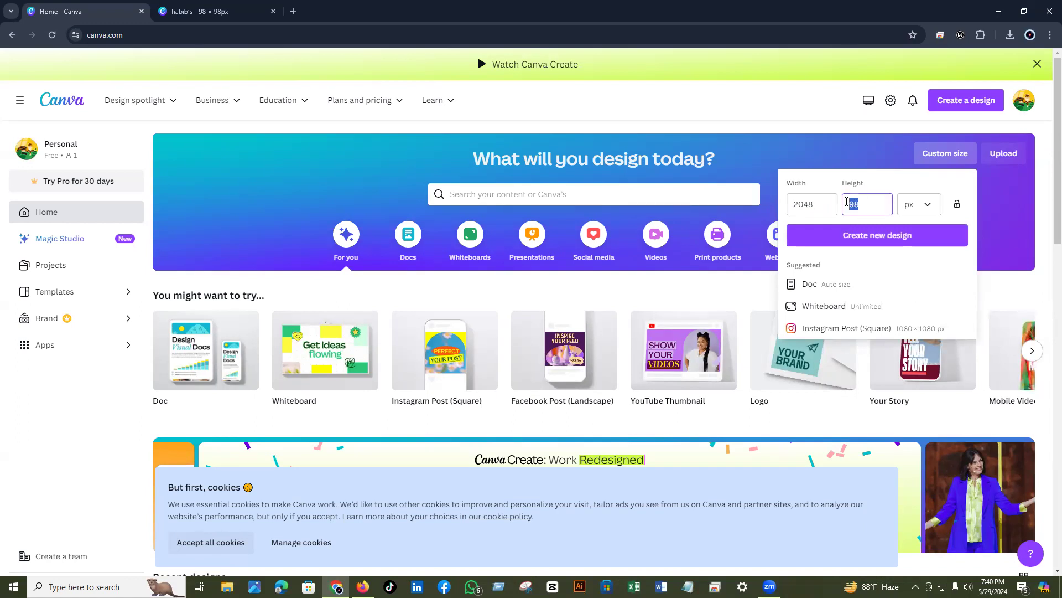
pyautogui.press('BackSpace')
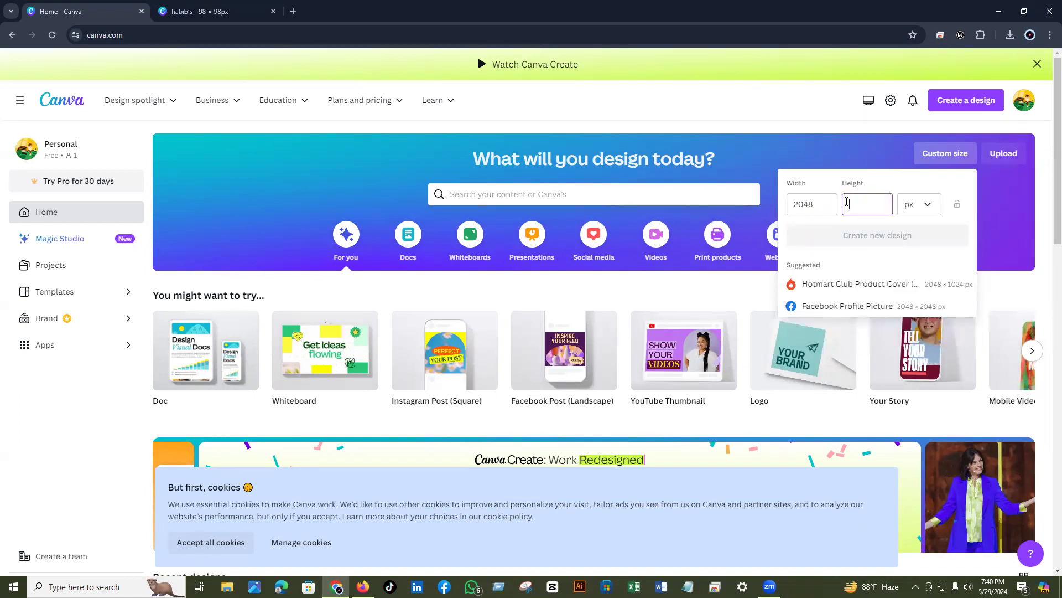
pyautogui.write('1152')
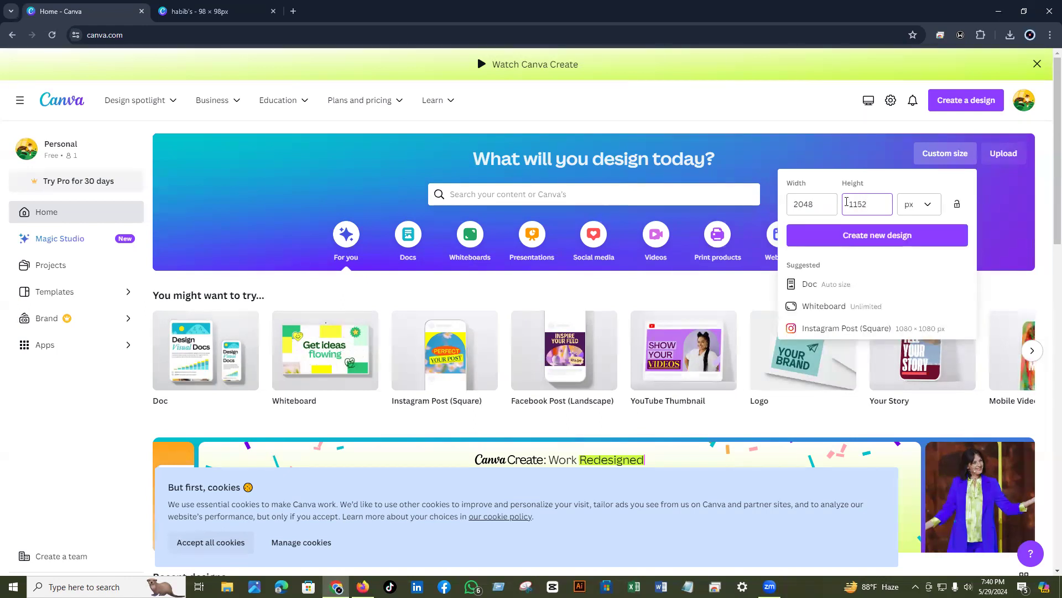
pyautogui.click(844, 242)
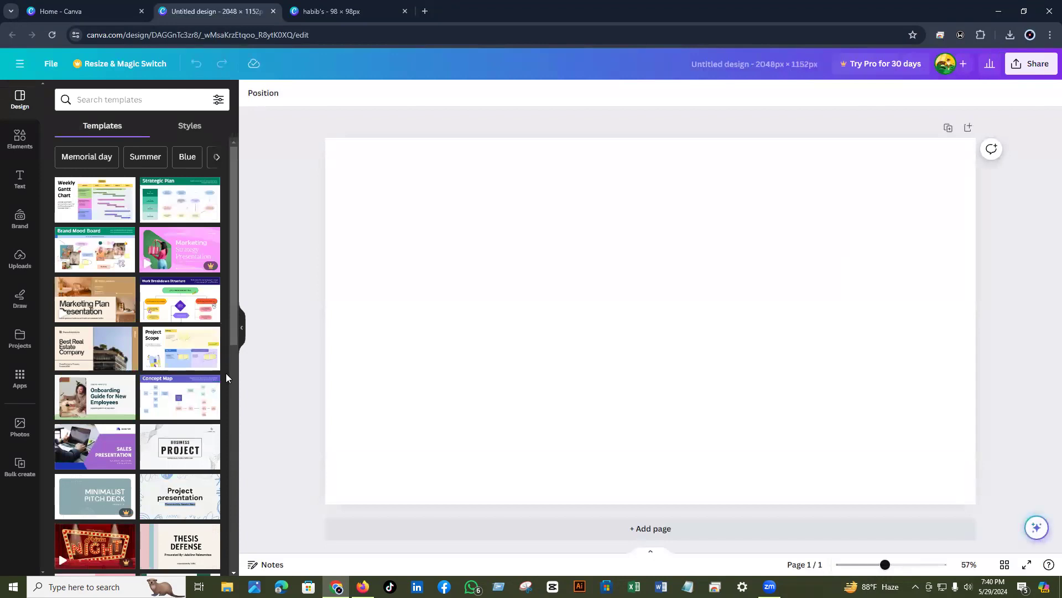
# - Scroll through the Templates panel to browse suggested designs for the blank banner
pyautogui.scroll(-1, 232, 362)
pyautogui.scroll(-3, 232, 361)
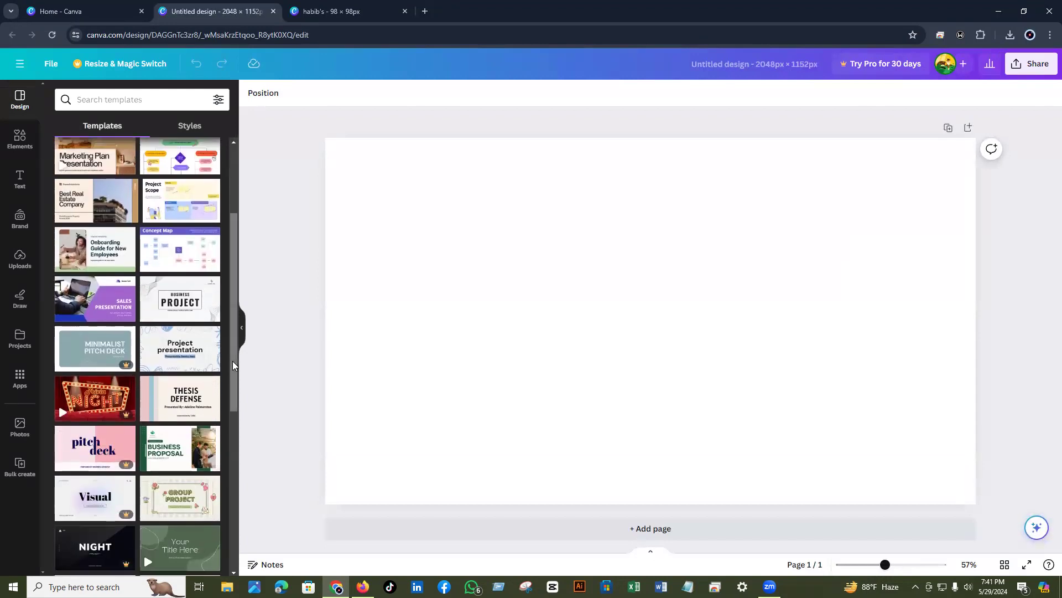
pyautogui.moveTo(232, 361); pyautogui.dragTo(236, 428)
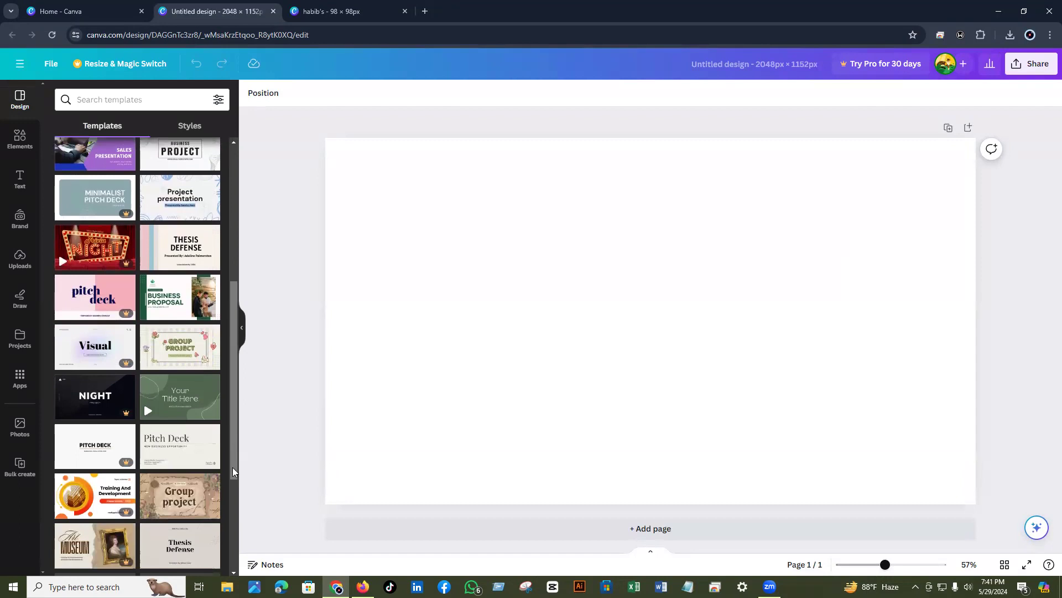
pyautogui.scroll(-2, 232, 467)
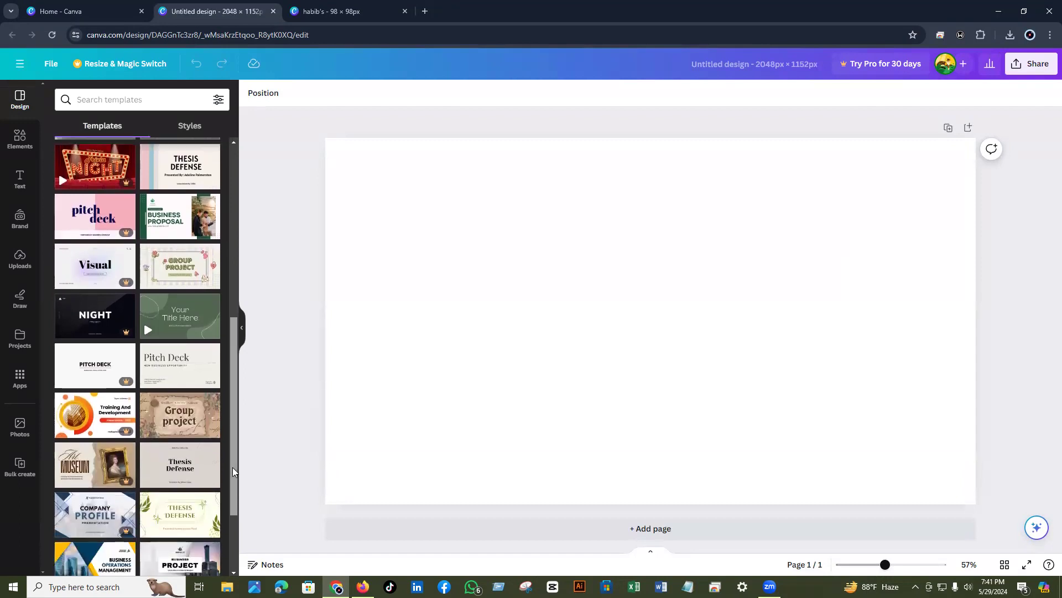
pyautogui.moveTo(233, 466); pyautogui.dragTo(231, 290)
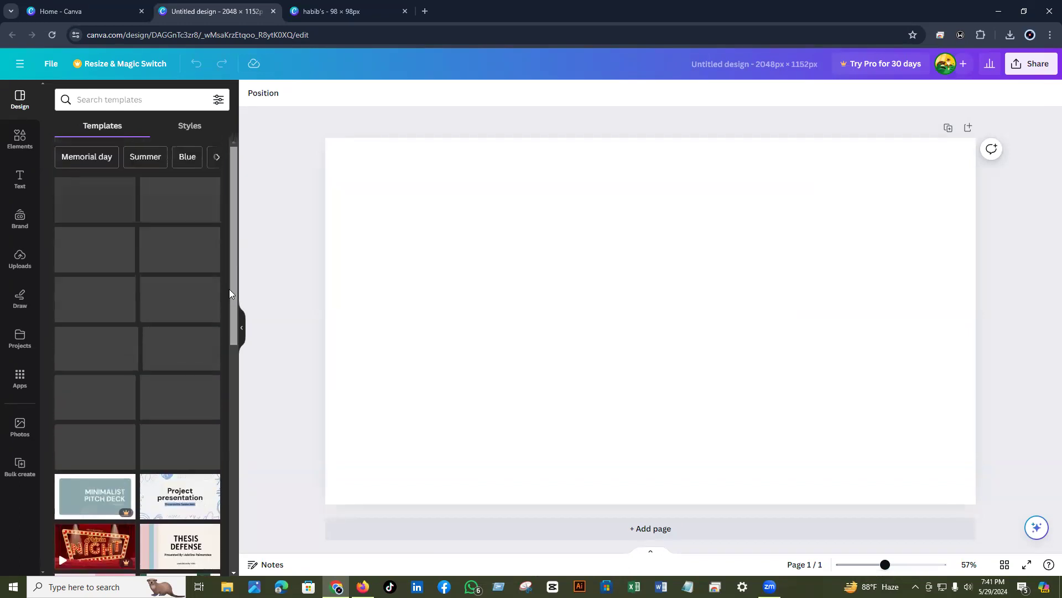
# - Search templates for 'digital marketing' and open the Digital Marketing Agency template
pyautogui.click(125, 96)
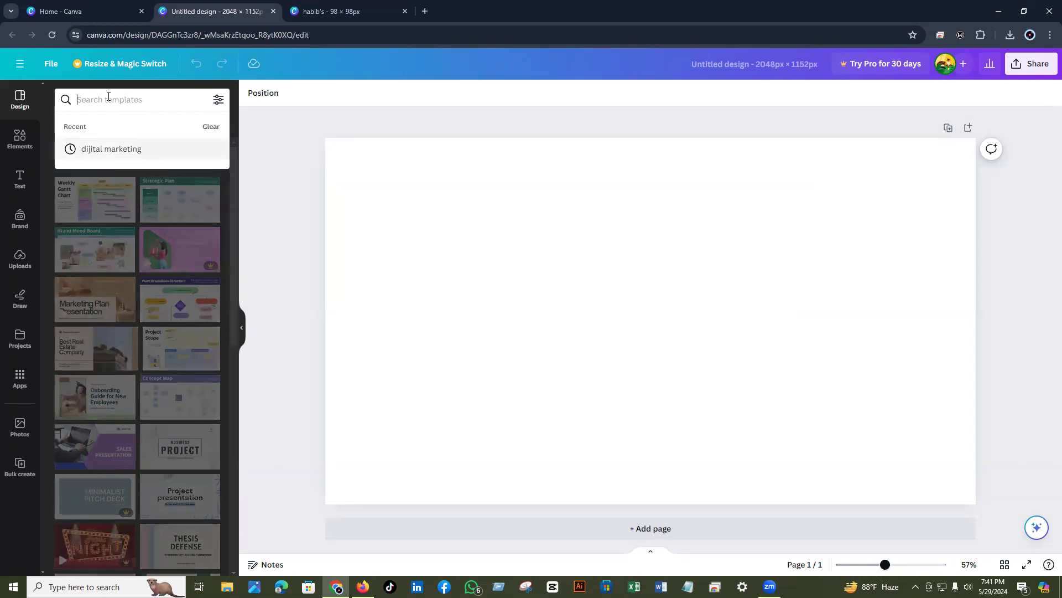
pyautogui.write('di')
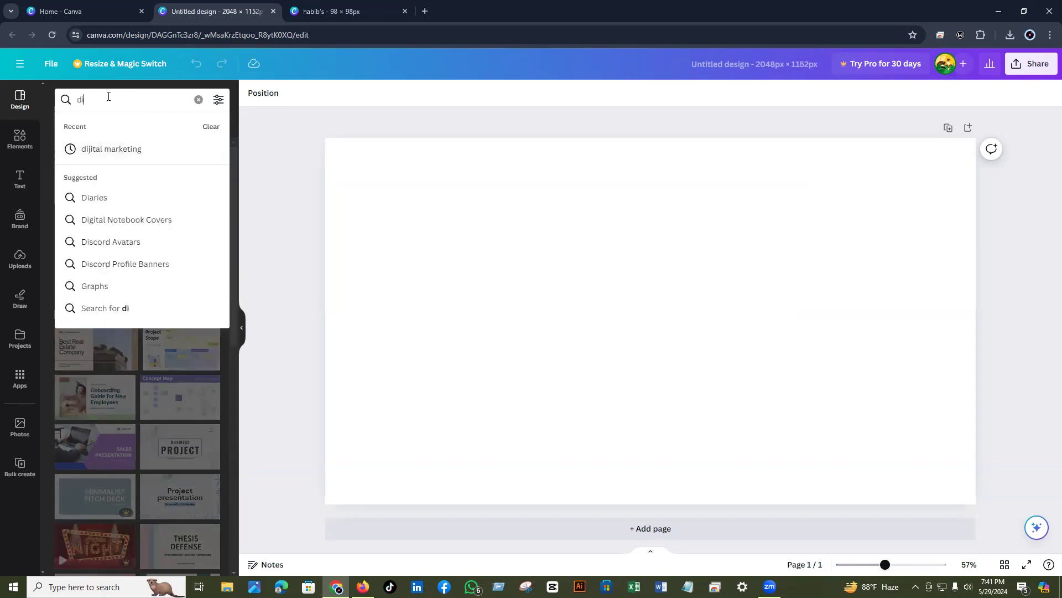
pyautogui.write('gital')
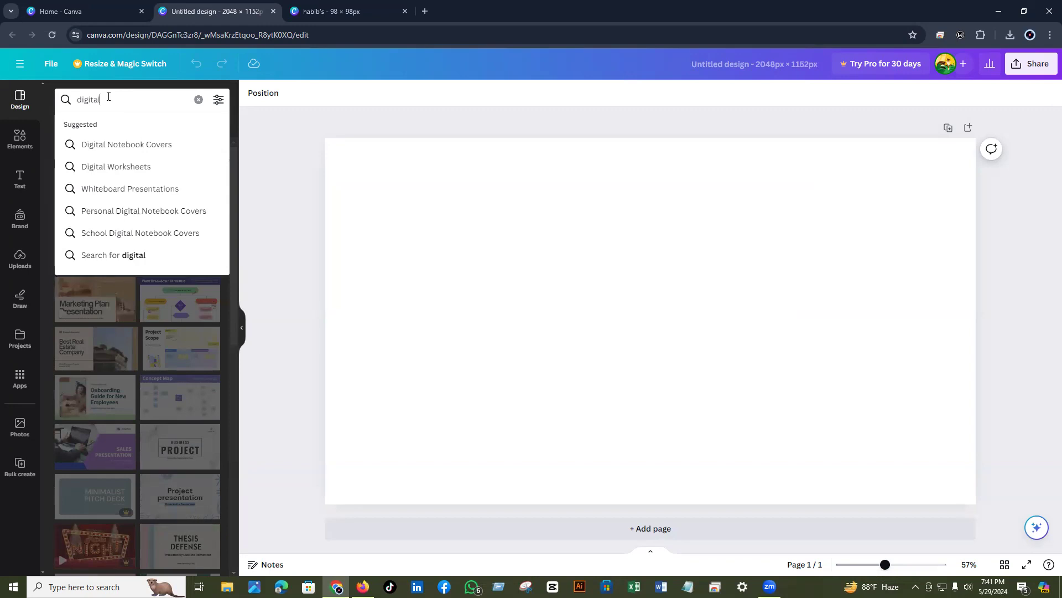
pyautogui.write(' marketing')
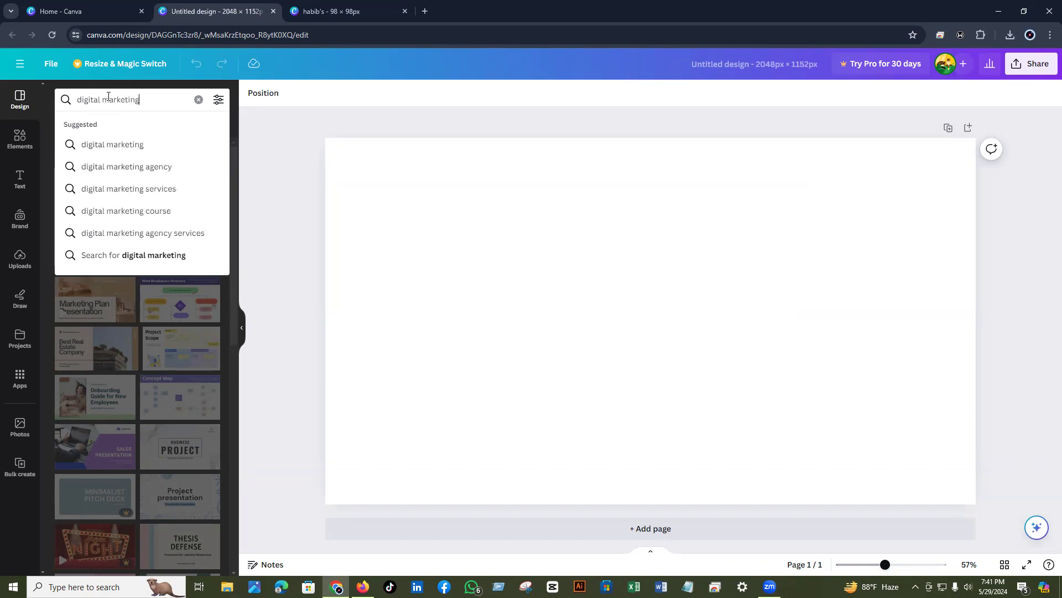
pyautogui.click(113, 145)
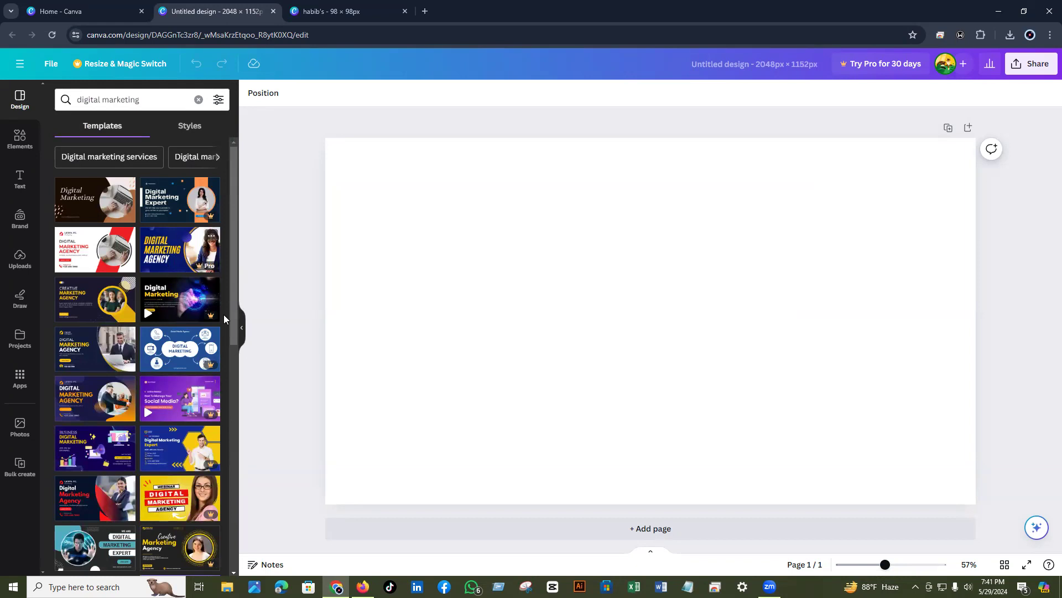
pyautogui.click(94, 314)
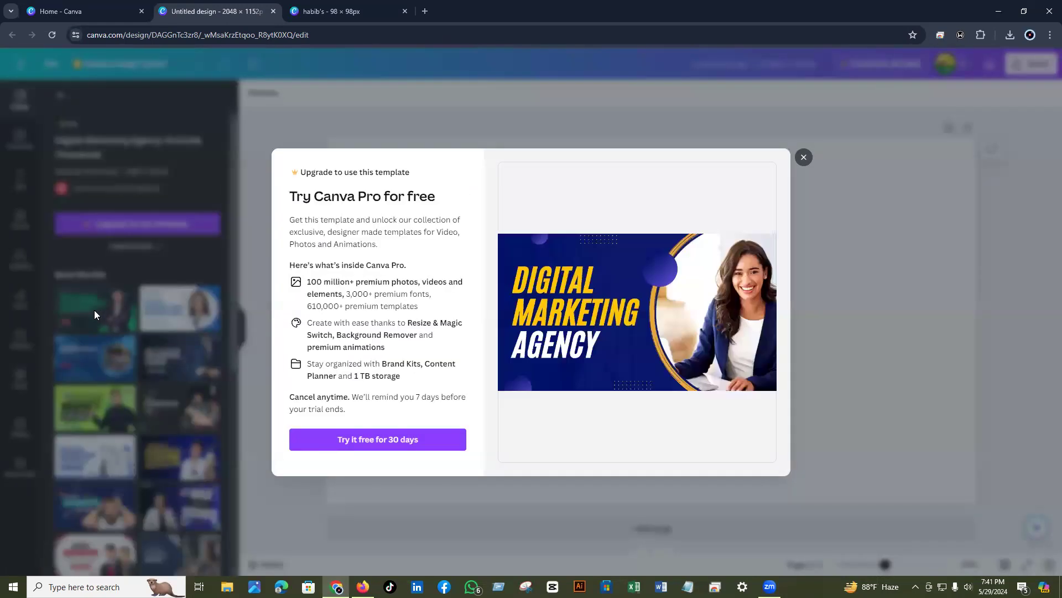
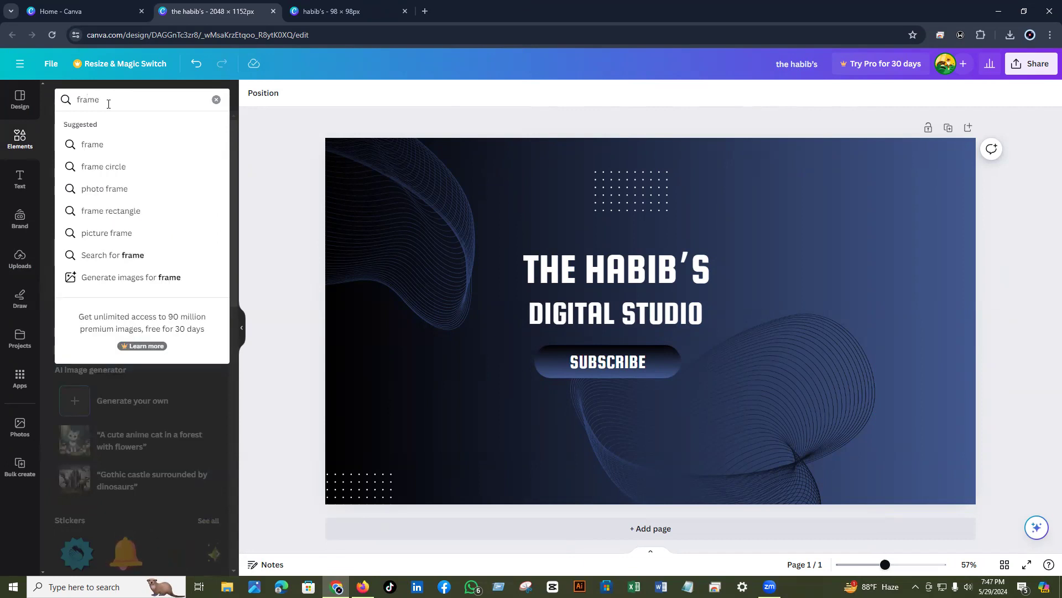
# - Add a circle frame, shrink it to about 421 px and place it right of the title
pyautogui.click(86, 145)
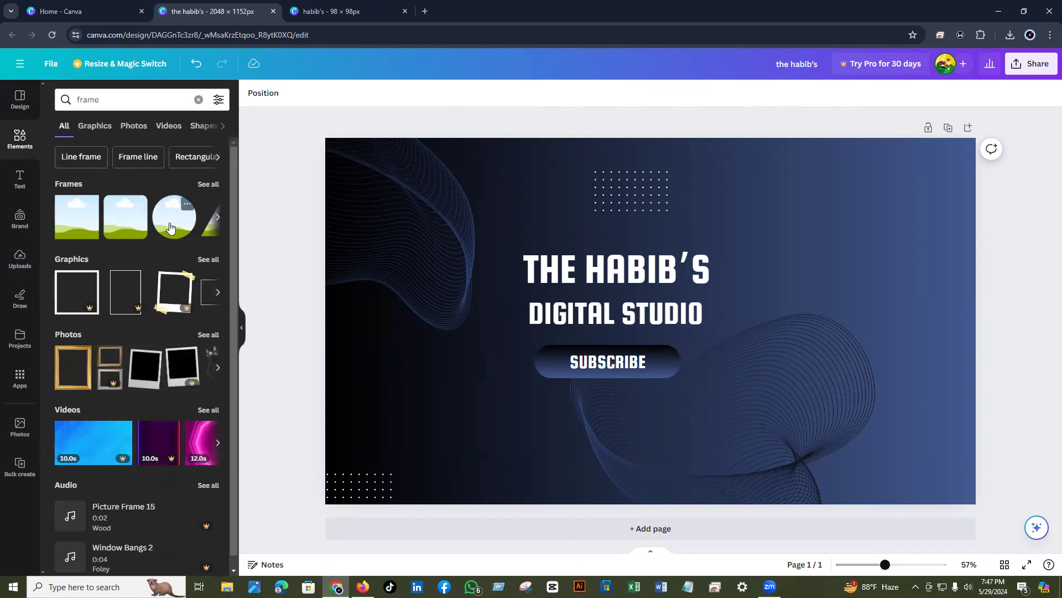
pyautogui.click(170, 228)
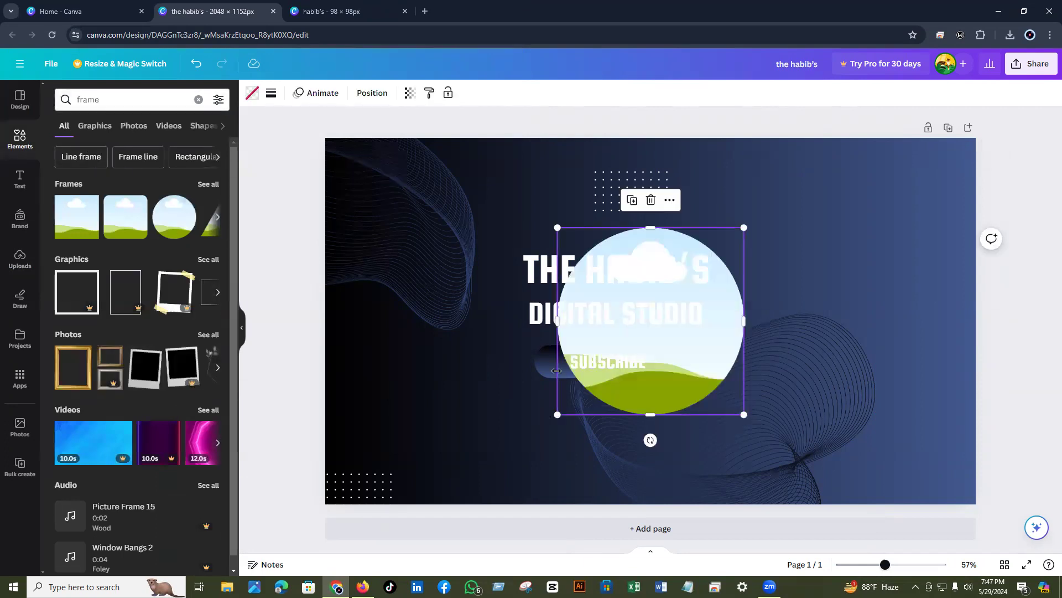
pyautogui.moveTo(558, 420); pyautogui.dragTo(644, 367)
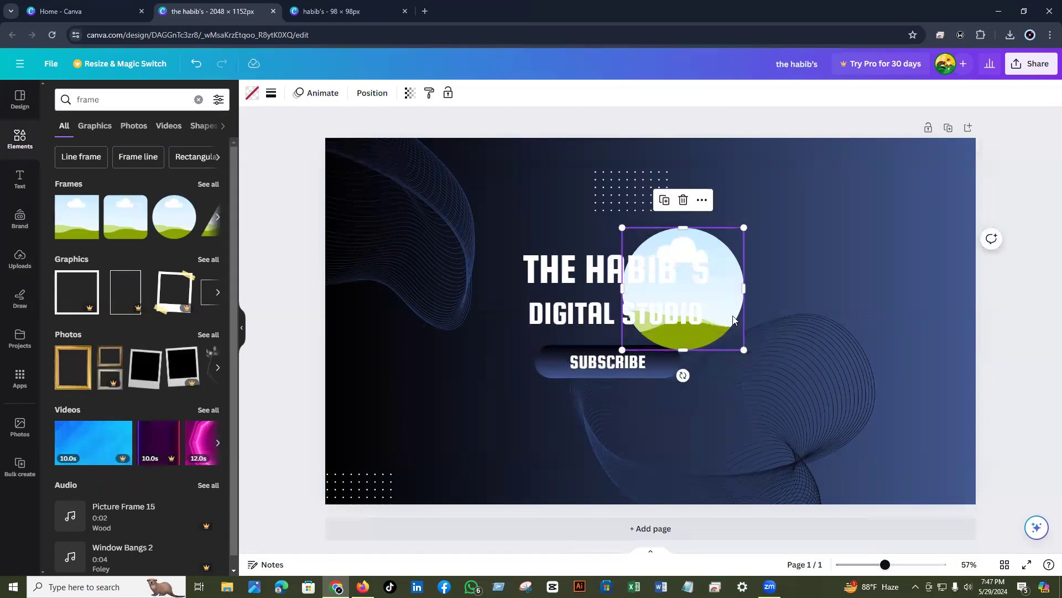
pyautogui.moveTo(746, 318); pyautogui.dragTo(828, 316)
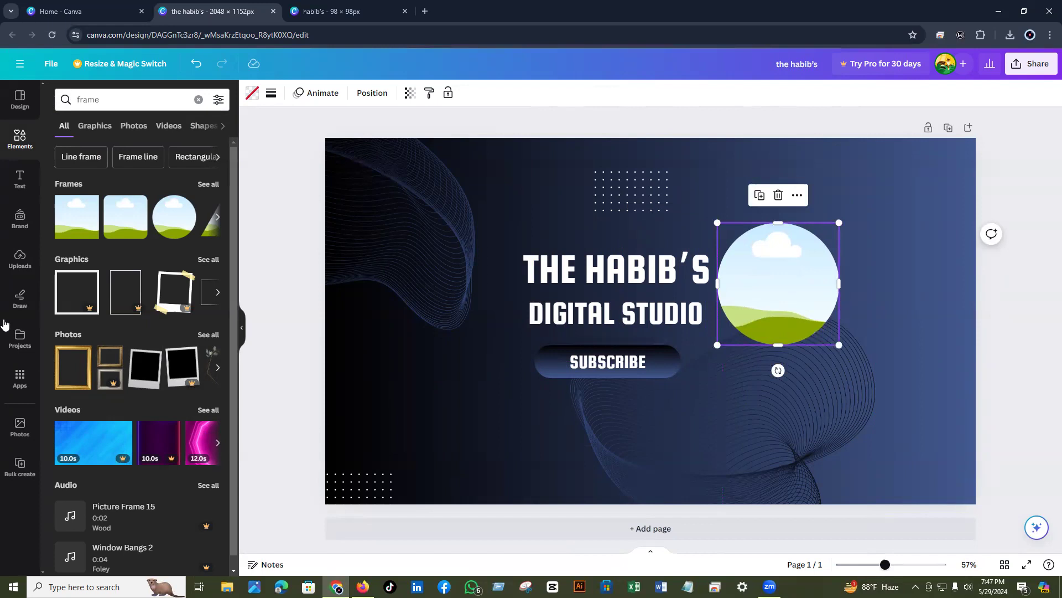
# - Fill the circle frame with the uploaded Habib's logo image
pyautogui.click(19, 260)
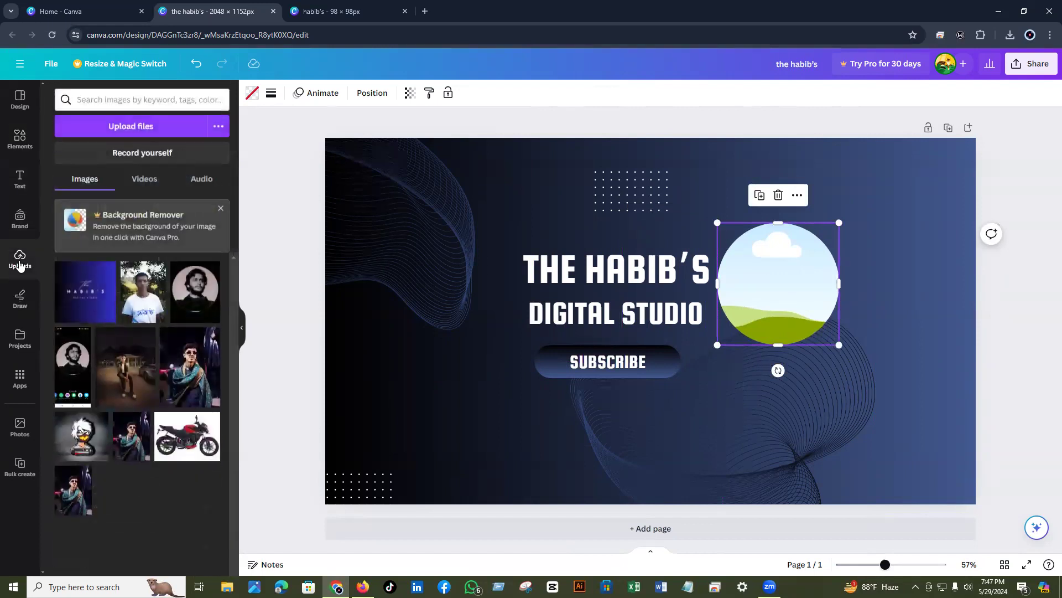
pyautogui.click(87, 310)
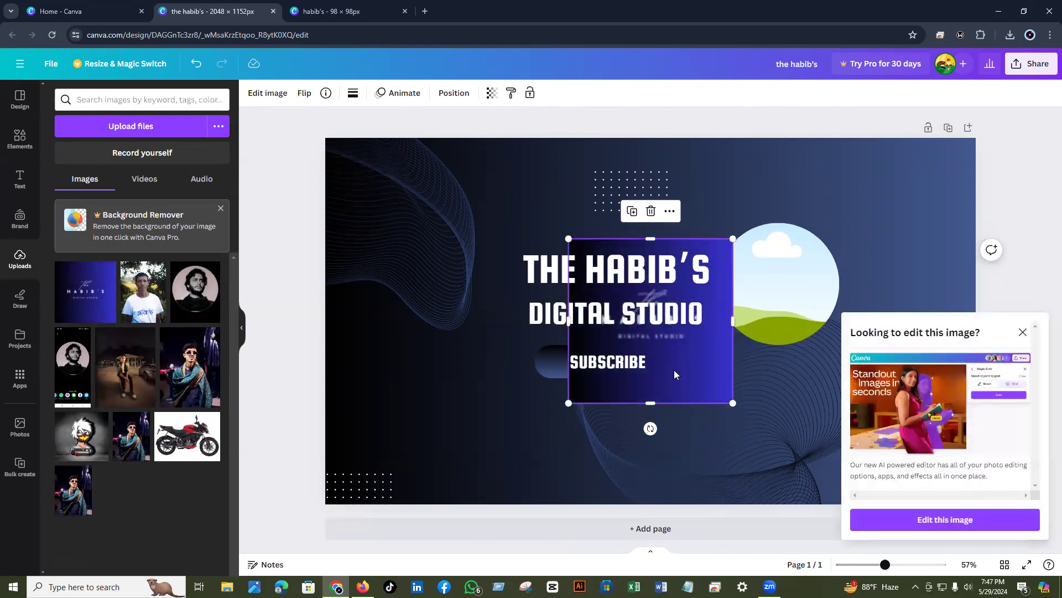
pyautogui.moveTo(681, 378); pyautogui.dragTo(800, 295)
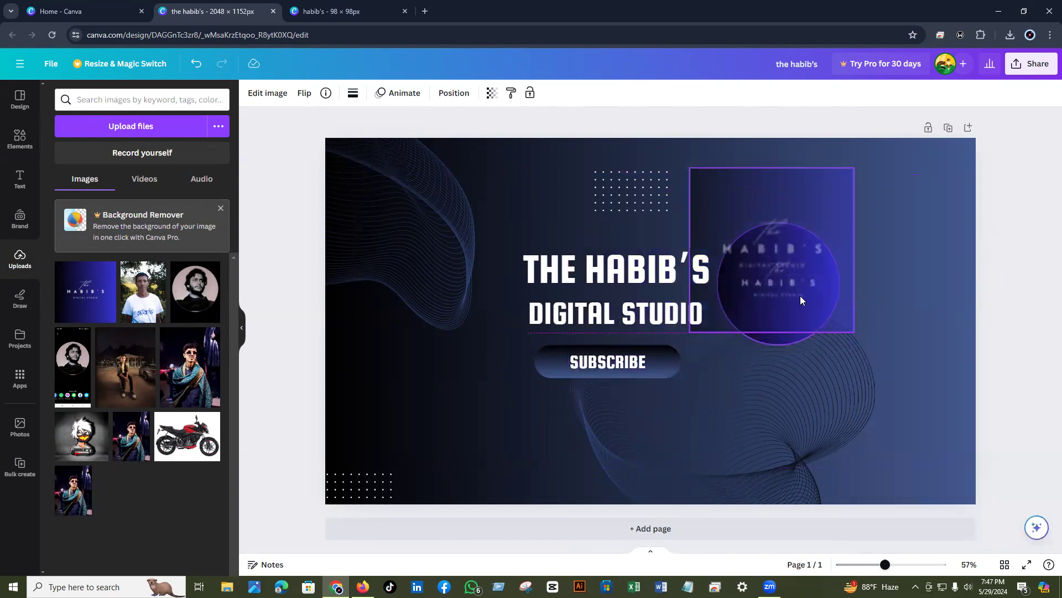
pyautogui.moveTo(800, 295); pyautogui.dragTo(800, 295)
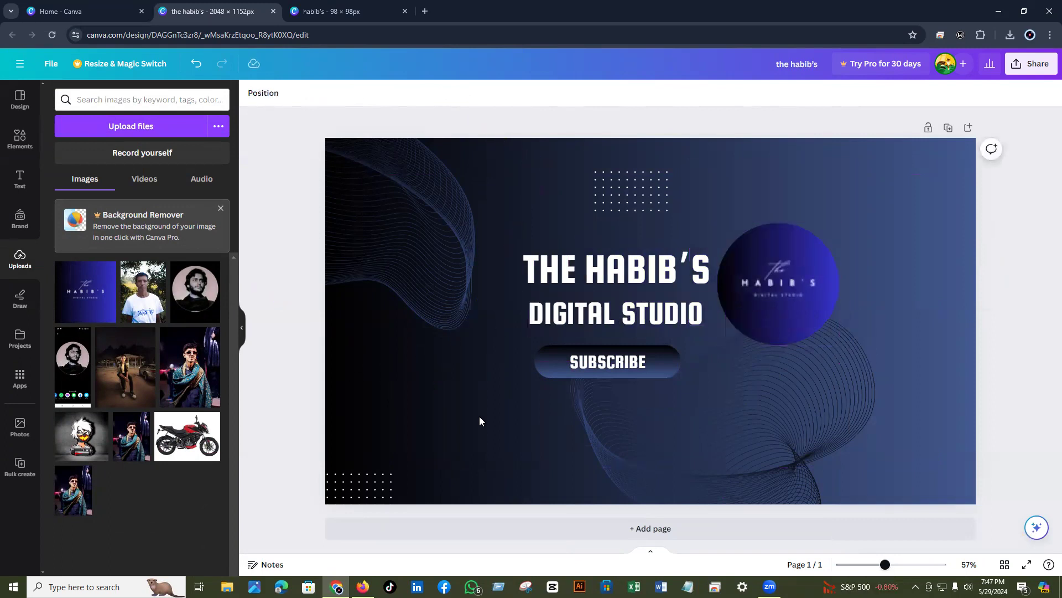
# - Change the banner background to the photo colour blue #2e2db3
pyautogui.click(499, 423)
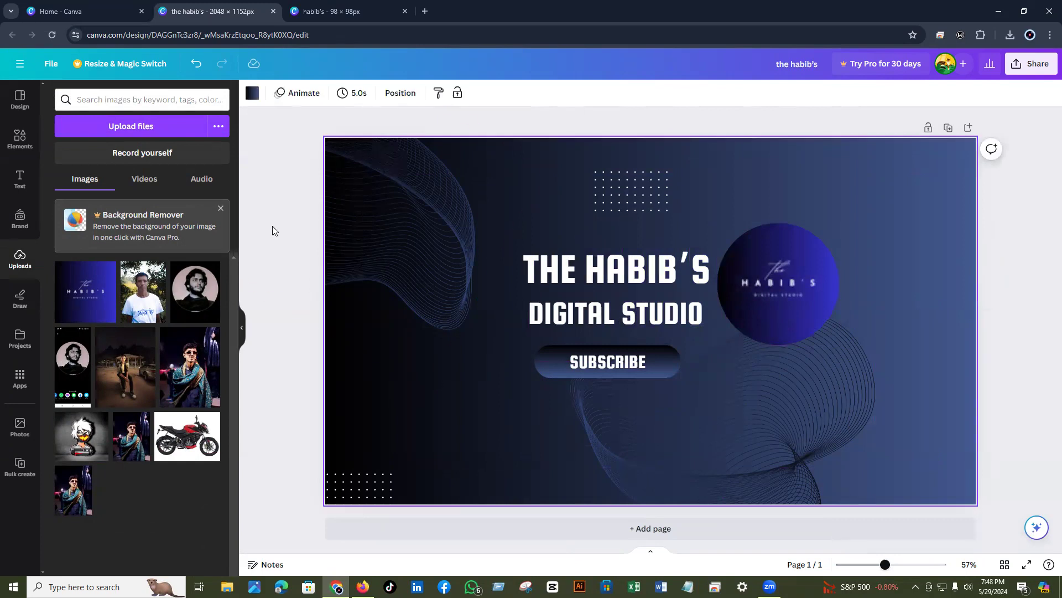
pyautogui.click(253, 94)
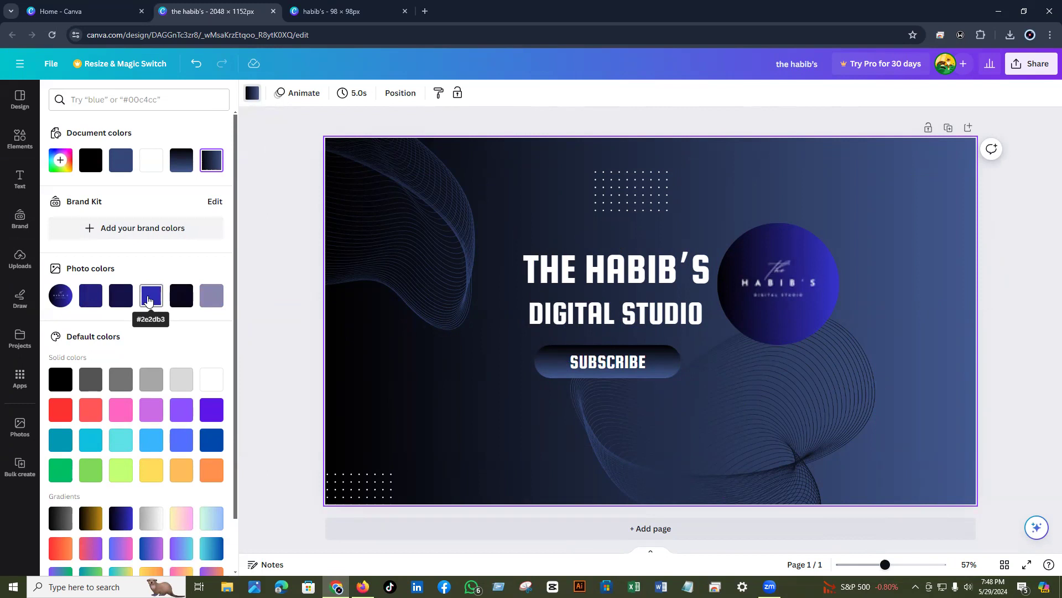
pyautogui.click(148, 301)
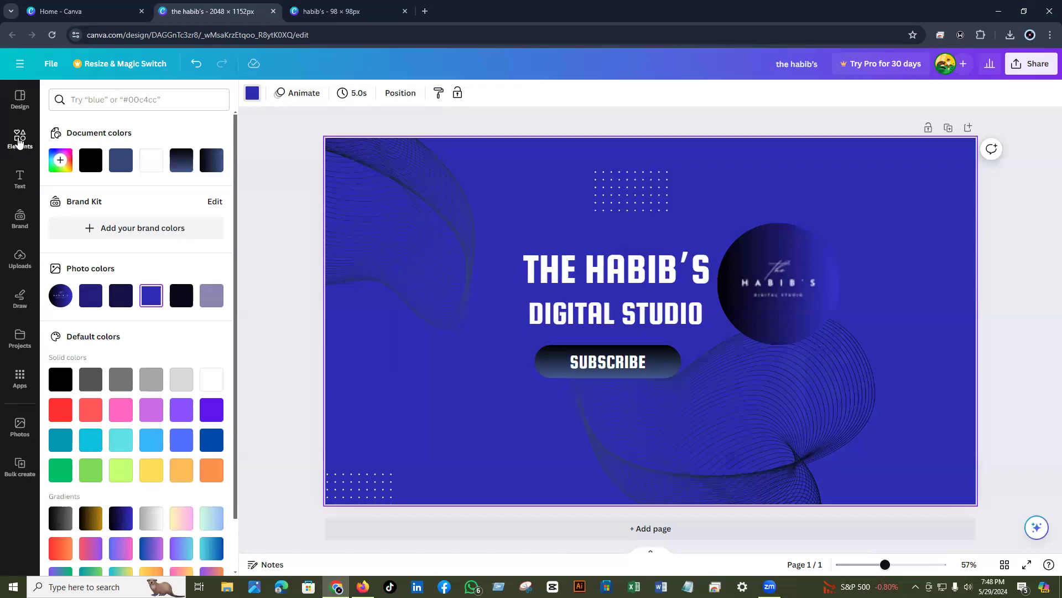
pyautogui.click(18, 142)
pyautogui.click(19, 142)
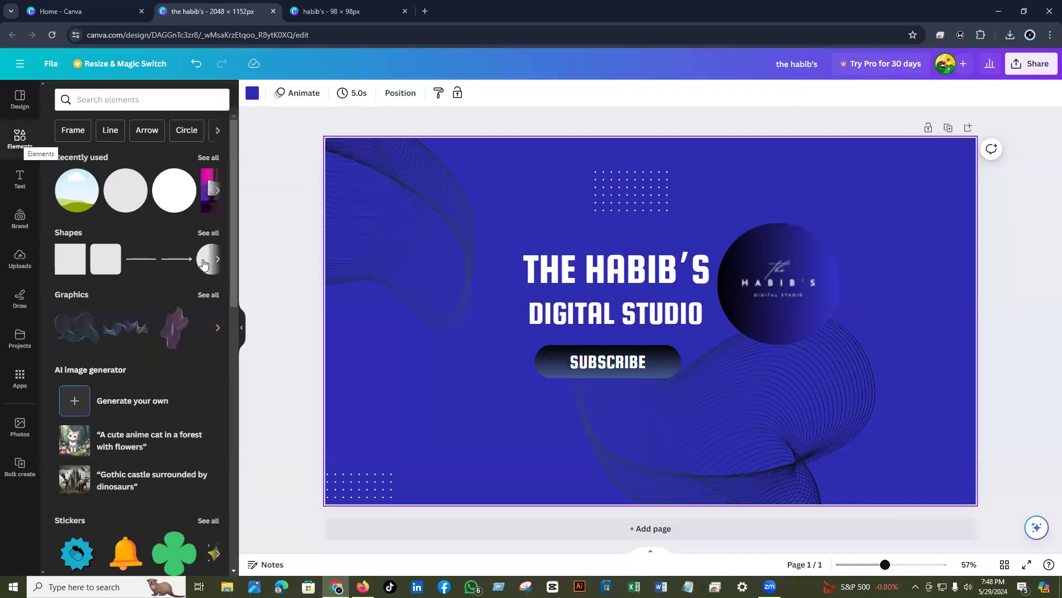
# - Add a circle shape about 401 px wide over the logo circle and colour it white
pyautogui.click(203, 263)
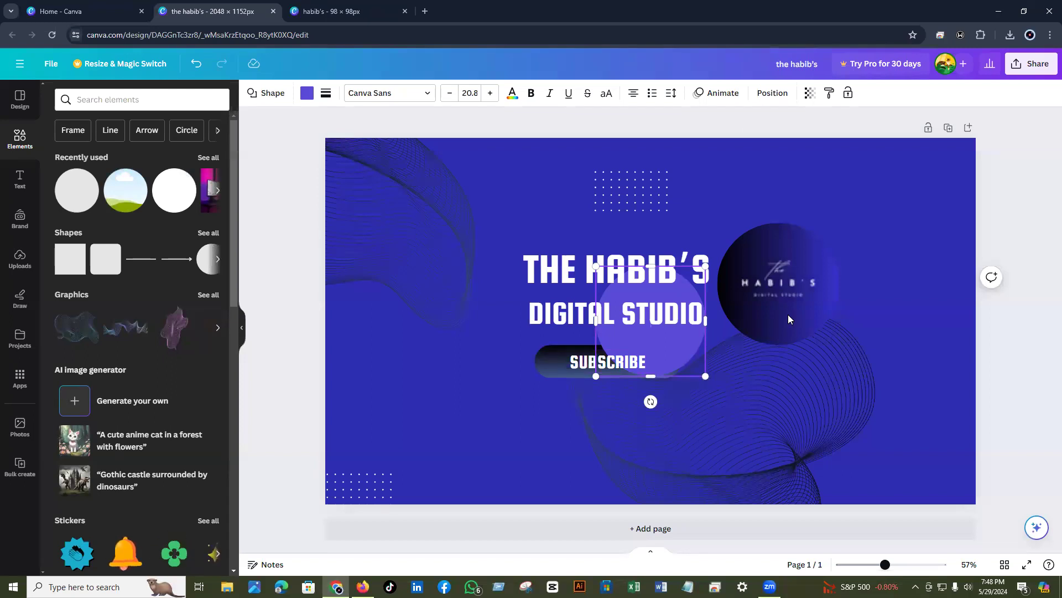
pyautogui.moveTo(671, 329); pyautogui.dragTo(788, 316)
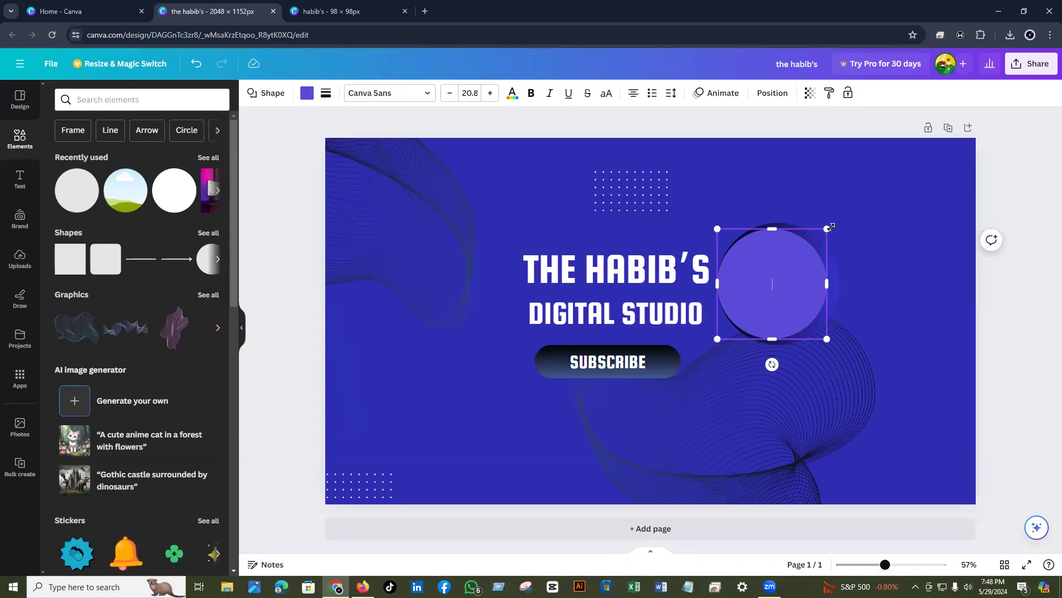
pyautogui.moveTo(826, 229); pyautogui.dragTo(841, 209)
pyautogui.moveTo(788, 288); pyautogui.dragTo(786, 289)
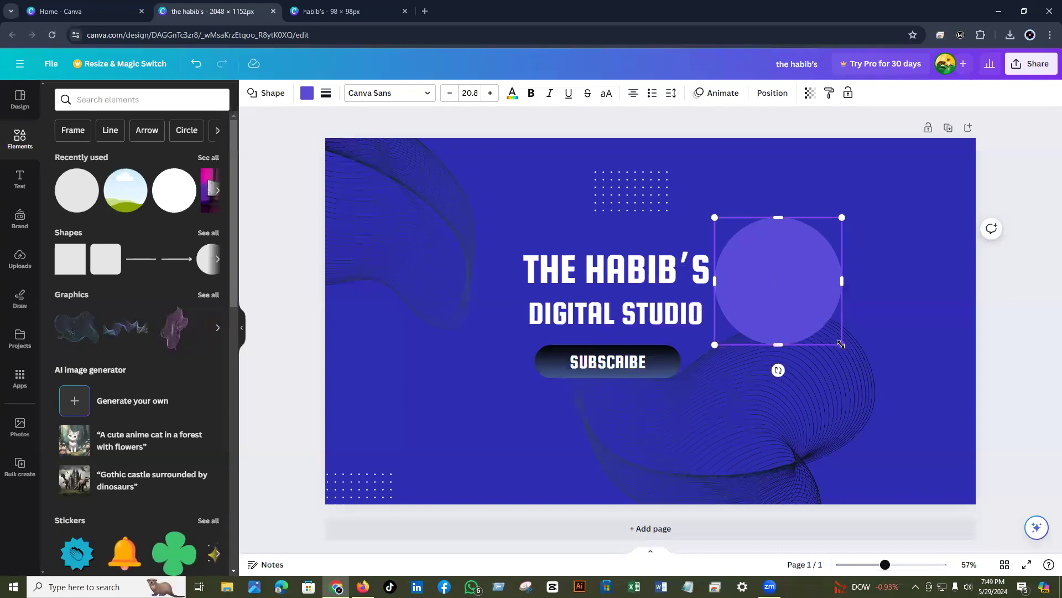
pyautogui.moveTo(845, 345); pyautogui.dragTo(850, 350)
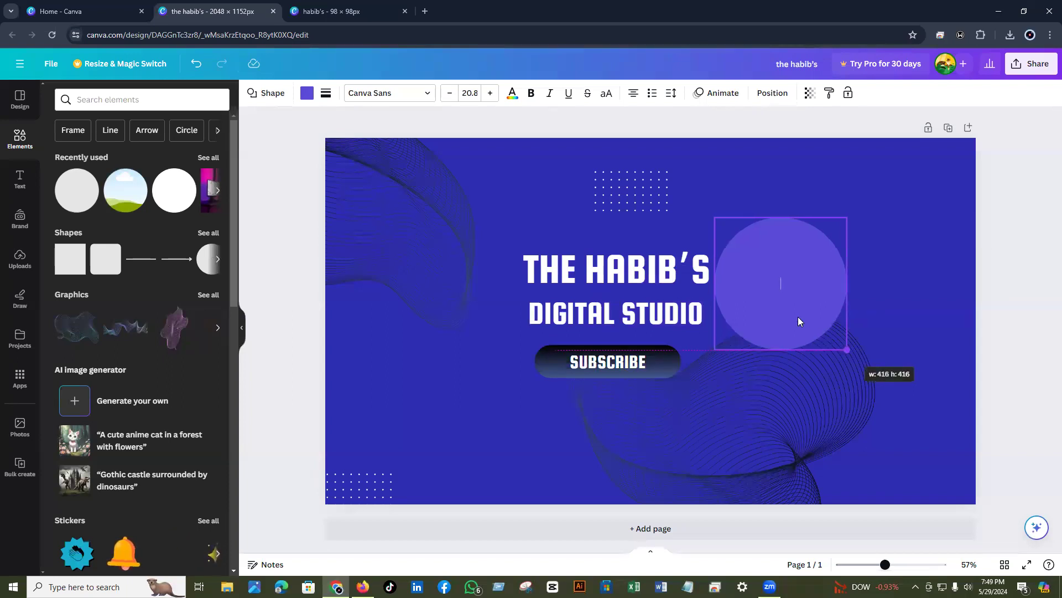
pyautogui.moveTo(787, 287); pyautogui.dragTo(783, 310)
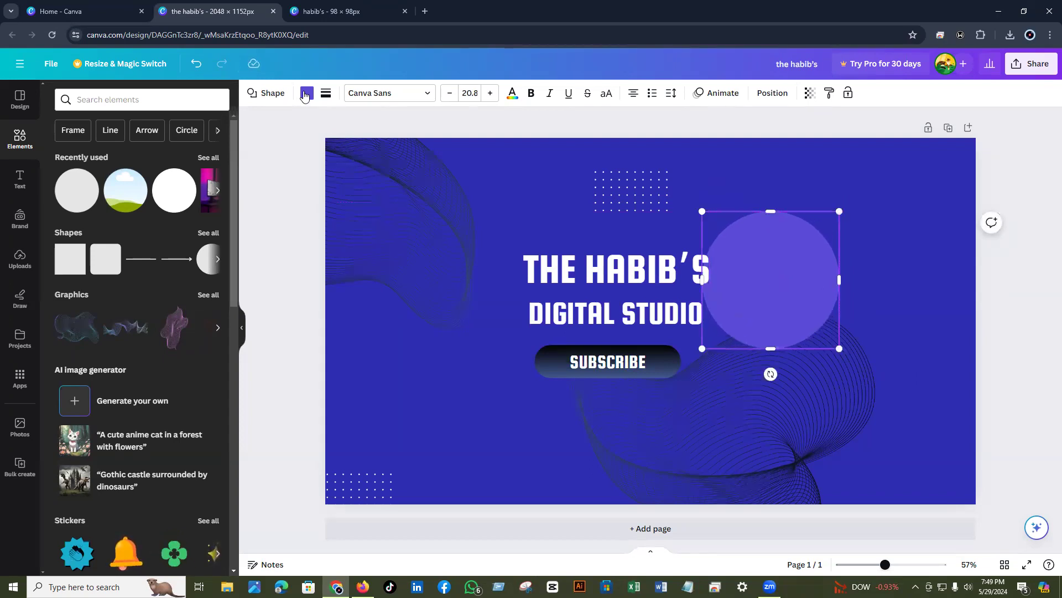
pyautogui.click(304, 94)
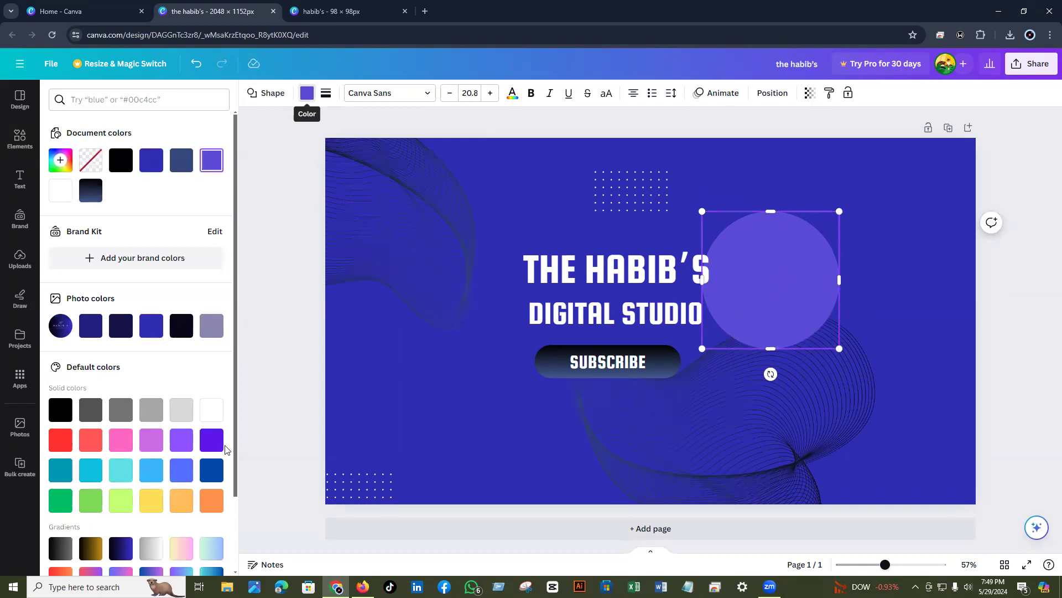
pyautogui.click(208, 412)
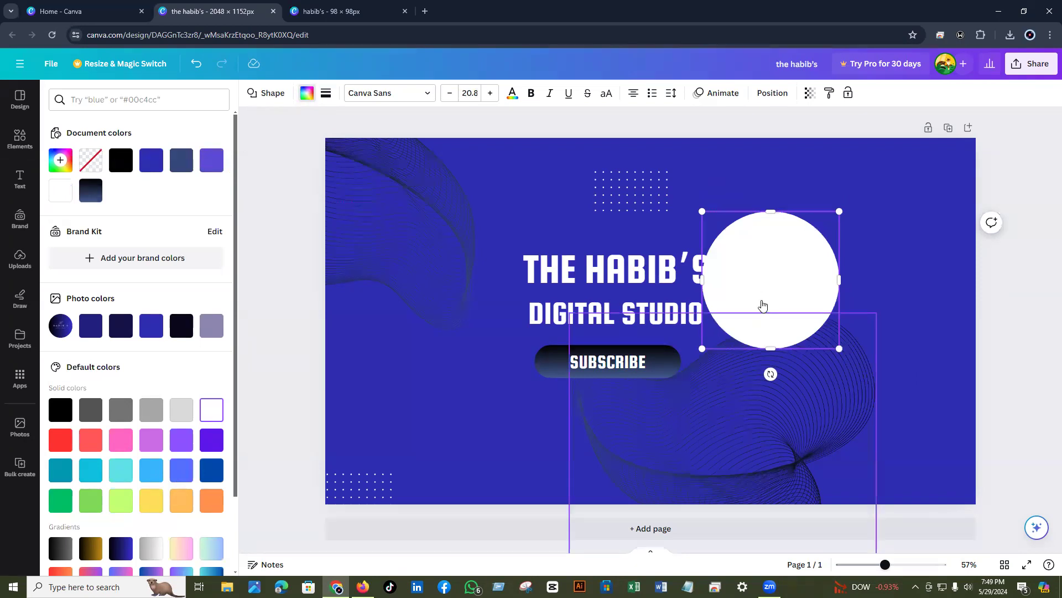
# - Send the white circle behind the logo and offset it right and down
pyautogui.rightClick(788, 254)
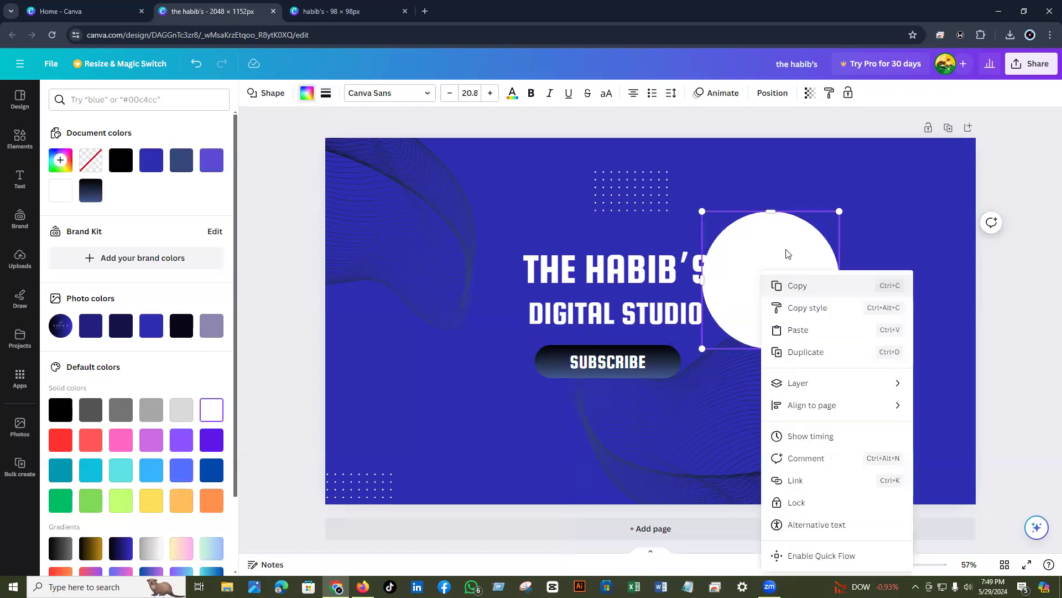
pyautogui.press('Down')
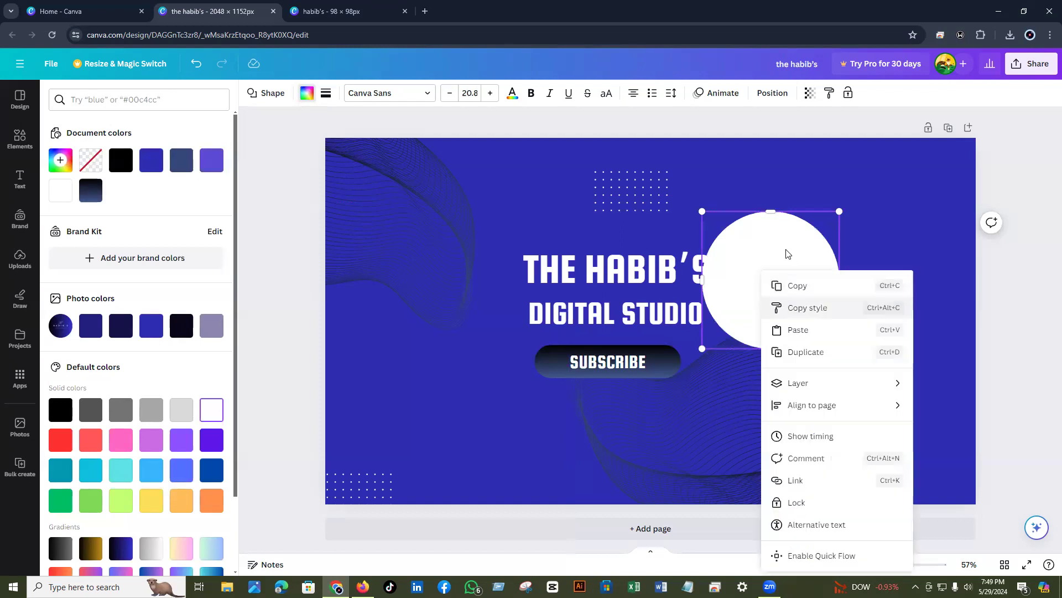
pyautogui.rightClick(795, 387)
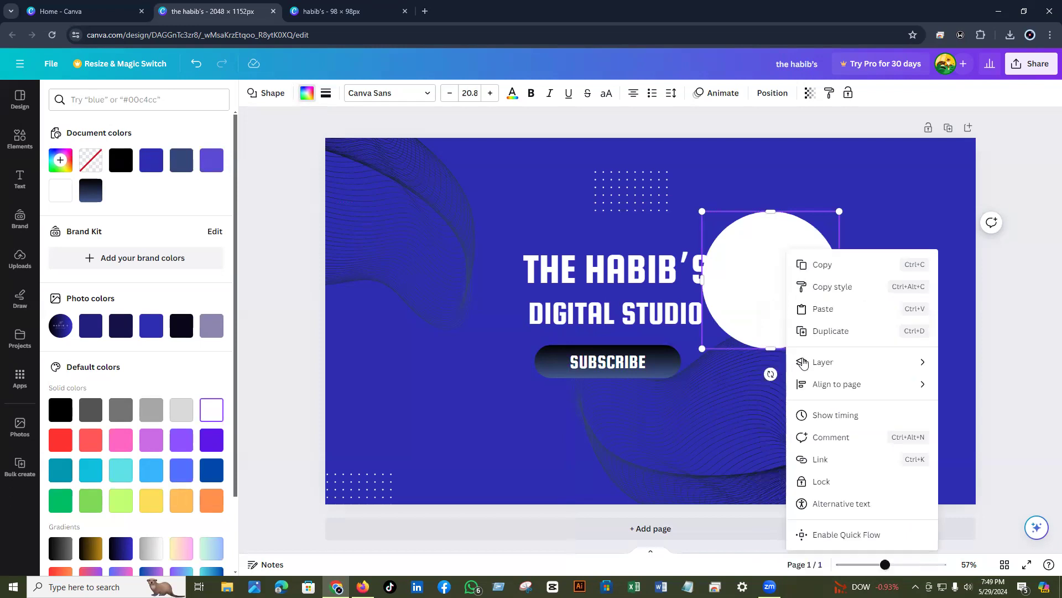
pyautogui.press('Right')
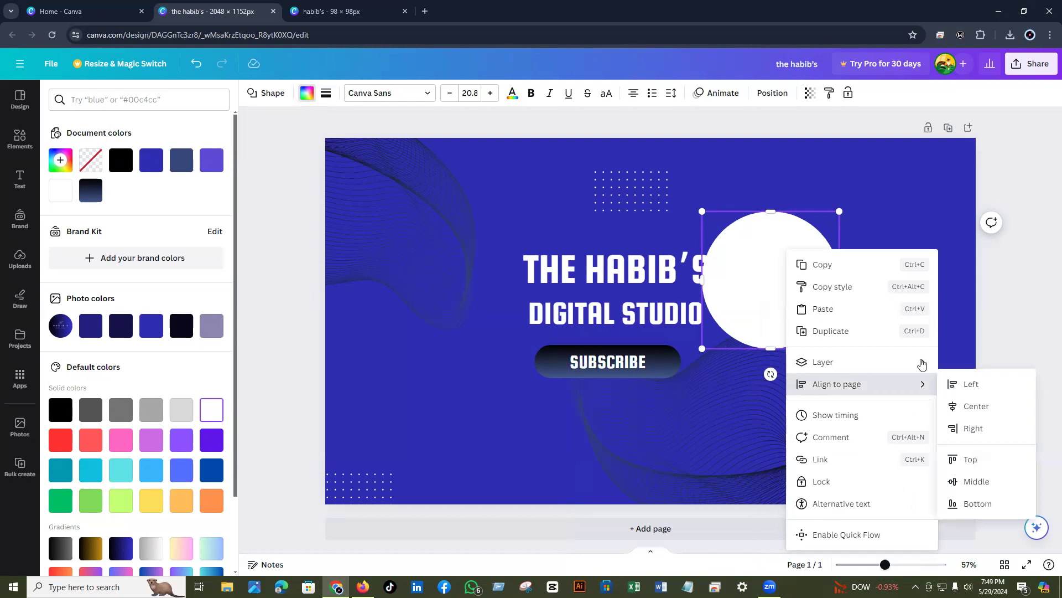
pyautogui.moveTo(921, 364)
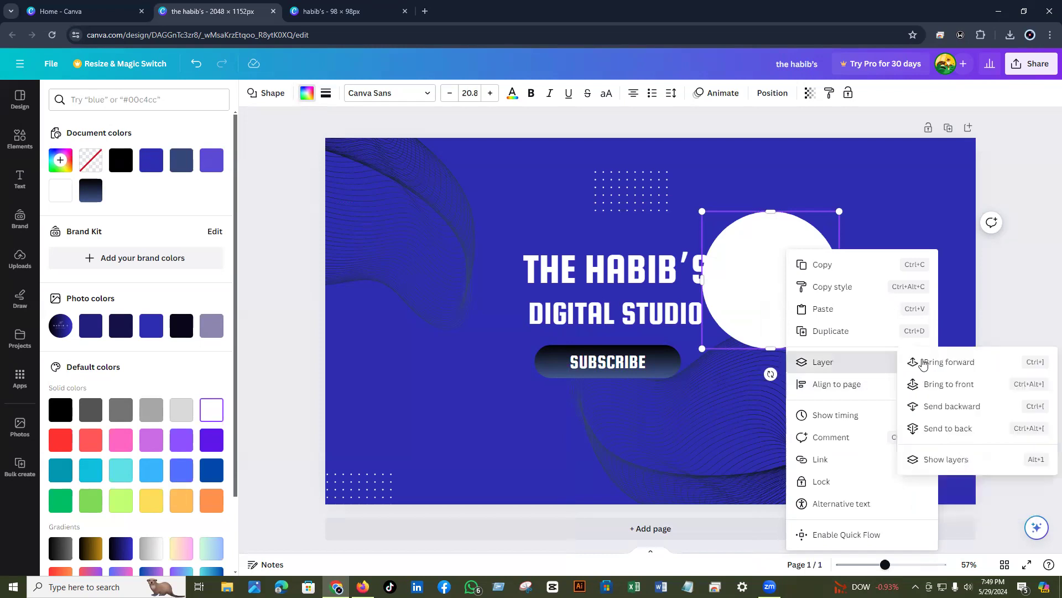
pyautogui.press('Right')
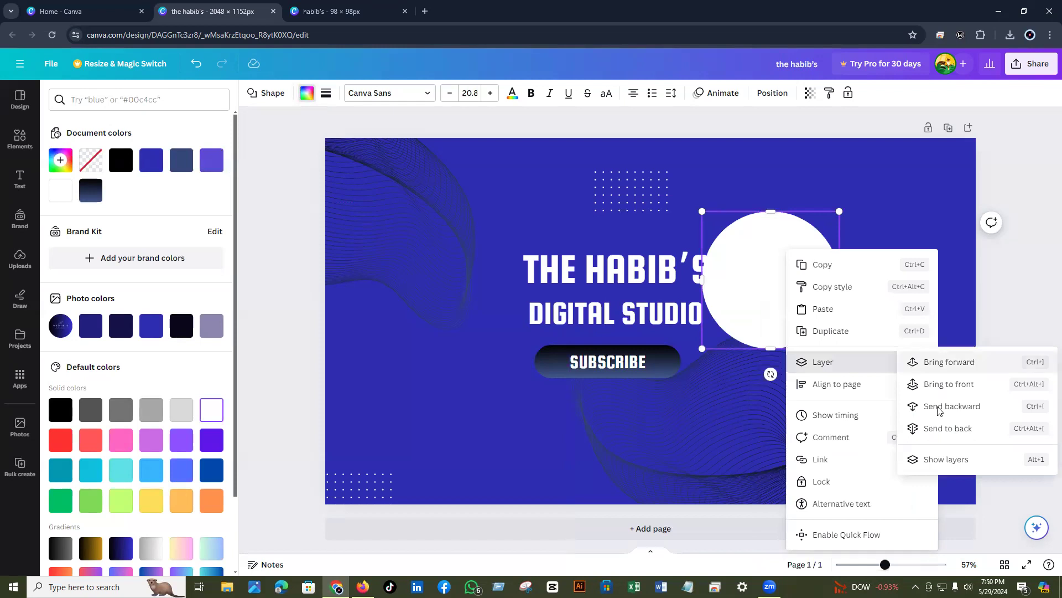
pyautogui.press('Down')
pyautogui.press('Down')
pyautogui.press('Return')
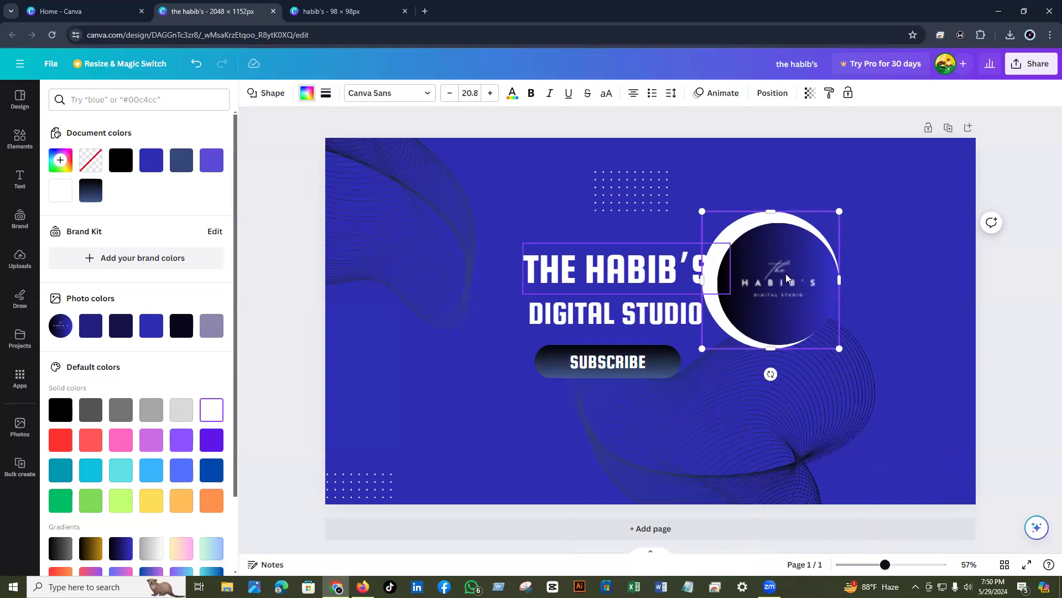
pyautogui.moveTo(786, 273); pyautogui.dragTo(843, 275)
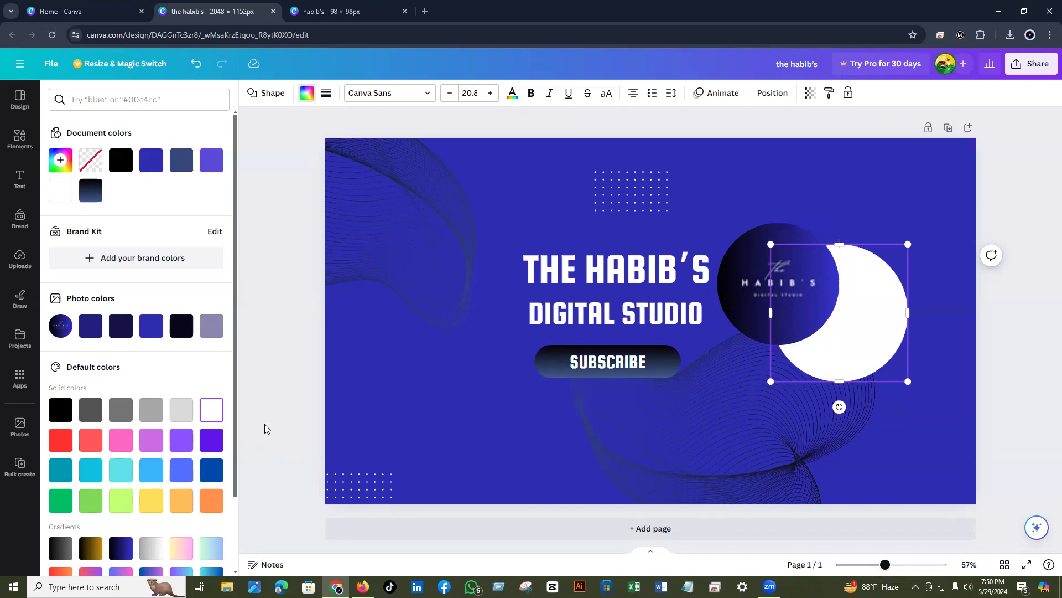
# - Centre the white circle behind the logo, nudging it up until the ring is even
pyautogui.press('Escape')
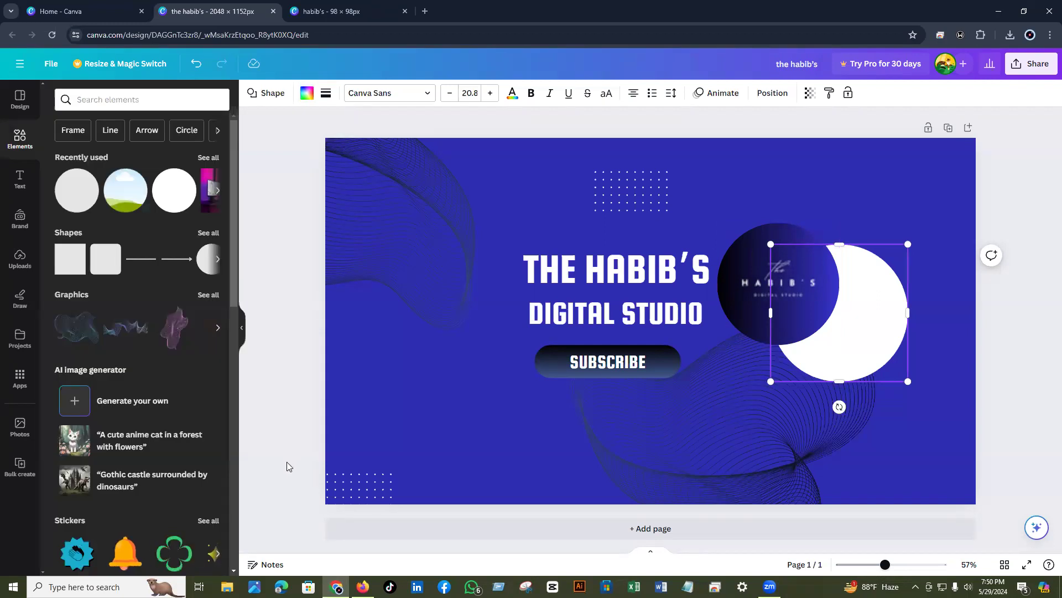
pyautogui.click(287, 461)
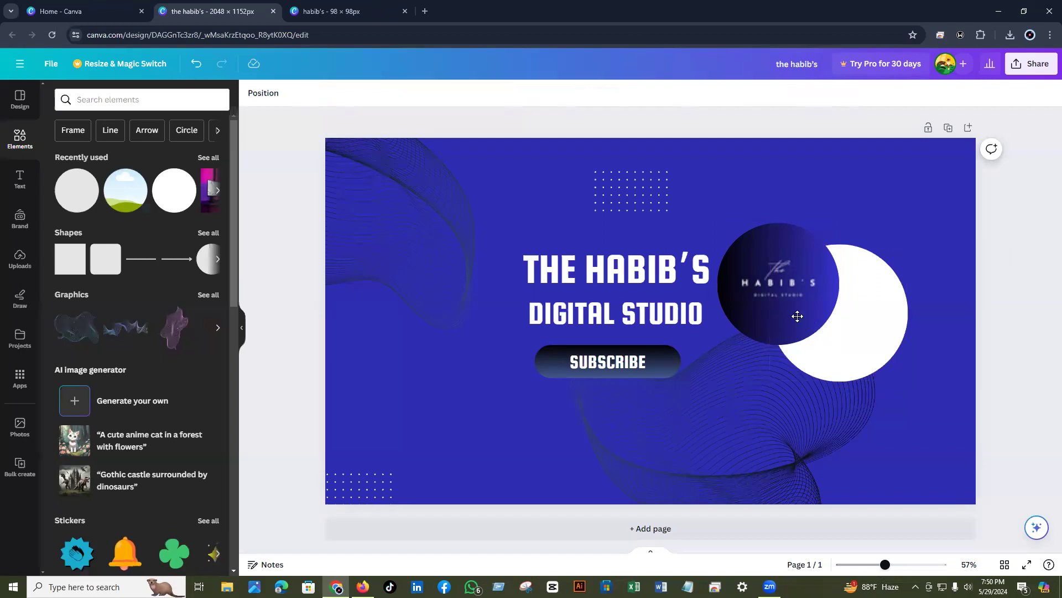
pyautogui.click(774, 303)
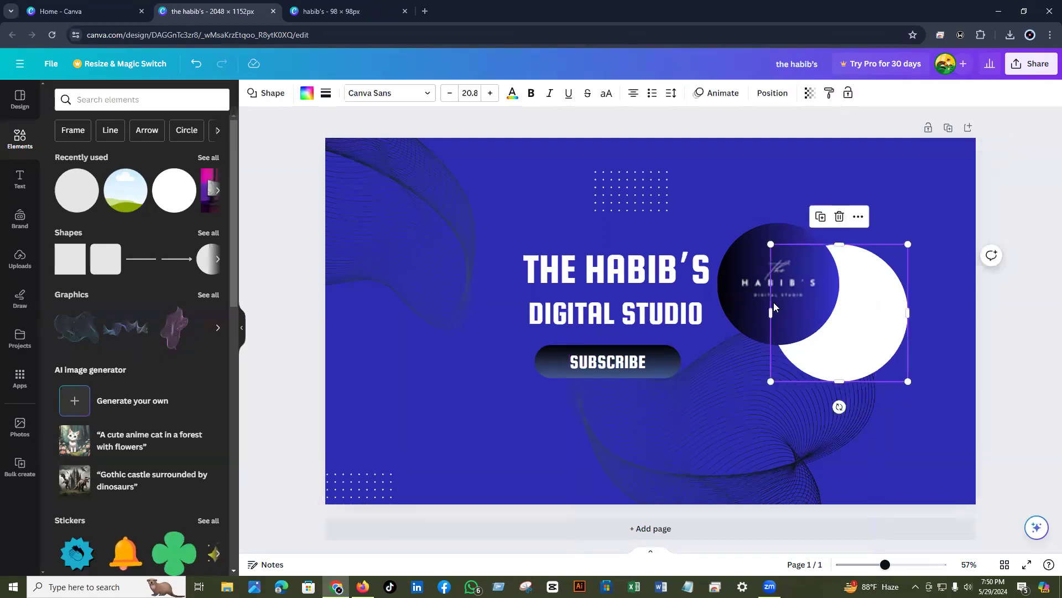
pyautogui.moveTo(773, 303); pyautogui.dragTo(704, 258)
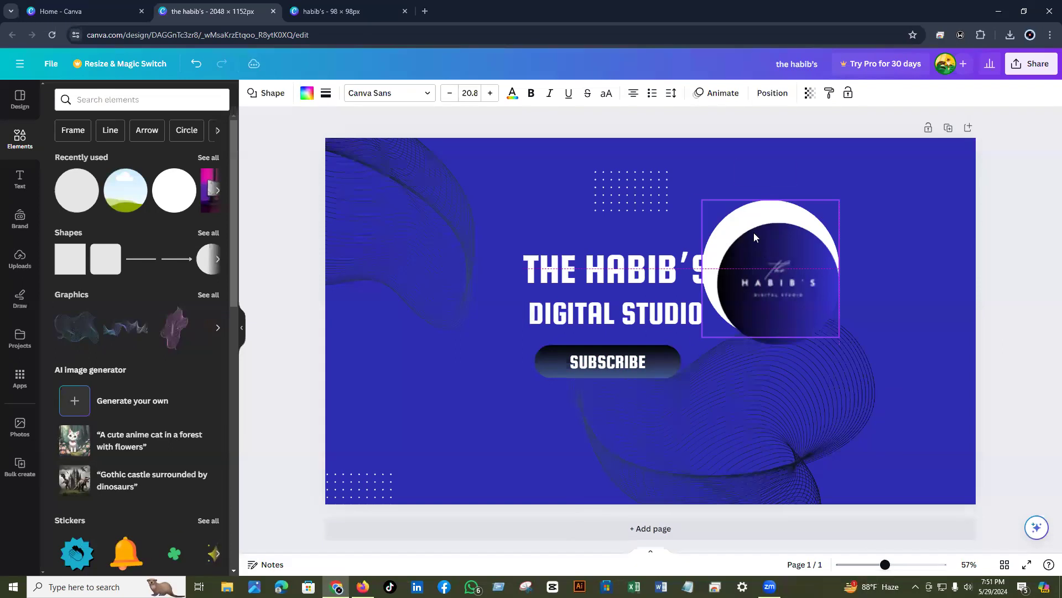
pyautogui.moveTo(753, 233); pyautogui.dragTo(749, 232)
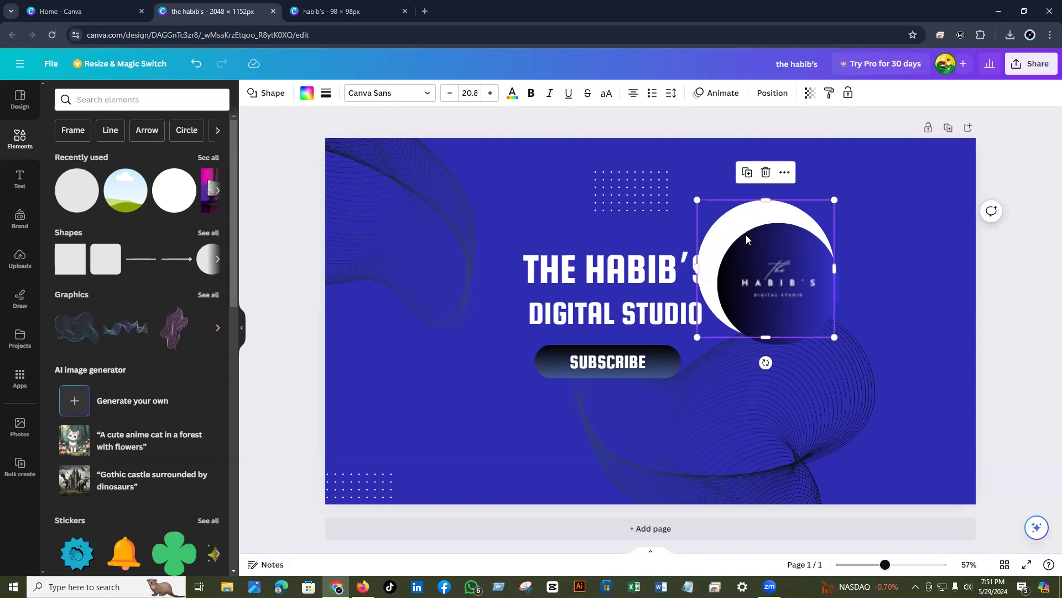
pyautogui.moveTo(746, 239); pyautogui.dragTo(772, 237)
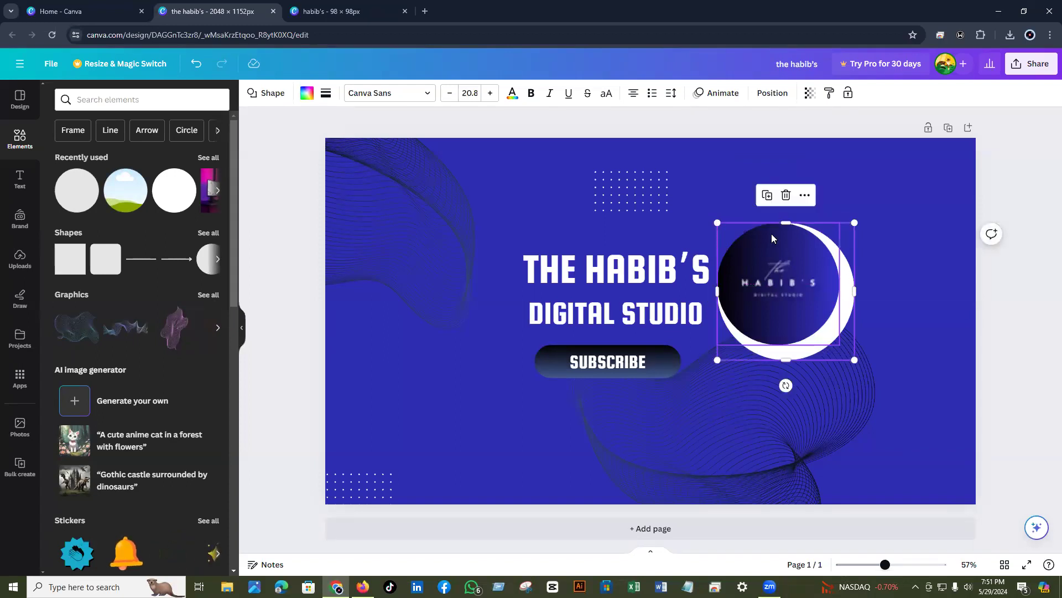
pyautogui.press('Escape')
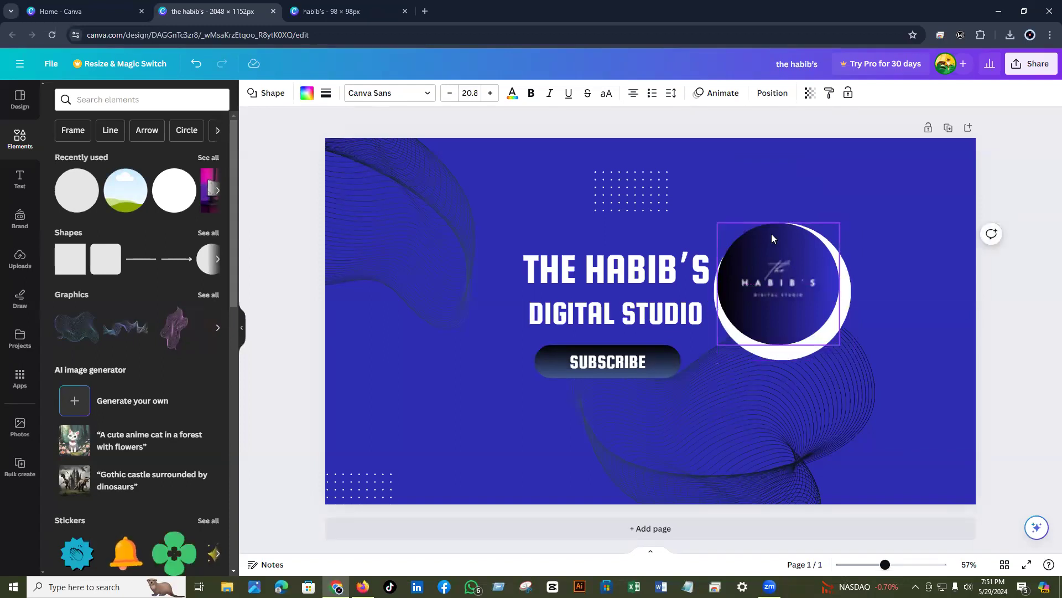
pyautogui.click(772, 238)
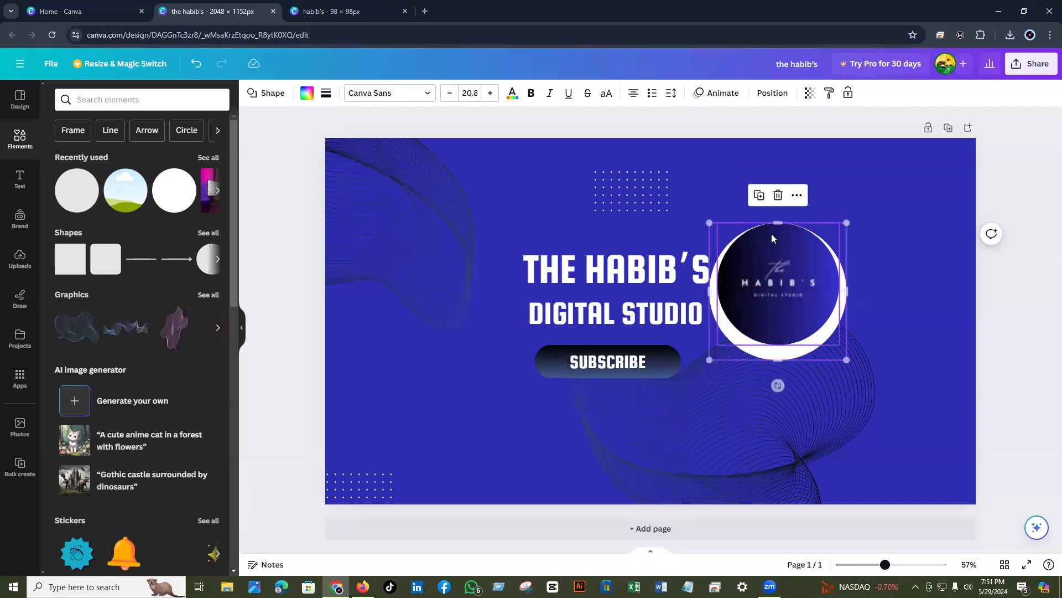
pyautogui.hotkey('shift', 'Up')
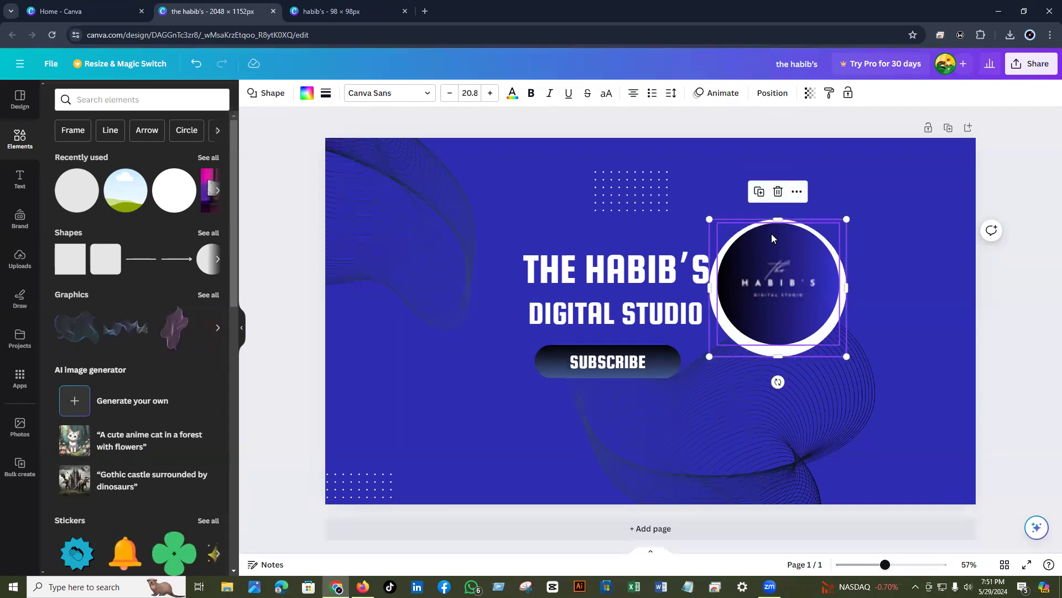
pyautogui.hotkey('shift', 'Up')
pyautogui.hotkey('shift', 'Up')
pyautogui.press('Up')
pyautogui.press('Up')
pyautogui.press('Up')
pyautogui.press('Up')
pyautogui.press('Up')
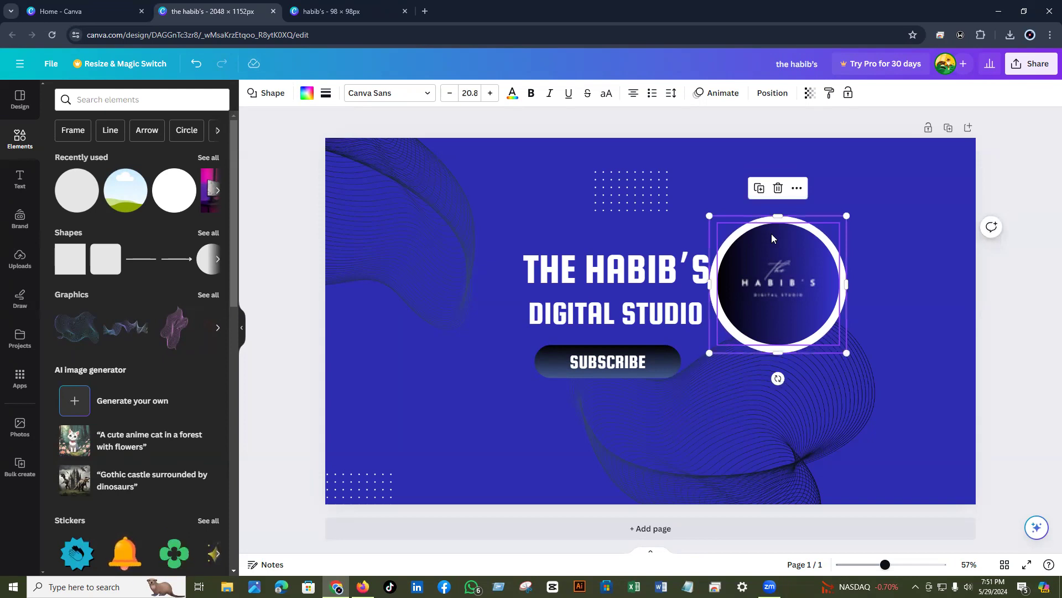
# - Group the logo and its white ring into a single badge
pyautogui.click(709, 178)
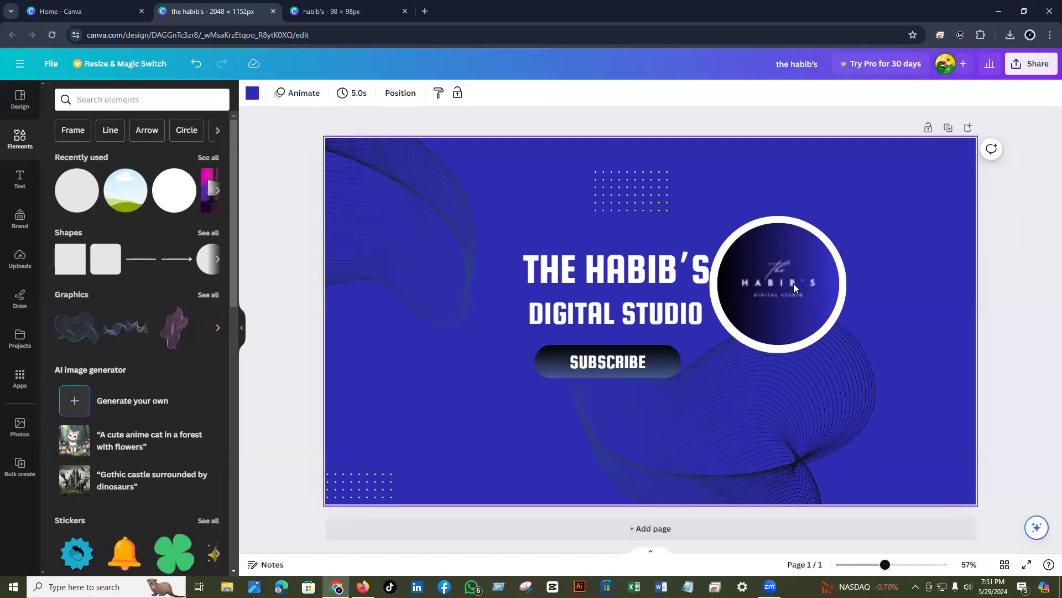
pyautogui.click(758, 313)
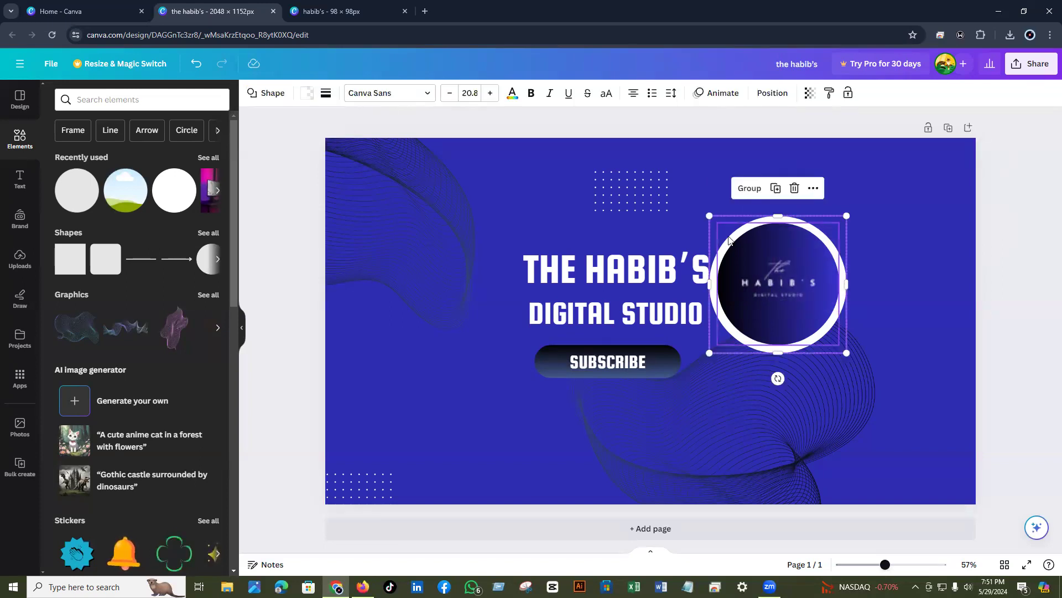
pyautogui.click(746, 189)
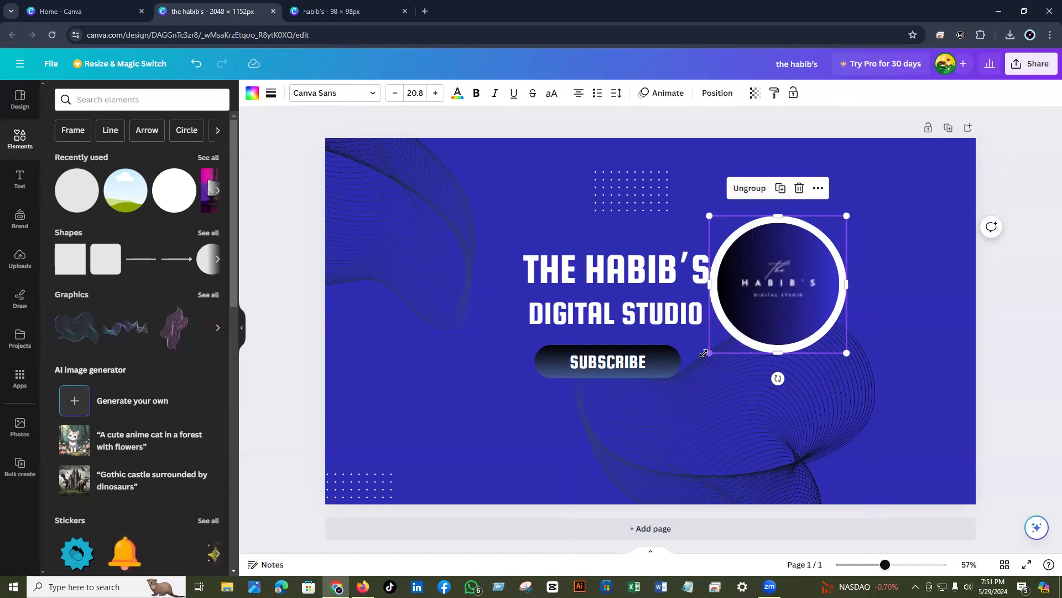
# - Shrink the grouped badge to about 340 px and settle its position beside the title
pyautogui.moveTo(704, 353); pyautogui.dragTo(731, 336)
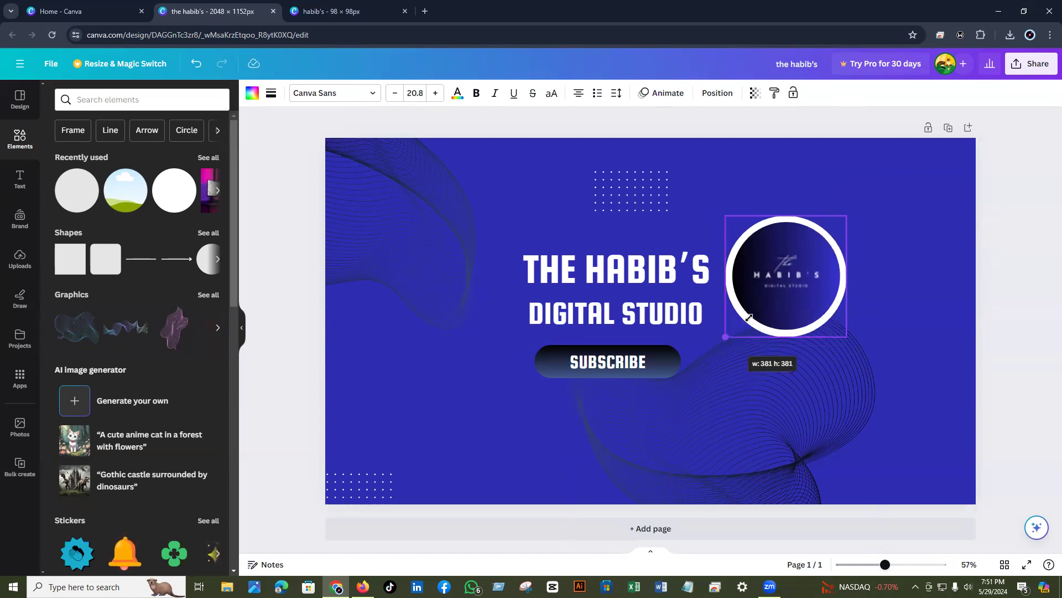
pyautogui.moveTo(749, 318); pyautogui.dragTo(797, 285)
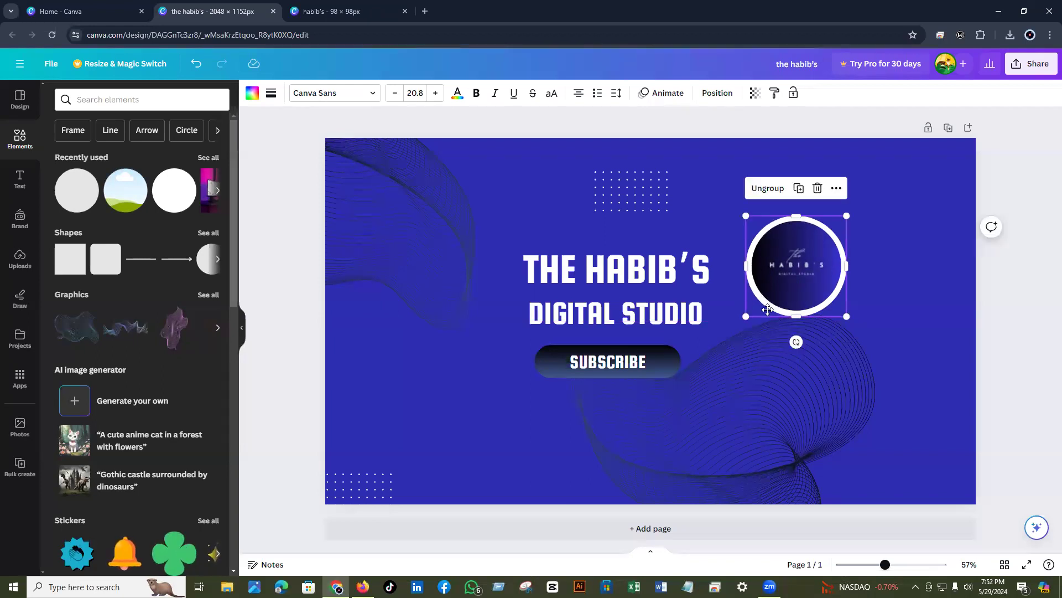
pyautogui.moveTo(767, 310)
pyautogui.mouseDown()
pyautogui.moveTo(759, 317)
pyautogui.moveTo(773, 304)
pyautogui.mouseUp()
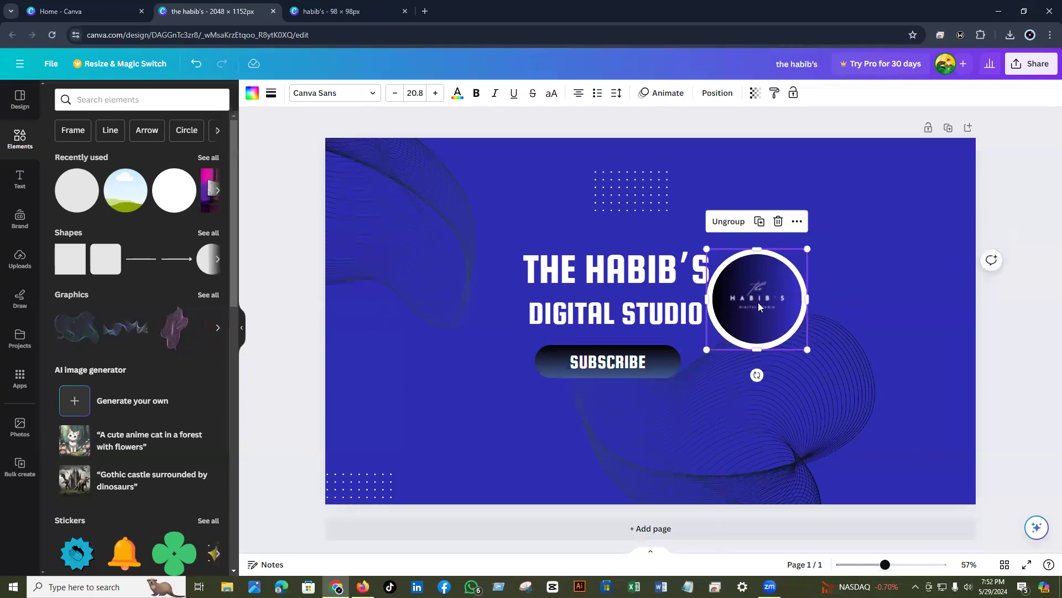
pyautogui.hotkey('ctrl', 'z')
pyautogui.hotkey('ctrl', 'y')
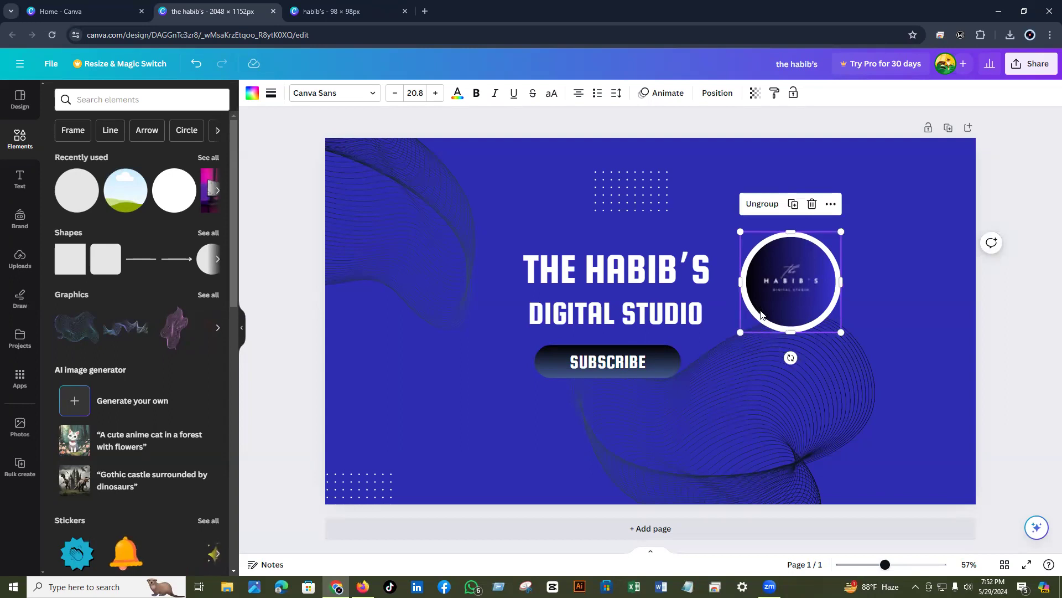
pyautogui.hotkey('ctrl', 'z')
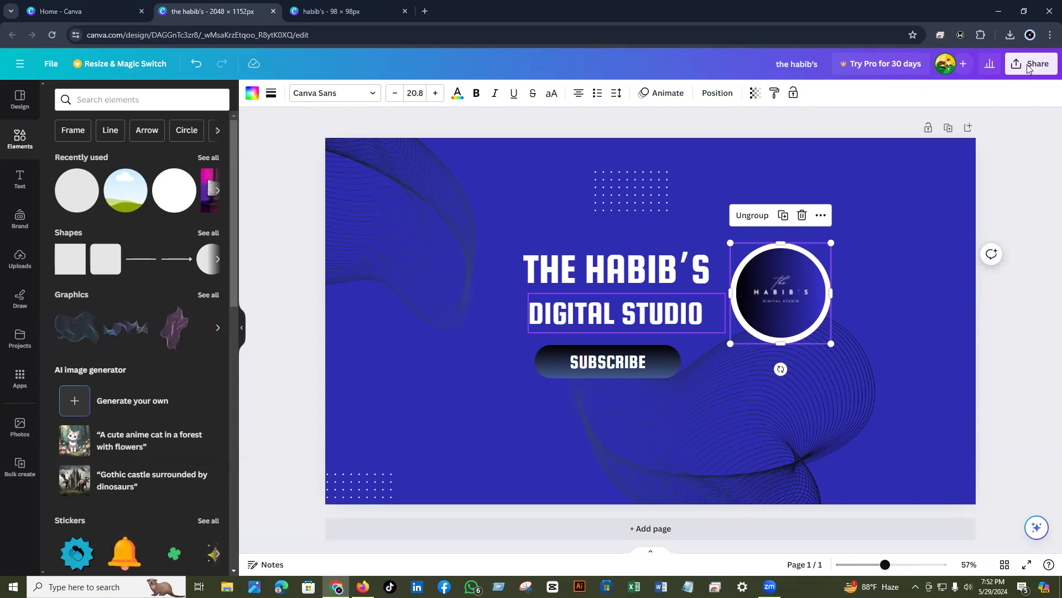
# - Download the banner as a 2,048 × 1,152 px PNG
pyautogui.click(1028, 67)
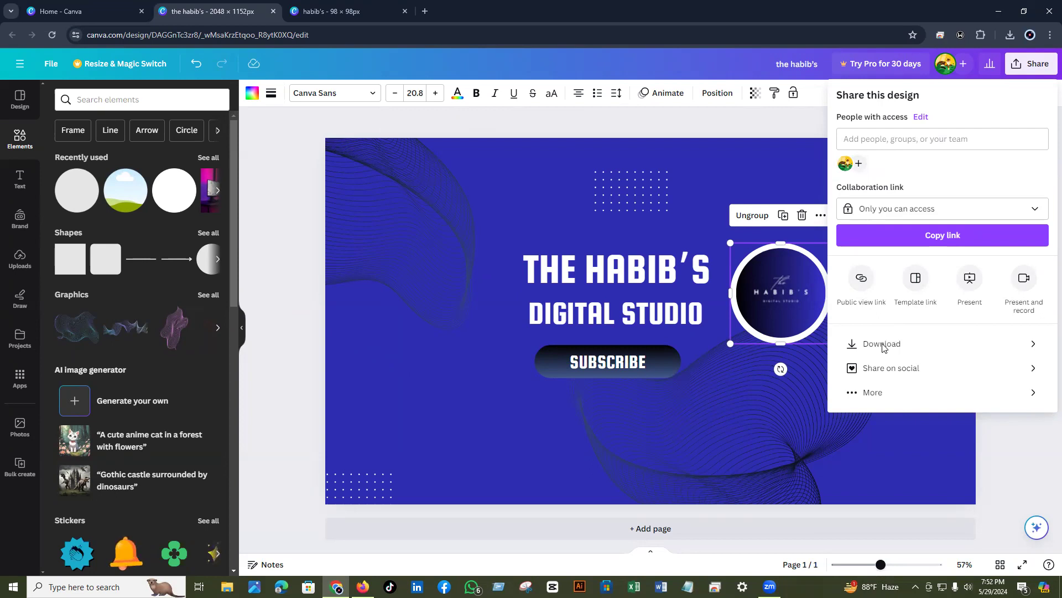
pyautogui.click(883, 344)
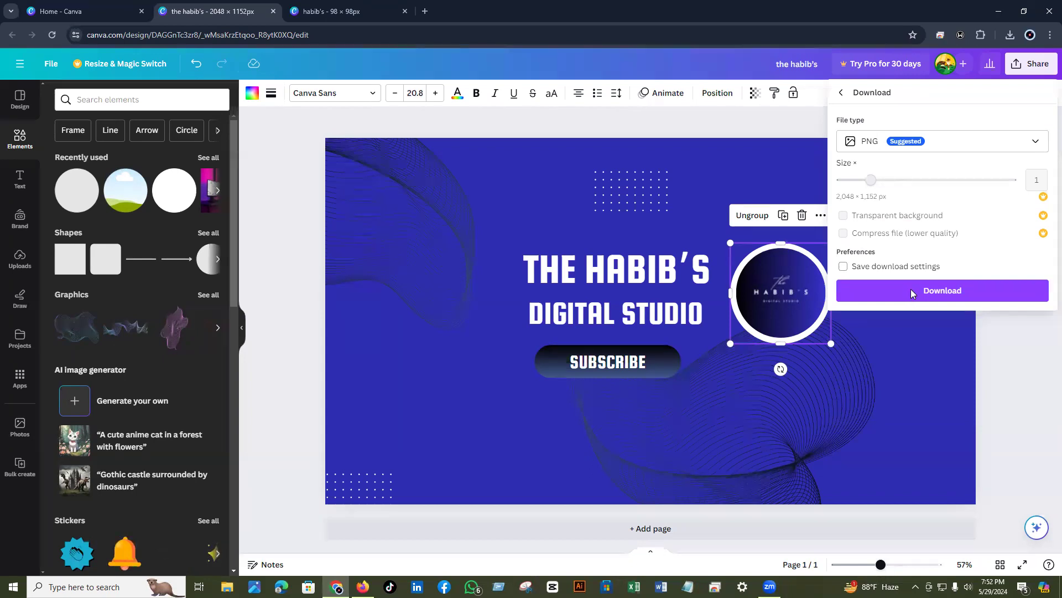
pyautogui.click(910, 288)
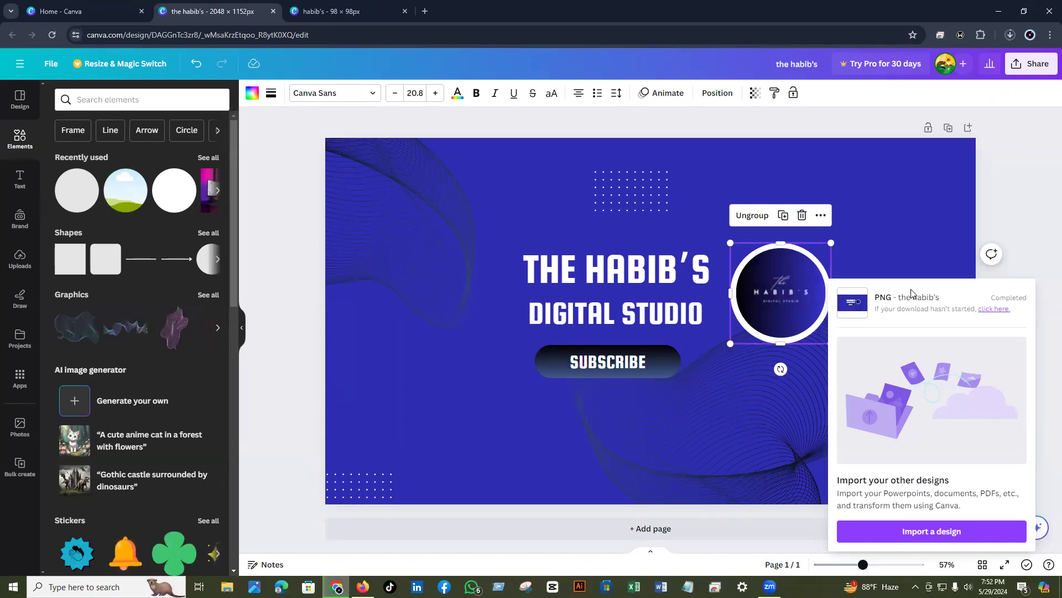
# - From the Canva home page, create a 150 × 150 px custom-size design
pyautogui.click(49, 12)
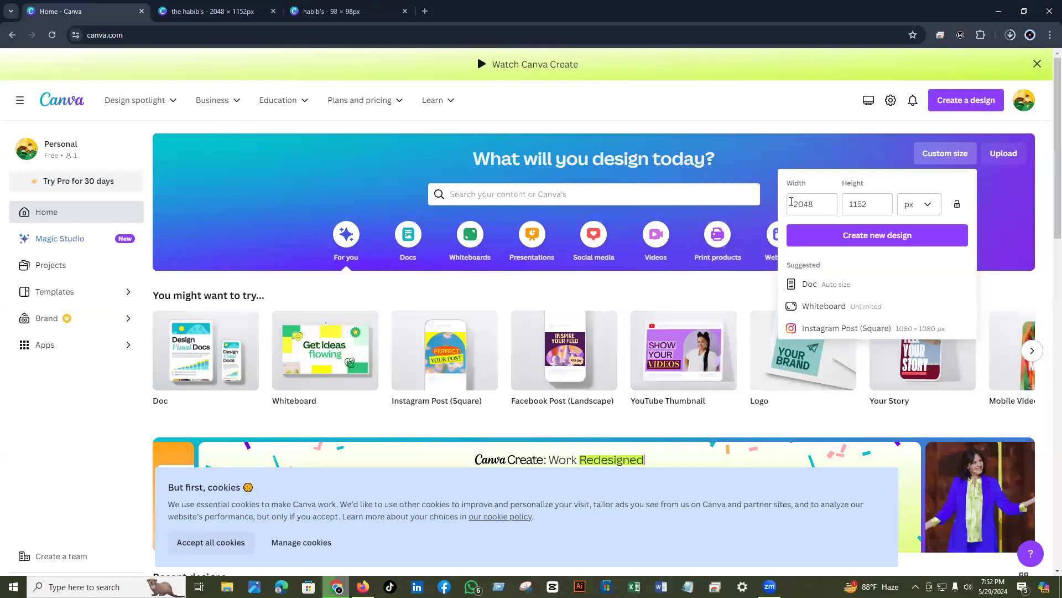
pyautogui.click(792, 203)
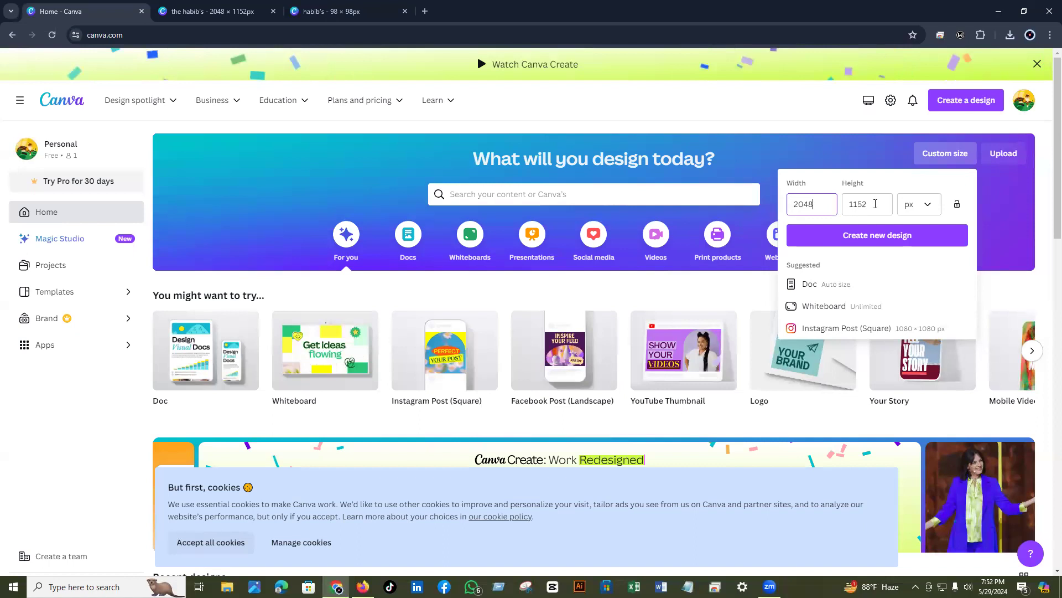
pyautogui.press('BackSpace')
pyautogui.press('BackSpace')
pyautogui.press('BackSpace')
pyautogui.press('BackSpace')
pyautogui.write('150')
pyautogui.click(875, 204)
pyautogui.doubleClick(875, 204)
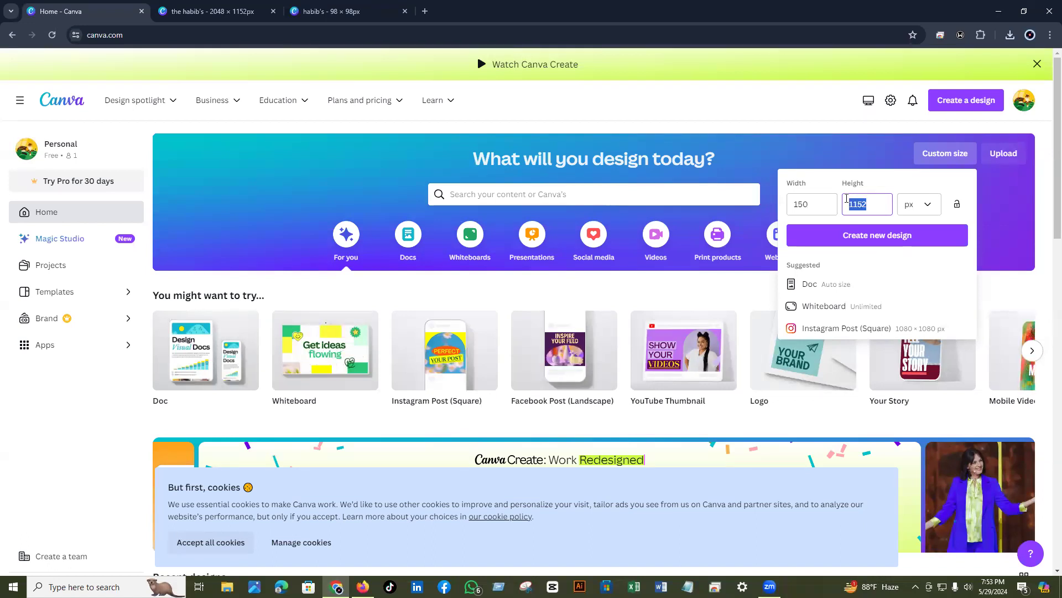
pyautogui.click(846, 197)
pyautogui.write('150')
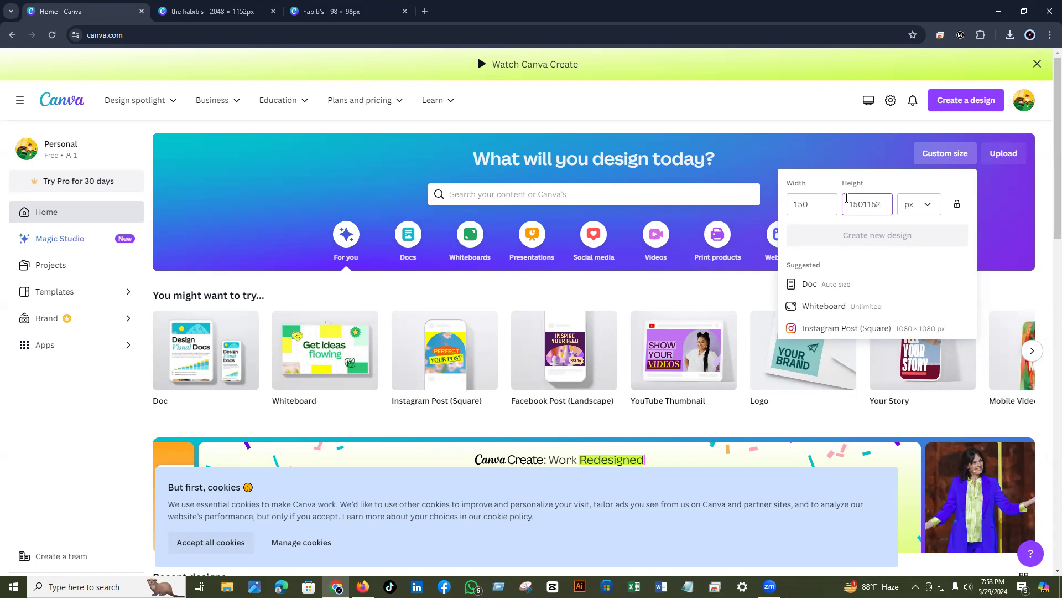
pyautogui.hotkey('shift', 'Right')
pyautogui.hotkey('shift', 'Right')
pyautogui.hotkey('shift', 'Right')
pyautogui.hotkey('shift', 'Right')
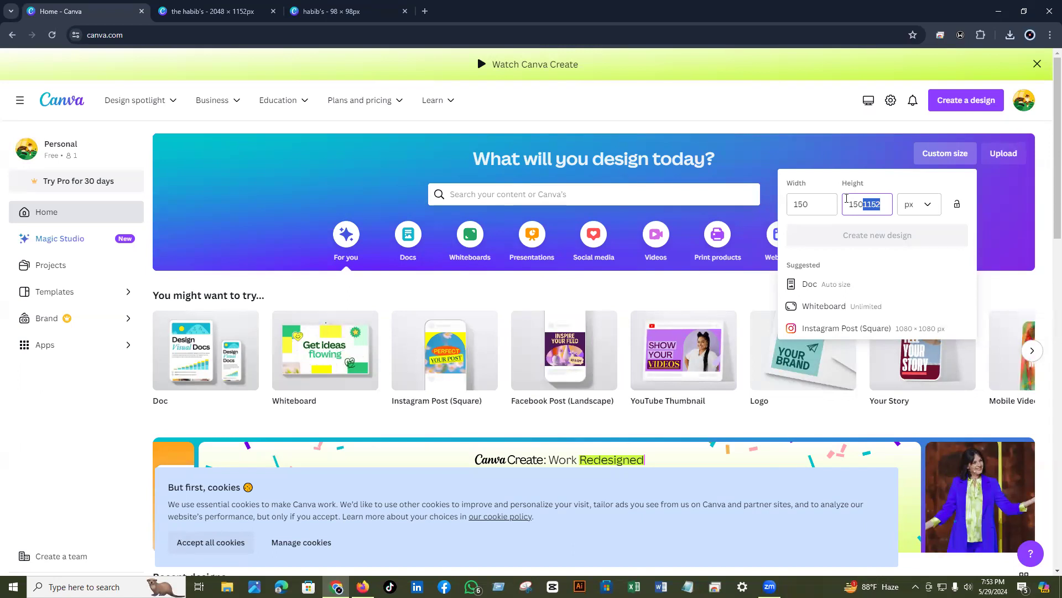
pyautogui.press('Delete')
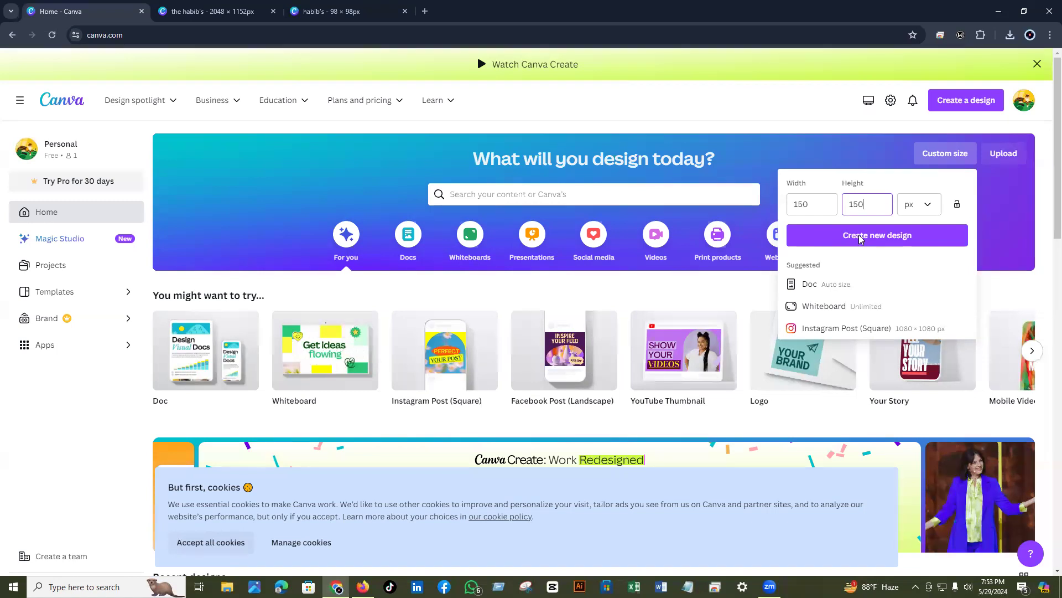
pyautogui.click(860, 238)
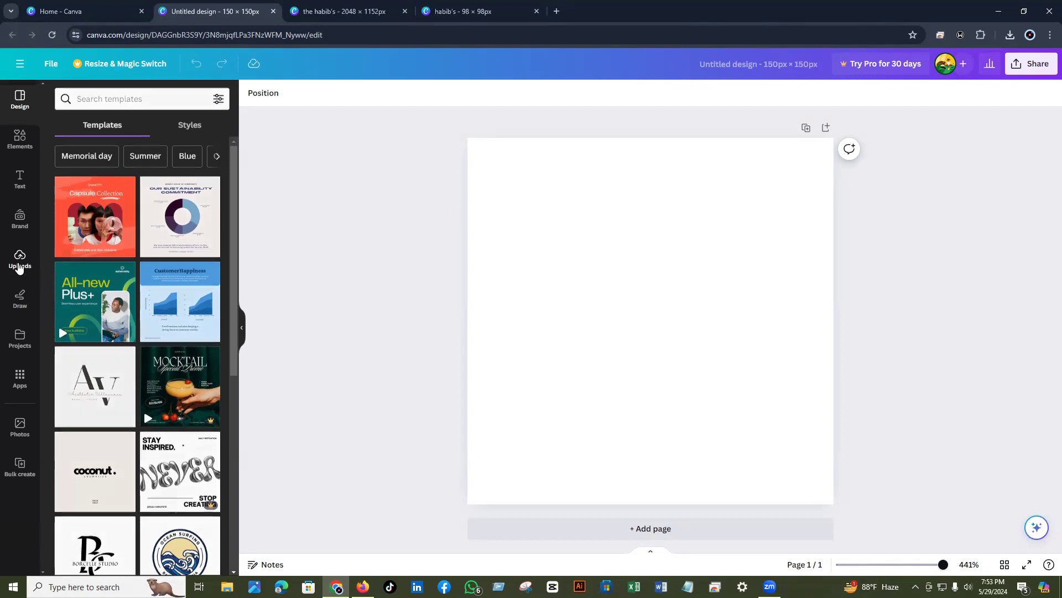
# - Insert the uploaded Habib's logo and set its transparency to 81
pyautogui.click(18, 268)
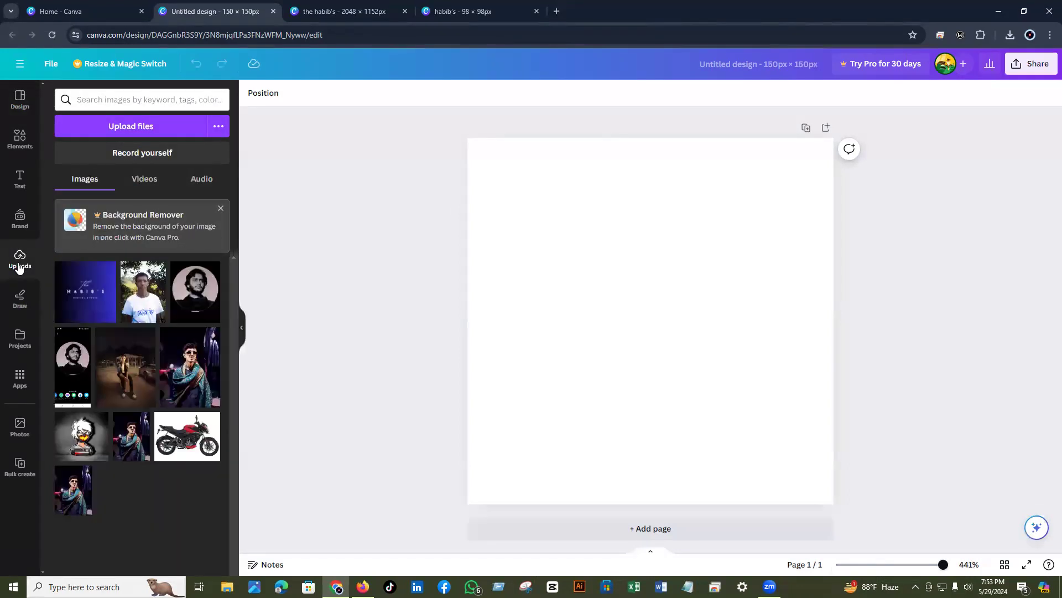
pyautogui.click(84, 311)
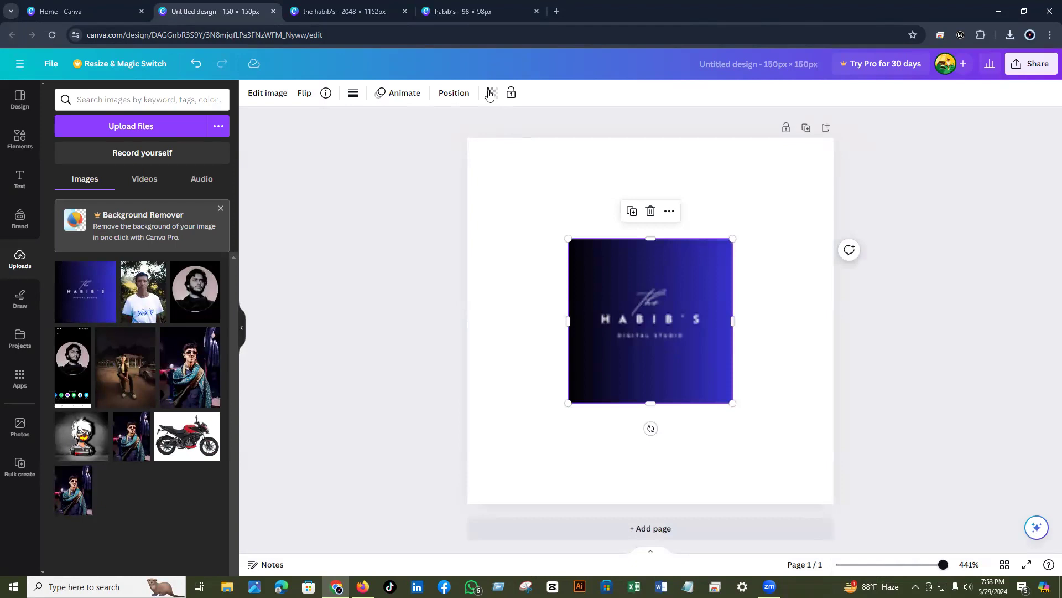
pyautogui.click(489, 94)
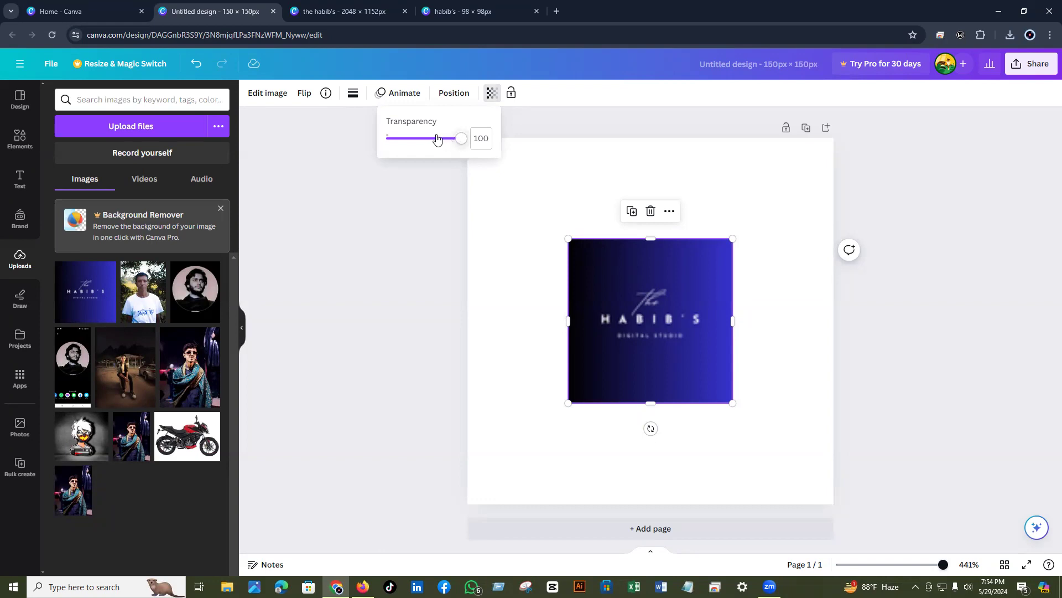
pyautogui.moveTo(461, 138)
pyautogui.mouseDown()
pyautogui.moveTo(432, 138)
pyautogui.moveTo(440, 138)
pyautogui.mouseUp()
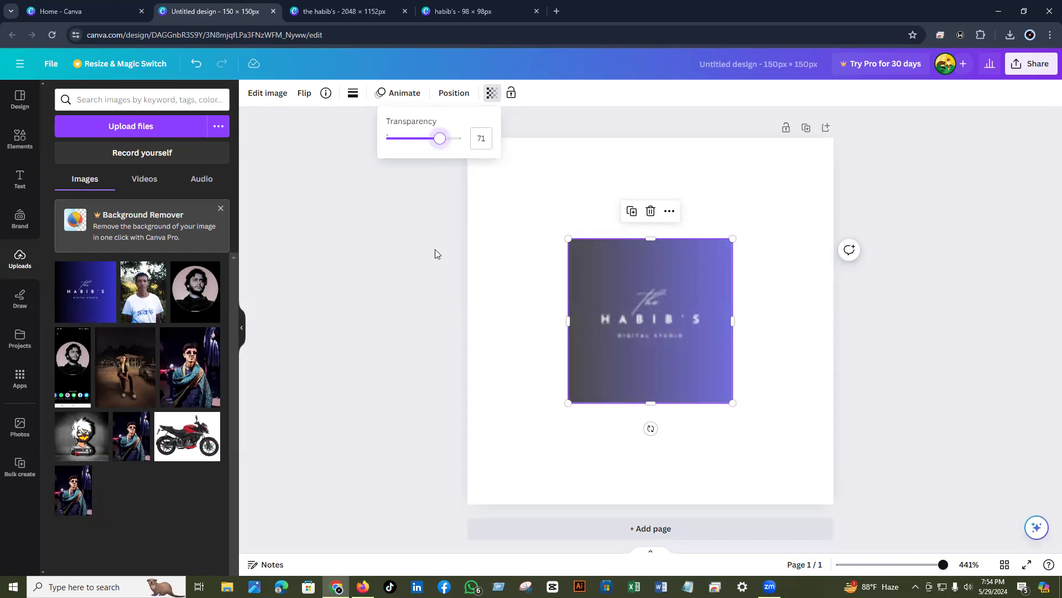
pyautogui.hotkey('shift', 'Right')
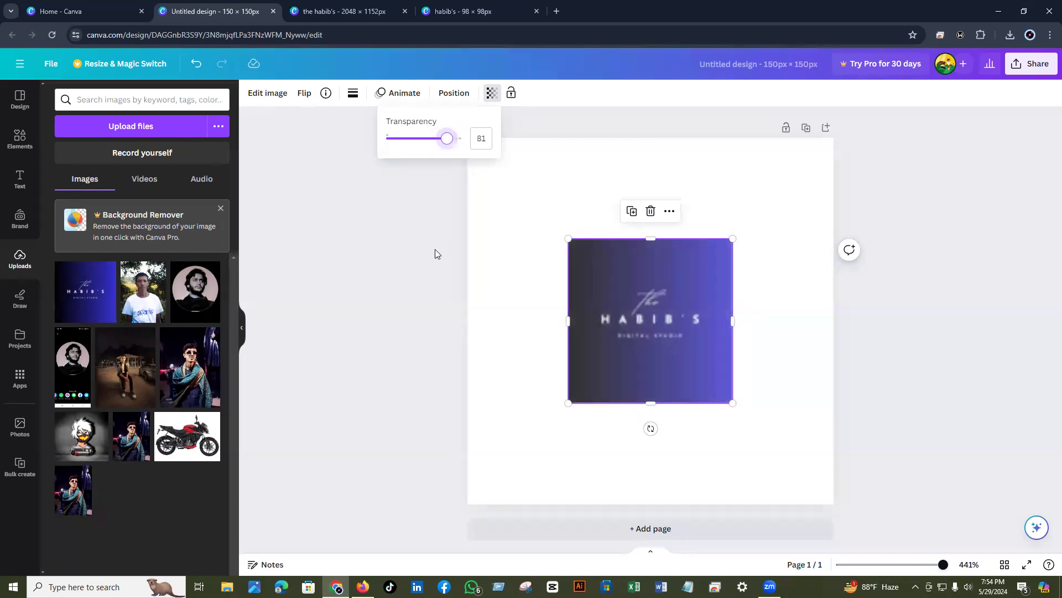
pyautogui.press('Escape')
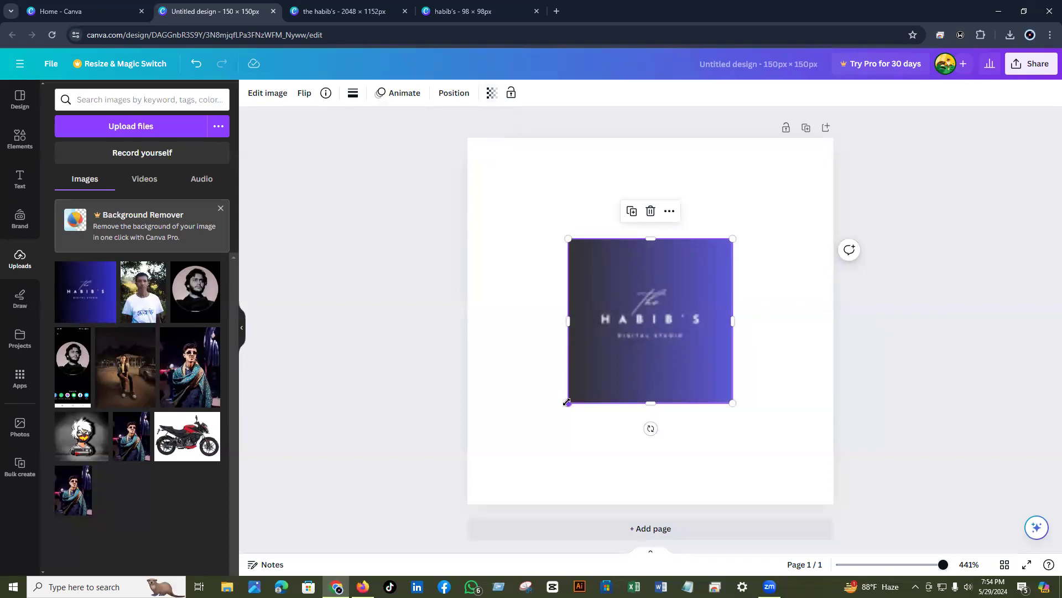
# - Enlarge the logo to about 121 px so it covers most of the square page
pyautogui.moveTo(567, 402); pyautogui.dragTo(504, 466)
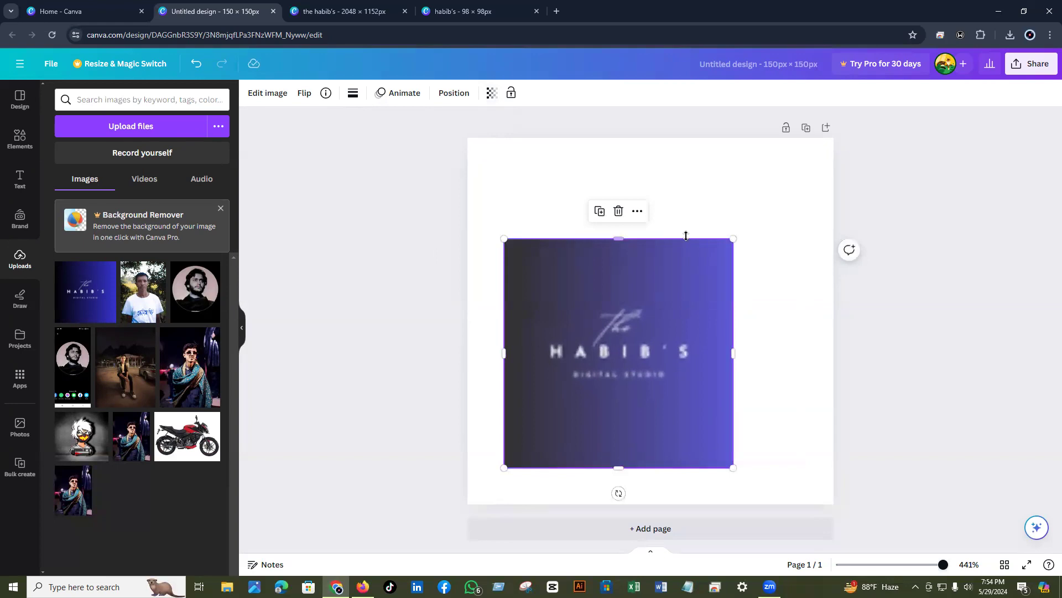
pyautogui.moveTo(733, 238); pyautogui.dragTo(818, 165)
pyautogui.moveTo(654, 275); pyautogui.dragTo(645, 295)
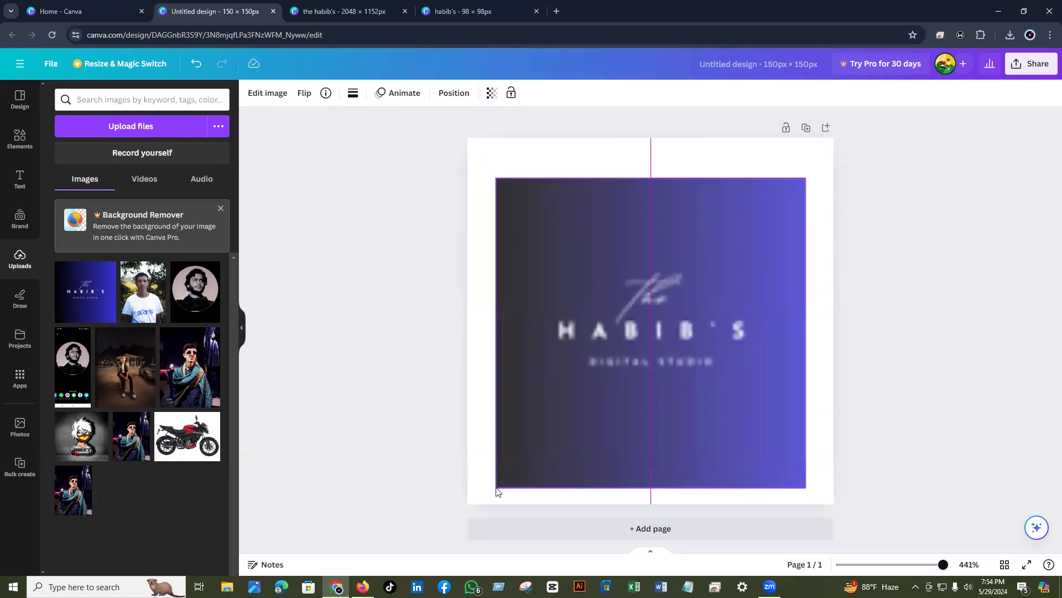
pyautogui.hotkey('ctrl', 'z')
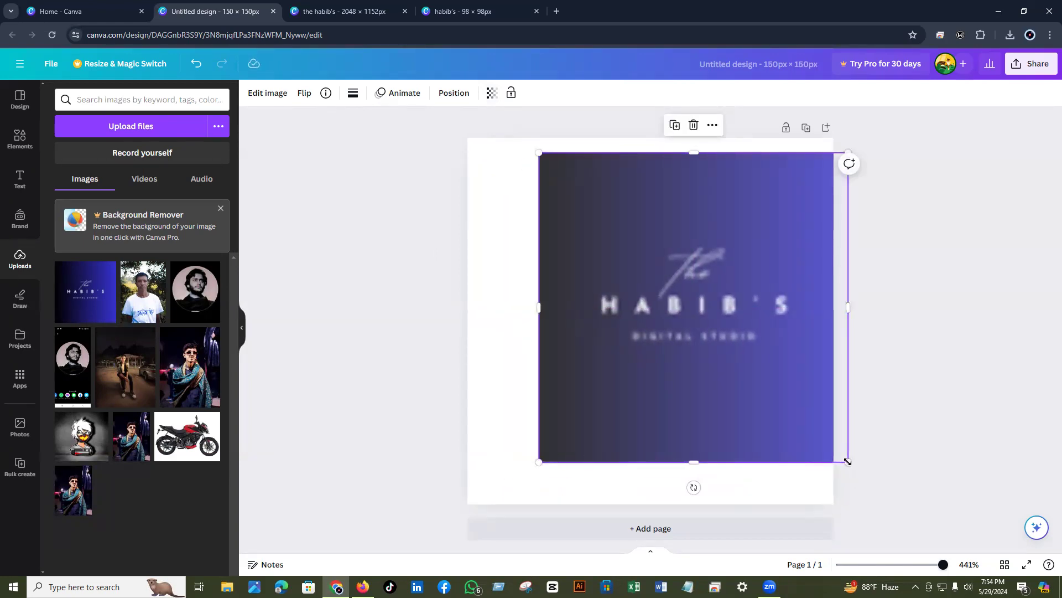
pyautogui.moveTo(847, 462); pyautogui.dragTo(813, 447)
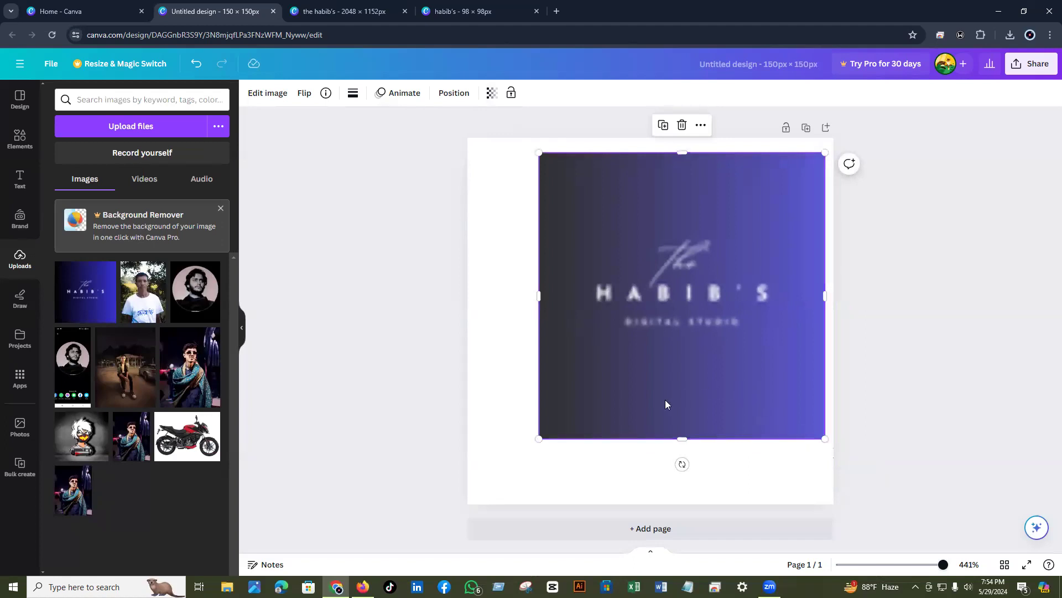
pyautogui.hotkey('shift', 'Left')
pyautogui.hotkey('shift', 'Left')
pyautogui.hotkey('shift', 'Left')
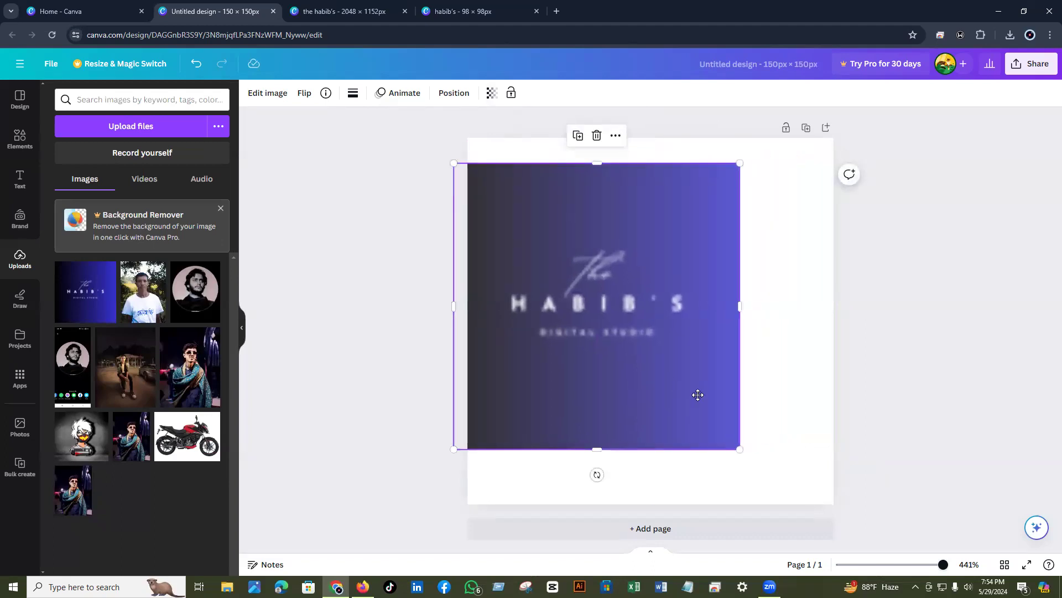
pyautogui.moveTo(714, 403); pyautogui.dragTo(682, 403)
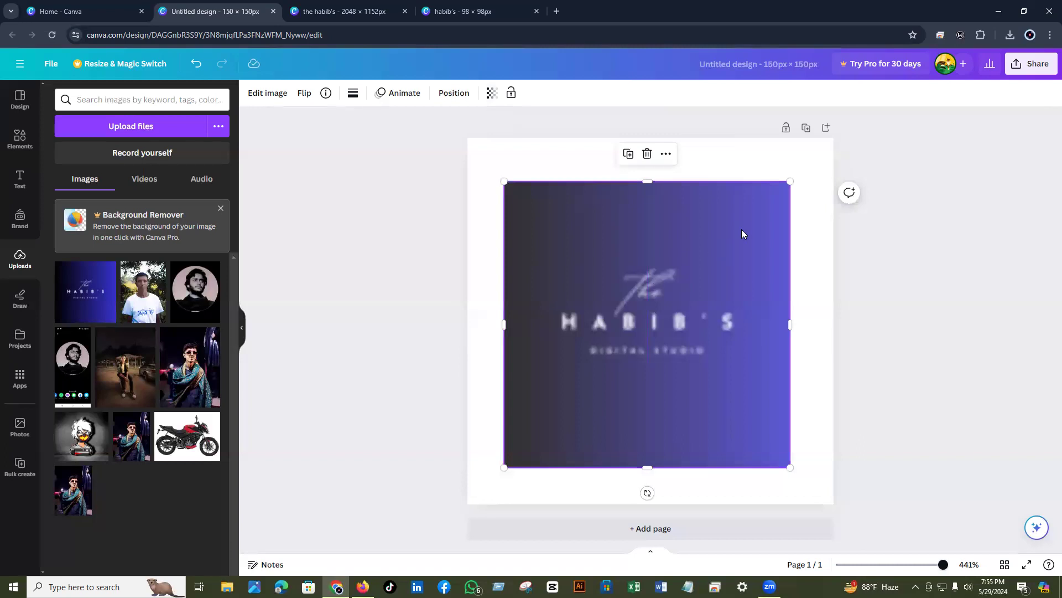
pyautogui.click(786, 176)
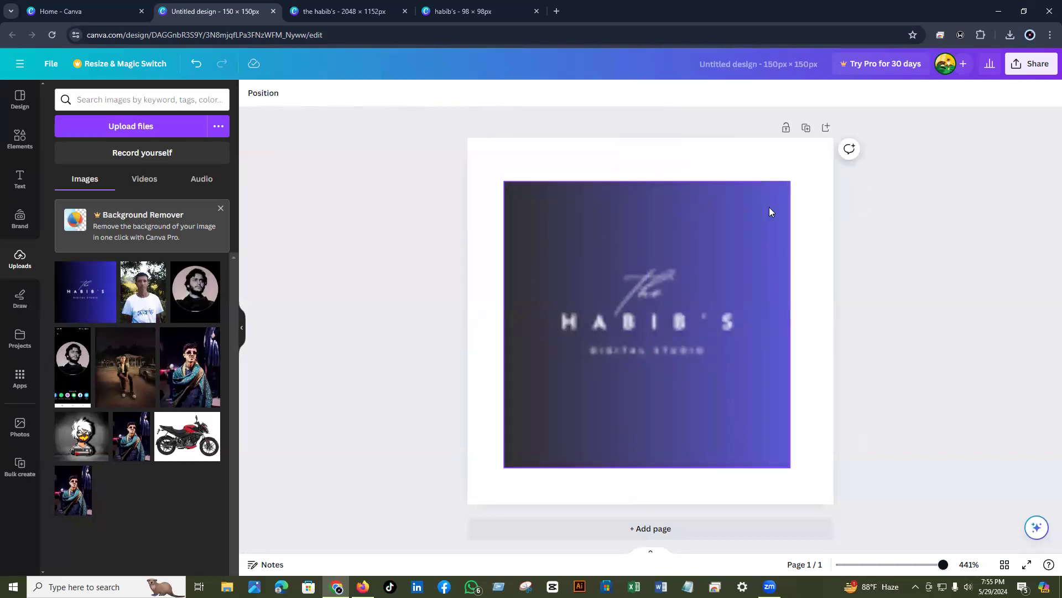
pyautogui.click(743, 248)
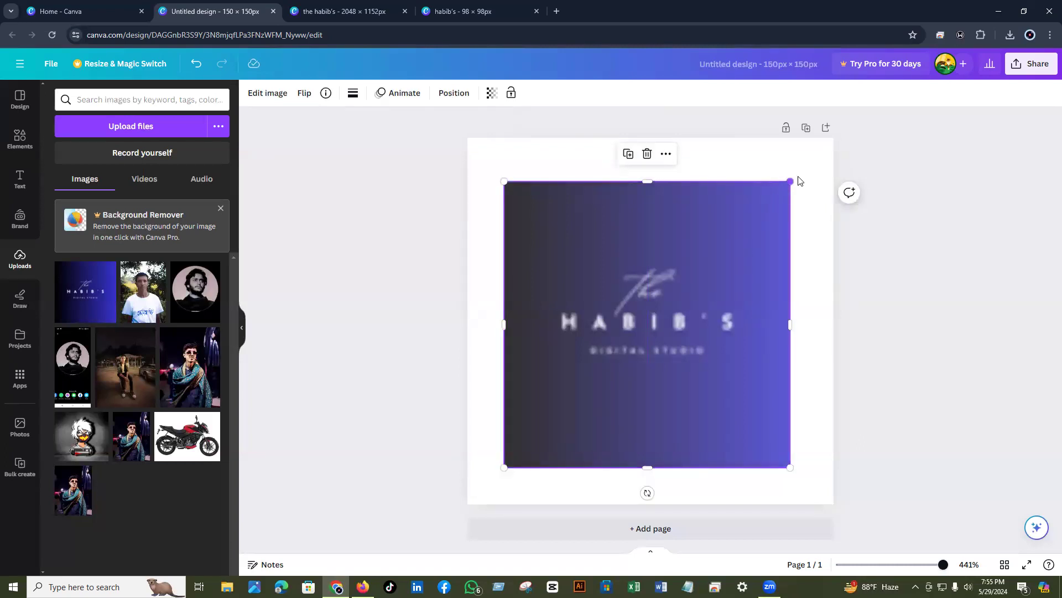
pyautogui.moveTo(791, 181); pyautogui.dragTo(801, 174)
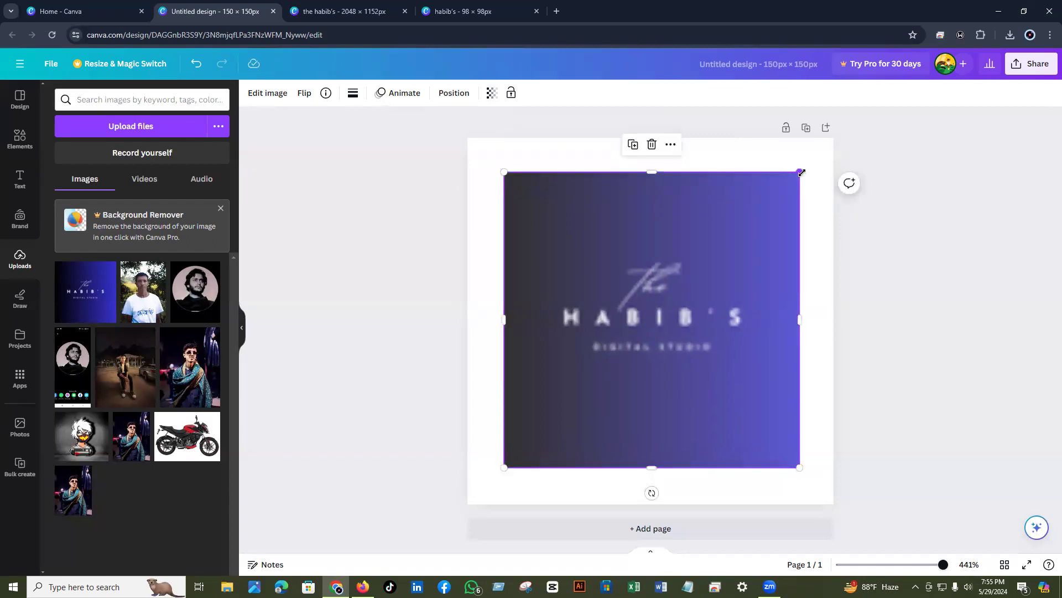
pyautogui.click(1032, 65)
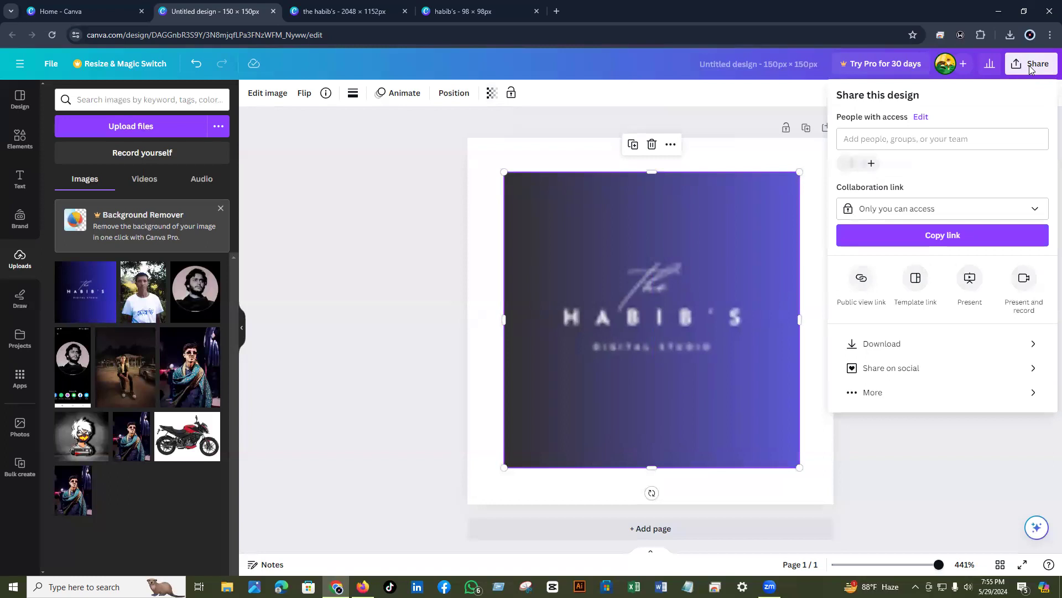
# - Download the Canva logo design as a 150 × 150 PNG, then close the Canva window
pyautogui.click(867, 346)
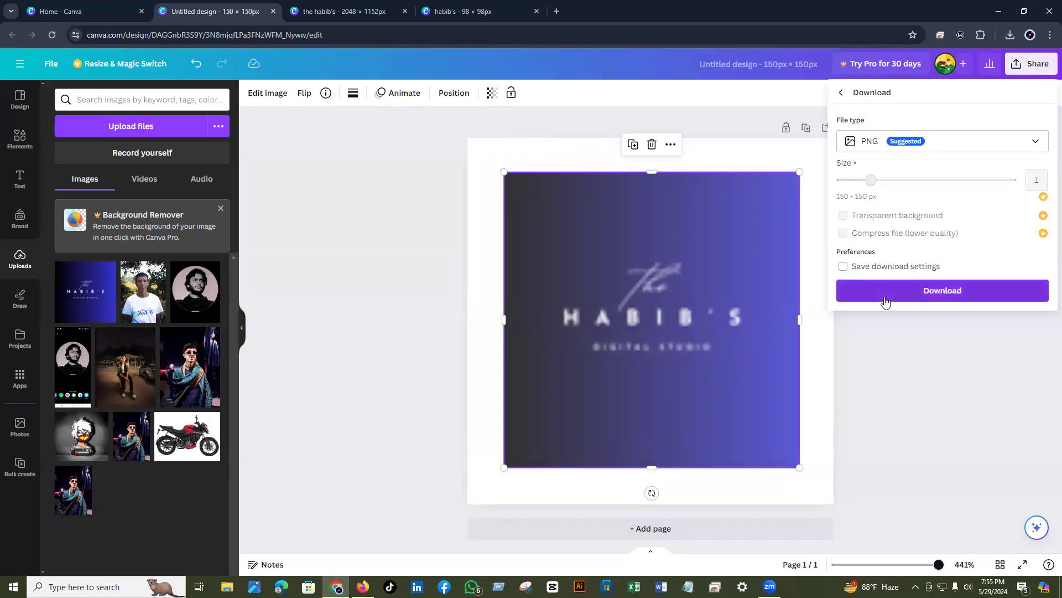
pyautogui.click(887, 293)
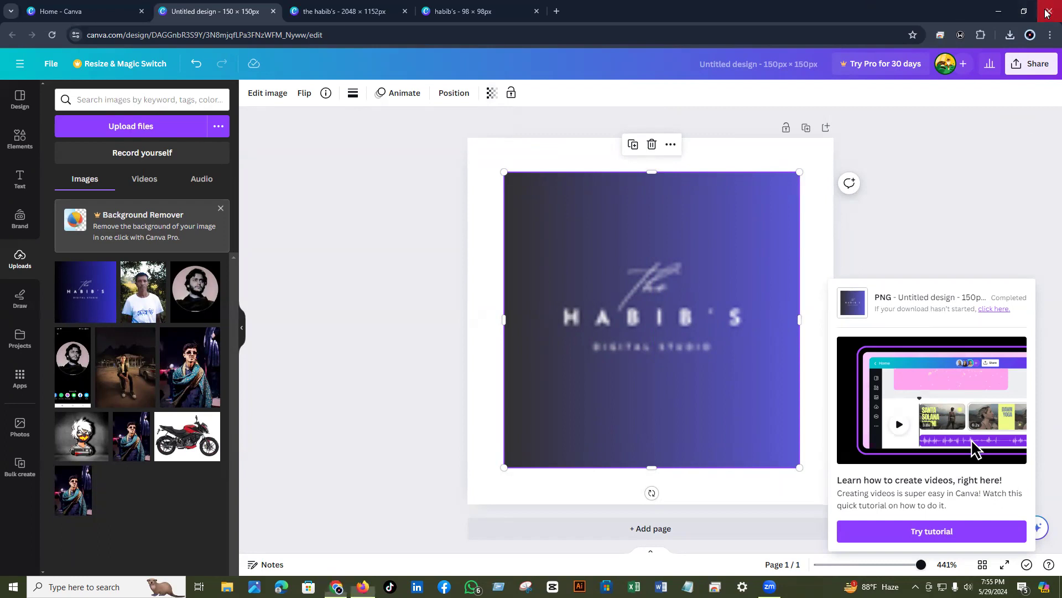
pyautogui.click(1048, 12)
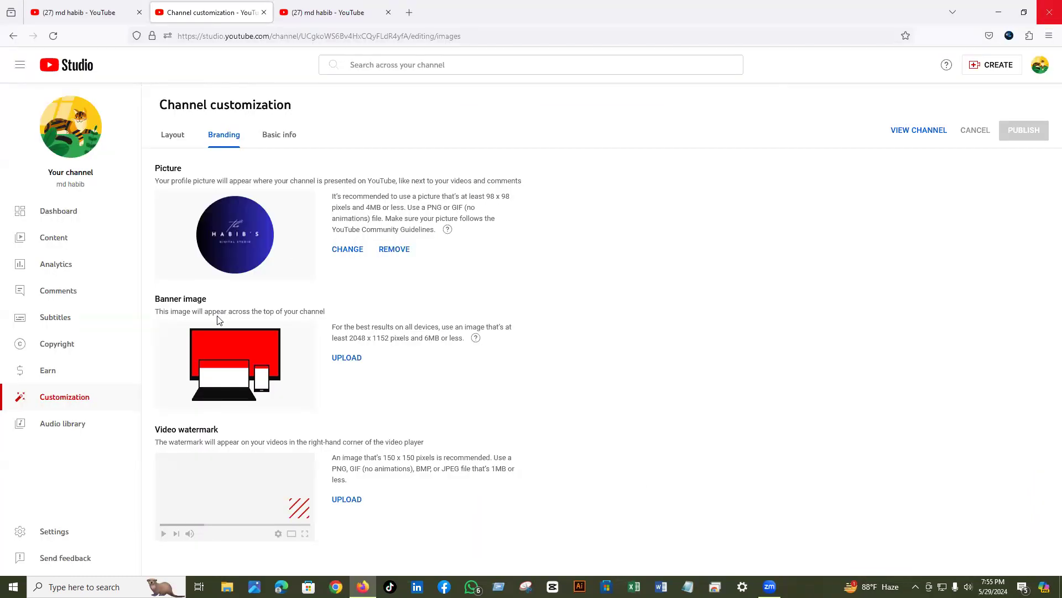
# - Upload 'the habib's' from the Downloads folder as the new banner image
pyautogui.click(344, 360)
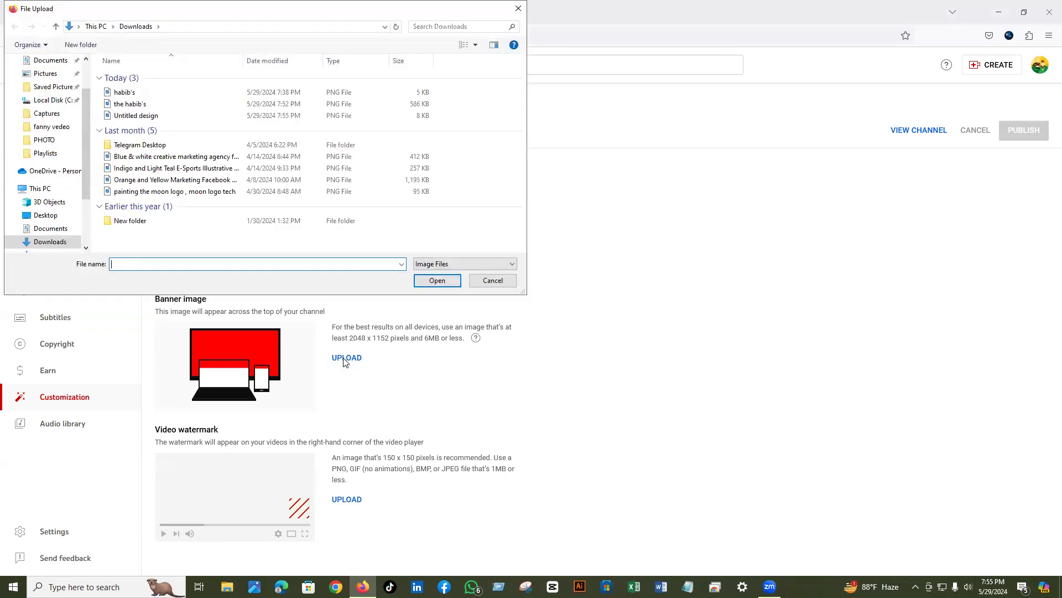
pyautogui.click(117, 106)
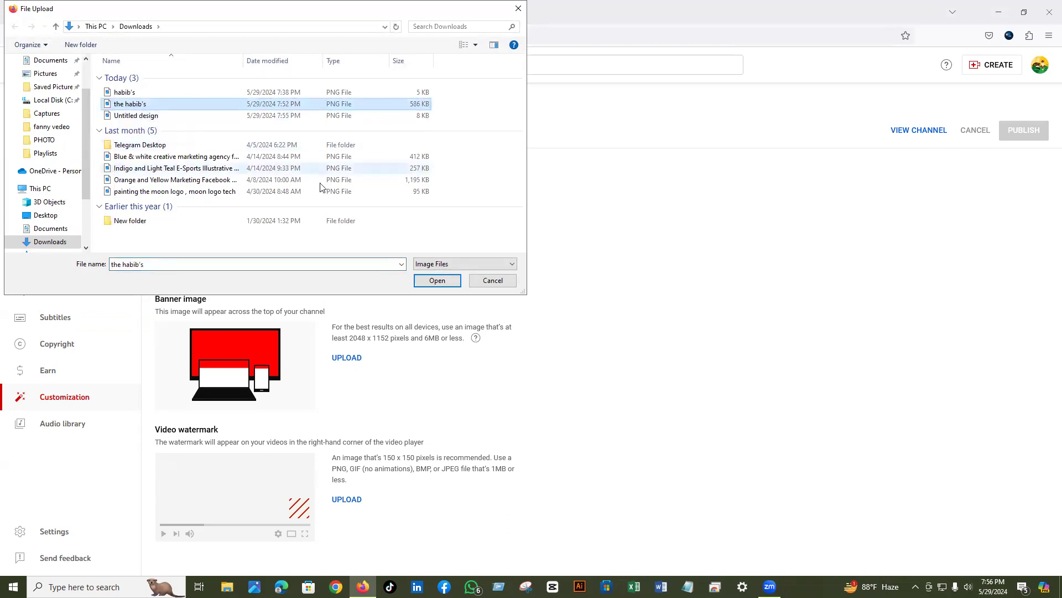
pyautogui.click(437, 280)
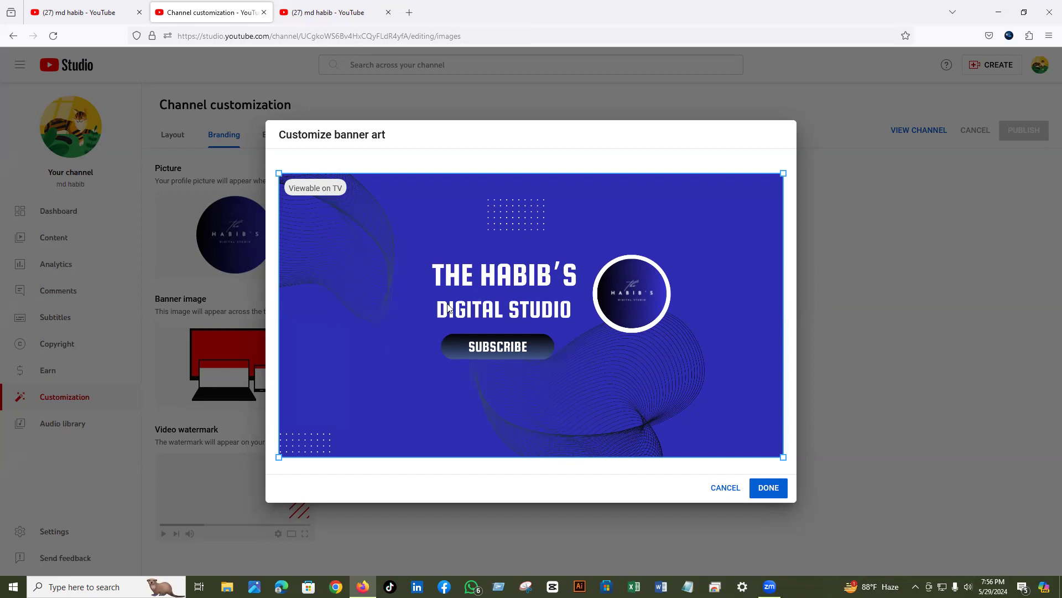
# - Adjust the crop of the THE HABIB'S DIGITAL STUDIO banner and confirm it
pyautogui.moveTo(351, 332)
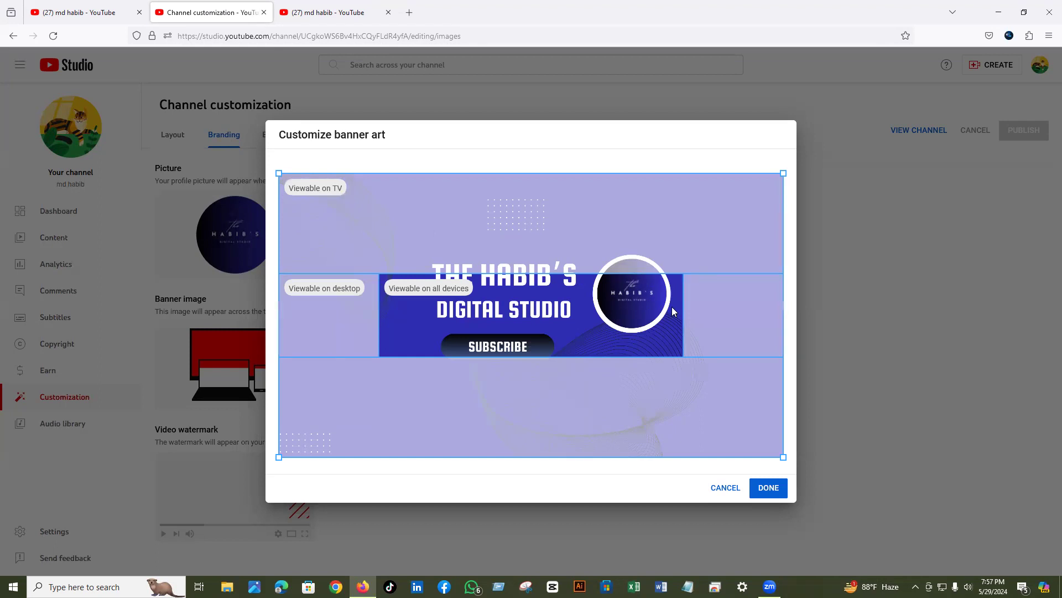
pyautogui.moveTo(326, 177); pyautogui.dragTo(303, 192)
pyautogui.click(761, 488)
pyautogui.click(762, 488)
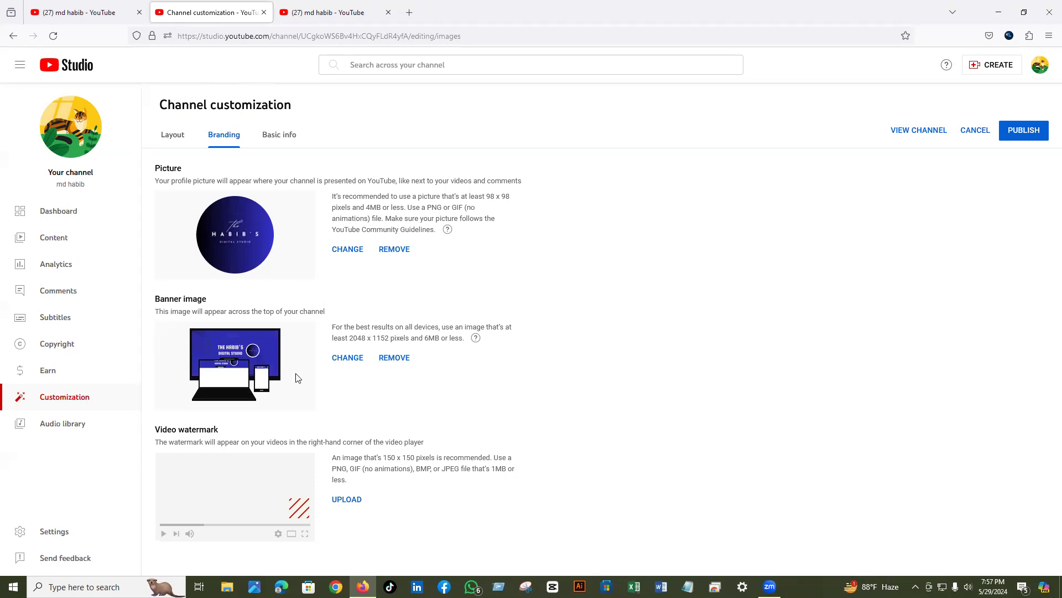
# - Publish the blue THE HABIB'S DIGITAL STUDIO banner to the channel
pyautogui.click(1023, 132)
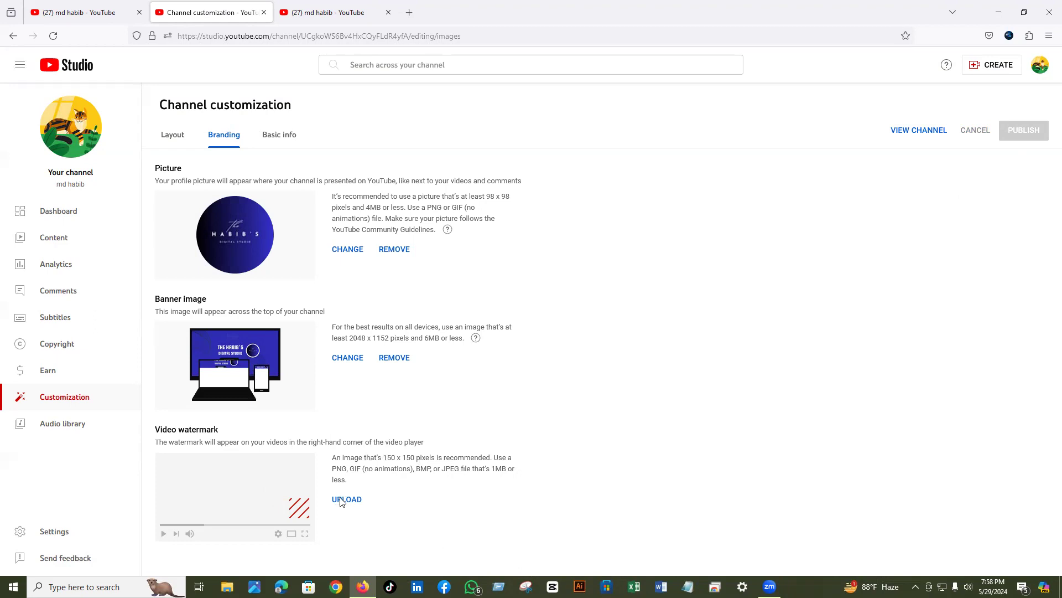
# - Upload 'Untitled design' from Downloads as the video watermark and confirm its crop
pyautogui.click(342, 502)
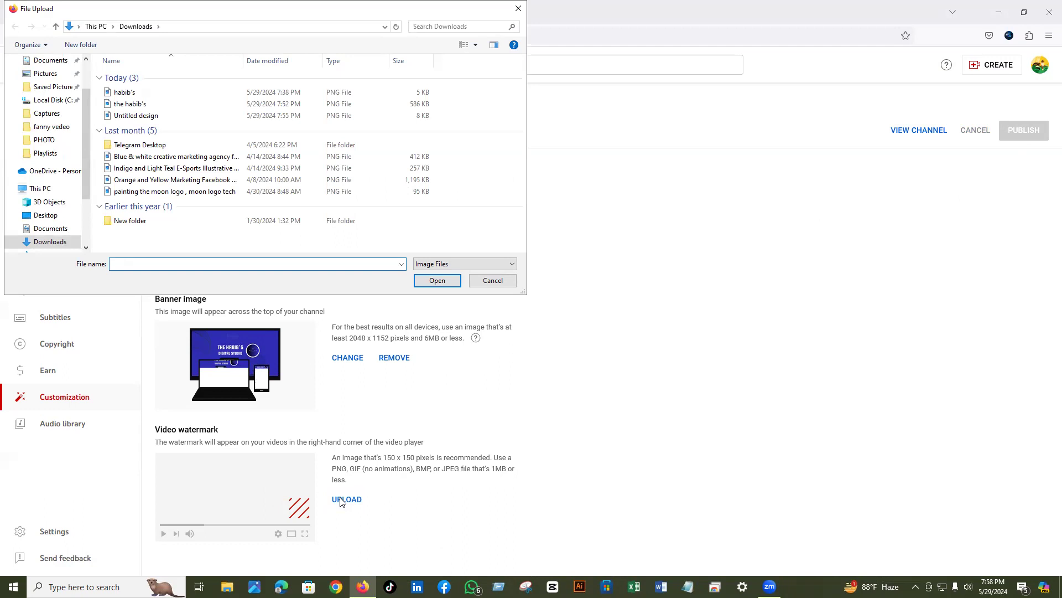
pyautogui.click(129, 116)
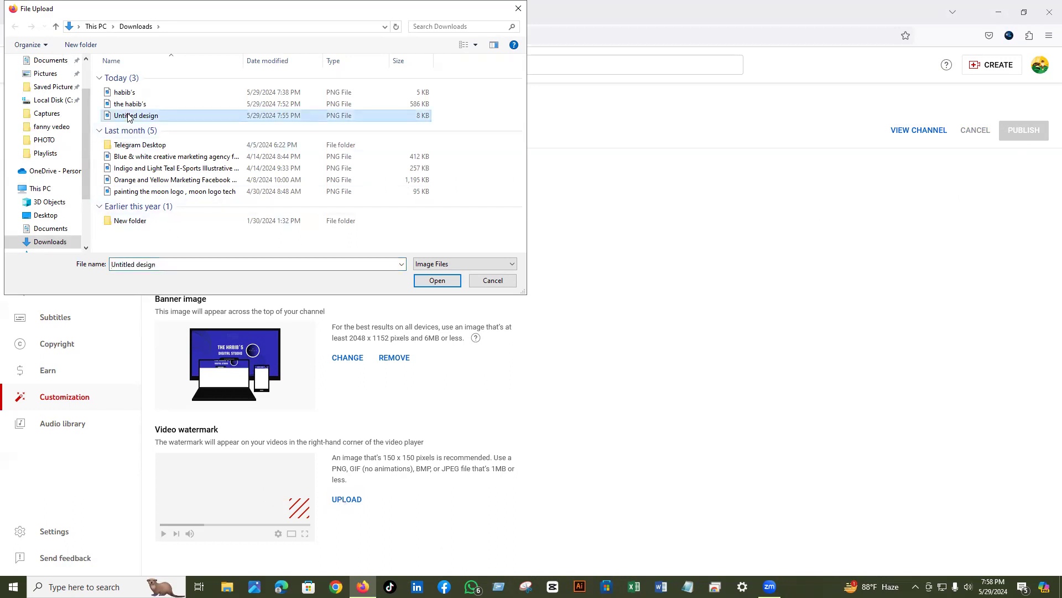
pyautogui.click(129, 116)
pyautogui.click(424, 283)
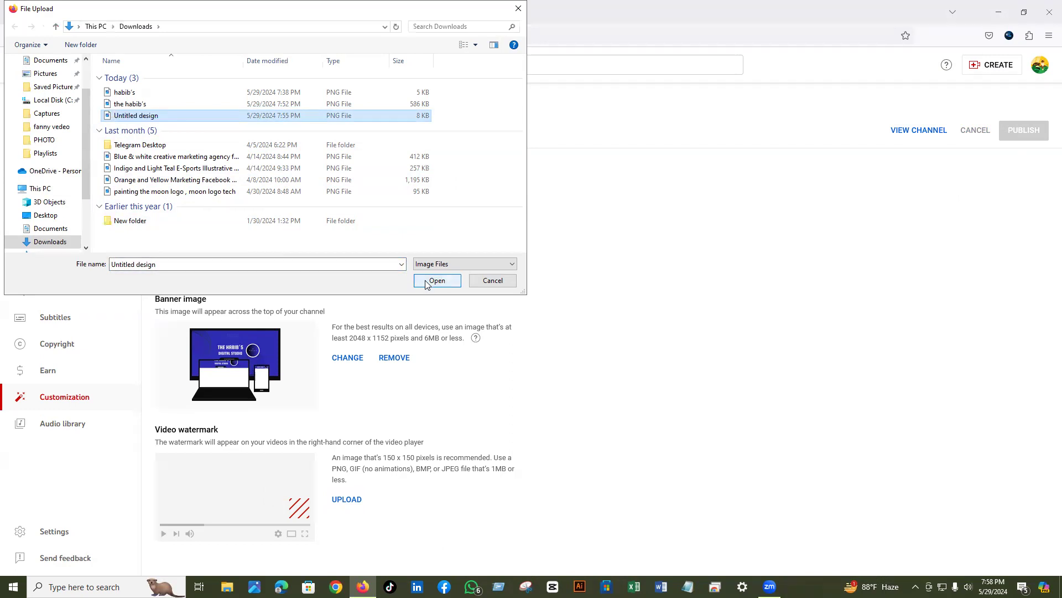
pyautogui.click(437, 281)
pyautogui.click(437, 282)
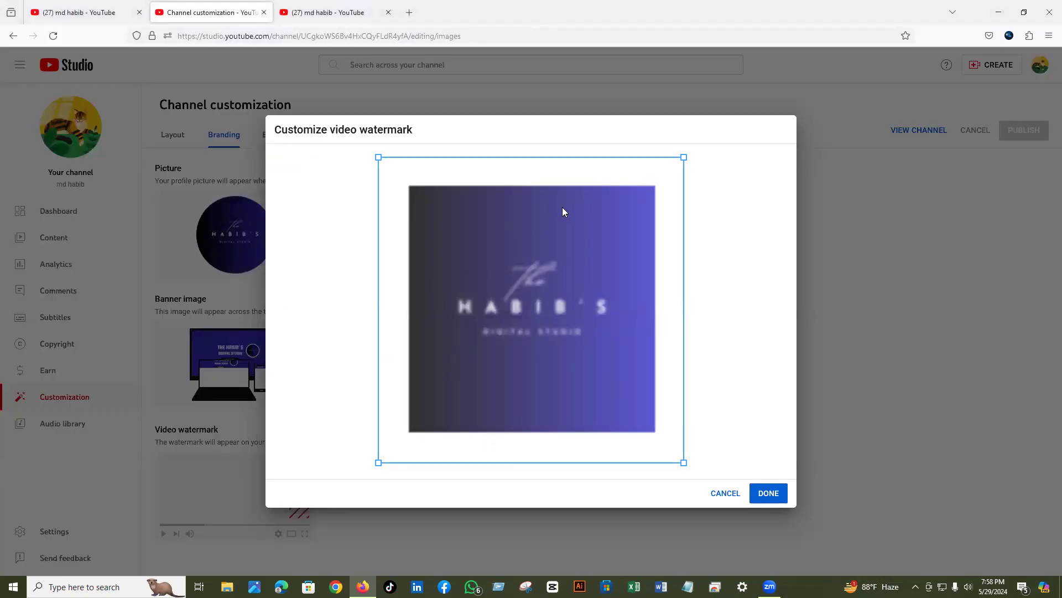
pyautogui.click(768, 493)
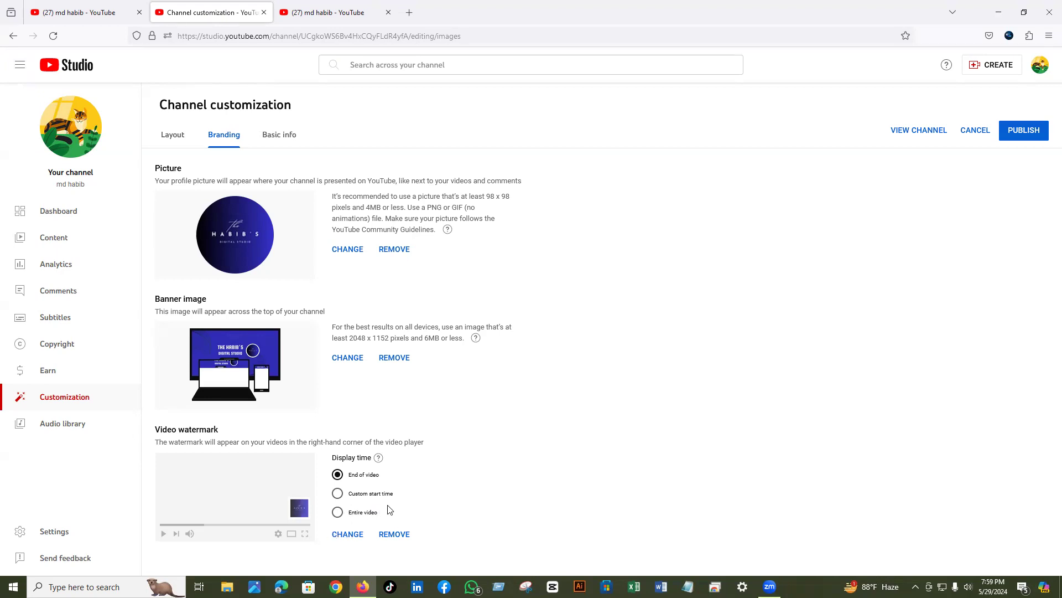
# - Set the watermark display time to Entire video, publish, and go to Basic info
pyautogui.click(339, 514)
pyautogui.click(1020, 133)
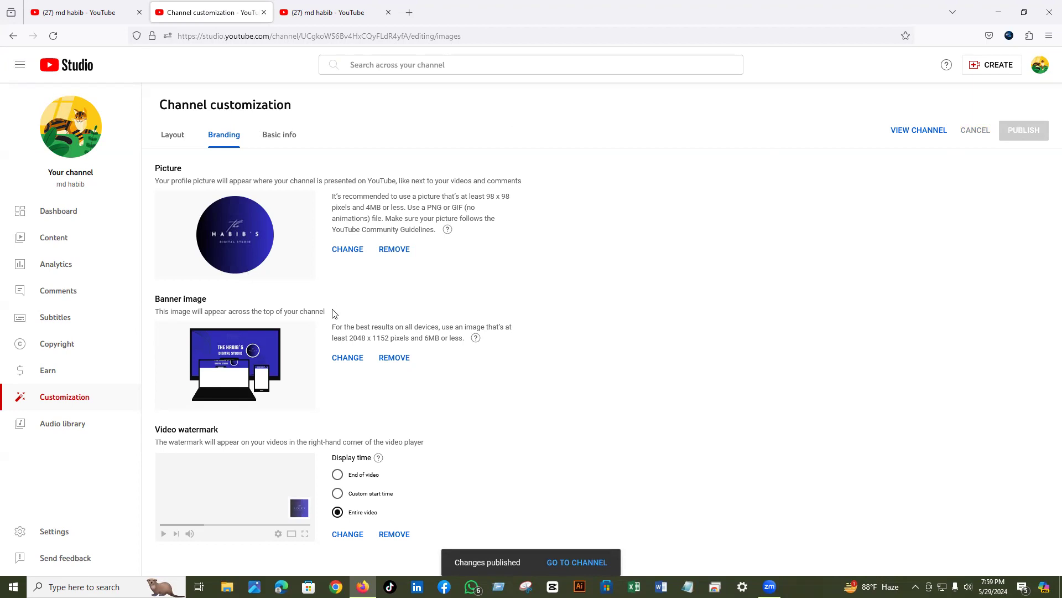
pyautogui.click(274, 139)
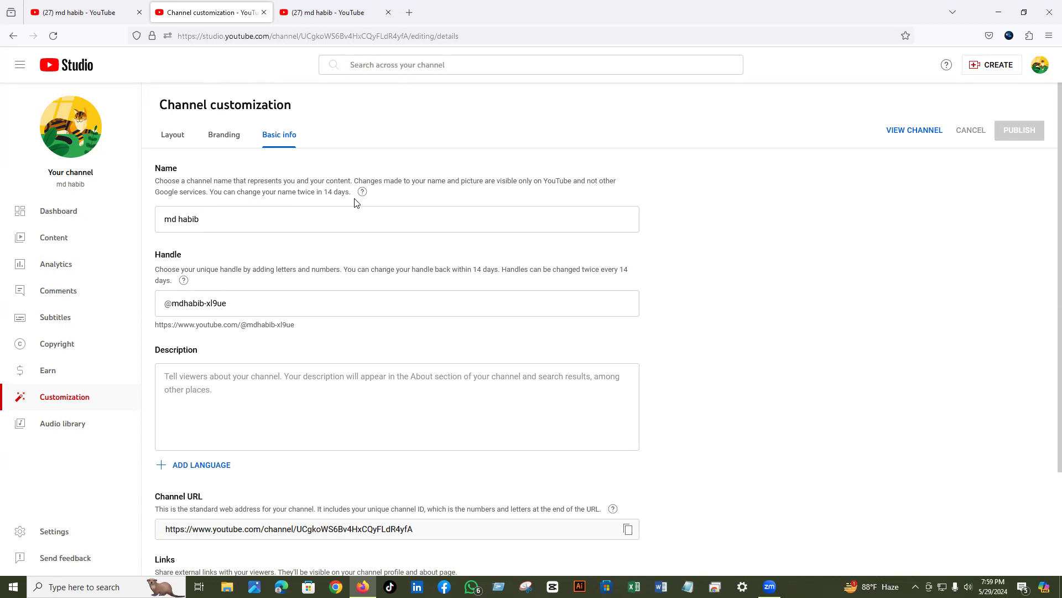
# - Replace the channel name with 'The Habib's Digital Studio' and publish it
pyautogui.click(216, 220)
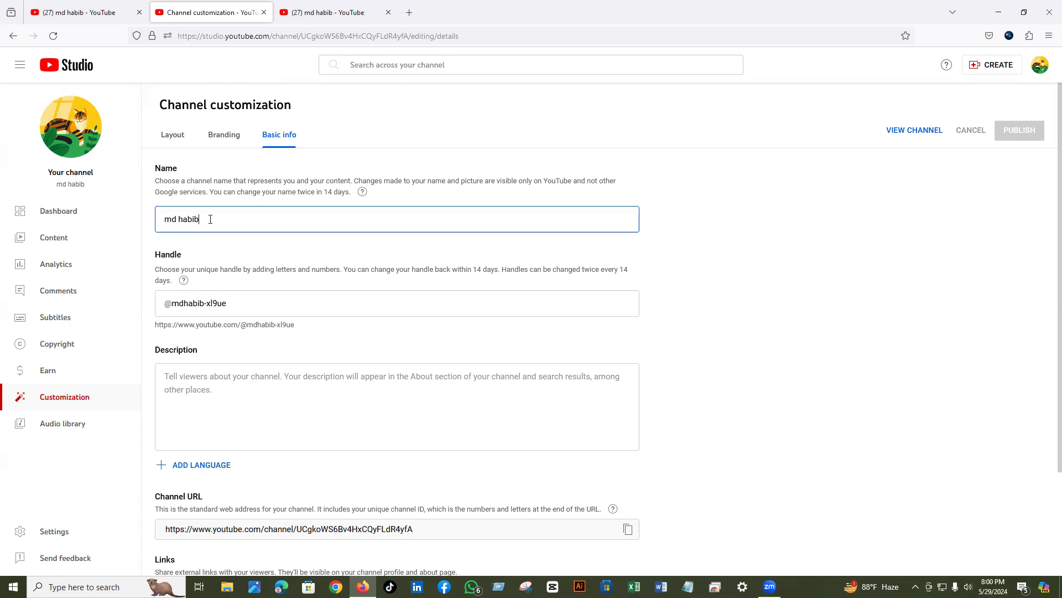
pyautogui.moveTo(198, 217); pyautogui.dragTo(137, 209)
pyautogui.press('BackSpace')
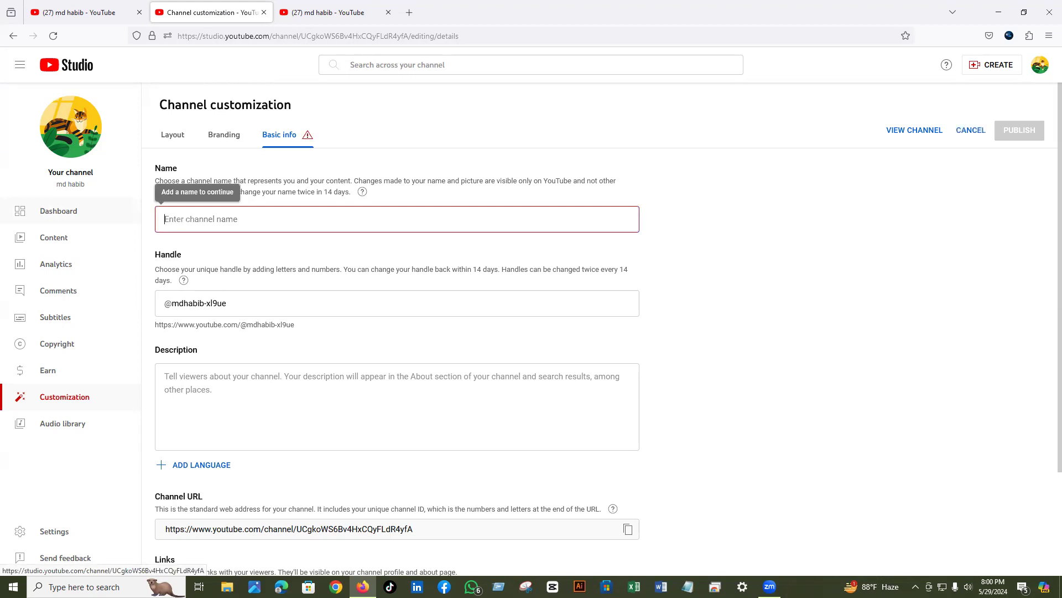
pyautogui.write('The')
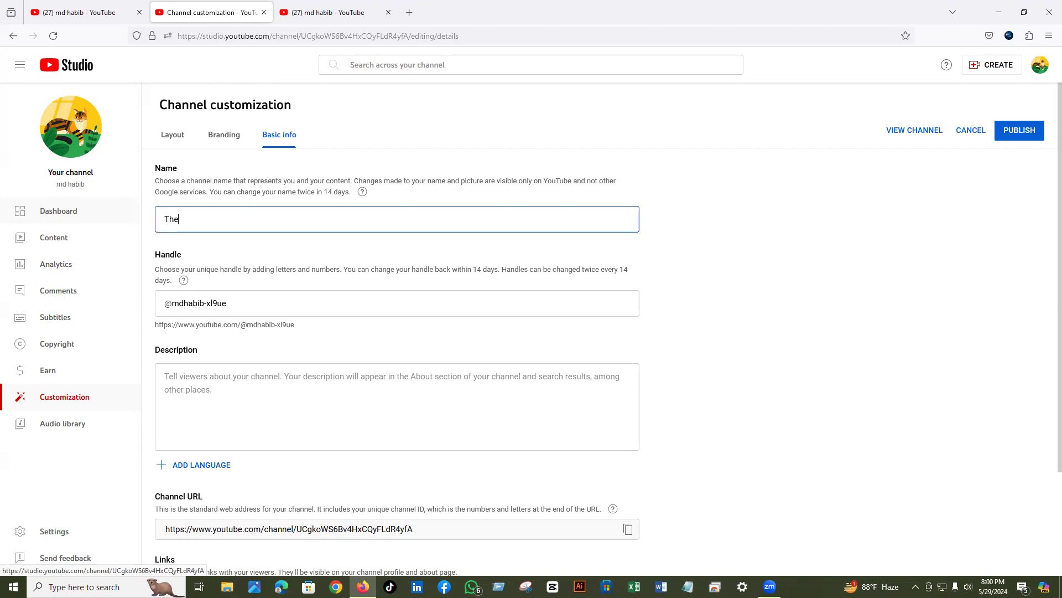
pyautogui.write("Habib's Digital Studio")
pyautogui.click(1020, 131)
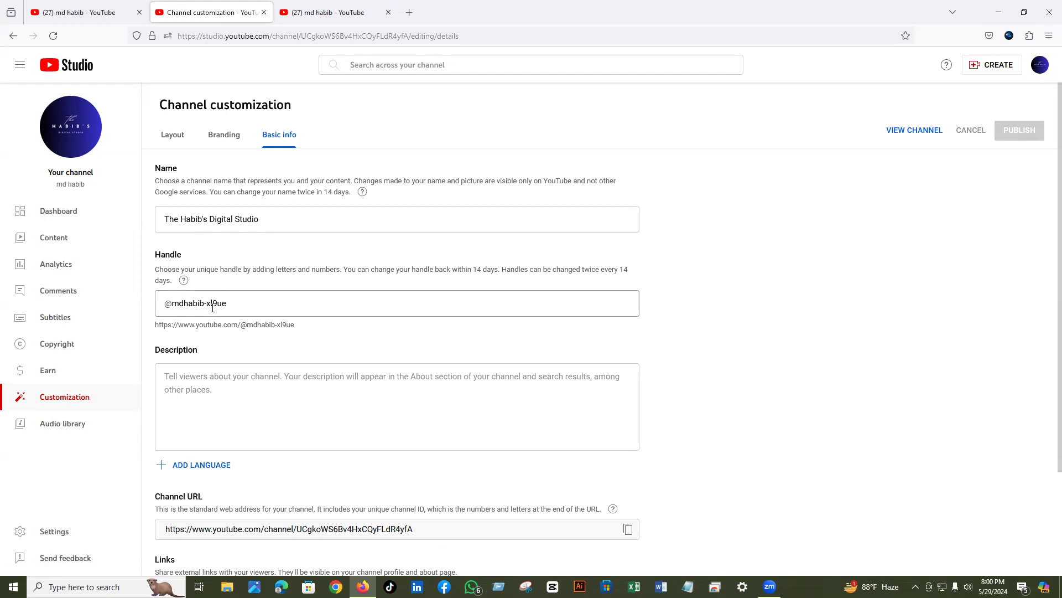
pyautogui.moveTo(183, 280)
pyautogui.click(162, 299)
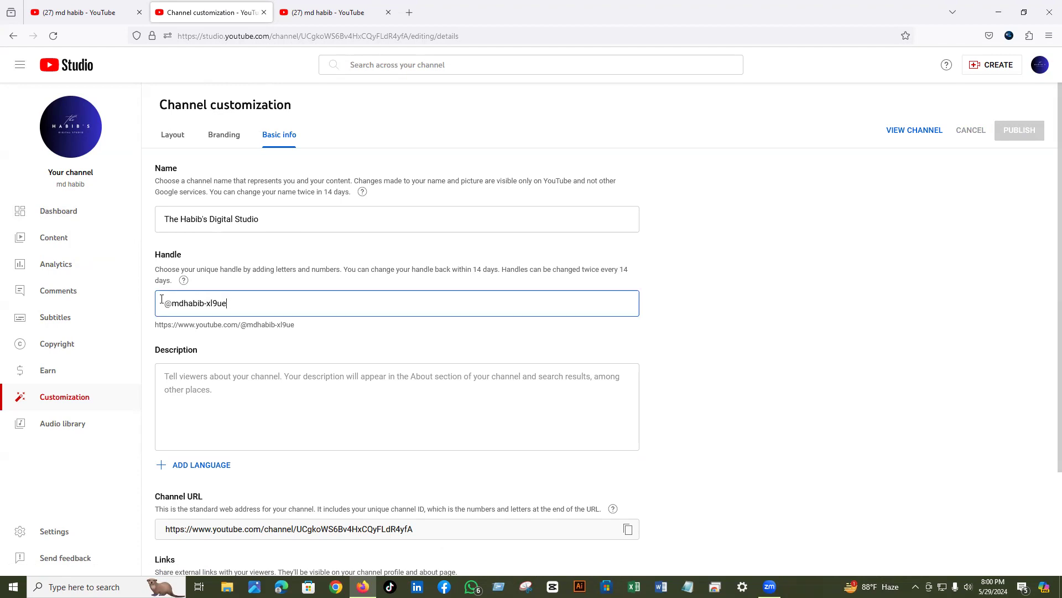
pyautogui.hotkey('ctrl', 'a')
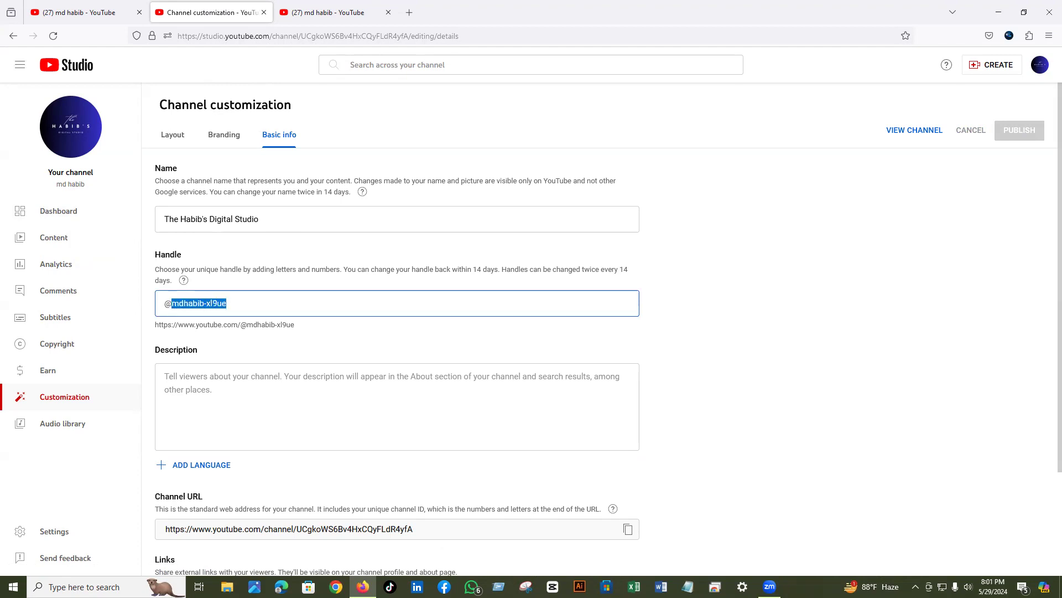
pyautogui.press('BackSpace')
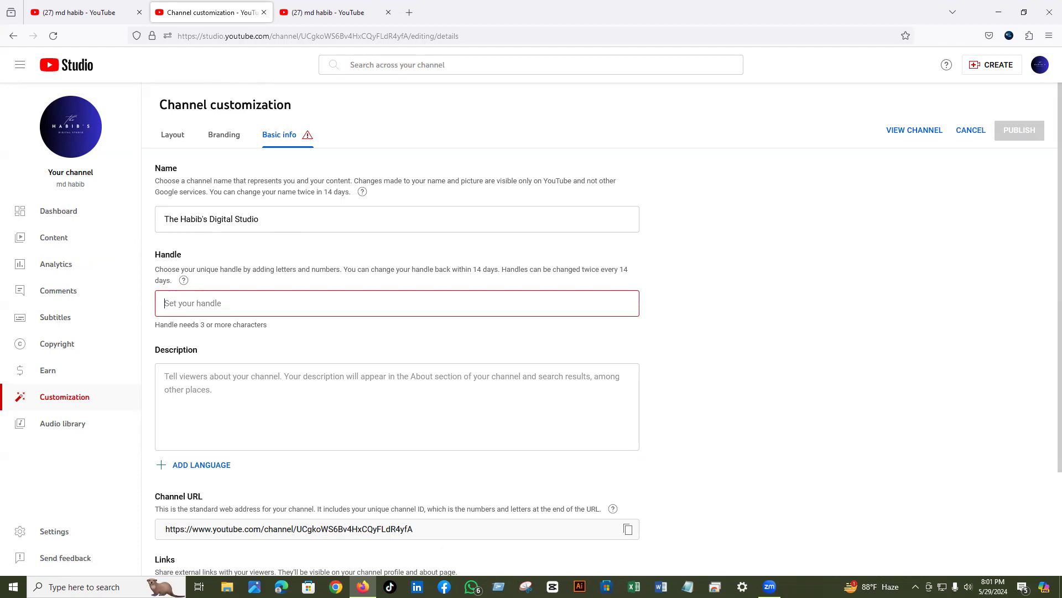
pyautogui.write('@@')
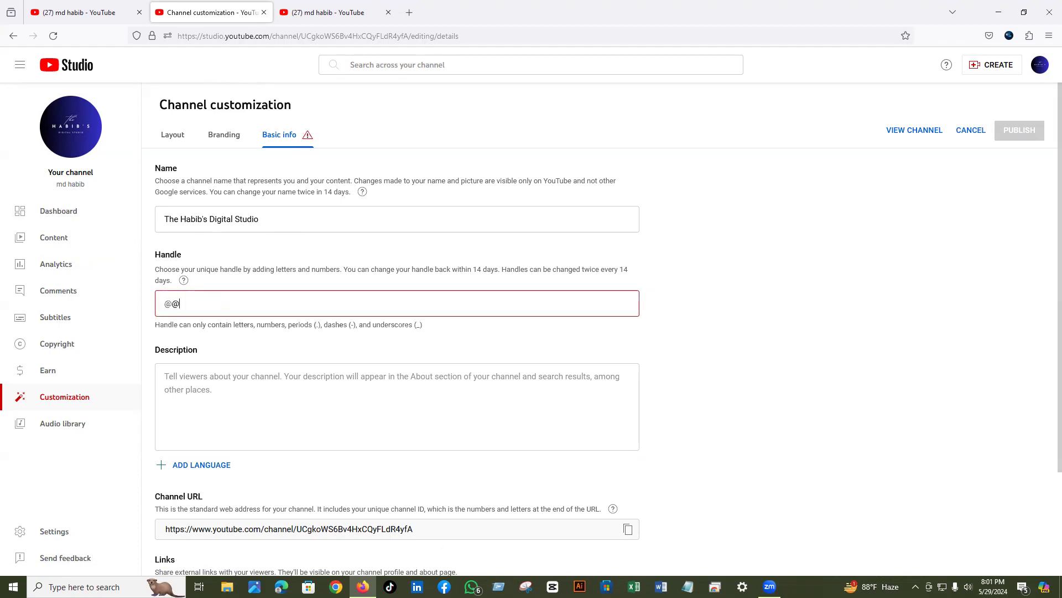
pyautogui.press('BackSpace')
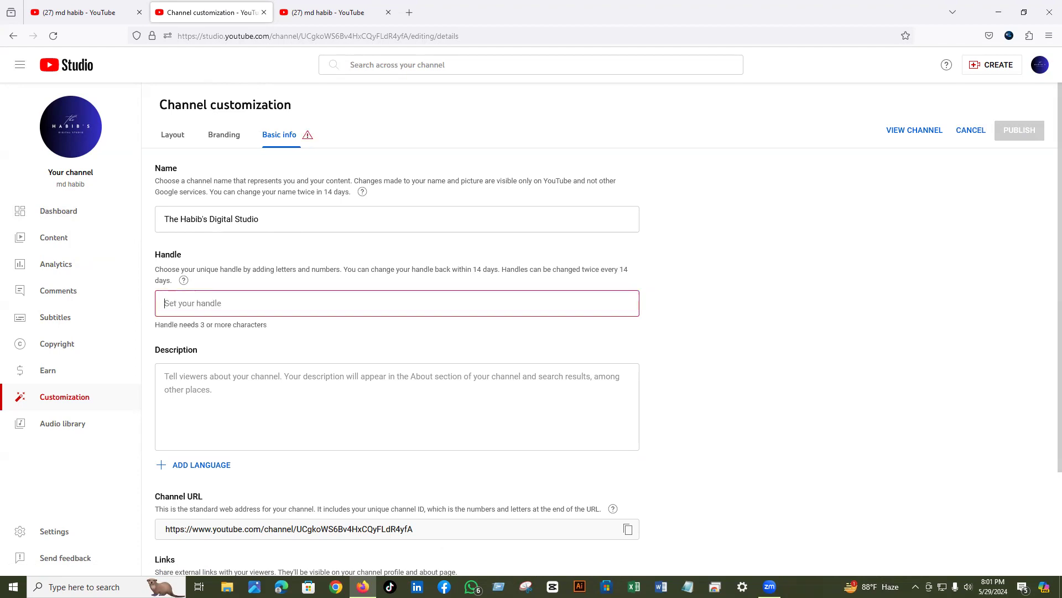
pyautogui.write('@@')
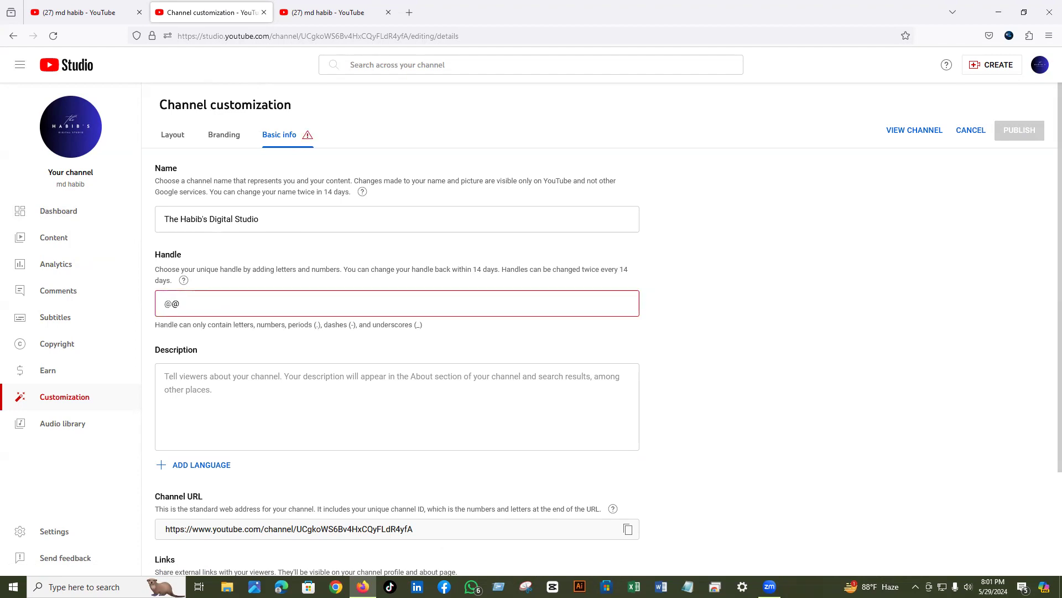
pyautogui.write('The')
pyautogui.press('BackSpace')
pyautogui.press('BackSpace')
pyautogui.press('BackSpace')
pyautogui.press('BackSpace')
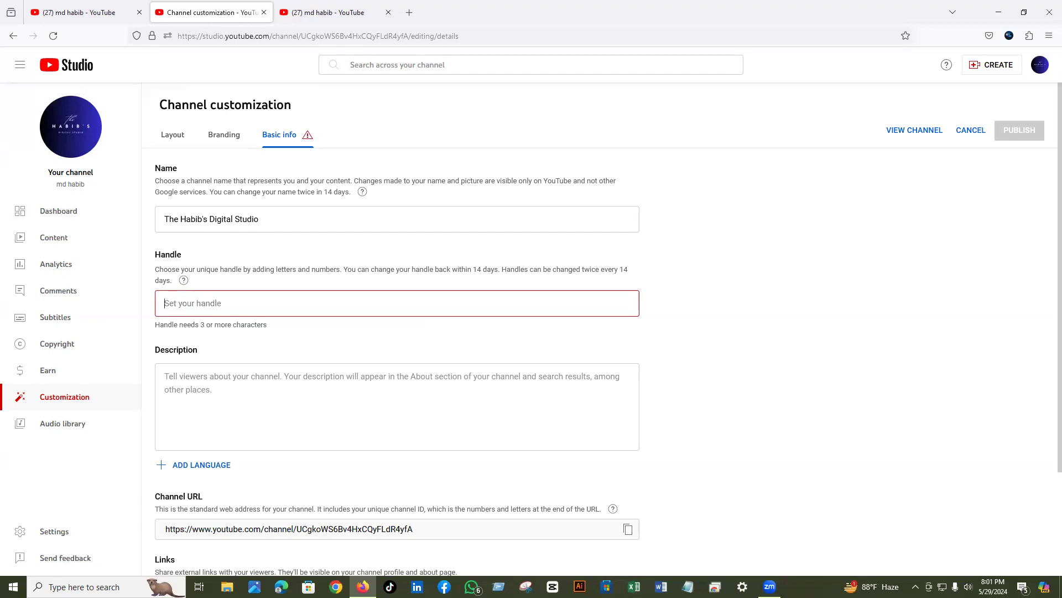
pyautogui.write('@TheHabib')
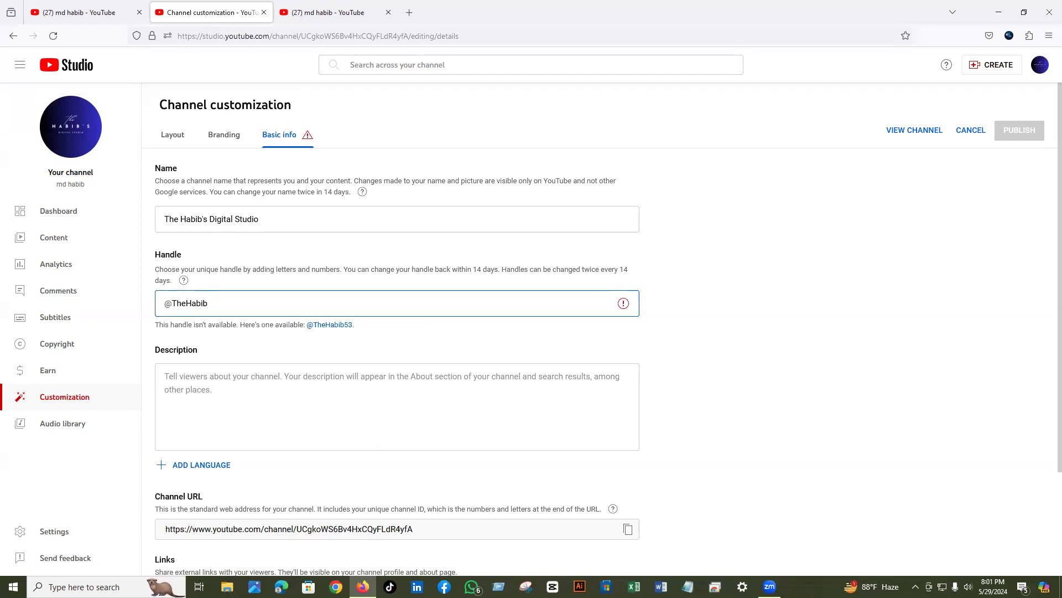
pyautogui.write("'s")
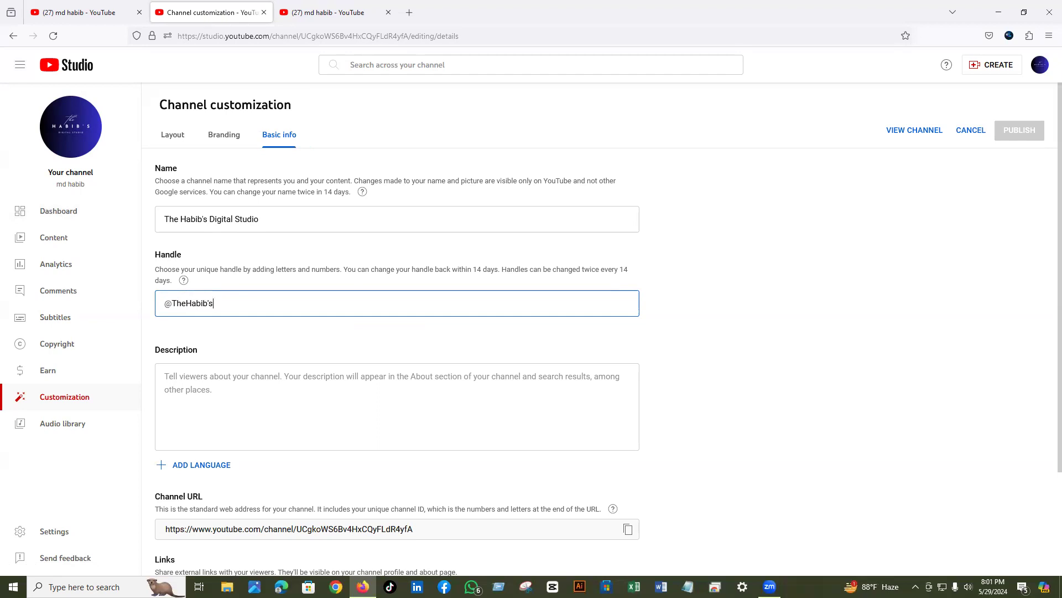
pyautogui.write('DigitalStudio')
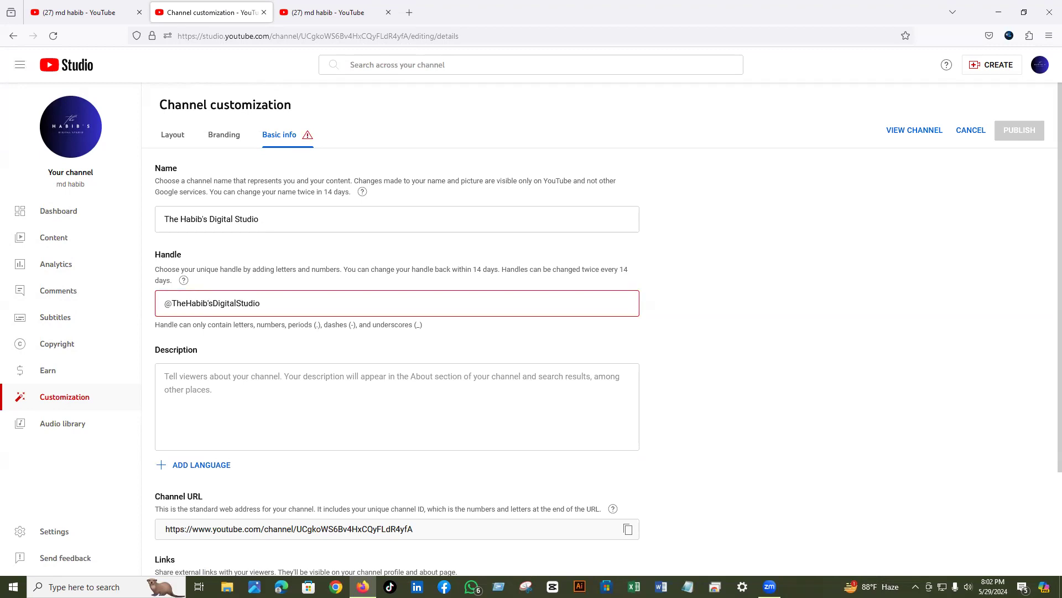
# - Delete the apostrophe from the handle until it validates, then publish it
pyautogui.press('BackSpace')
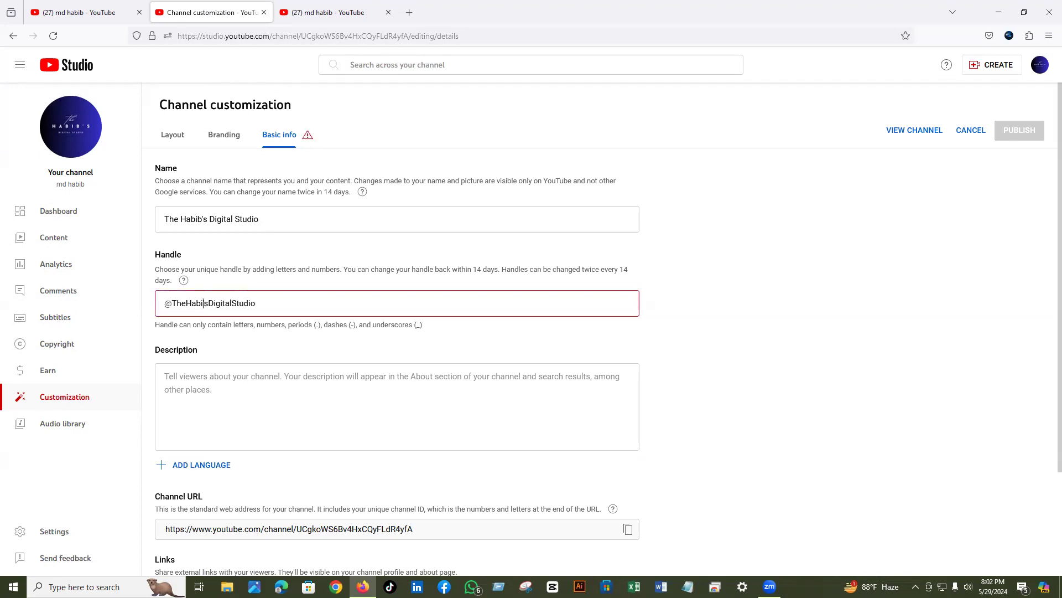
pyautogui.write("'")
pyautogui.press('BackSpace')
pyautogui.write('b')
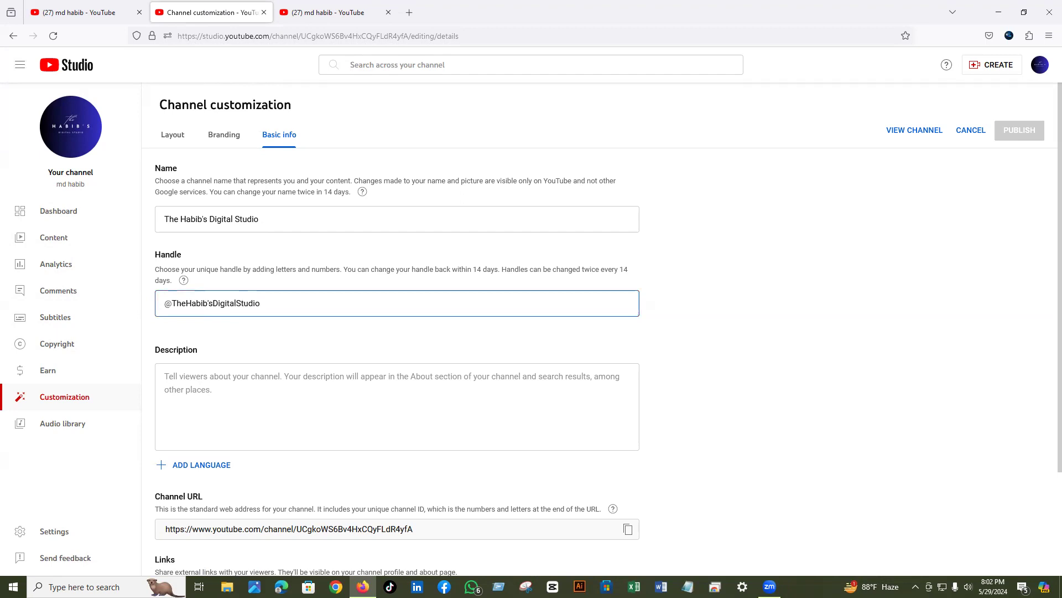
pyautogui.press('BackSpace')
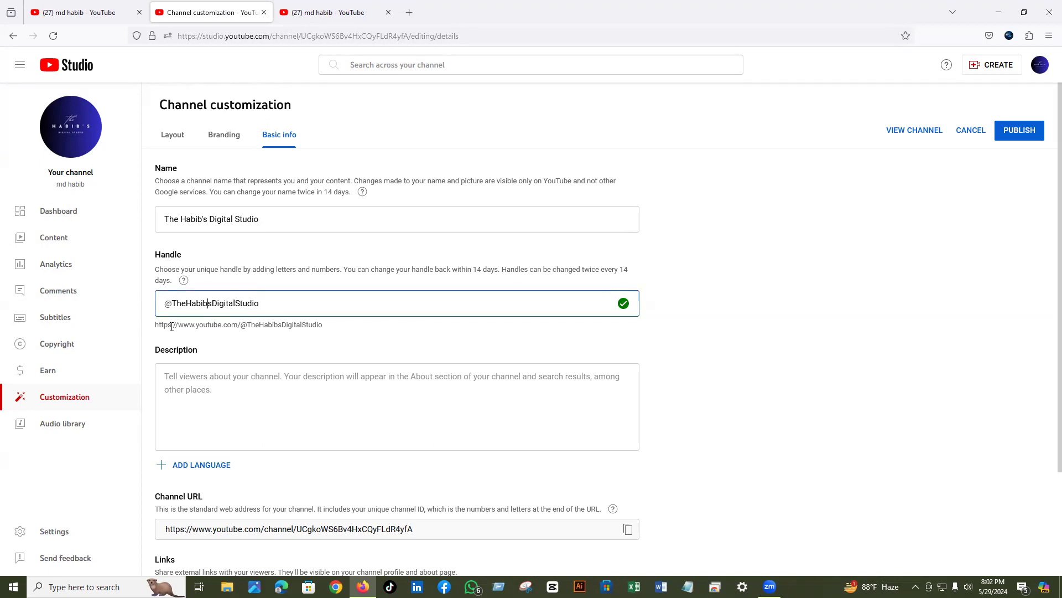
pyautogui.click(1011, 135)
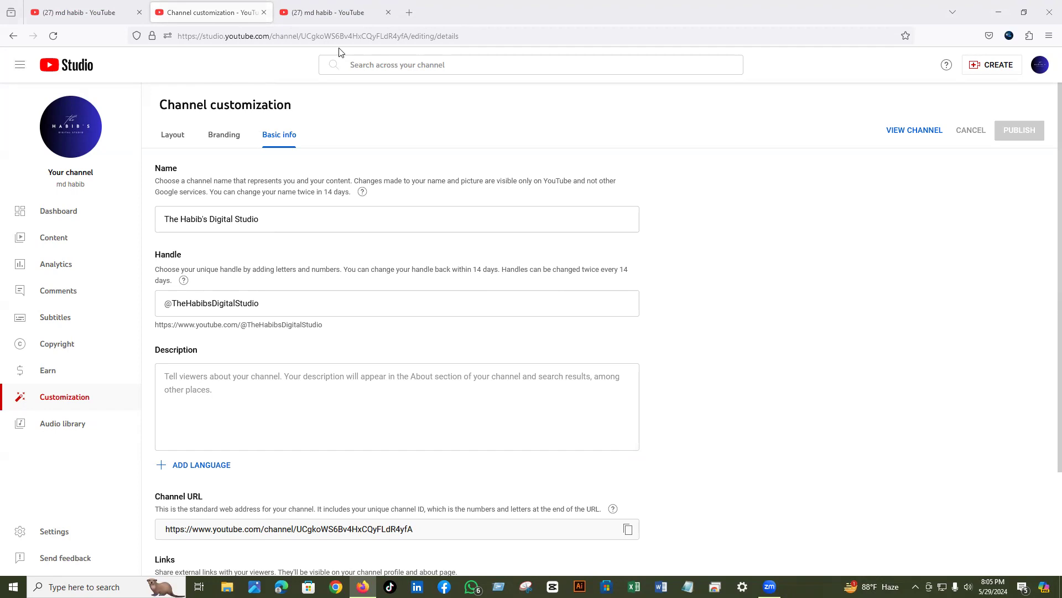
# - Close the old customization tab and reopen Customize channel from the channel page at Basic info
pyautogui.click(256, 385)
pyautogui.click(262, 14)
pyautogui.click(262, 13)
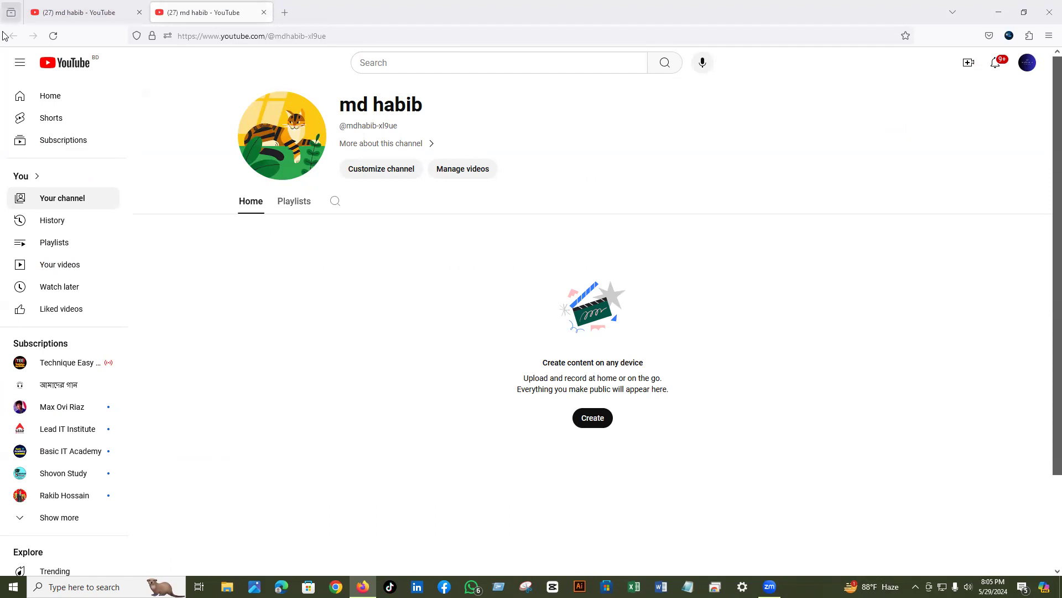
pyautogui.click(65, 15)
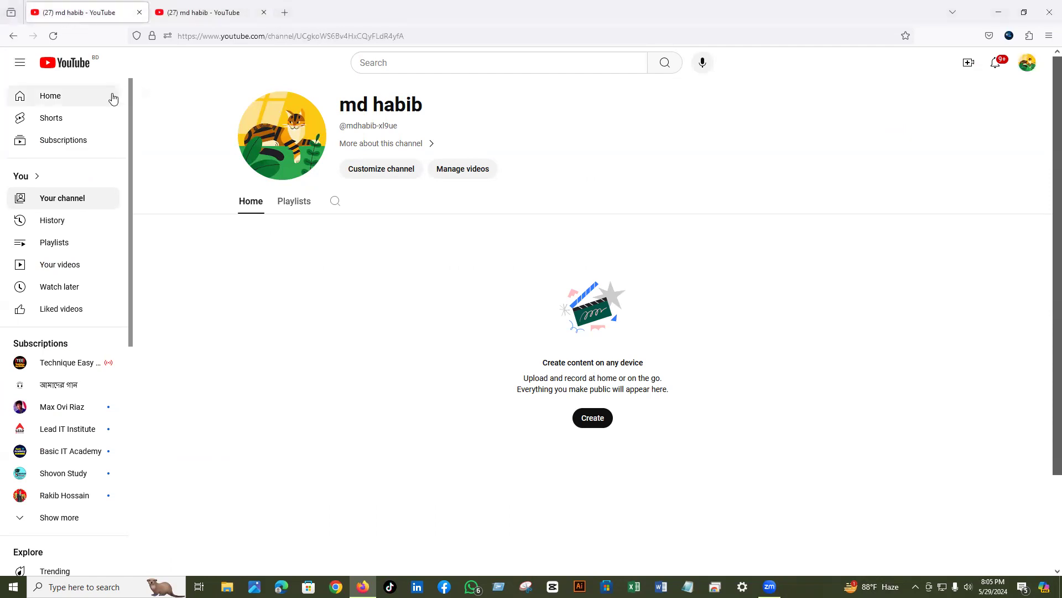
pyautogui.click(400, 168)
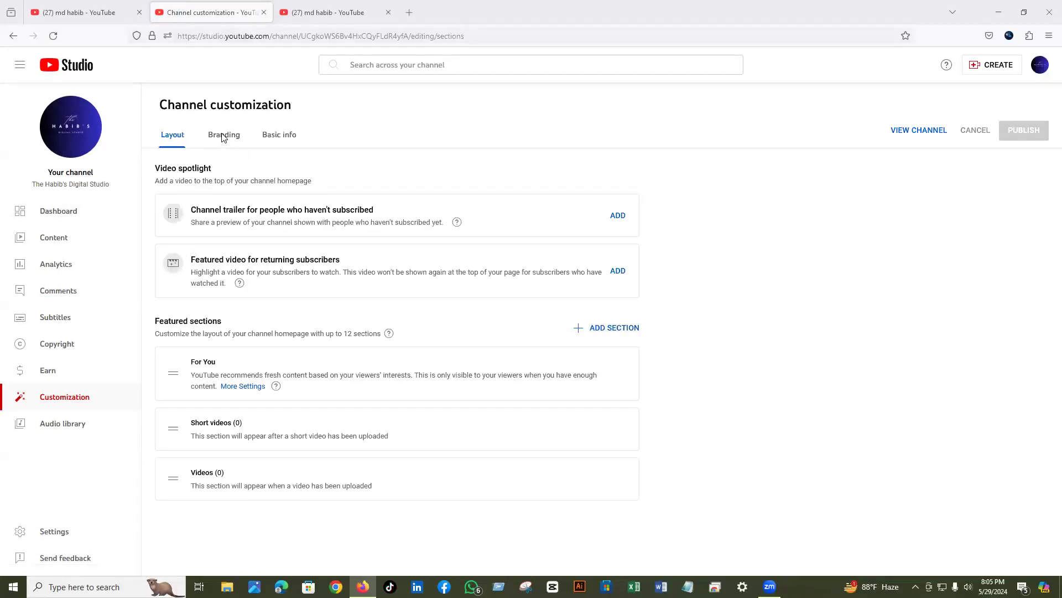
pyautogui.click(274, 136)
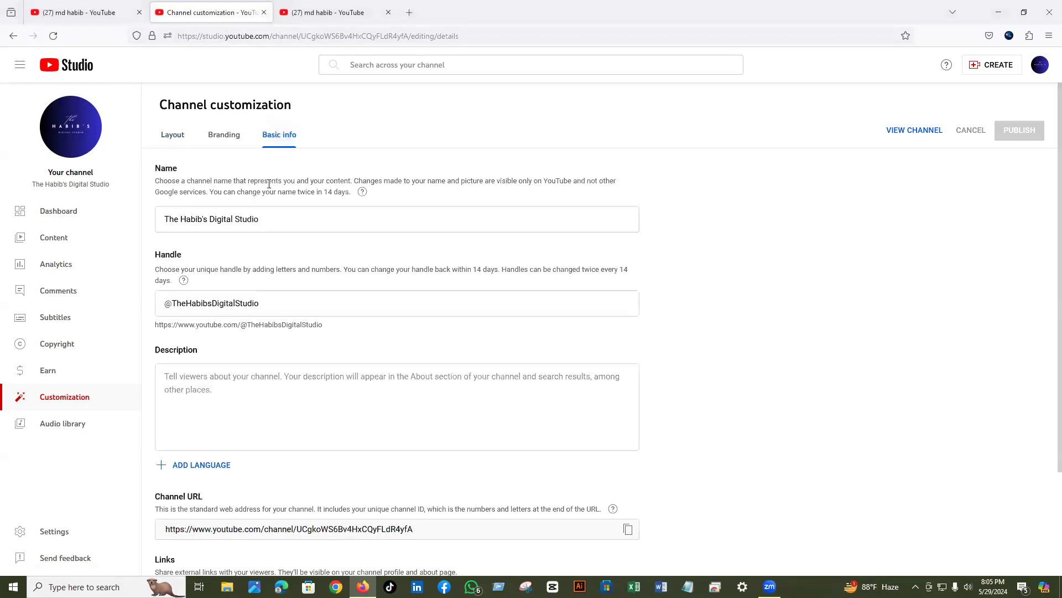
pyautogui.scroll(-2, 213, 349)
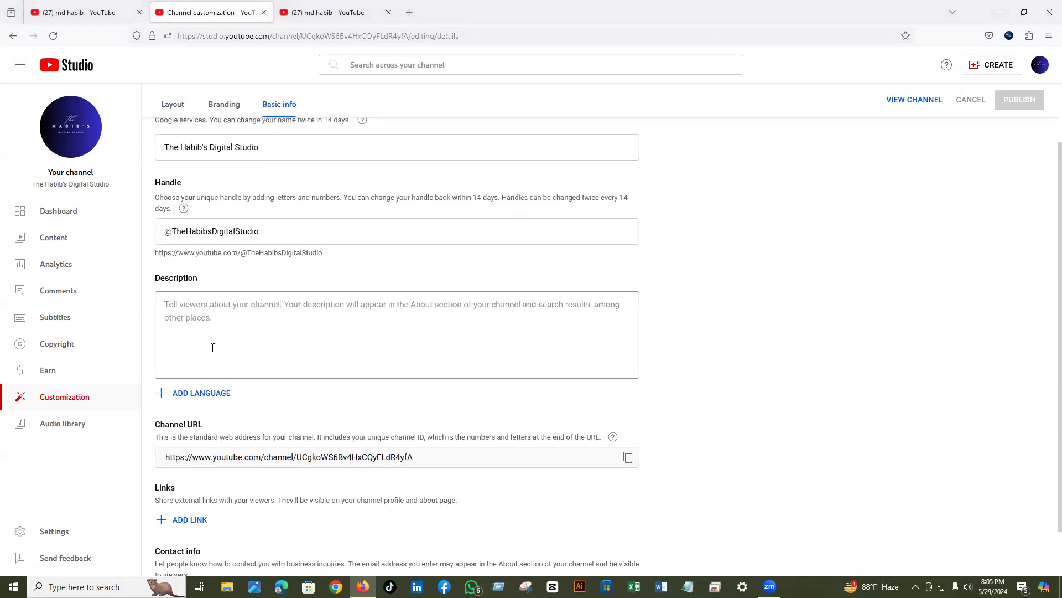
# - Write the description calling The Habib's Digital Studio an educational & Skill developing channel, then start a new line
pyautogui.click(187, 309)
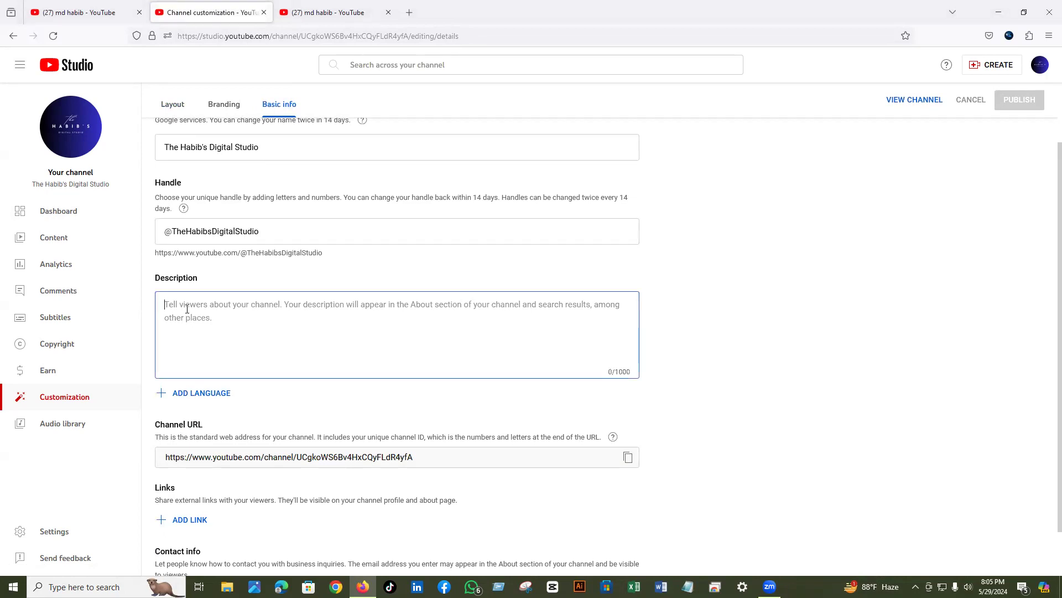
pyautogui.write('The')
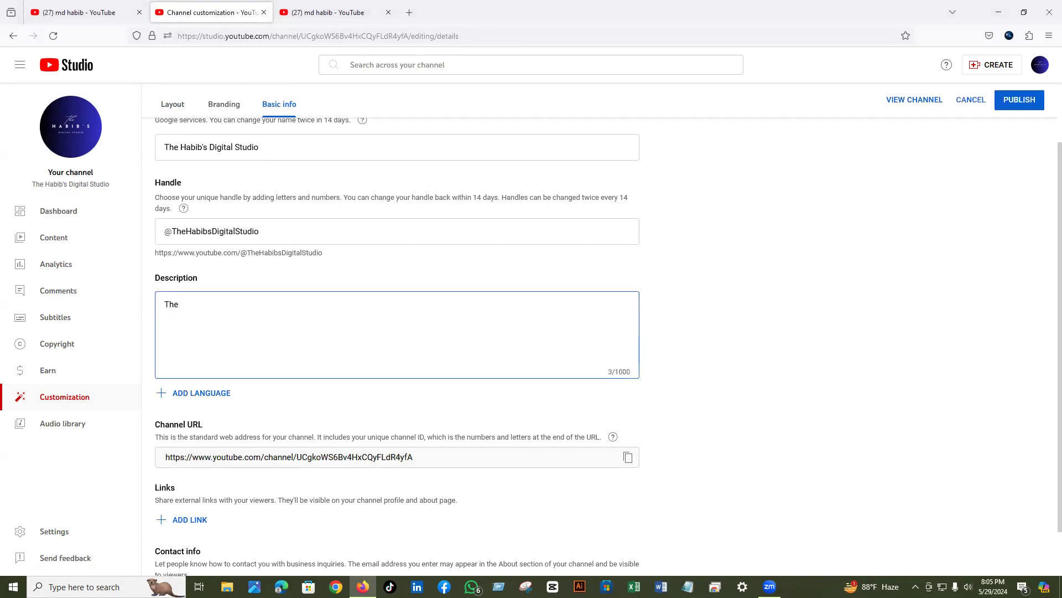
pyautogui.write(' Ha')
pyautogui.press('BackSpace')
pyautogui.write("bib's Digital Studio")
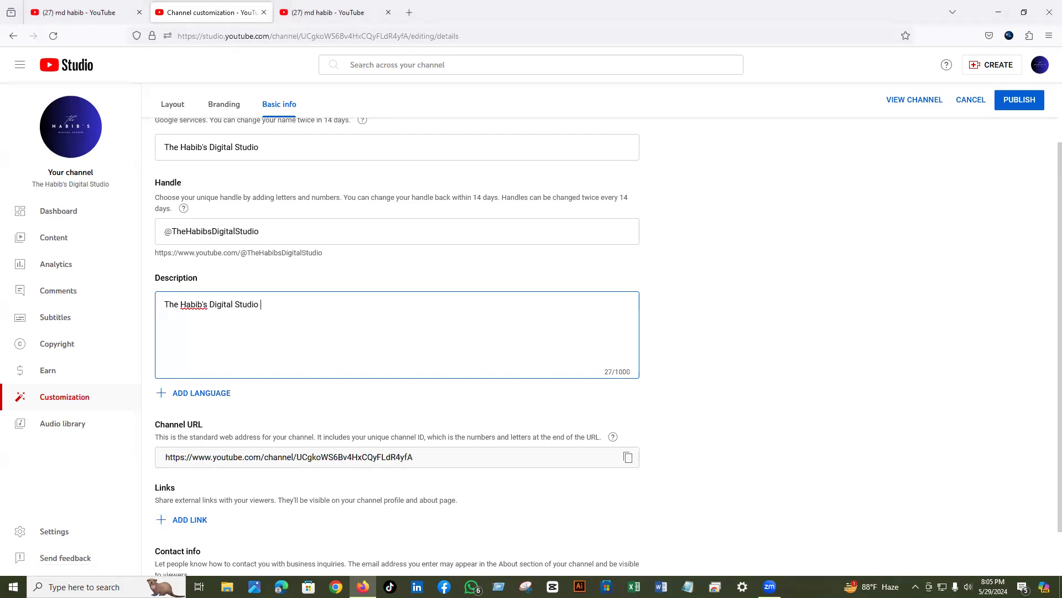
pyautogui.write(' is an educational & Skill developing')
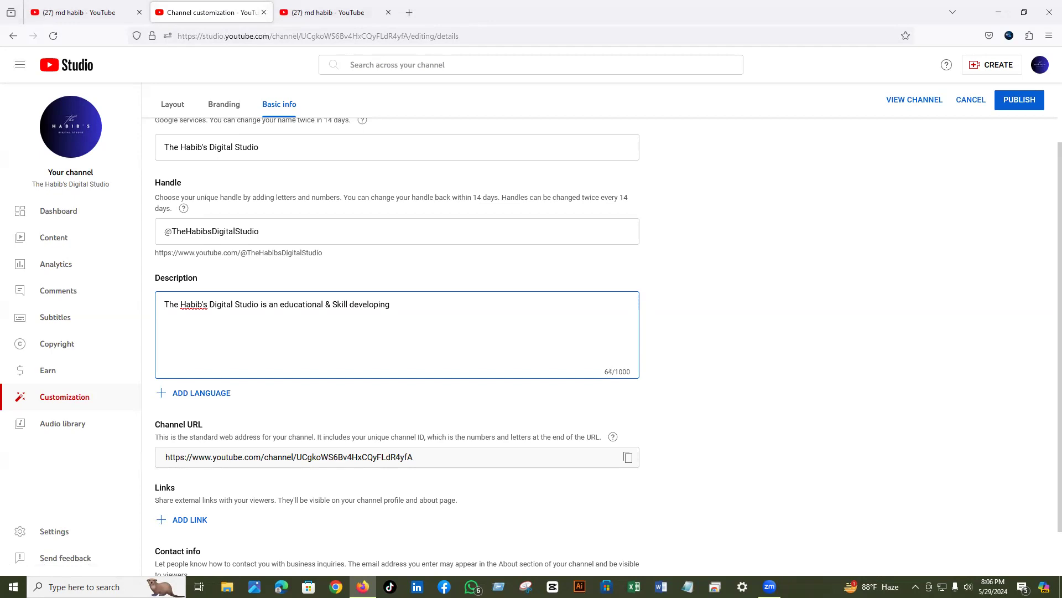
pyautogui.write(' channel. Here you will get tutoria')
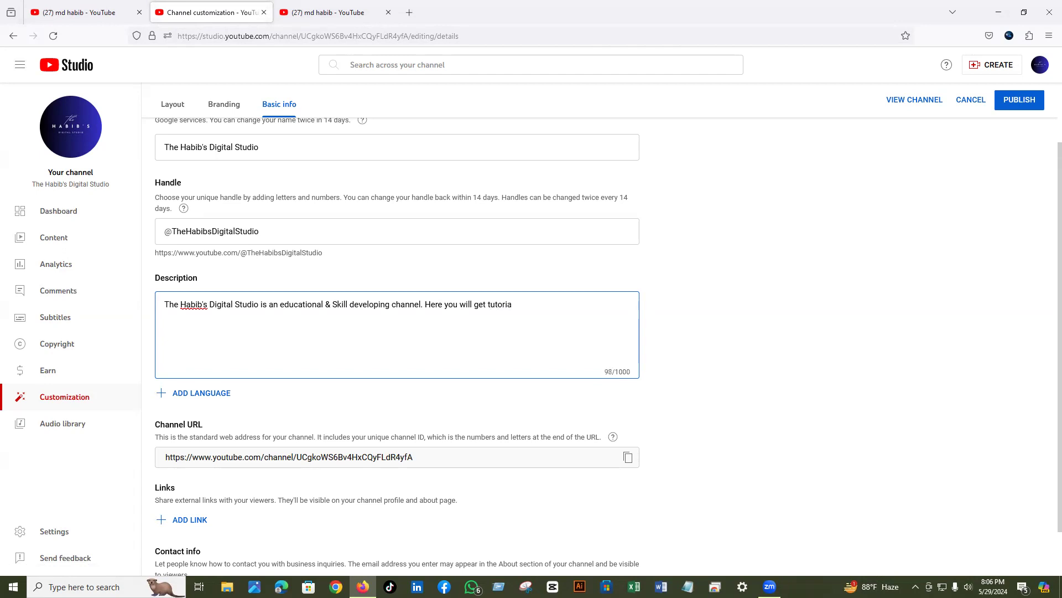
pyautogui.write('ls about digital marketing & freelancing')
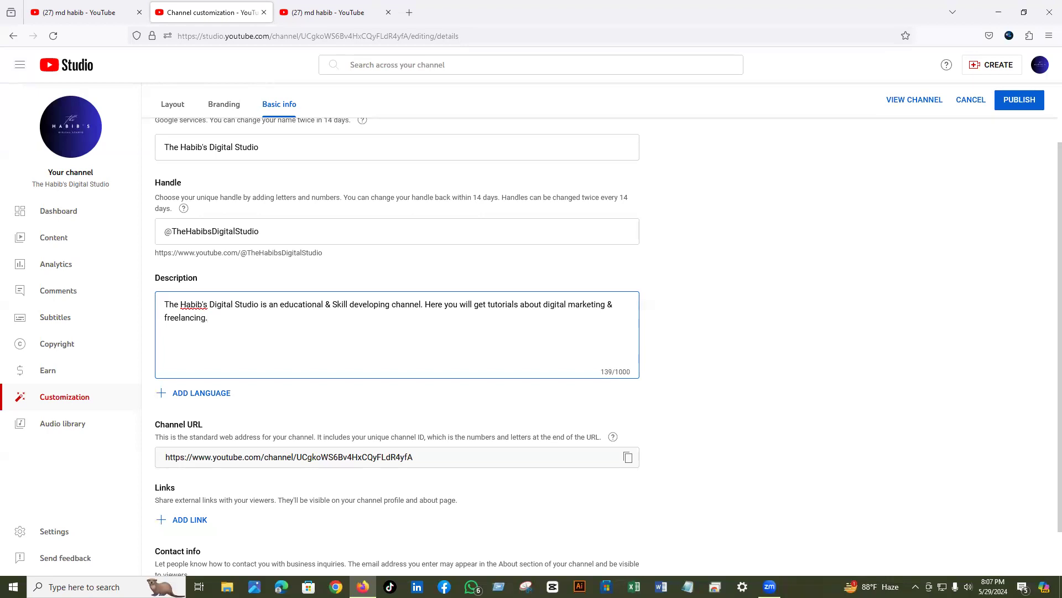
pyautogui.write('.')
pyautogui.press('Return')
pyautogui.press('Return')
# - Append the #digitalmarketing and #digitalmarketingagency hashtags to the channel description from the suggestions
pyautogui.write('#Dig')
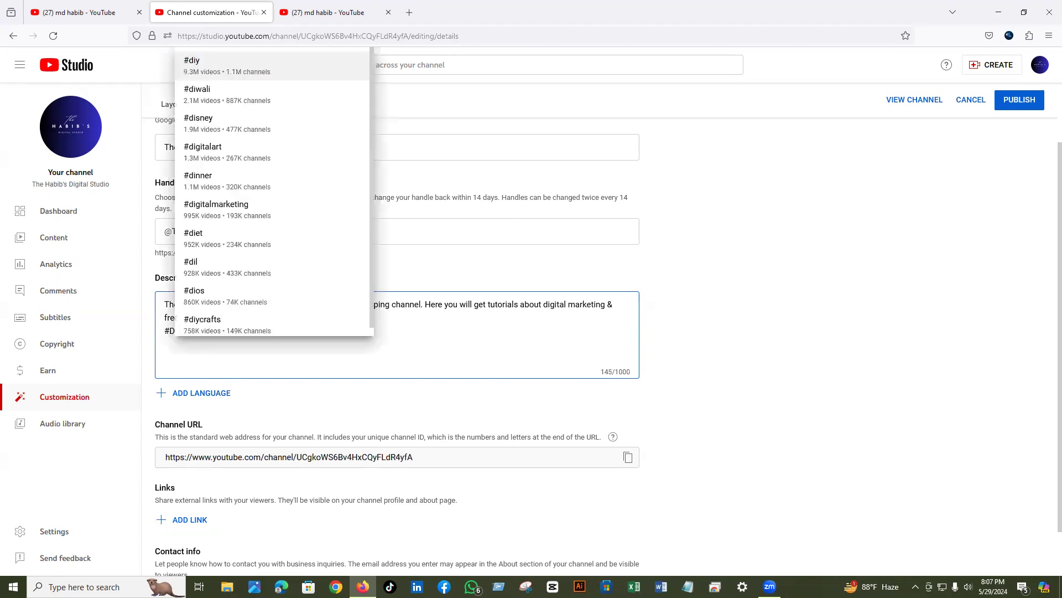
pyautogui.write('iga')
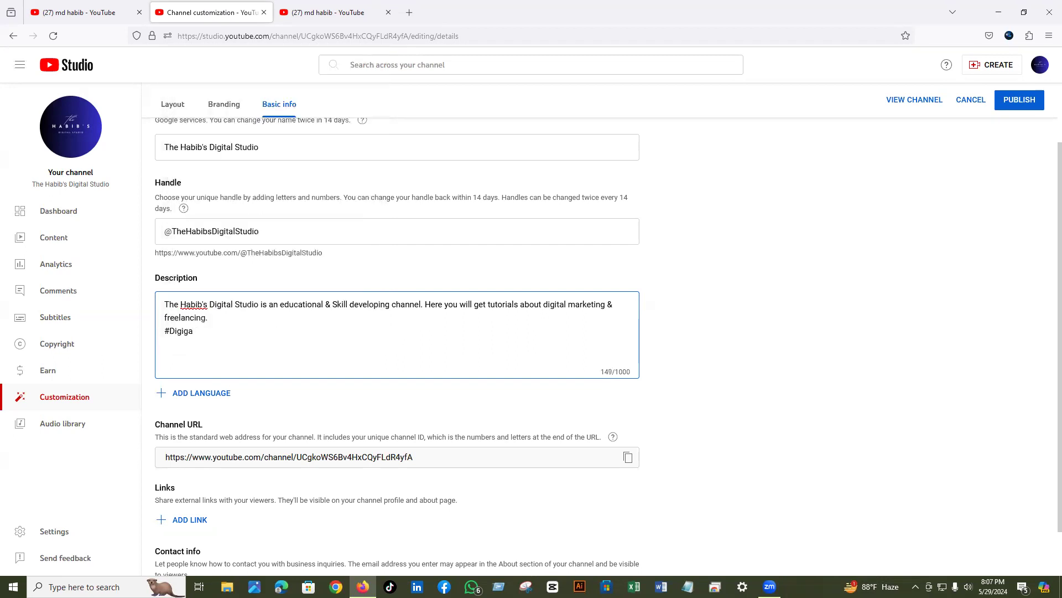
pyautogui.press('BackSpace')
pyautogui.press('BackSpace')
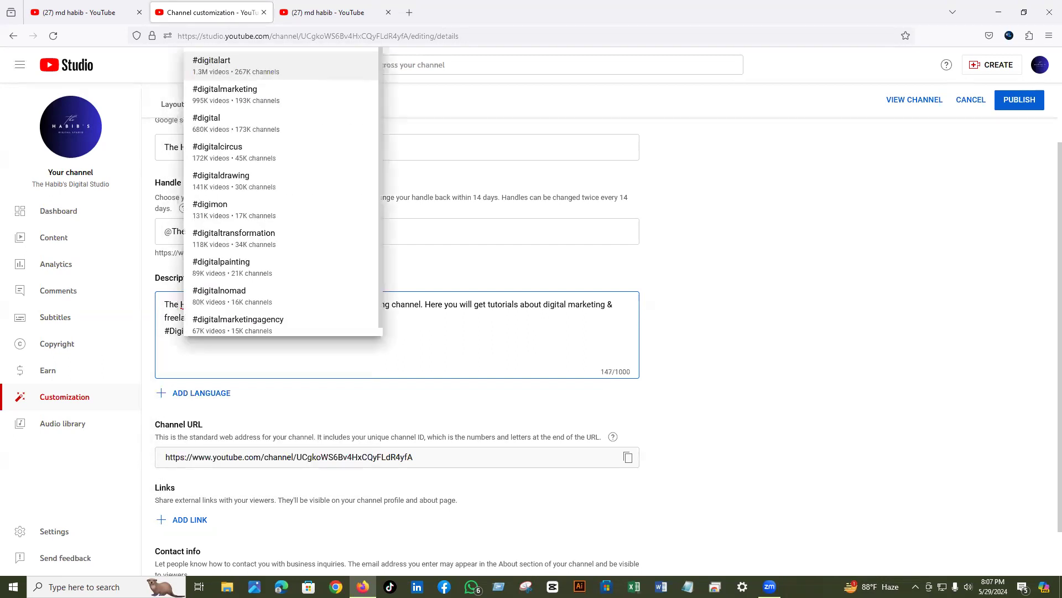
pyautogui.write('tal')
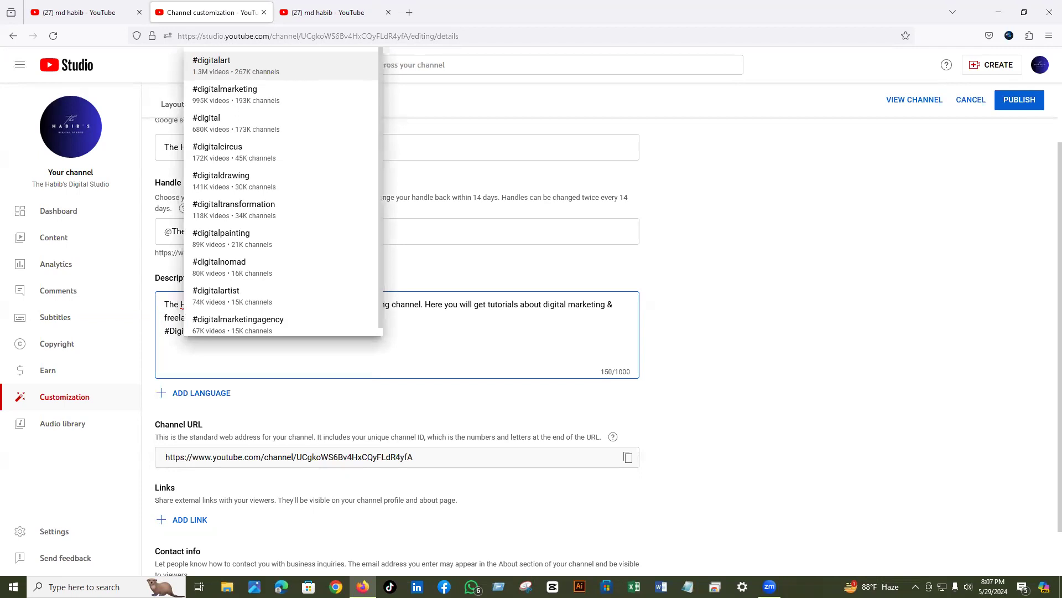
pyautogui.click(222, 89)
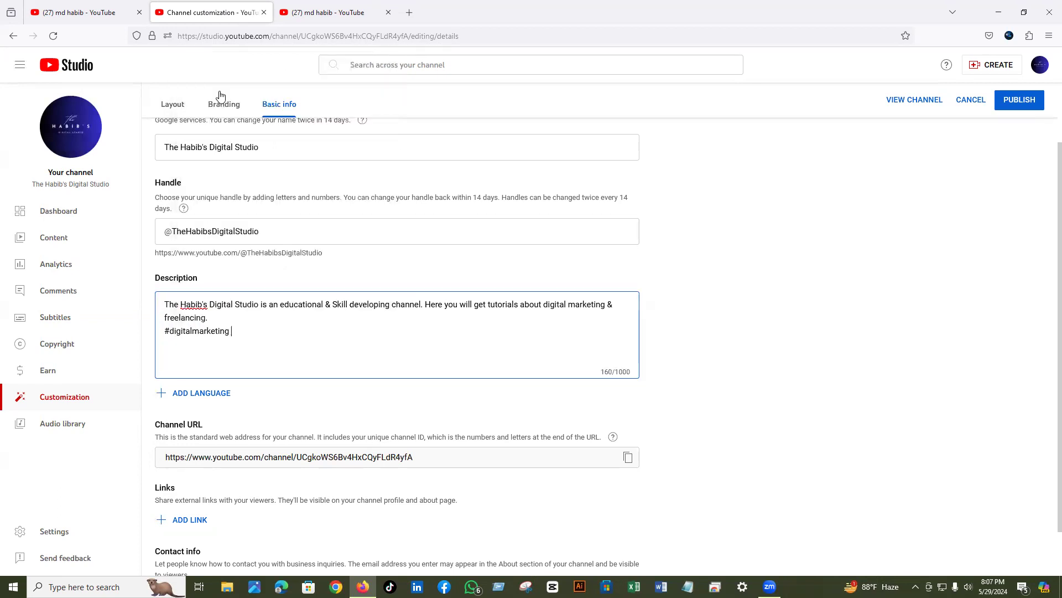
pyautogui.write('#digi')
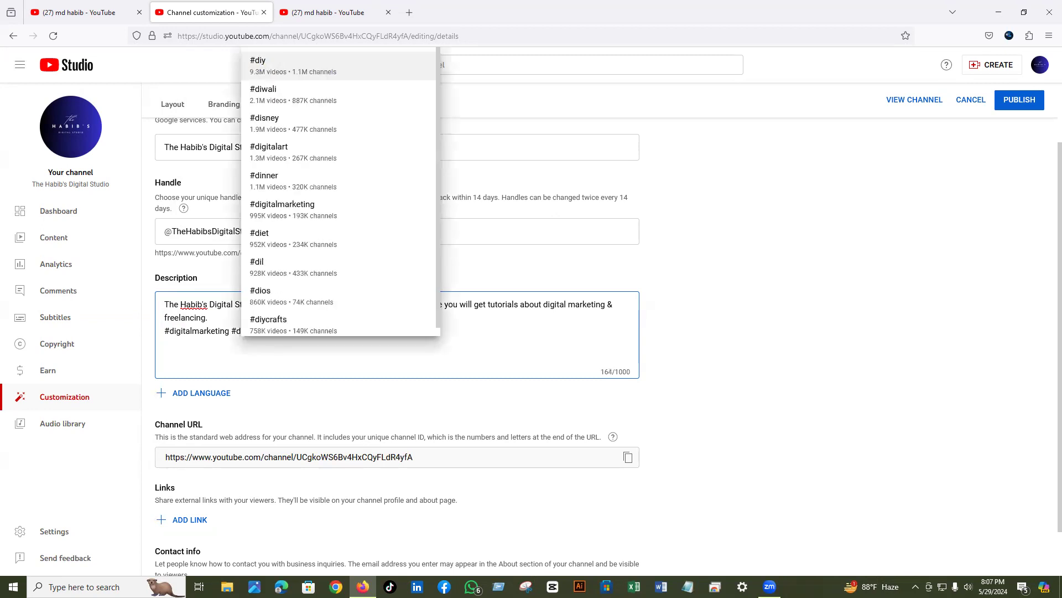
pyautogui.write('ta')
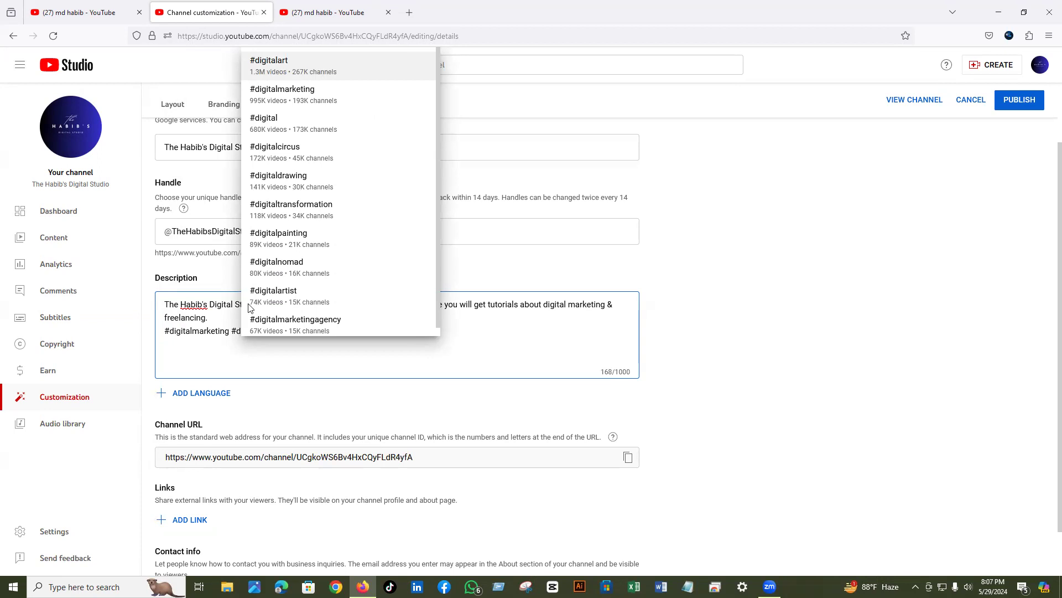
pyautogui.click(263, 323)
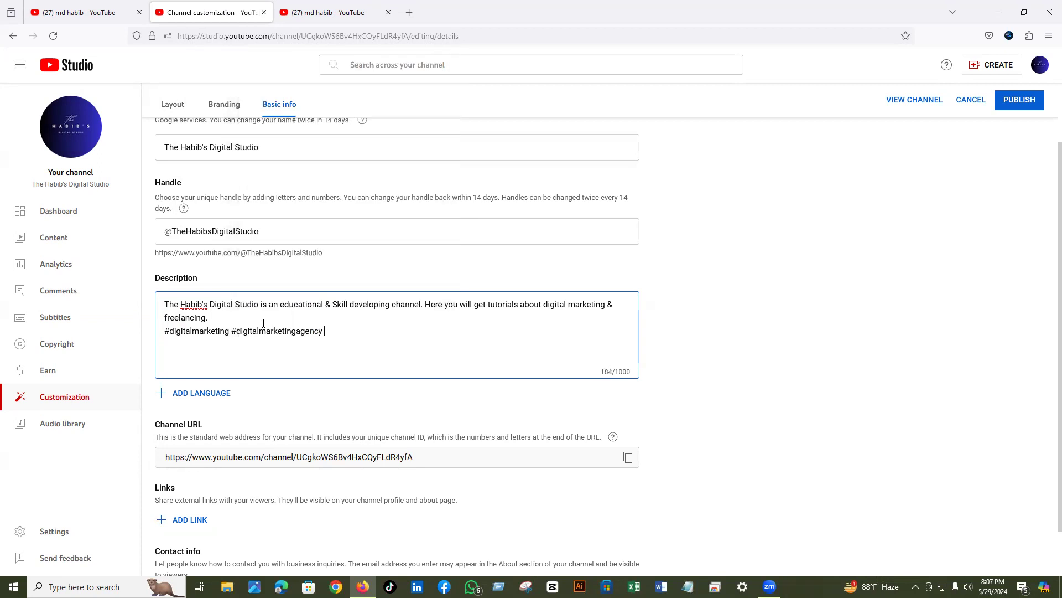
# - Fix the mistyped tag and insert the #freelancing hashtag from the suggestion list
pyautogui.write('#free')
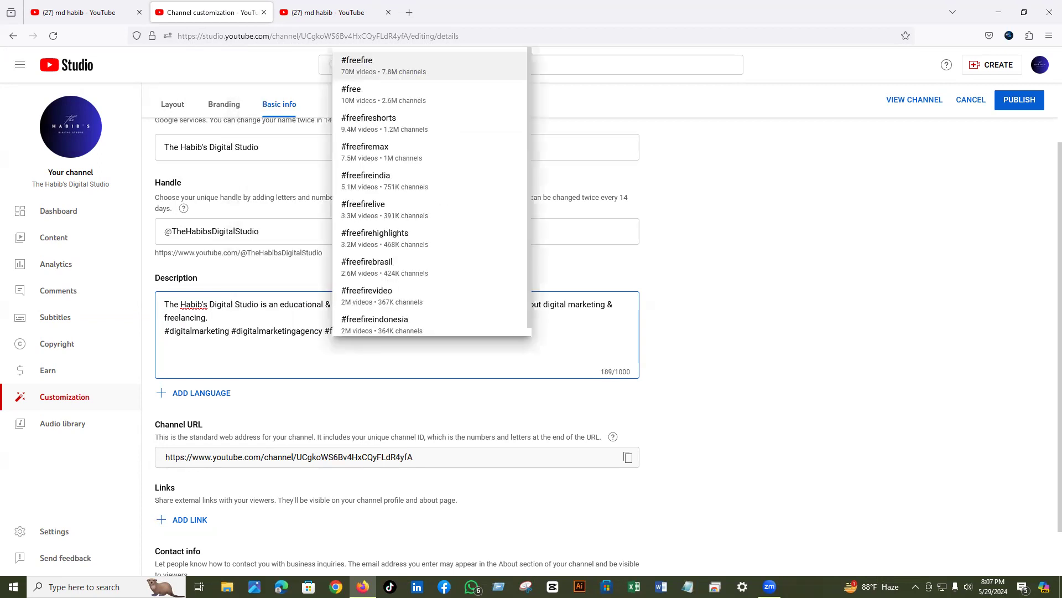
pyautogui.write('na')
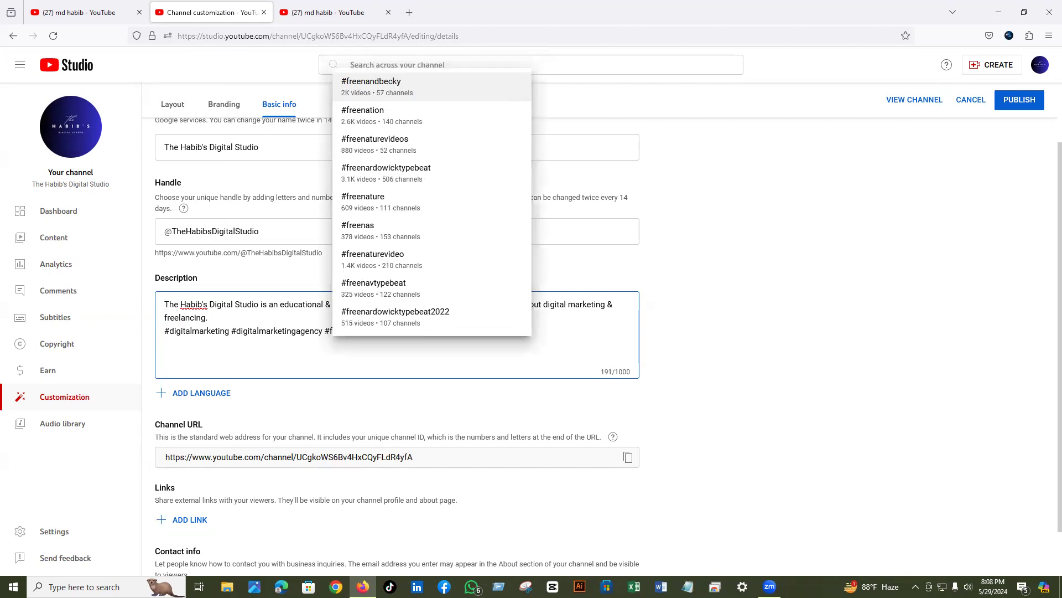
pyautogui.press('BackSpace')
pyautogui.press('BackSpace')
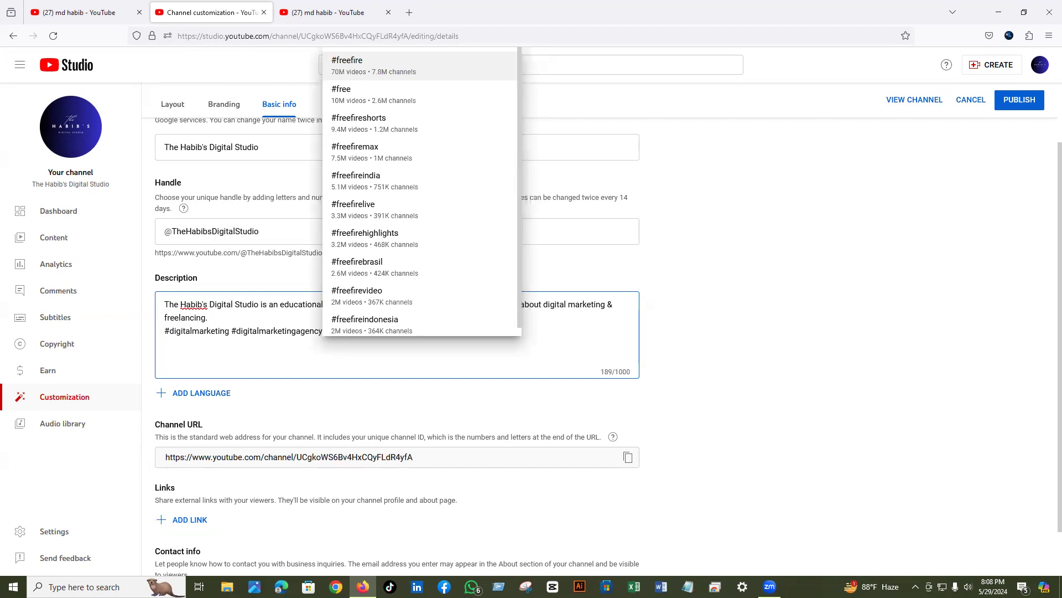
pyautogui.press('BackSpace')
pyautogui.press('BackSpace')
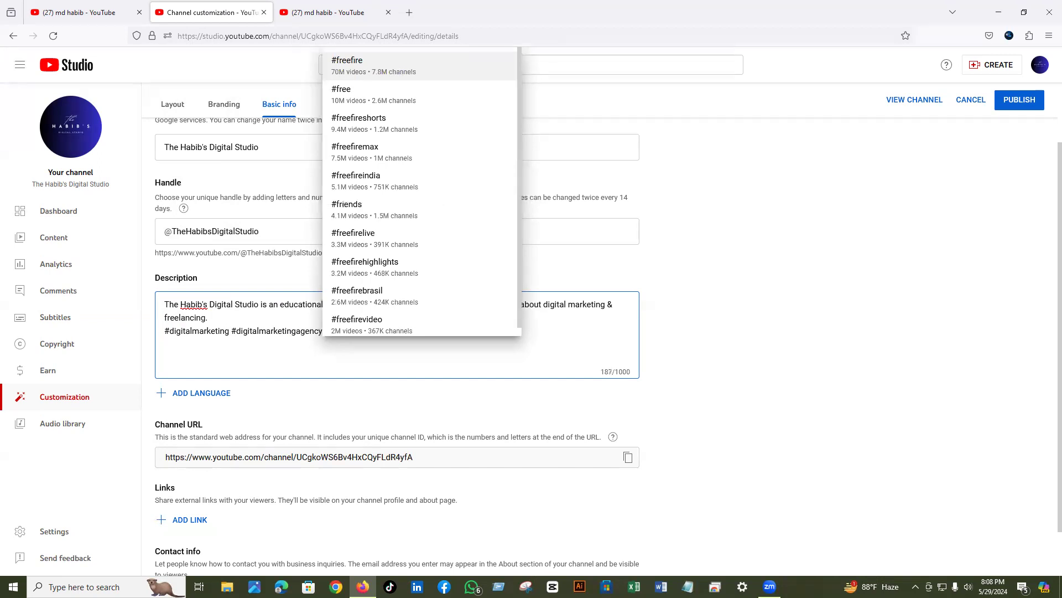
pyautogui.press('BackSpace')
pyautogui.press('BackSpace')
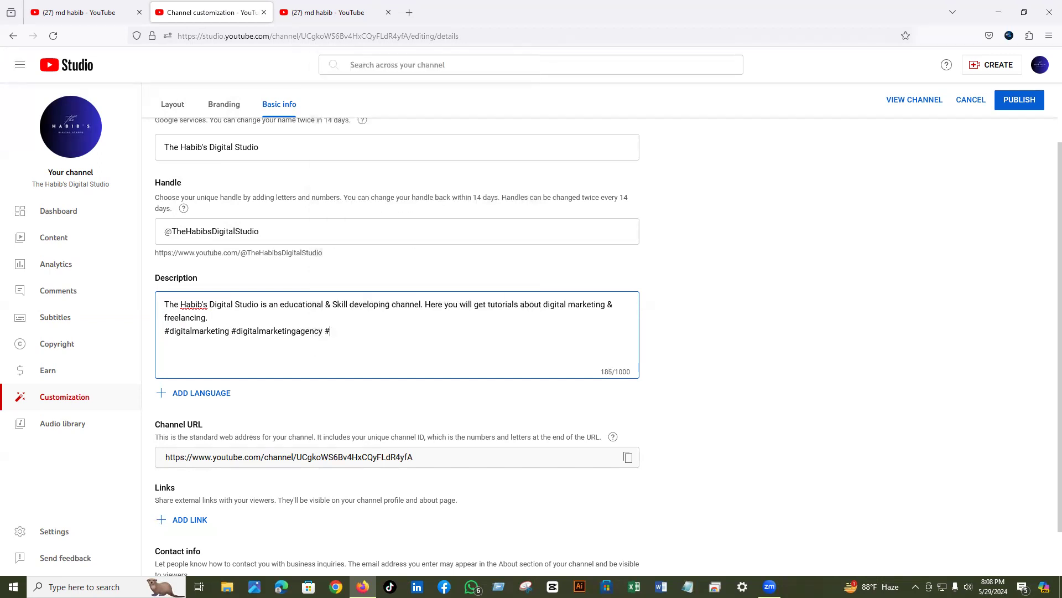
pyautogui.write('freelanc')
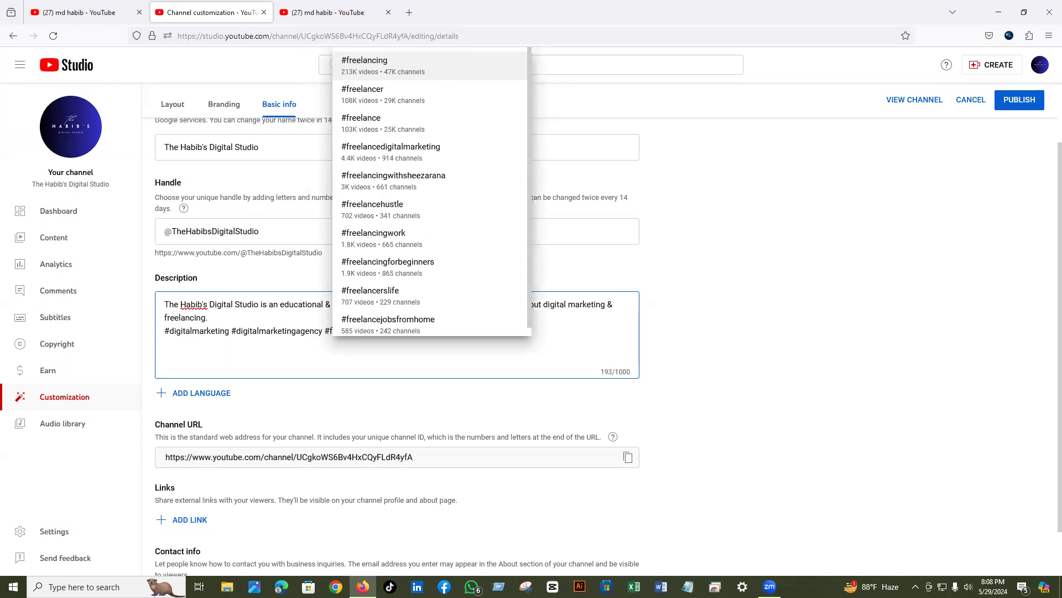
pyautogui.click(354, 64)
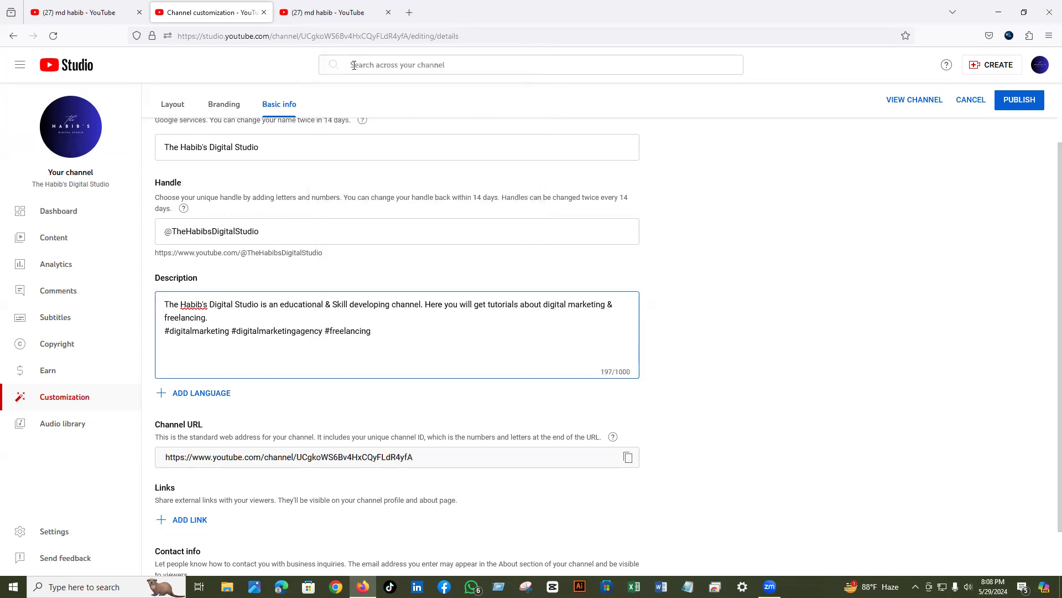
# - Add #freelancingforbeginners, #freelancingsuccess and #freelancedigitalmarketing to the description from the hashtag suggestions
pyautogui.write('#fre')
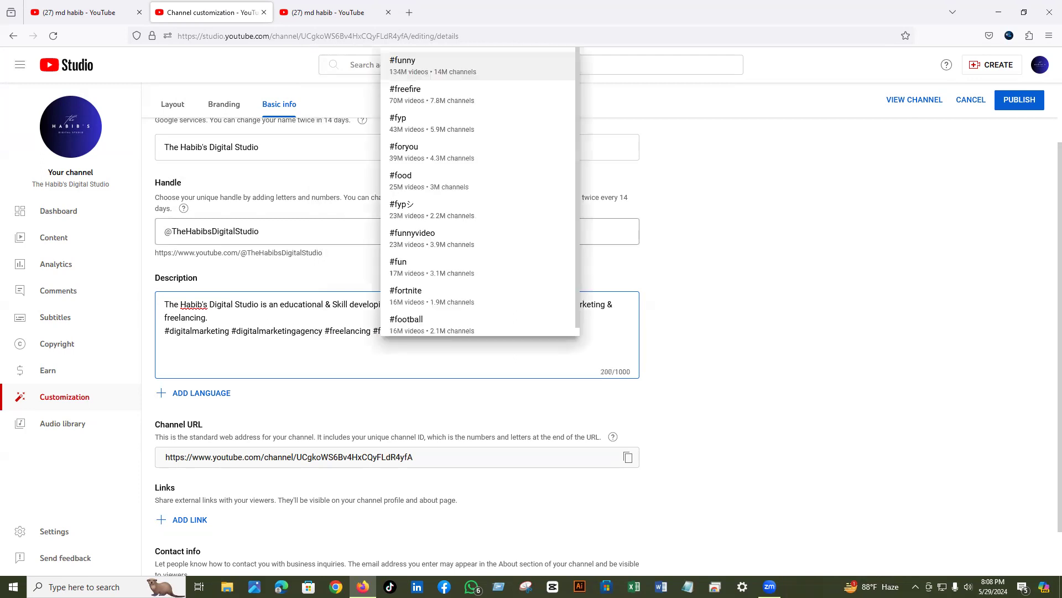
pyautogui.write('elan')
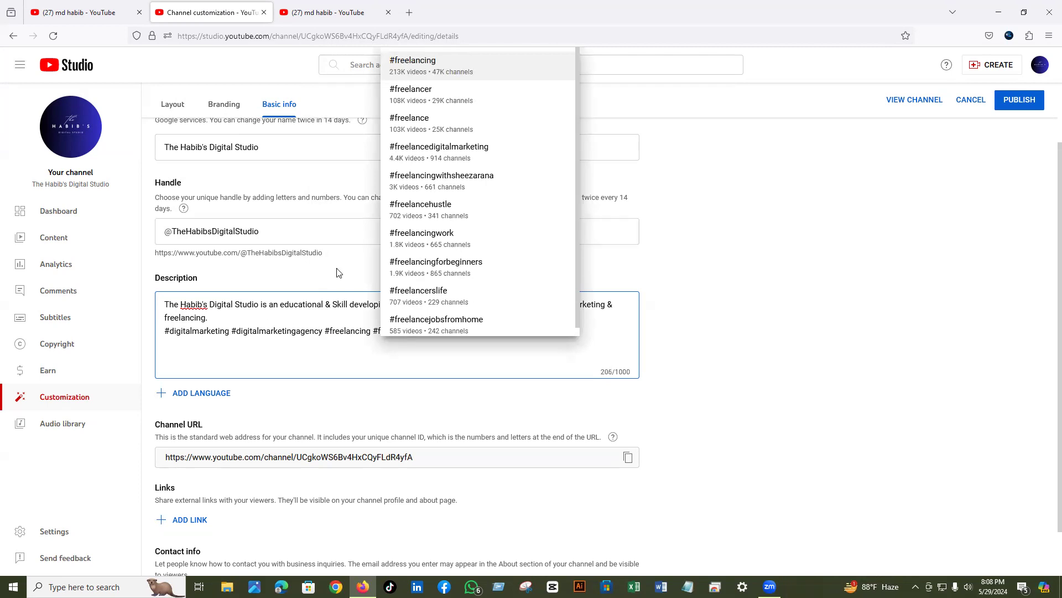
pyautogui.click(445, 265)
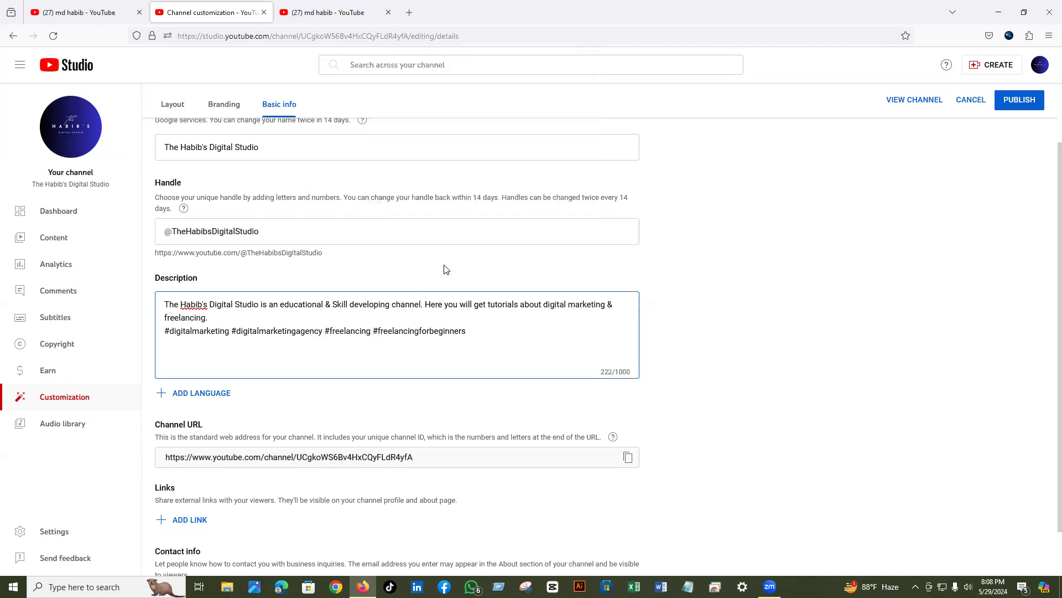
pyautogui.write('#freelancin')
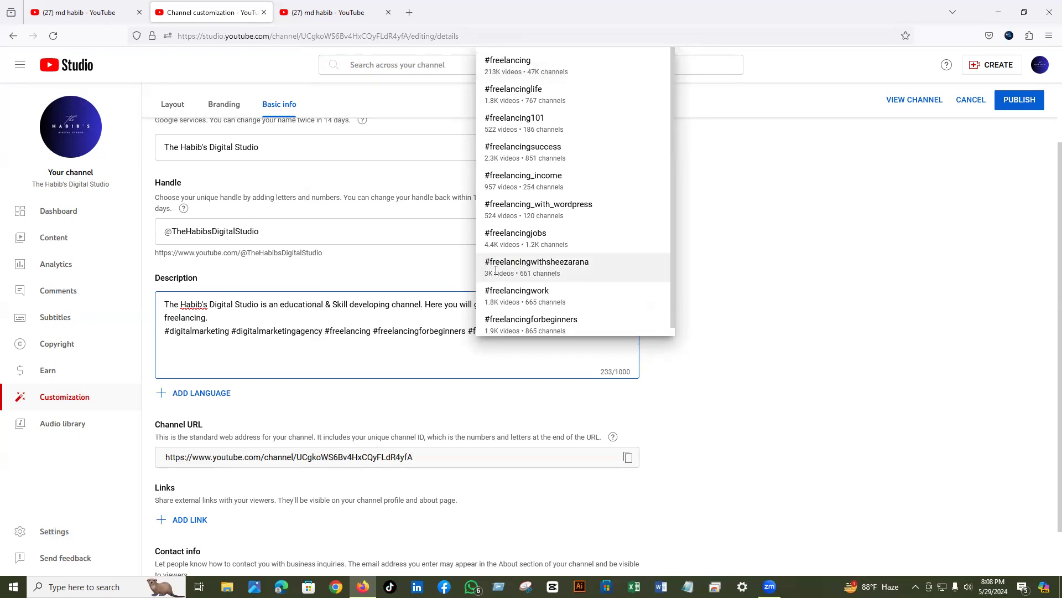
pyautogui.click(526, 150)
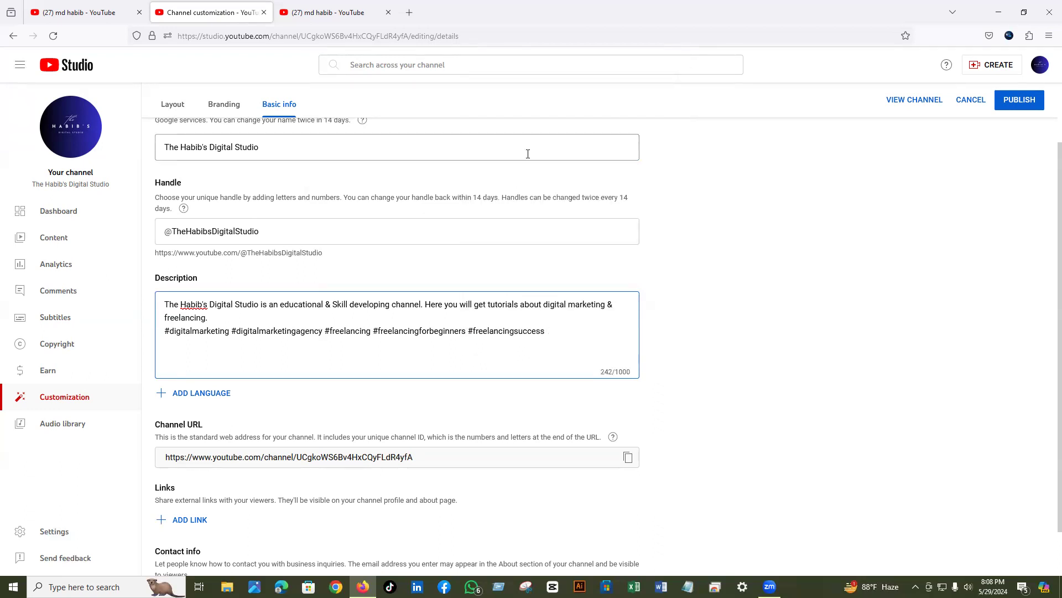
pyautogui.write('#freel')
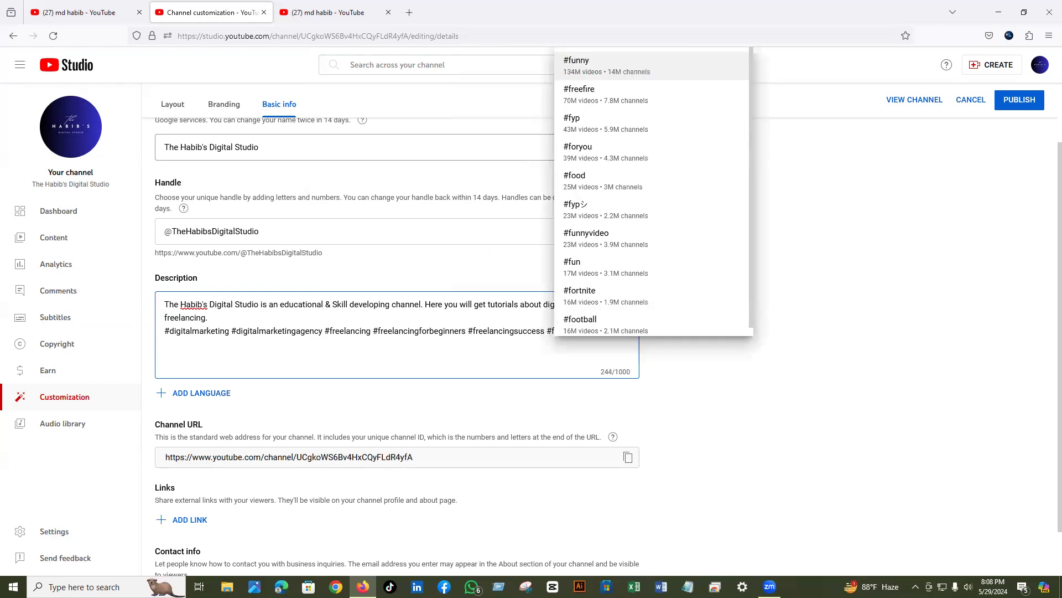
pyautogui.write('an')
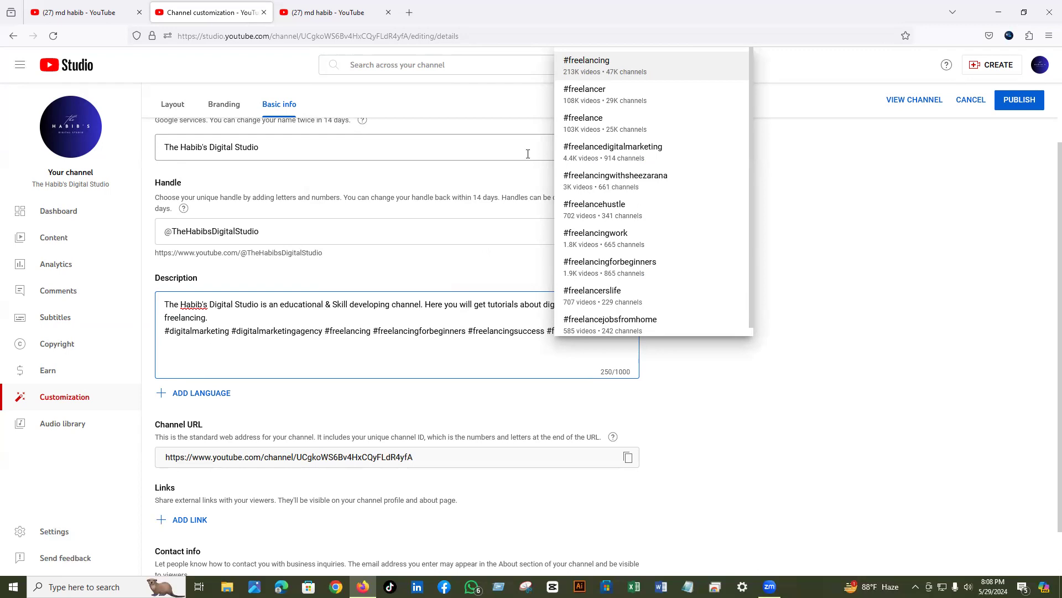
pyautogui.click(609, 156)
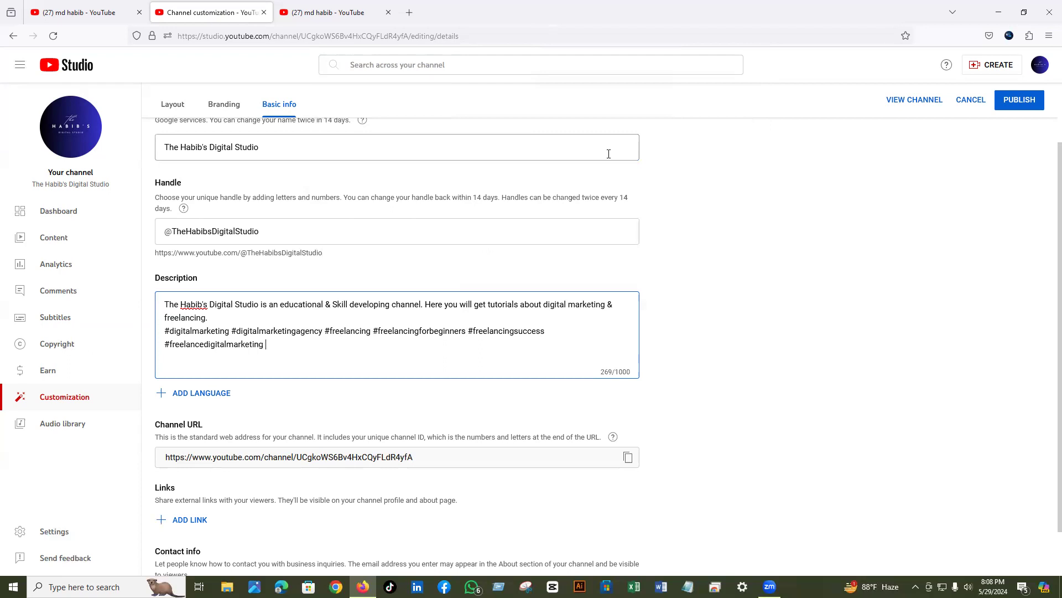
# - Add #educationalvideo and #skilldevelopment to the end of the description
pyautogui.write('#')
pyautogui.write('e')
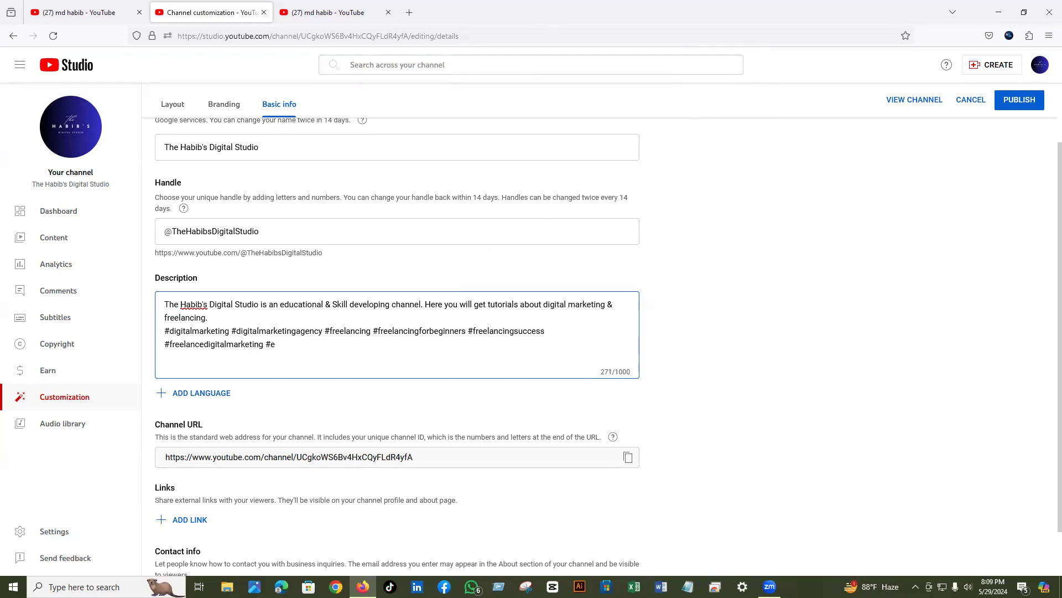
pyautogui.write('ducationa')
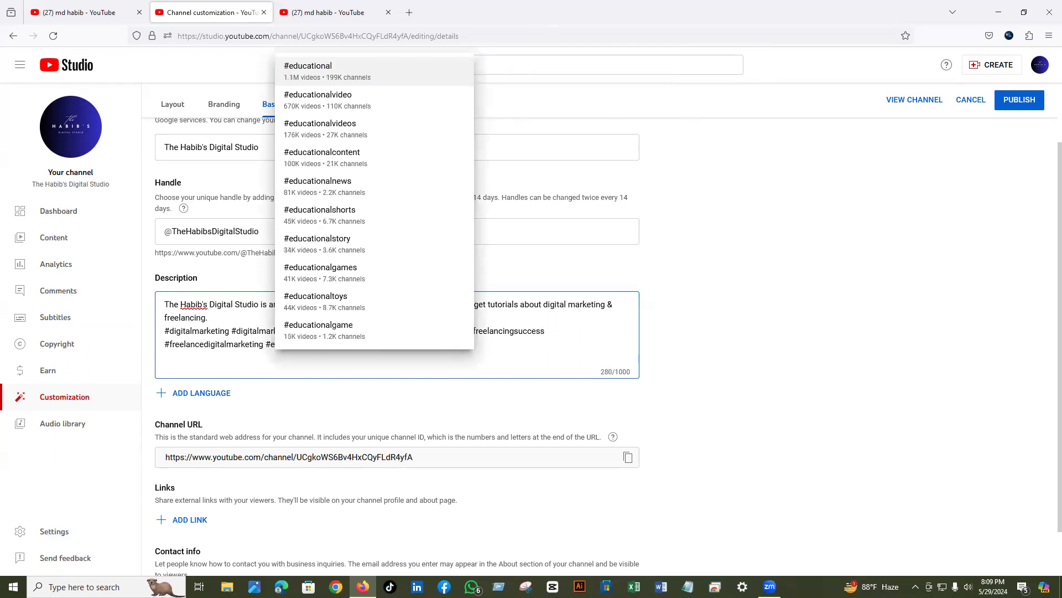
pyautogui.click(317, 104)
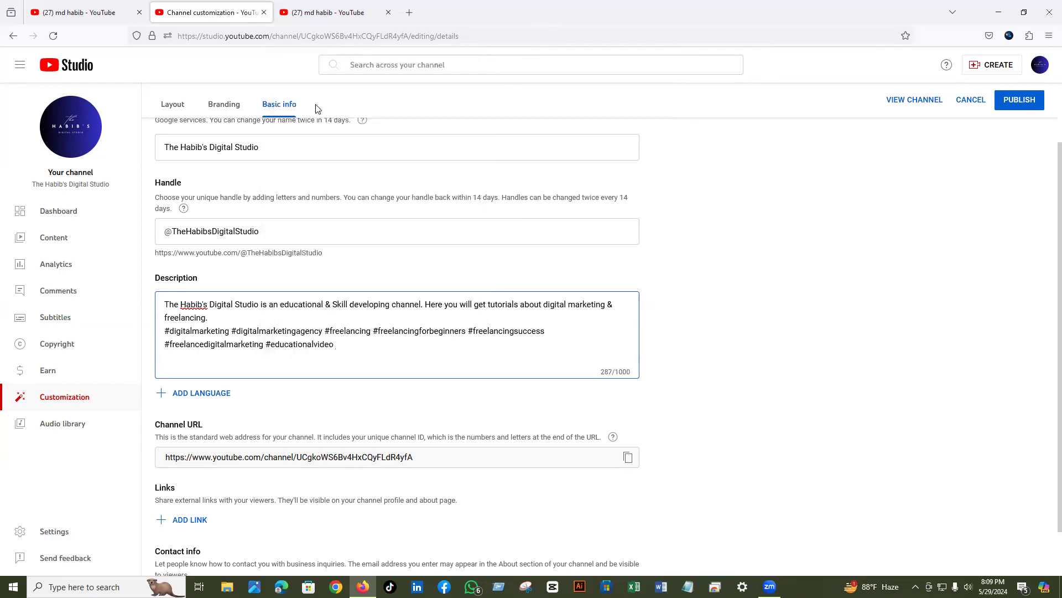
pyautogui.write('#ski')
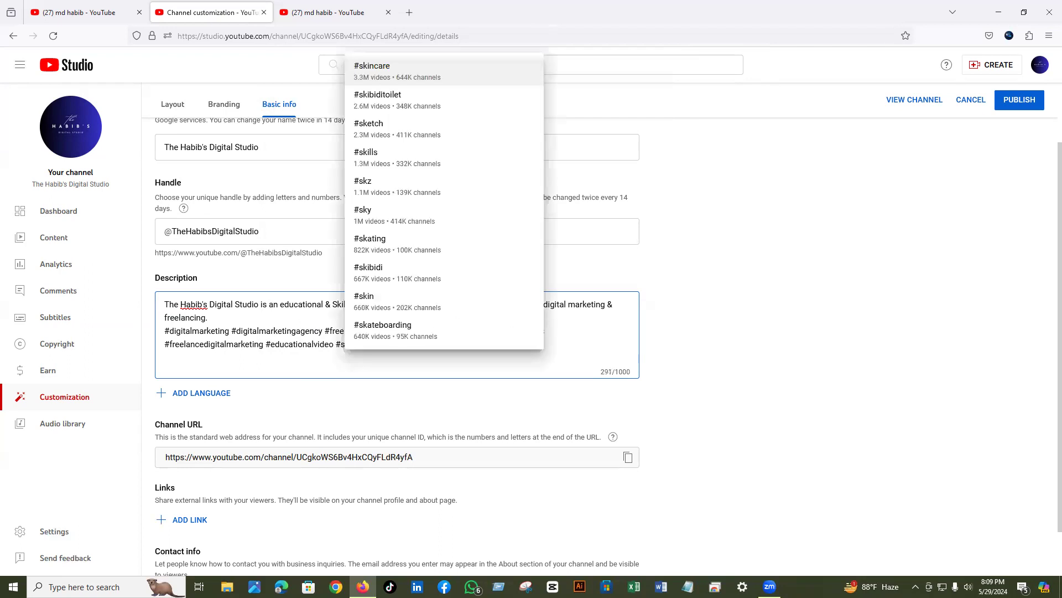
pyautogui.write('ll')
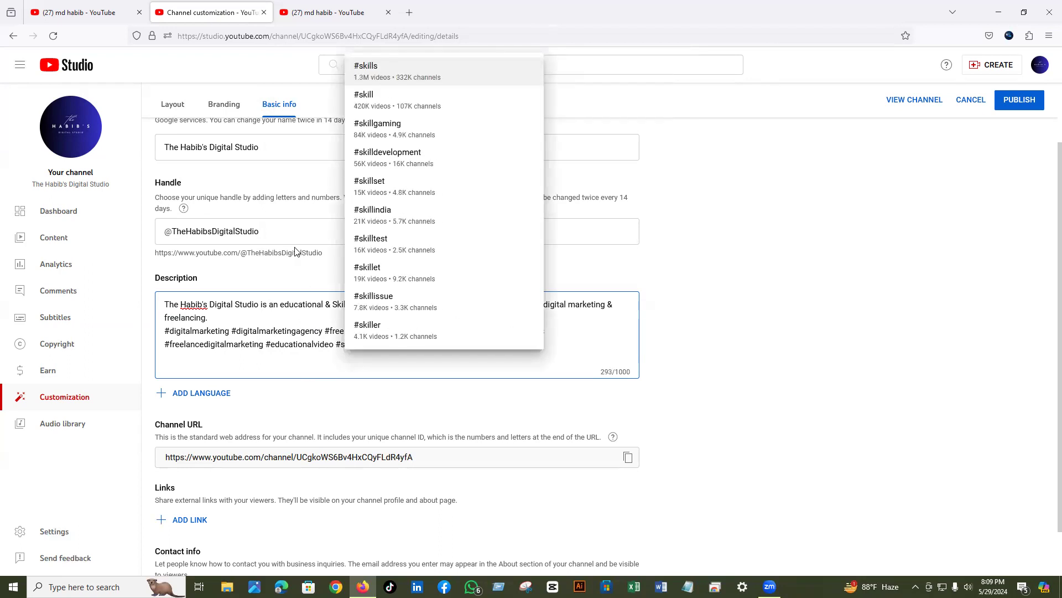
pyautogui.click(383, 158)
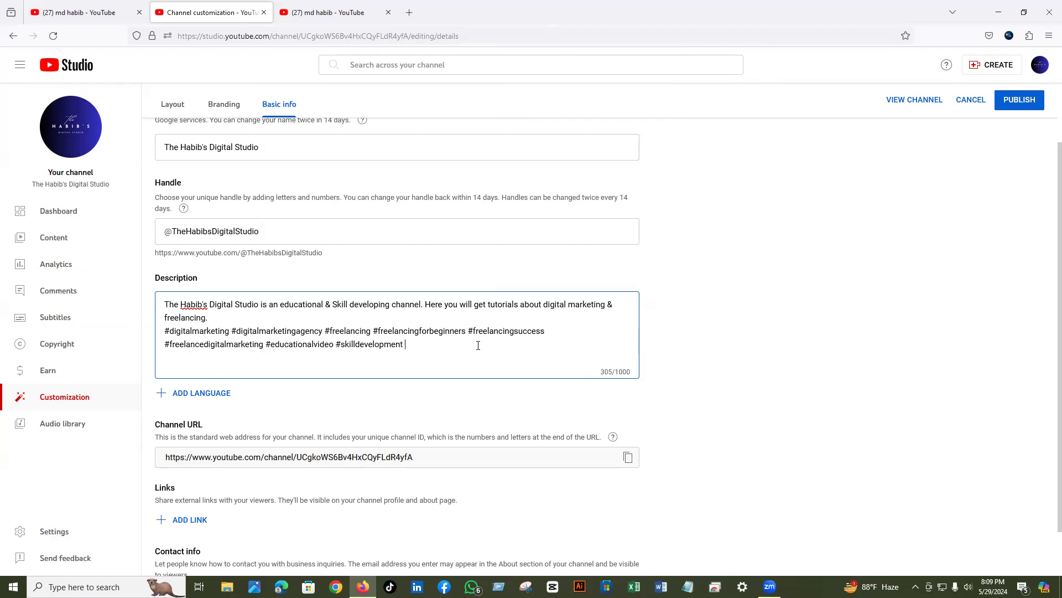
# - Publish the updated description and begin adding a channel translation language
pyautogui.click(1010, 103)
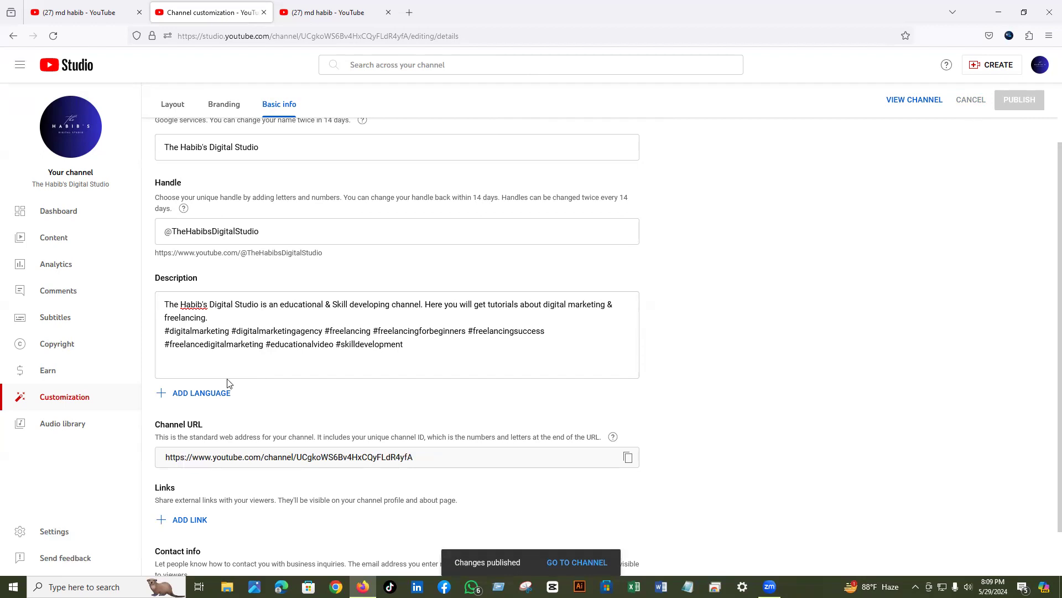
pyautogui.click(177, 394)
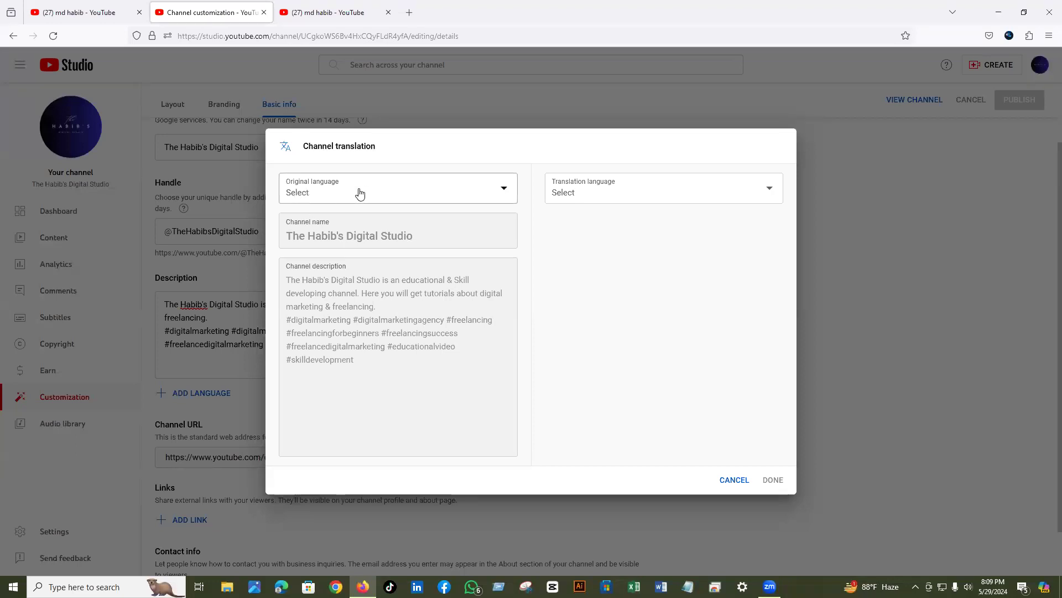
# - Set Bangla as the original language and English as the translation, then enter the English channel name
pyautogui.click(507, 191)
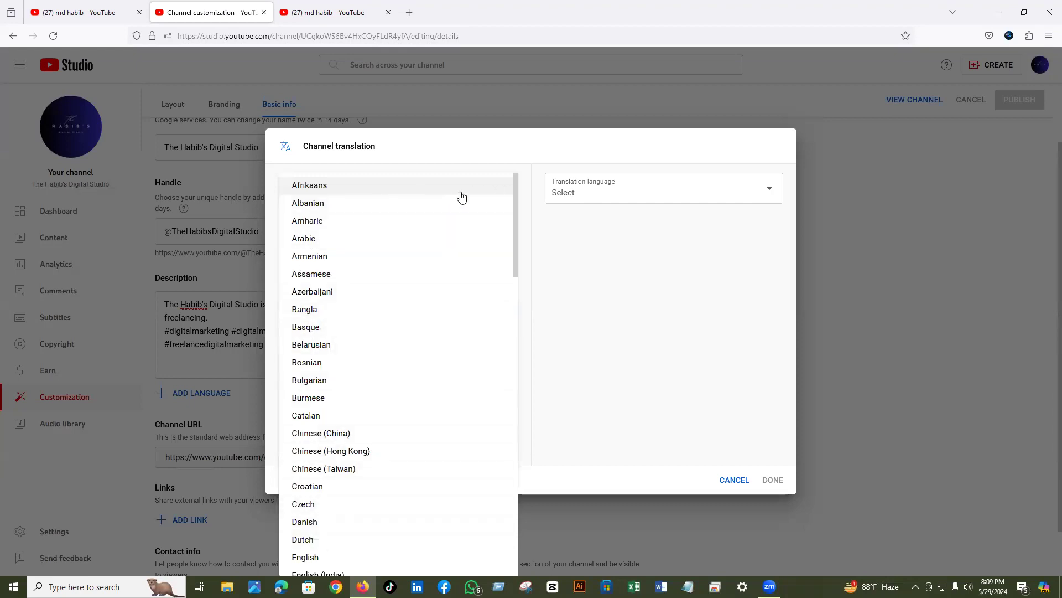
pyautogui.moveTo(514, 204); pyautogui.dragTo(506, 229)
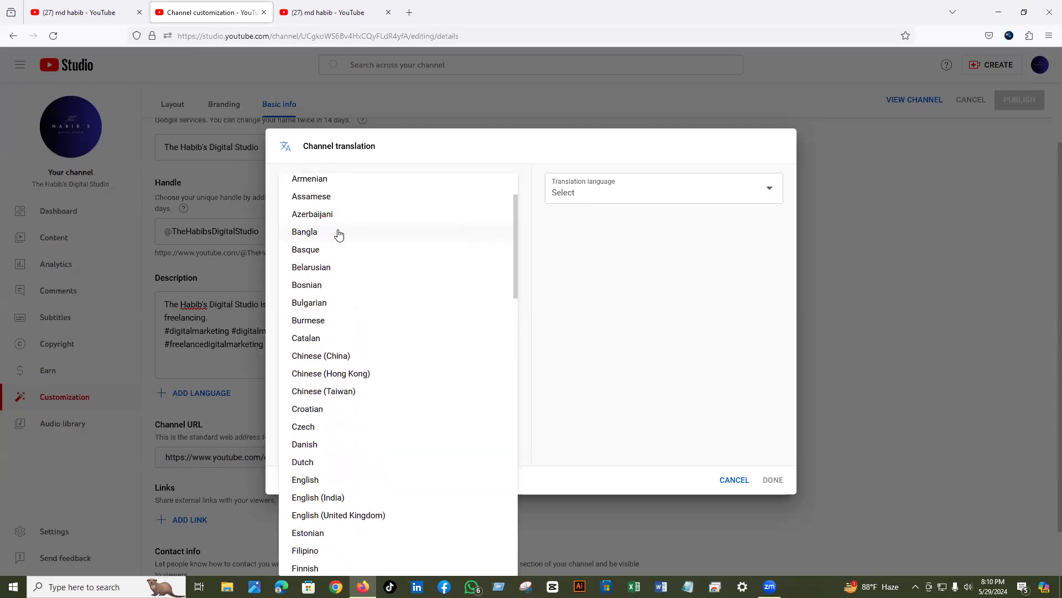
pyautogui.click(308, 233)
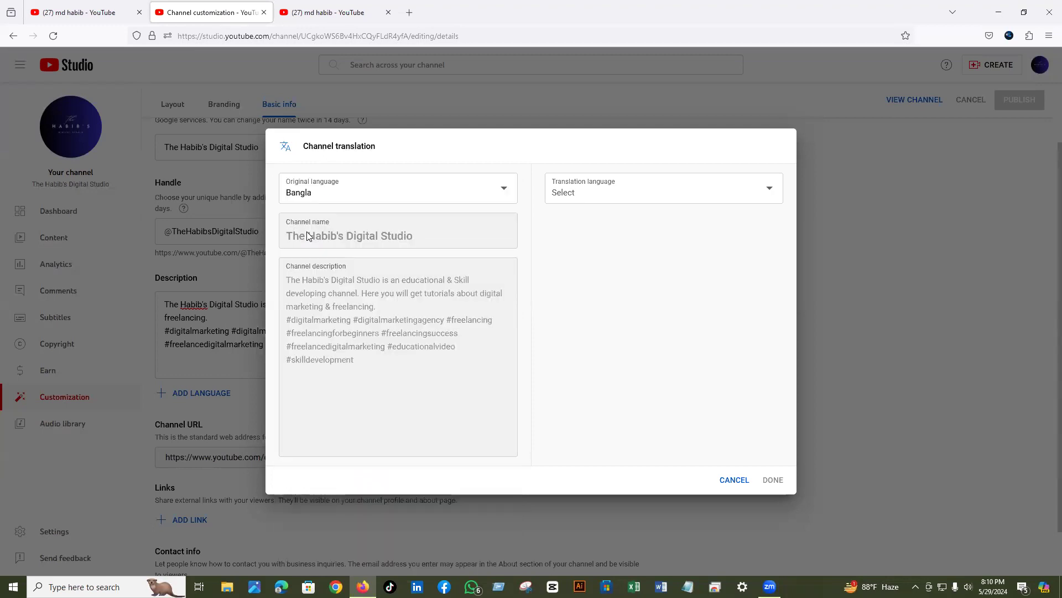
pyautogui.click(737, 193)
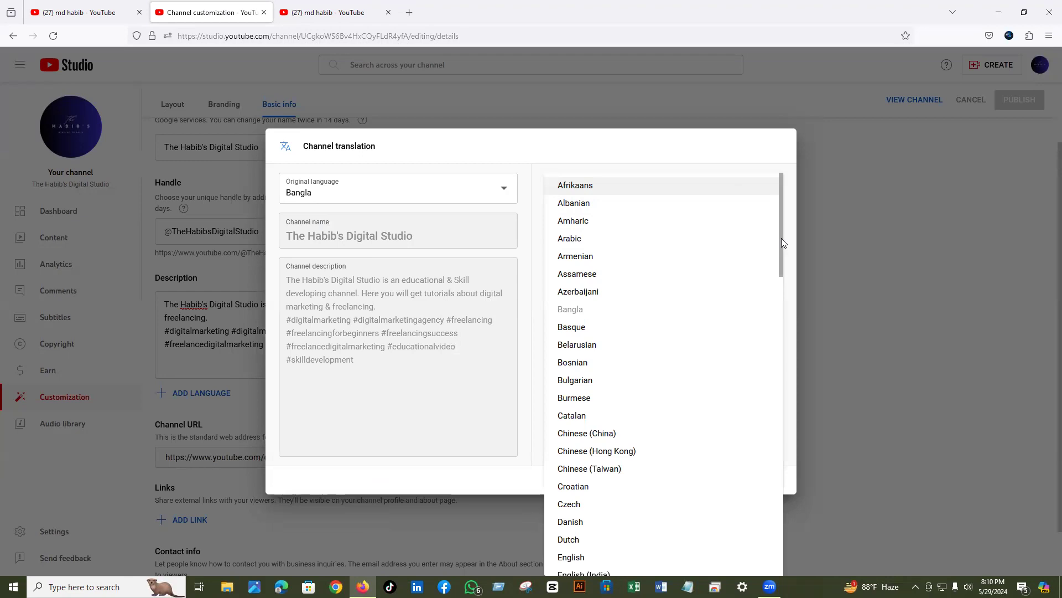
pyautogui.scroll(-2, 778, 260)
pyautogui.scroll(-3, 775, 275)
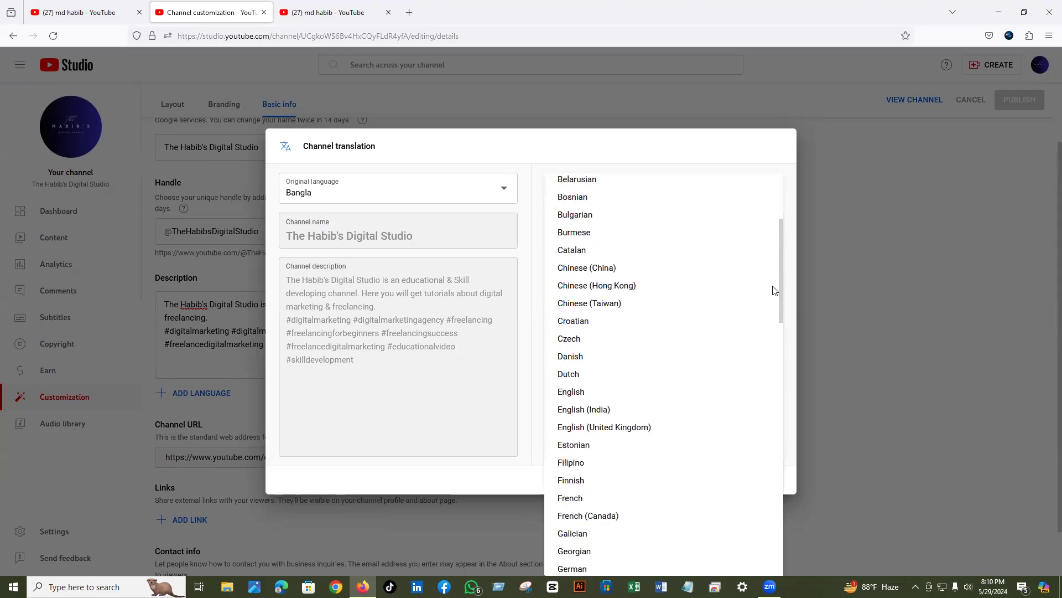
pyautogui.click(566, 394)
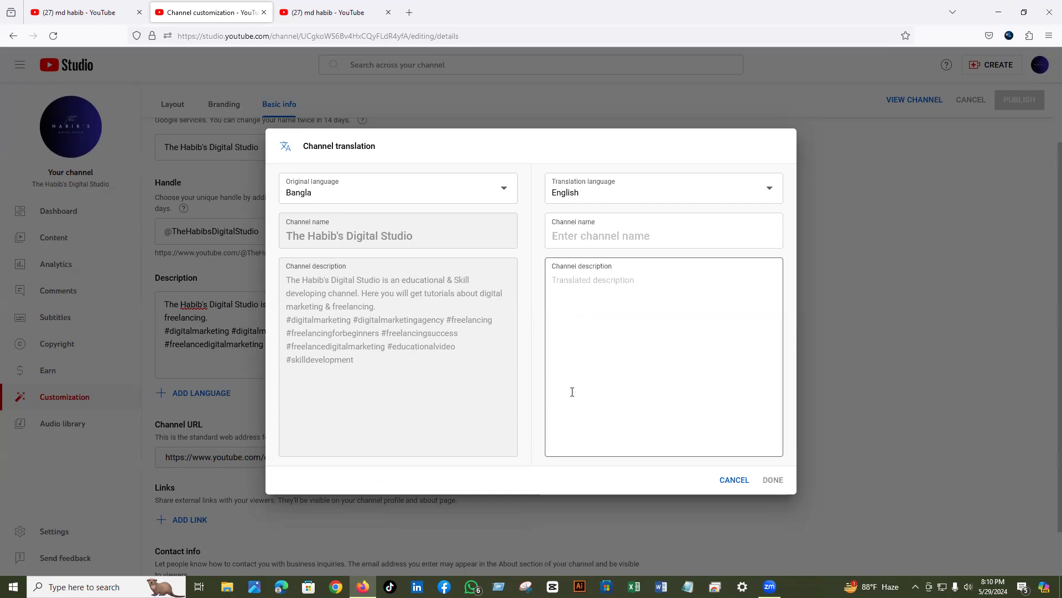
pyautogui.click(583, 234)
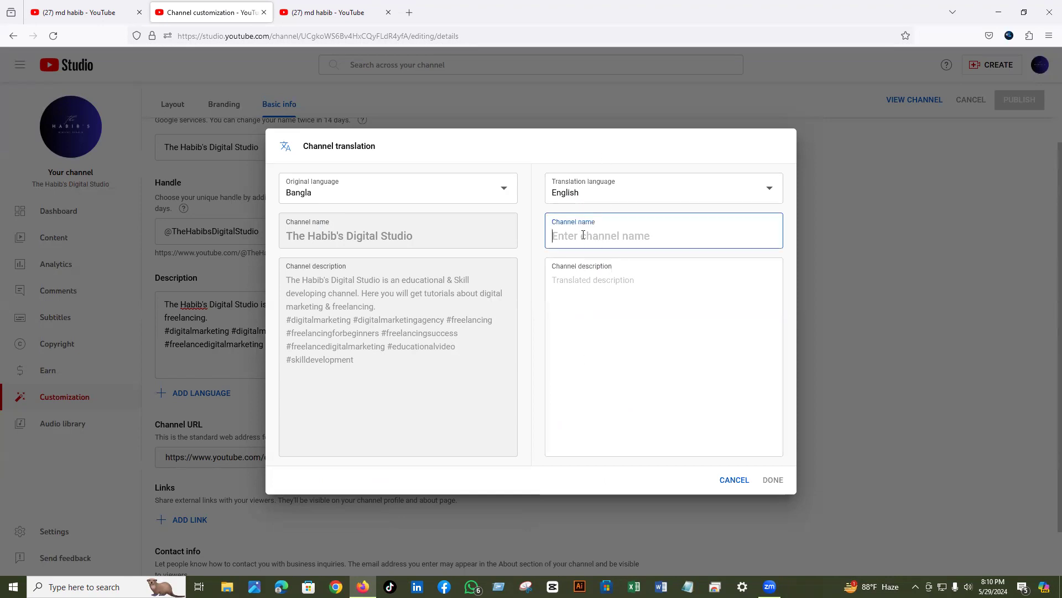
pyautogui.write("The Habib's D")
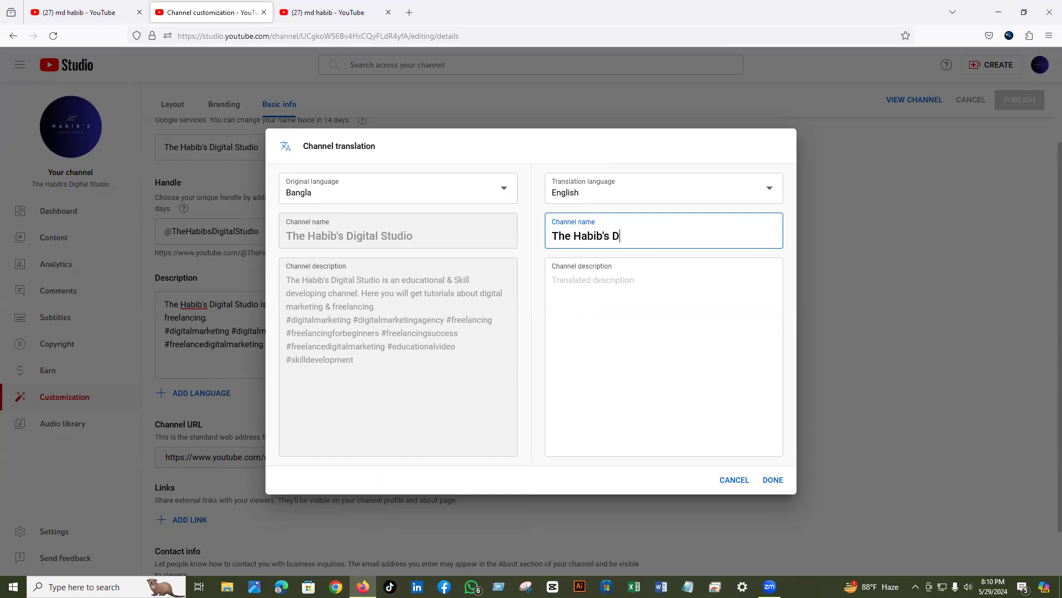
pyautogui.write('igital Studio')
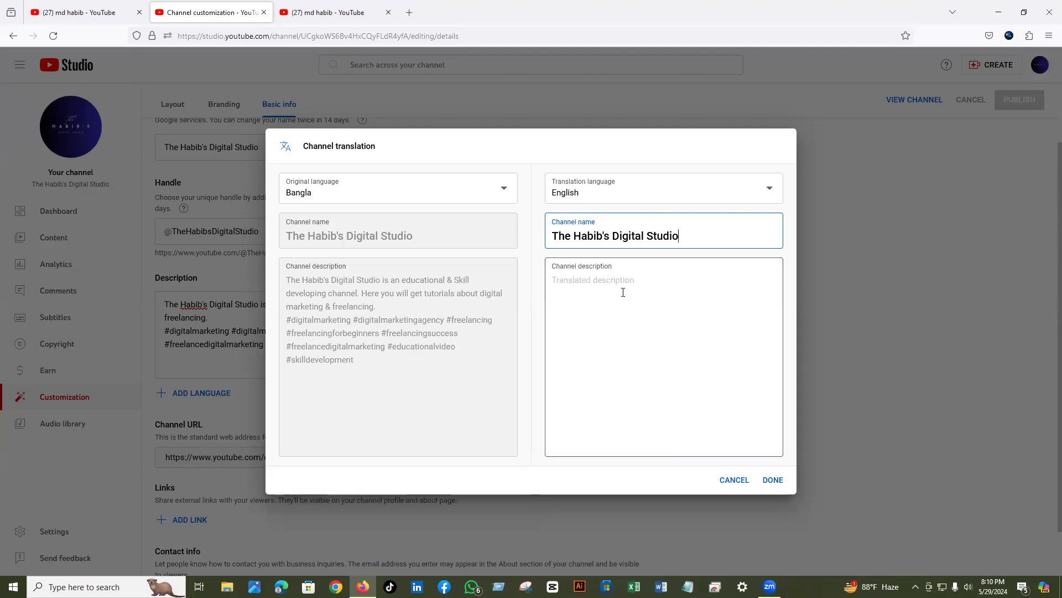
# - Save the English translation and publish the Basic info changes
pyautogui.click(774, 481)
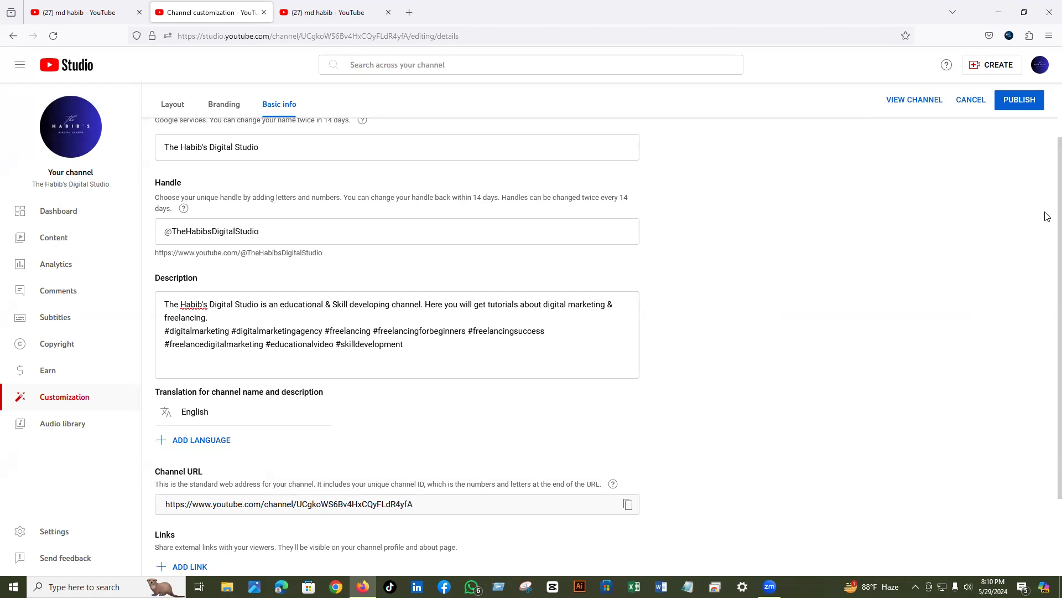
pyautogui.click(1020, 102)
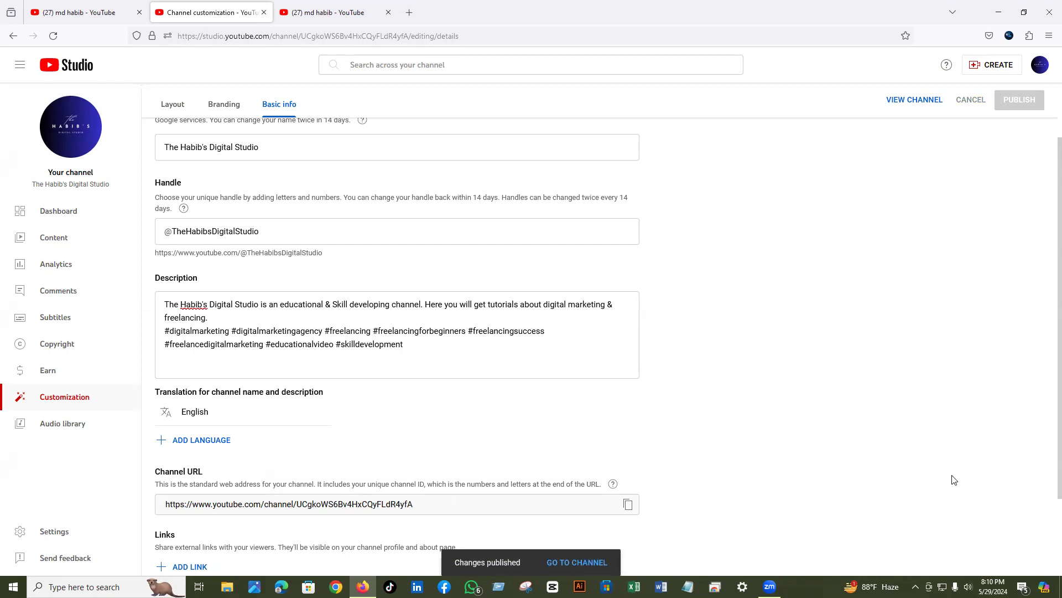
pyautogui.moveTo(1047, 437); pyautogui.dragTo(1049, 501)
pyautogui.scroll(-2, 1049, 514)
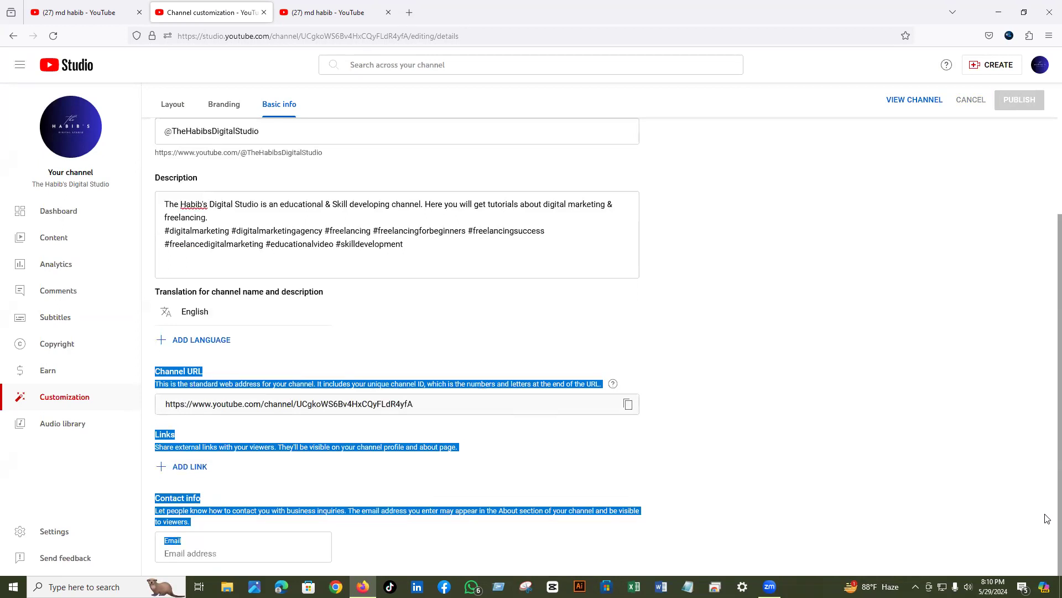
pyautogui.click(752, 361)
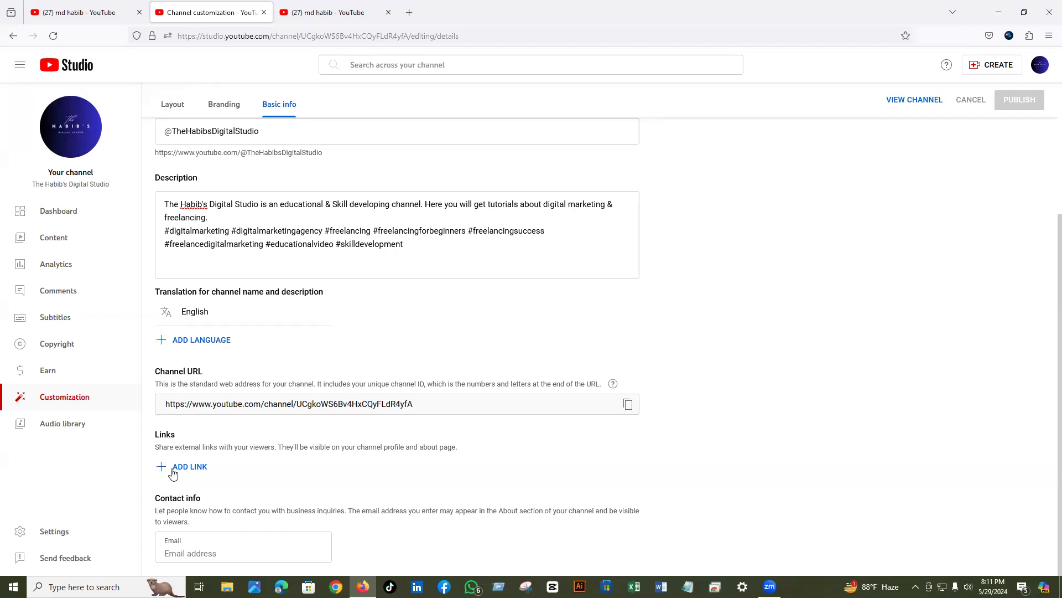
# - Add a new link titled 'Facebook', staying on the page when the leave prompt appears
pyautogui.click(172, 472)
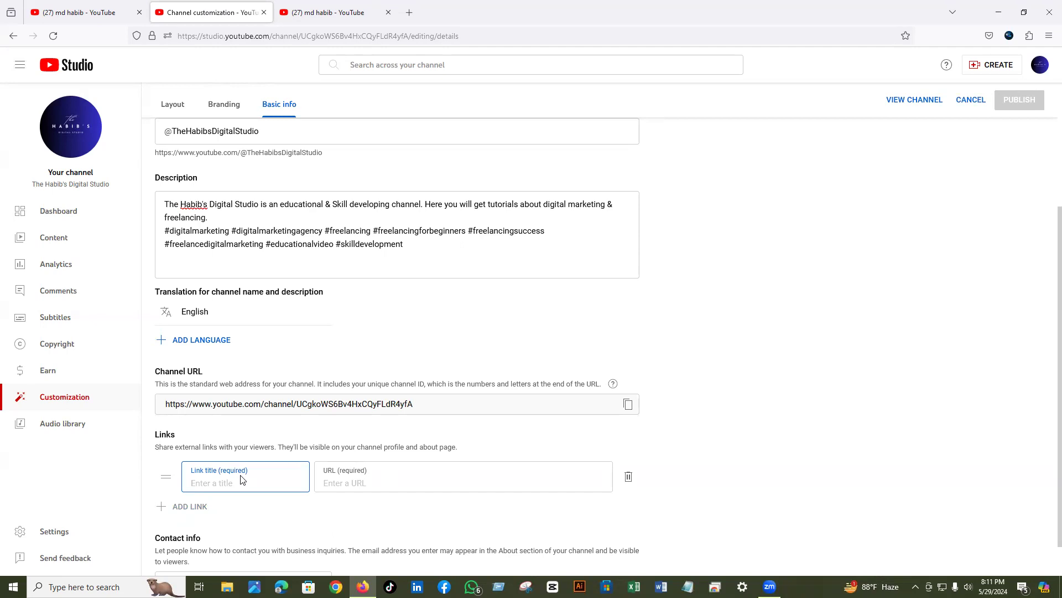
pyautogui.write('Face')
pyautogui.write('book')
pyautogui.hotkey('ctrl', 'w')
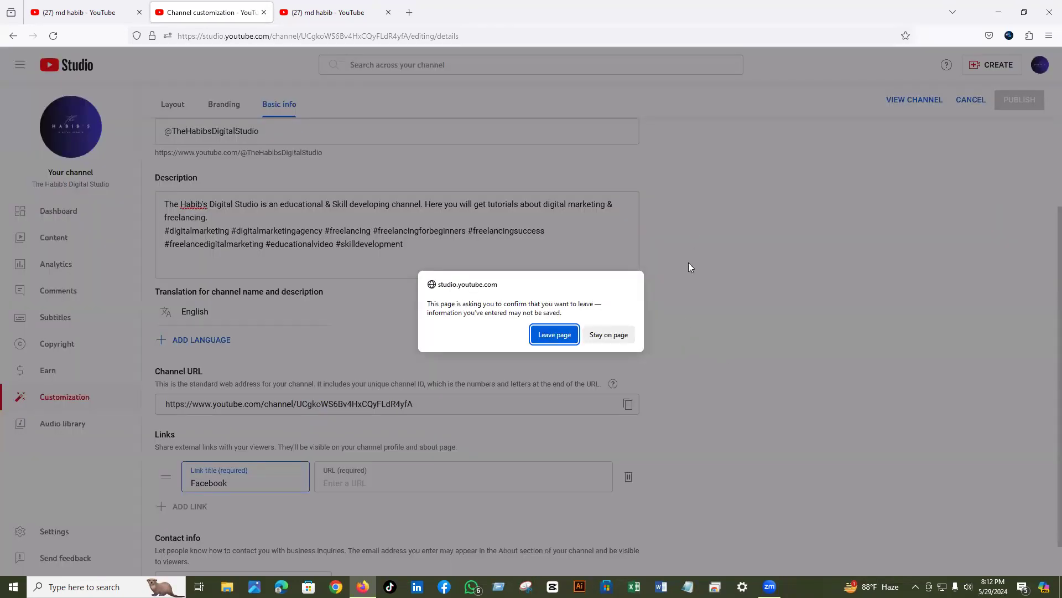
pyautogui.press('Escape')
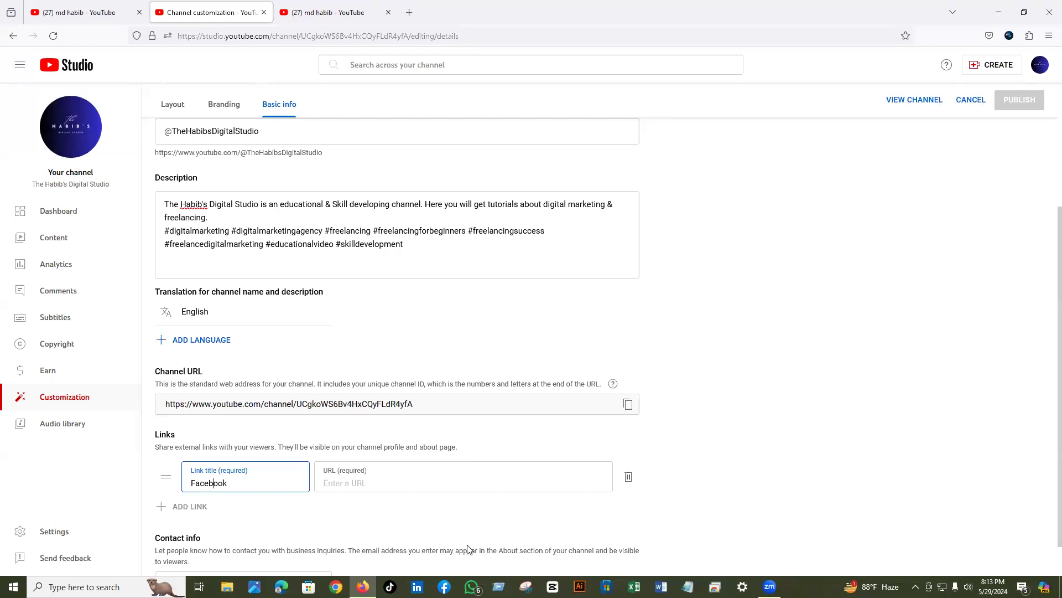
pyautogui.scroll(-1, 1048, 561)
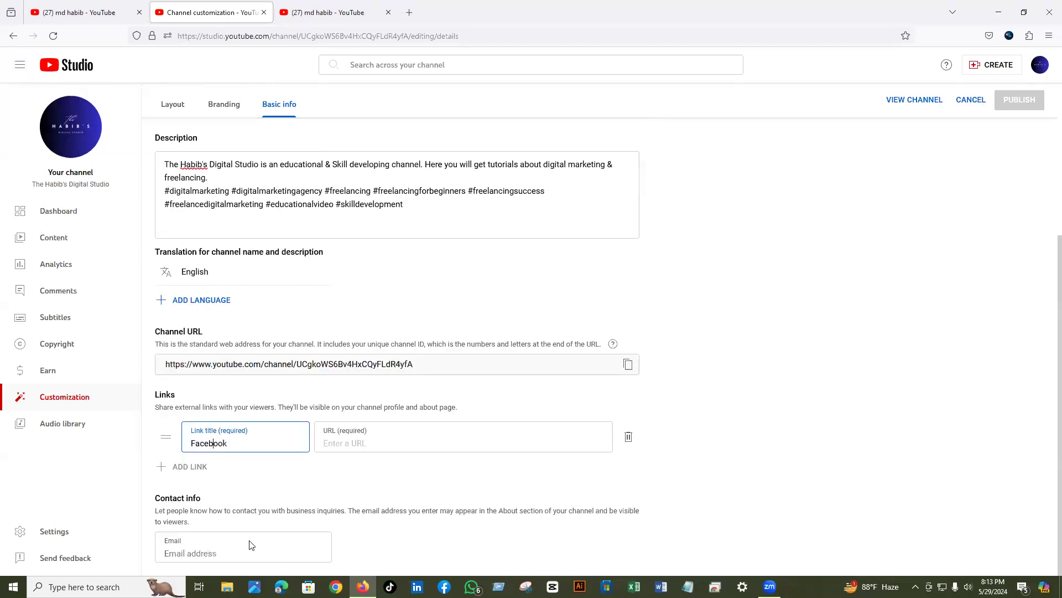
# - Type the business contact Gmail address into the Contact info Email field
pyautogui.click(228, 553)
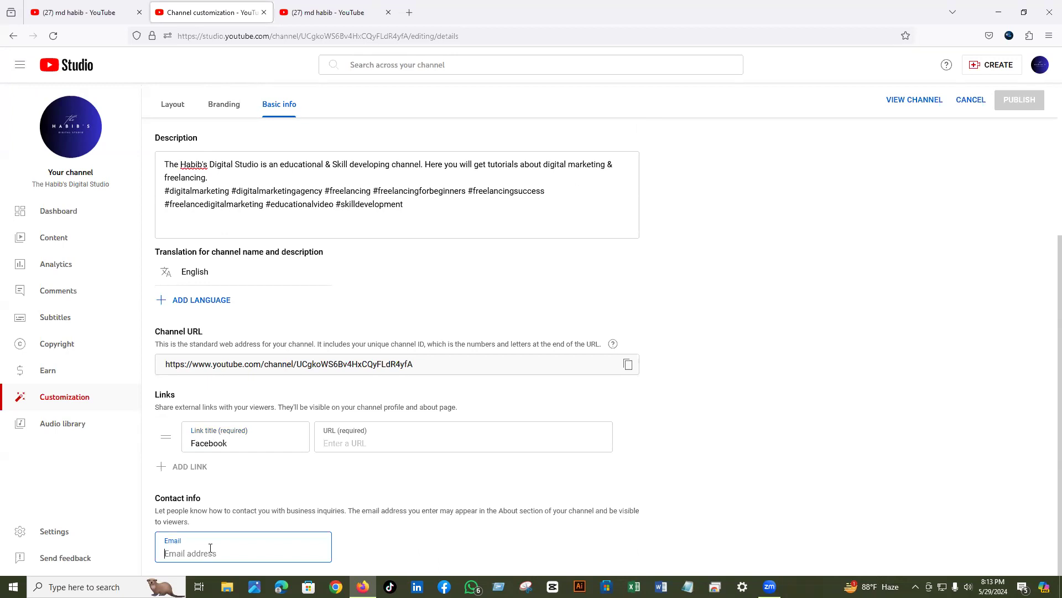
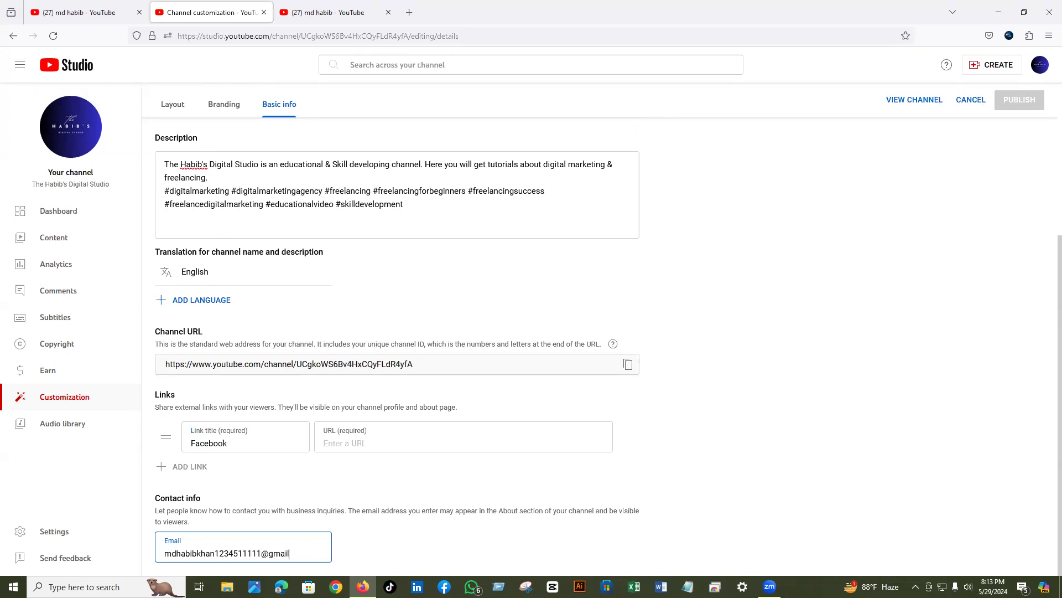
# - Select all the text in the Contact info Email field and delete it, leaving the field empty
pyautogui.hotkey('ctrl', '-')
pyautogui.hotkey('ctrl', '-')
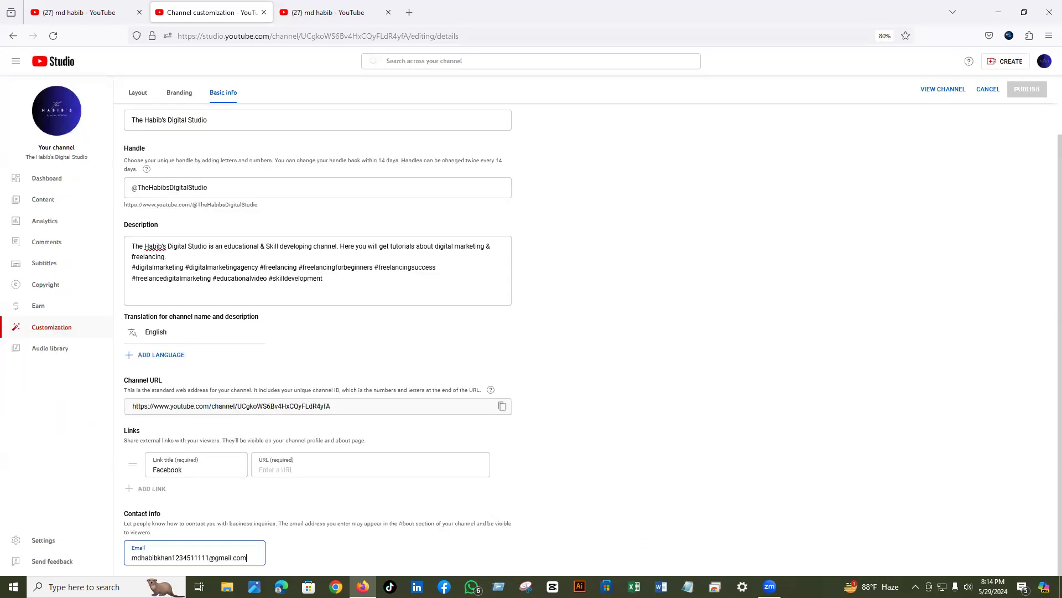
pyautogui.hotkey('ctrl', '-')
pyautogui.hotkey('ctrl', '-')
pyautogui.hotkey('ctrl', '-')
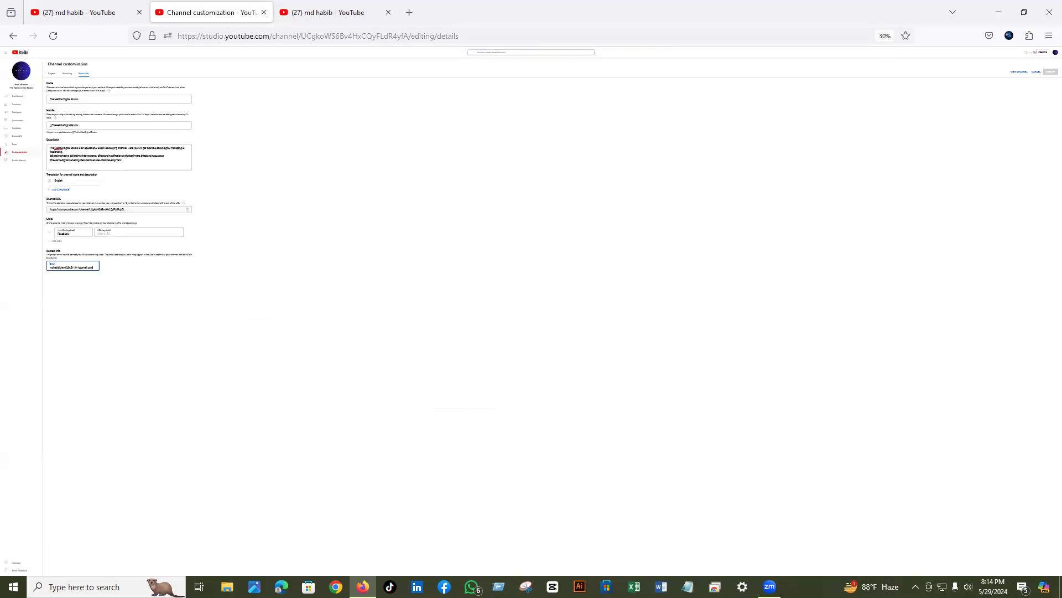
pyautogui.hotkey('ctrl', '+')
pyautogui.hotkey('ctrl', '+')
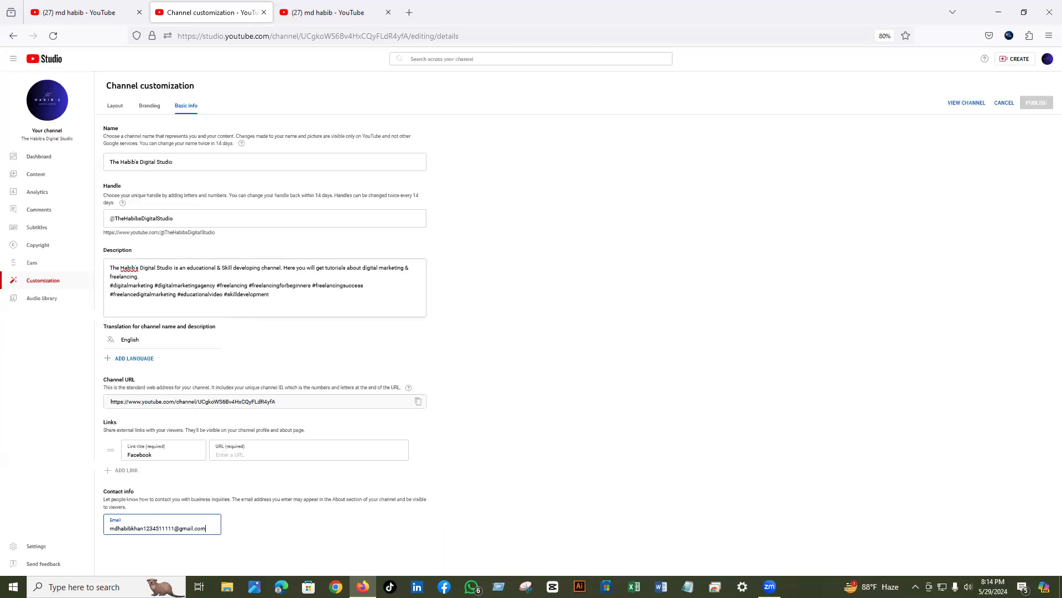
pyautogui.hotkey('ctrl', '+')
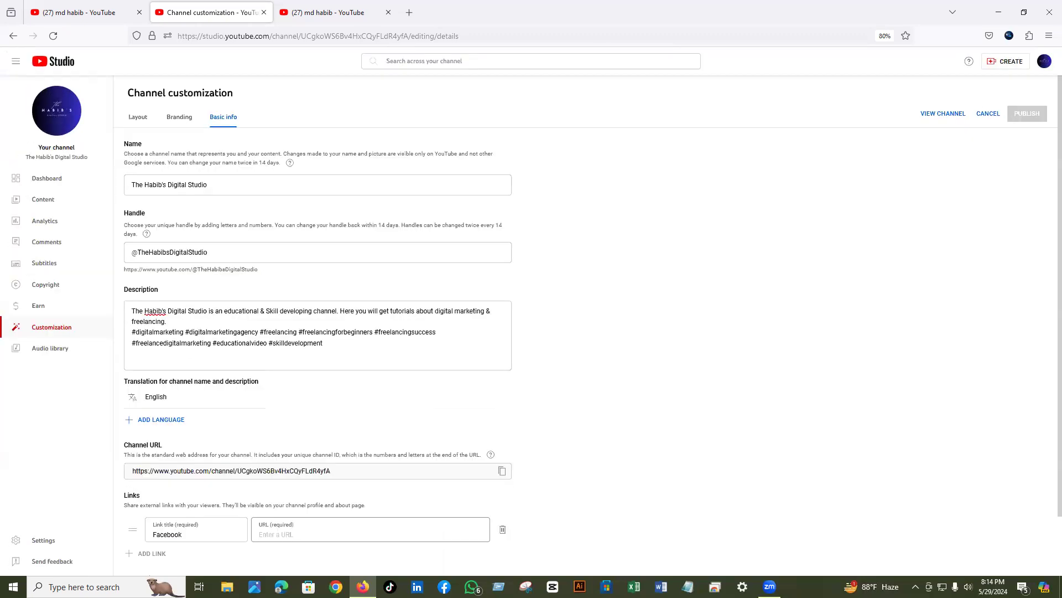
pyautogui.hotkey('ctrl', '+')
pyautogui.hotkey('ctrl', '+')
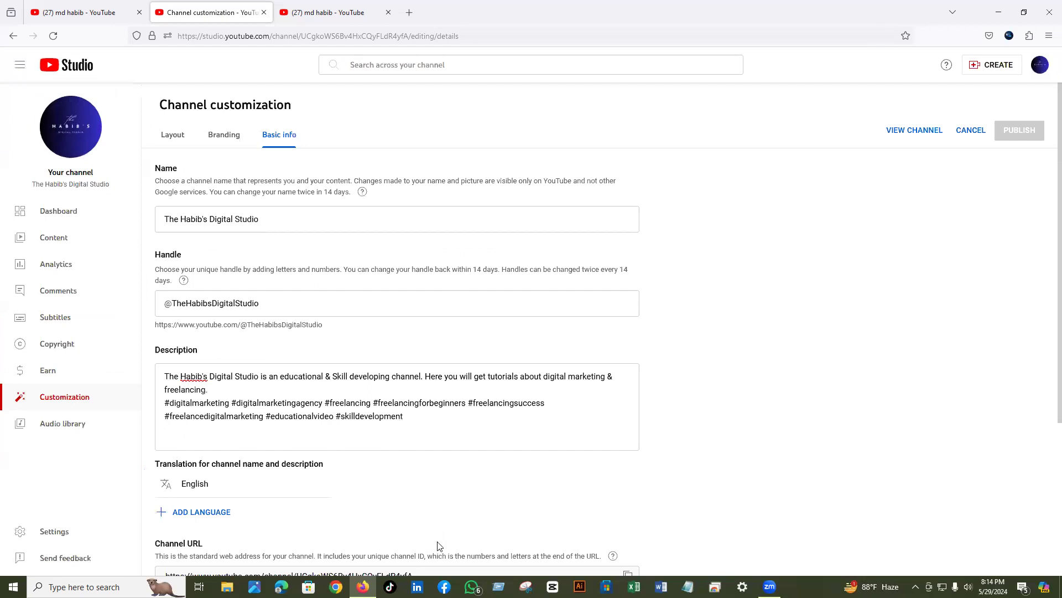
pyautogui.scroll(-3, 438, 546)
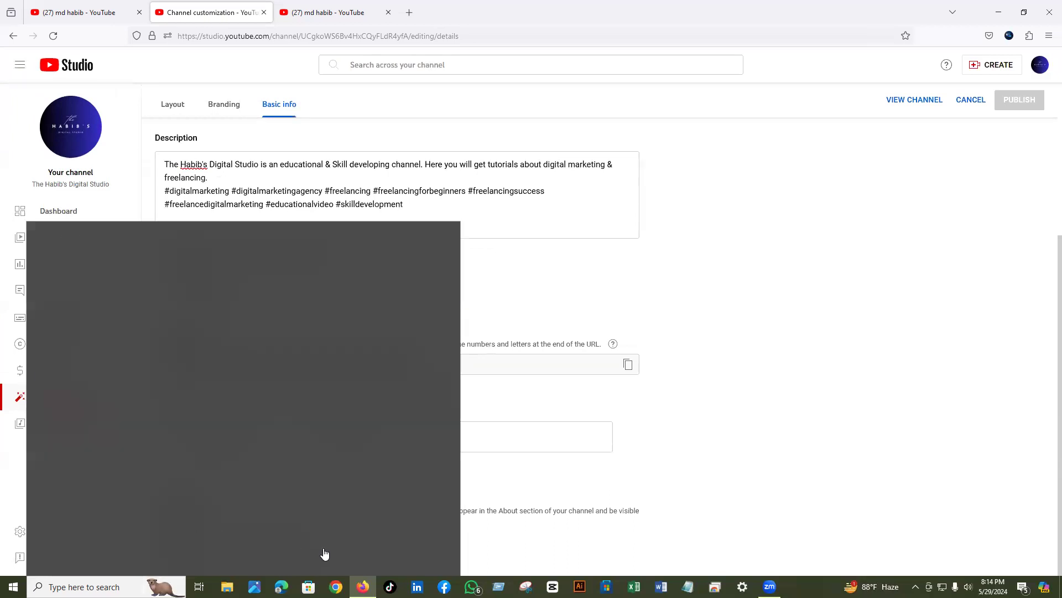
pyautogui.press('Escape')
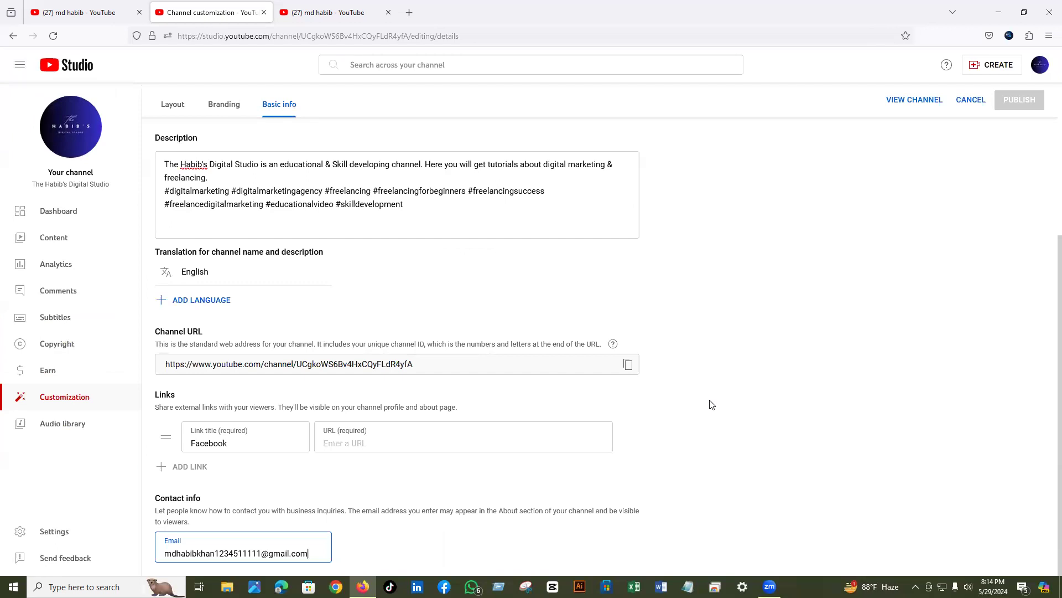
pyautogui.press('BackSpace')
pyautogui.hotkey('ctrl', 'a')
pyautogui.press('BackSpace')
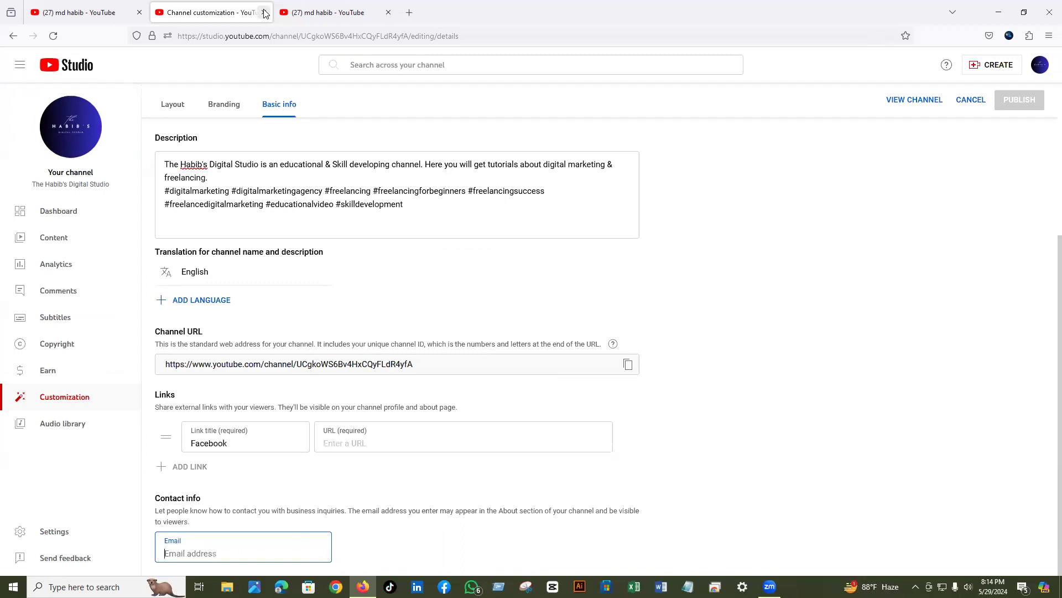
# - Stay on the page, re-enter the contact email without a trailing space, and view the channel
pyautogui.click(265, 12)
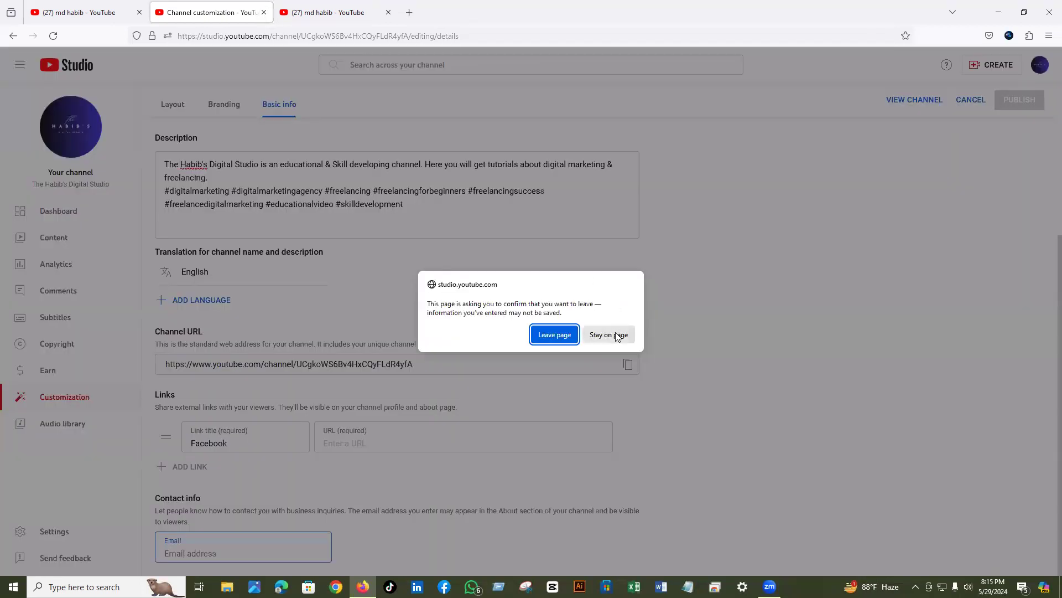
pyautogui.press('Escape')
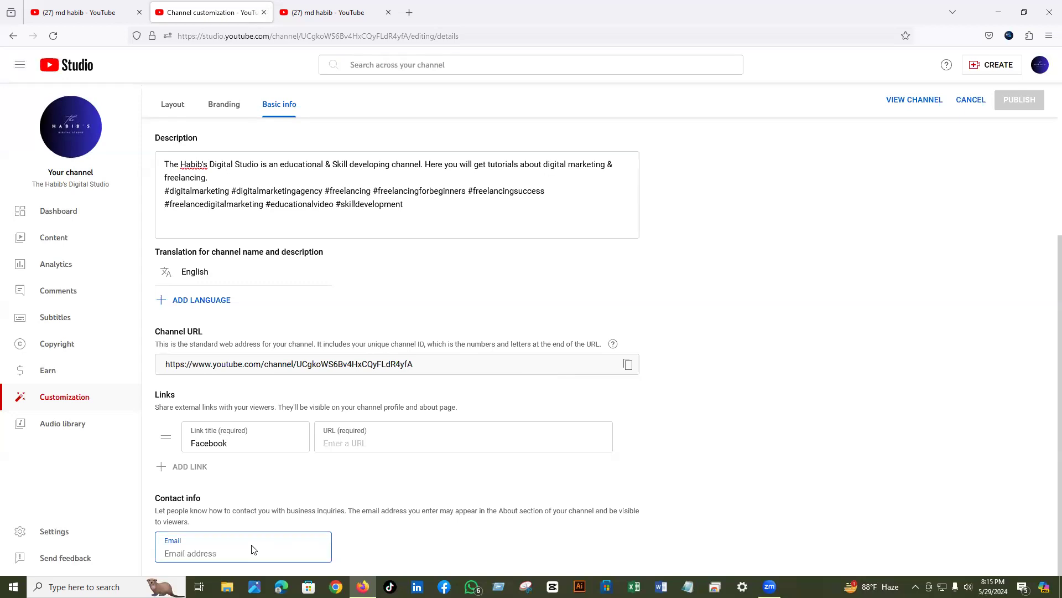
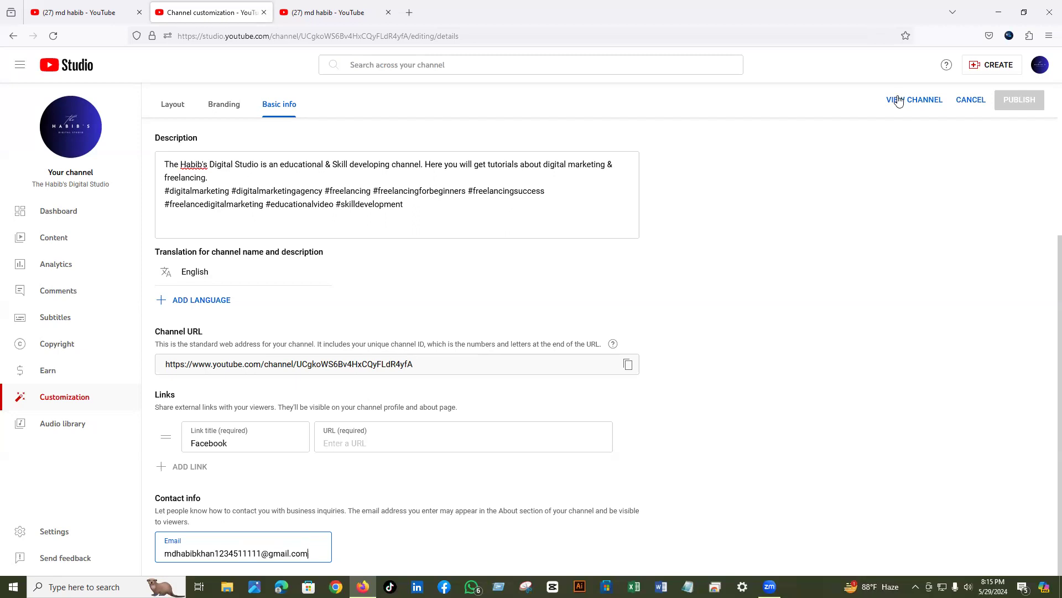
pyautogui.click(898, 100)
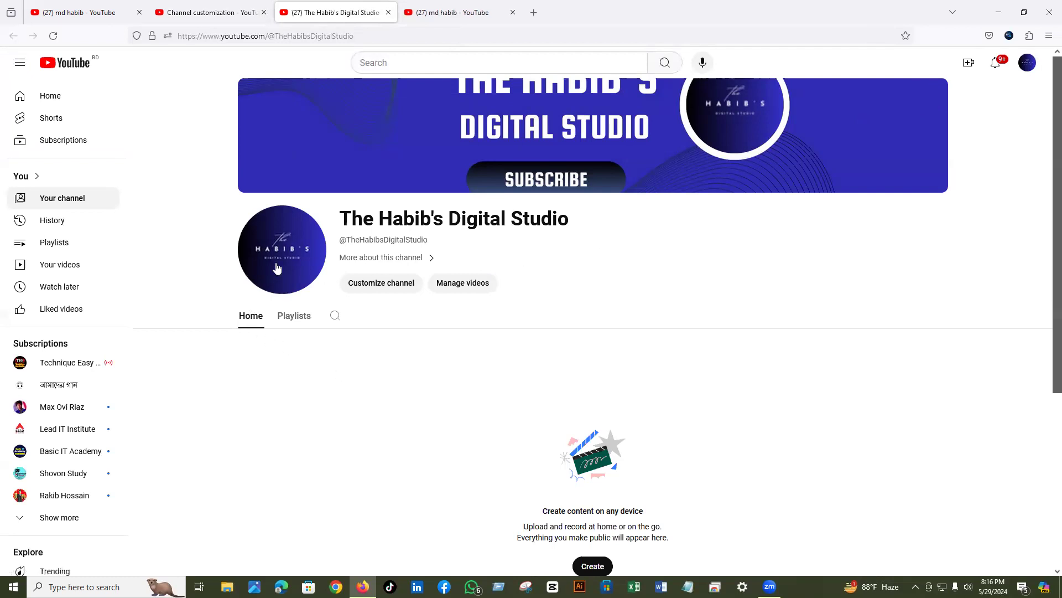
# - Review the public channel page's blue SUBSCRIBE banner and circular logo
pyautogui.moveTo(795, 174)
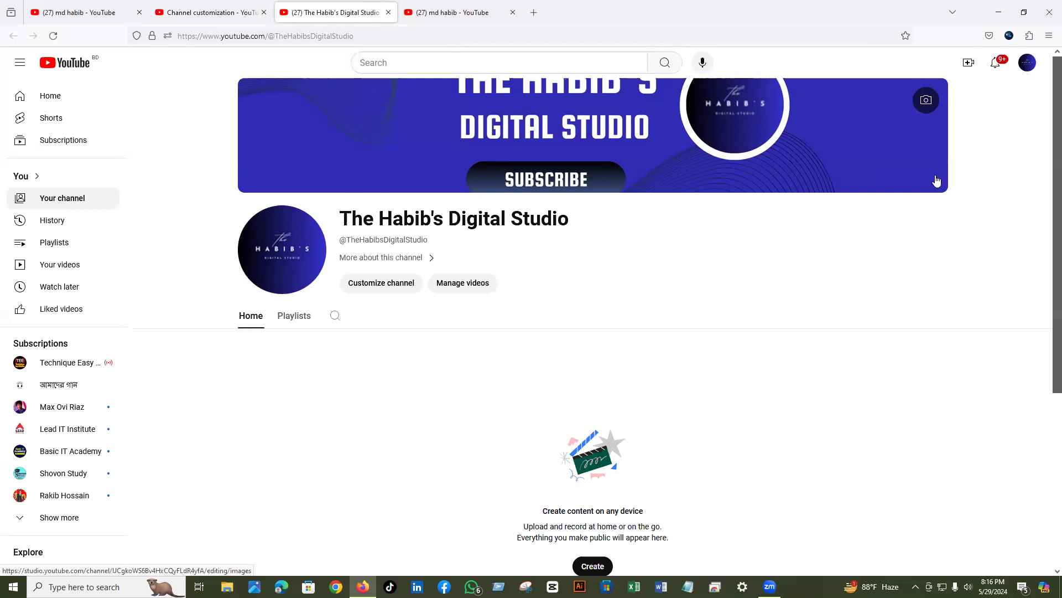